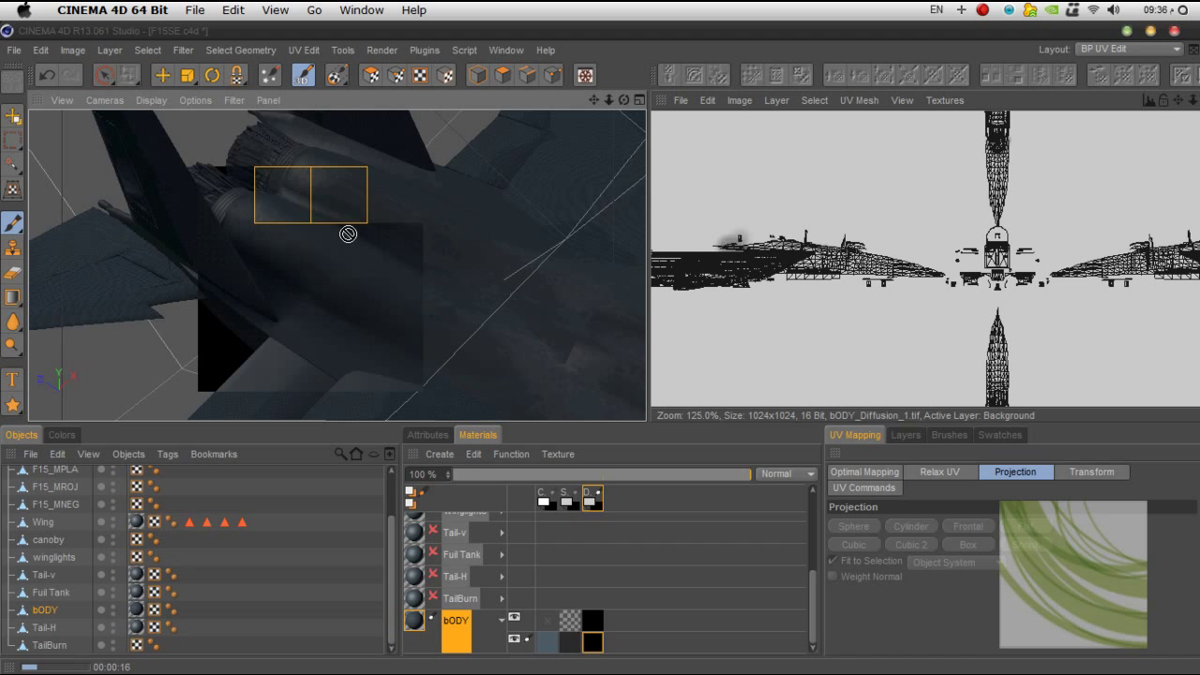
Step: Render the current view to the Picture Viewer, inspect the rear fuselage with the side pane hidden, and abort the render
{"action": "key", "text": "shift+r"}
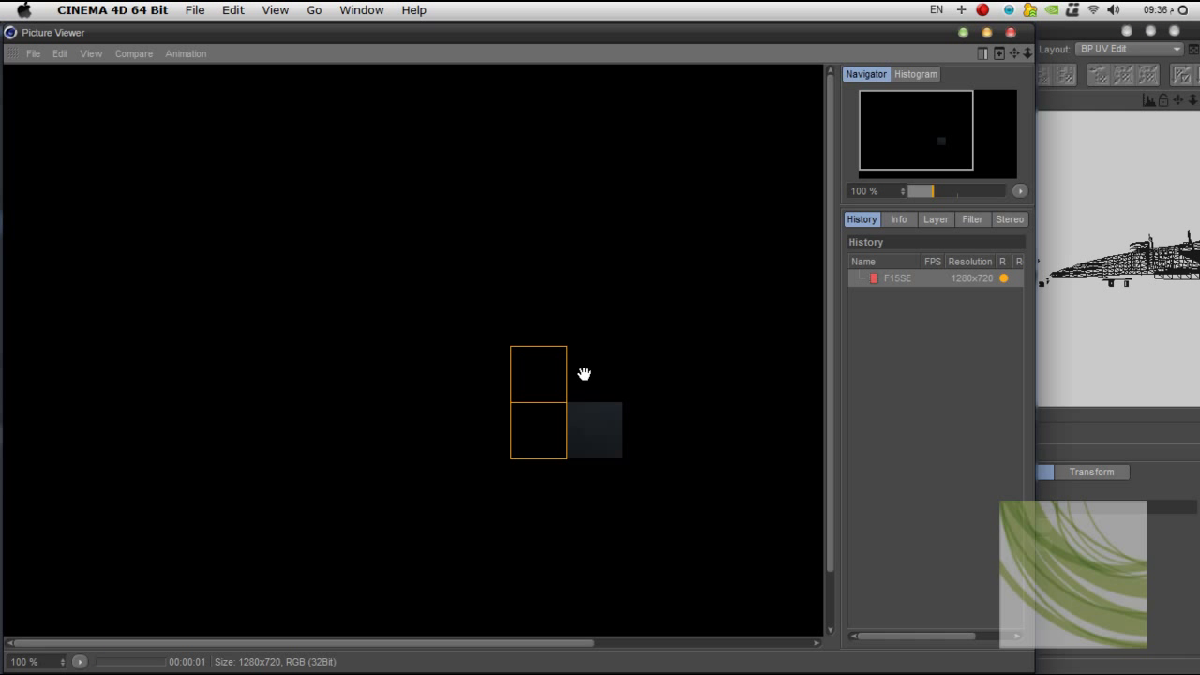
{"action": "left_click_drag", "start_coordinate": [642, 385], "coordinate": [573, 388]}
{"action": "left_click", "coordinate": [982, 54]}
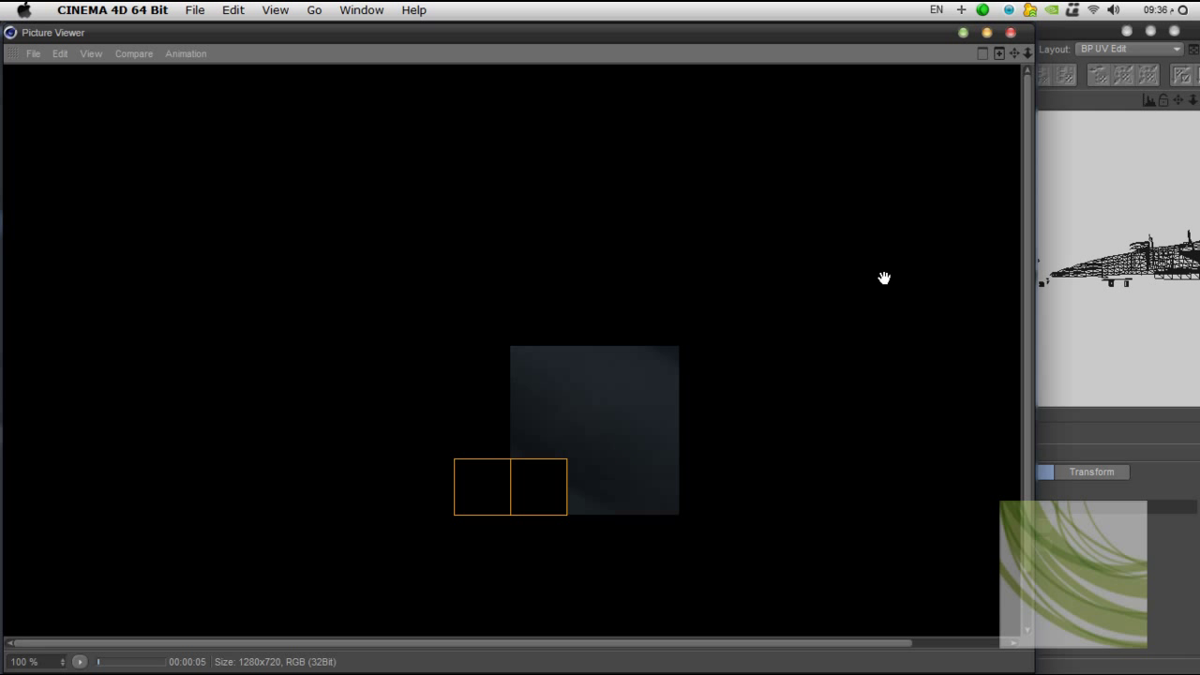
{"action": "scroll", "coordinate": [766, 372], "scroll_direction": "down", "scroll_amount": 2}
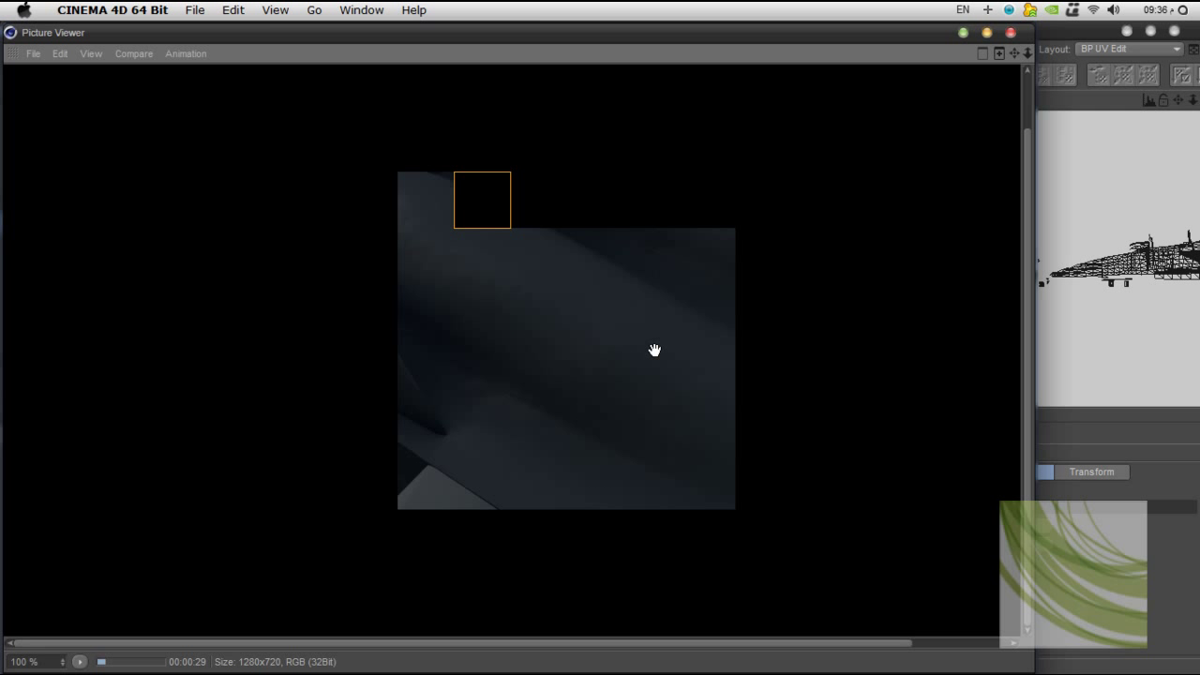
{"action": "left_click", "coordinate": [1012, 34]}
{"action": "left_click", "coordinate": [601, 421]}
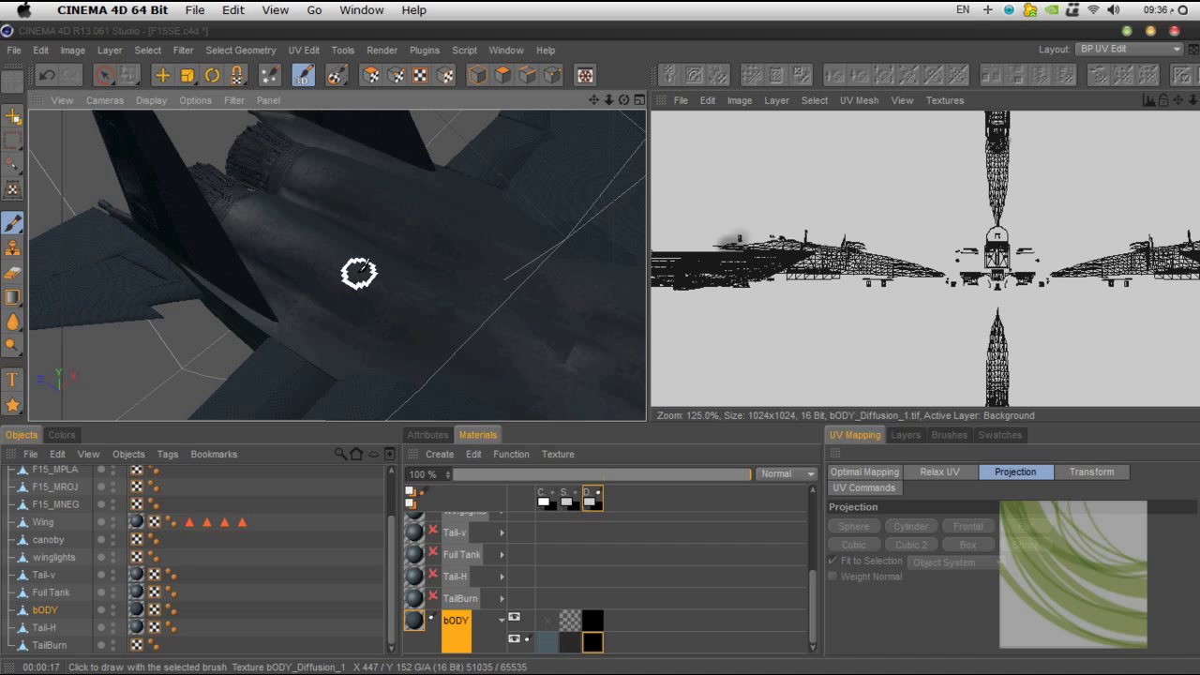
Step: Activate the Eraser and load the Oil Flat preset from the BodyPaint Oil brushes
{"action": "left_click", "coordinate": [12, 273]}
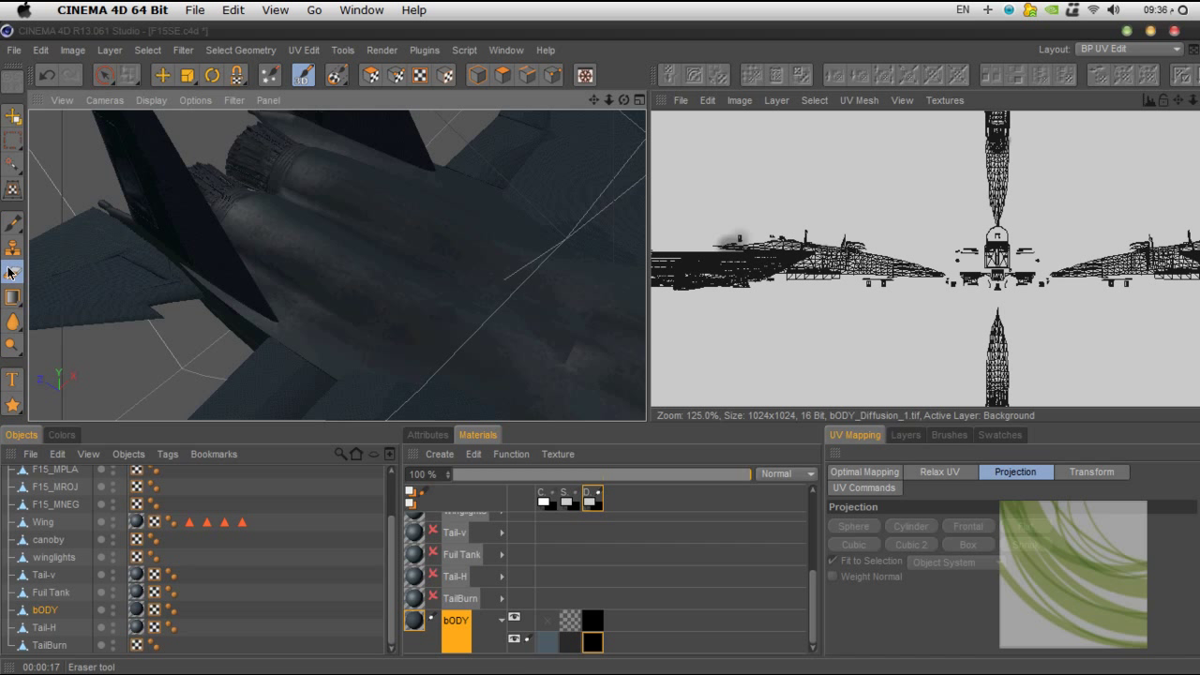
{"action": "left_click", "coordinate": [427, 435]}
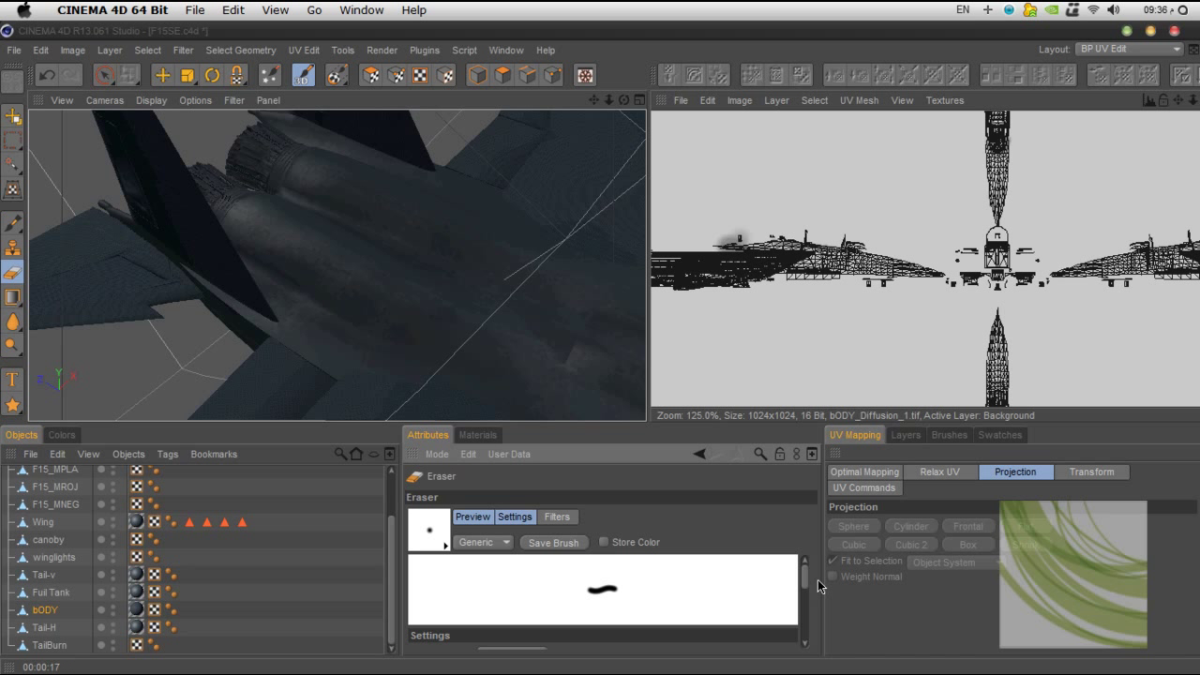
{"action": "scroll", "coordinate": [801, 584], "scroll_direction": "down", "scroll_amount": 3}
{"action": "left_click", "coordinate": [948, 436]}
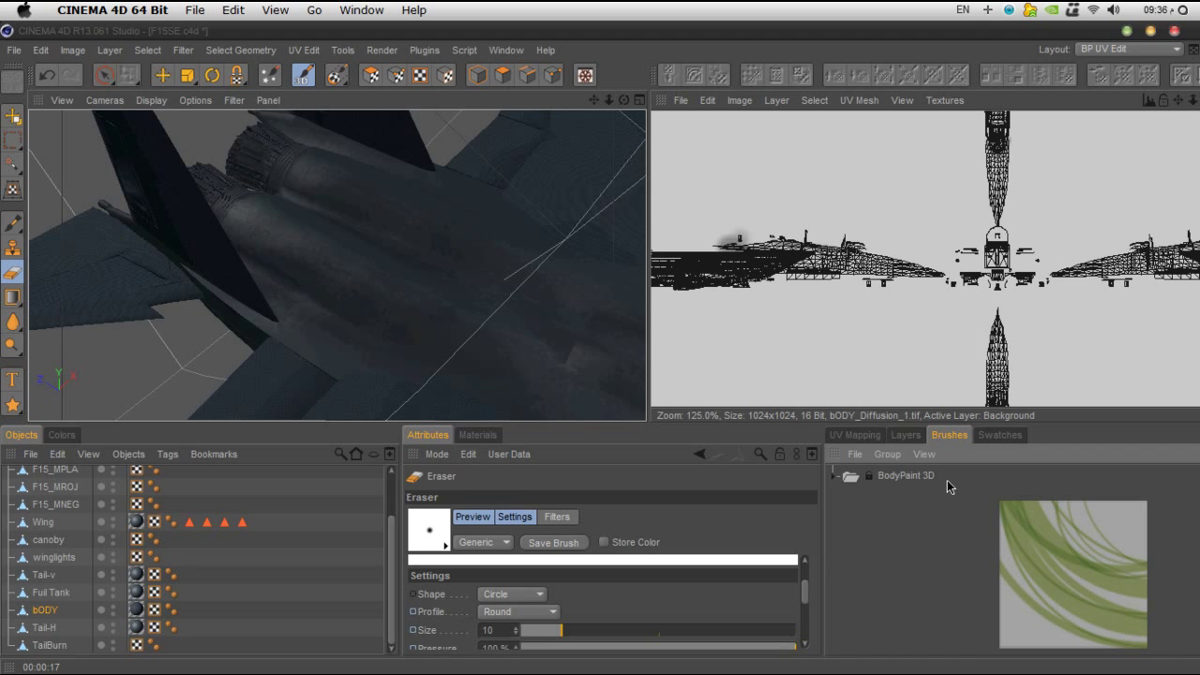
{"action": "left_click", "coordinate": [834, 478]}
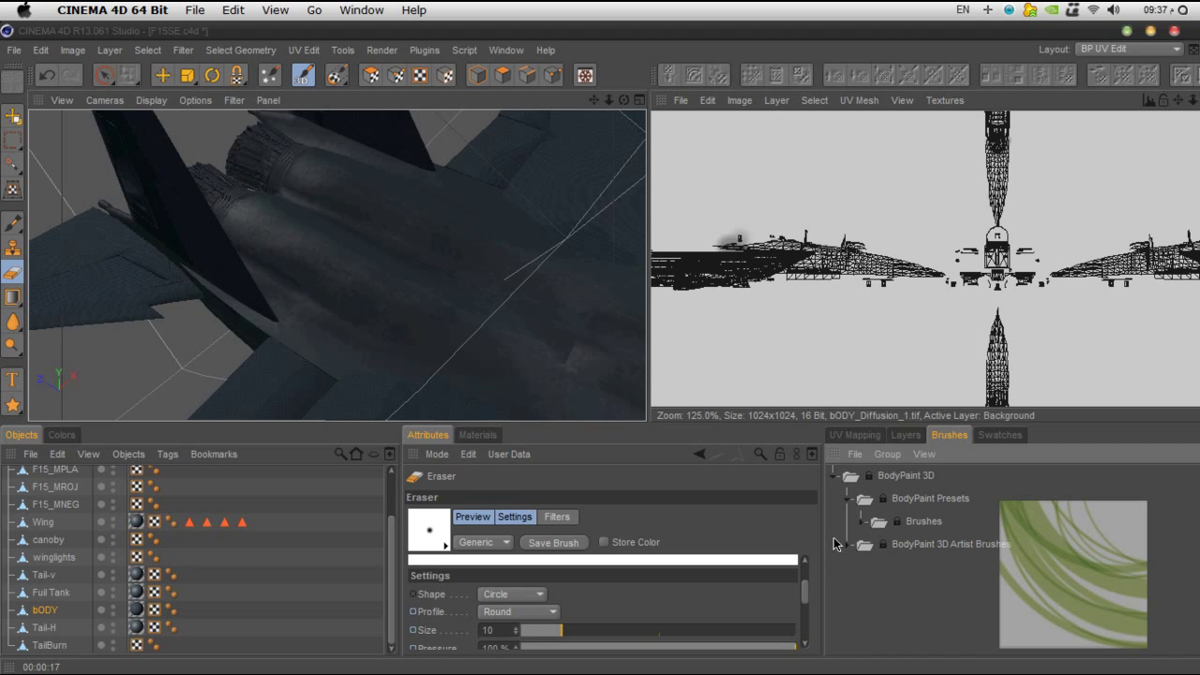
{"action": "left_click", "coordinate": [847, 499]}
{"action": "scroll", "coordinate": [888, 563], "scroll_direction": "down", "scroll_amount": 3}
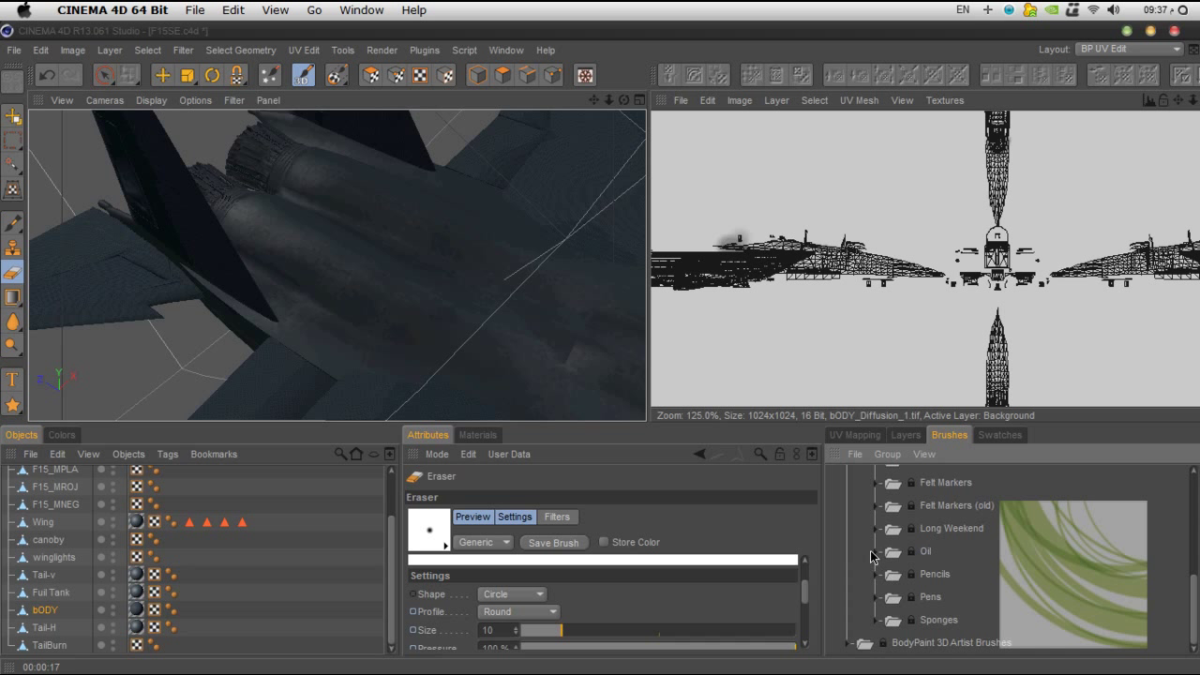
{"action": "left_click", "coordinate": [876, 552]}
{"action": "scroll", "coordinate": [907, 584], "scroll_direction": "down", "scroll_amount": 2}
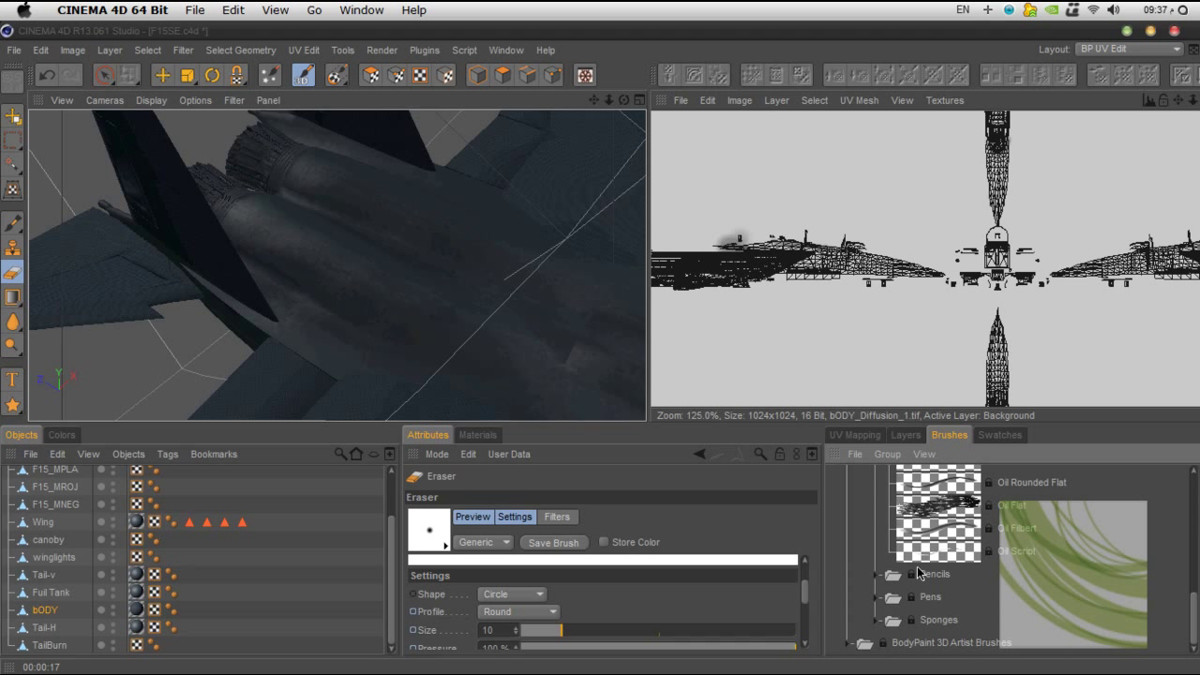
{"action": "left_click", "coordinate": [946, 508]}
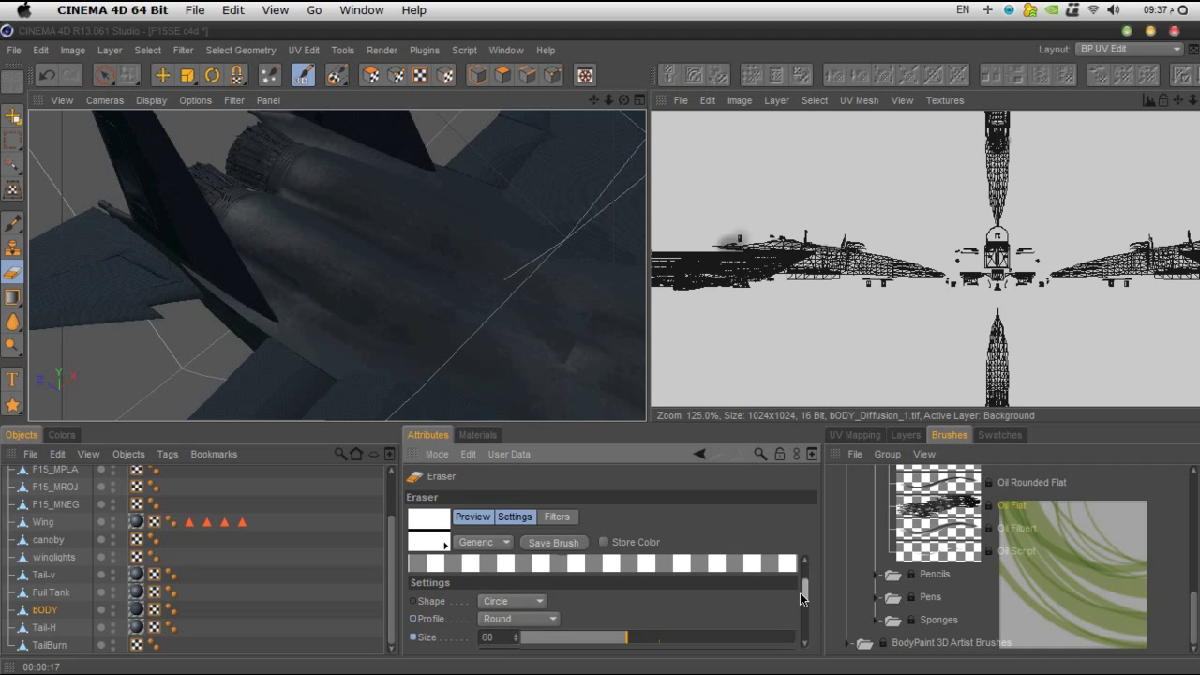
Step: Try erasing over the jet's rear fuselage and engine housings at 7 % pressure, reducing the brush size to 10
{"action": "mouse_move", "coordinate": [801, 592]}
{"action": "left_mouse_down"}
{"action": "mouse_move", "coordinate": [804, 571]}
{"action": "mouse_move", "coordinate": [802, 617]}
{"action": "left_mouse_up"}
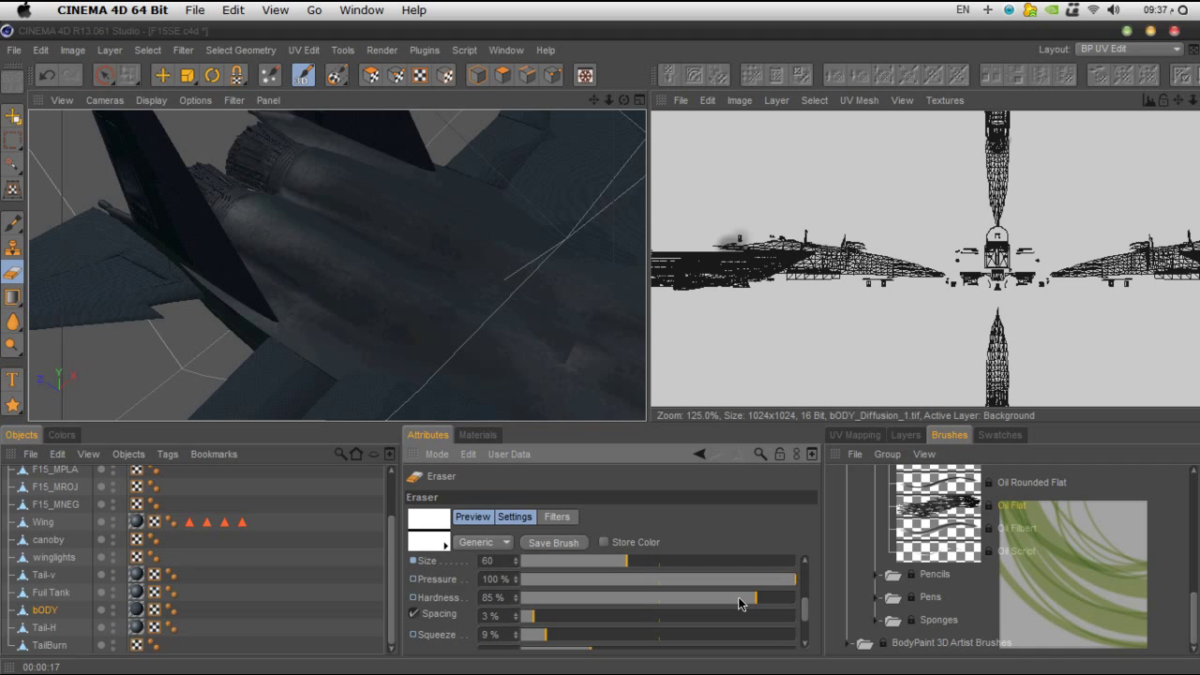
{"action": "left_click_drag", "start_coordinate": [746, 580], "coordinate": [540, 591]}
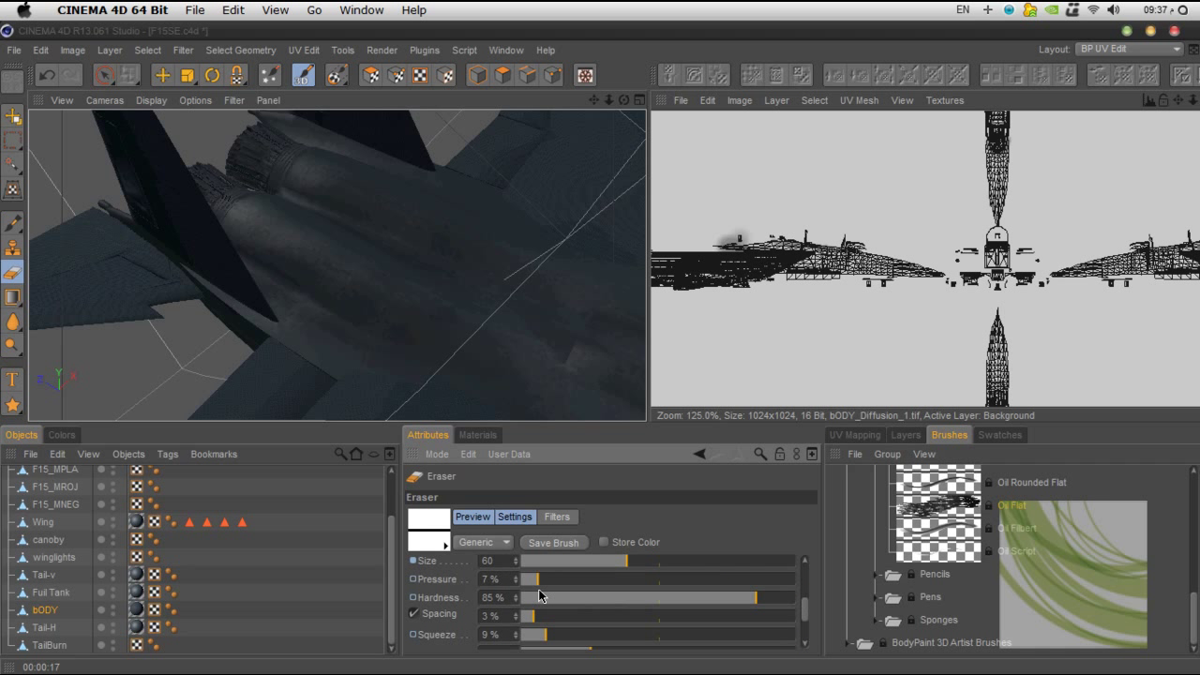
{"action": "left_click_drag", "start_coordinate": [228, 237], "coordinate": [284, 194]}
{"action": "left_click_drag", "start_coordinate": [268, 310], "coordinate": [388, 177]}
{"action": "left_click_drag", "start_coordinate": [274, 273], "coordinate": [392, 170]}
{"action": "mouse_move", "coordinate": [330, 222]}
{"action": "middle_mouse_down"}
{"action": "mouse_move", "coordinate": [332, 207]}
{"action": "mouse_move", "coordinate": [332, 252]}
{"action": "middle_mouse_up"}
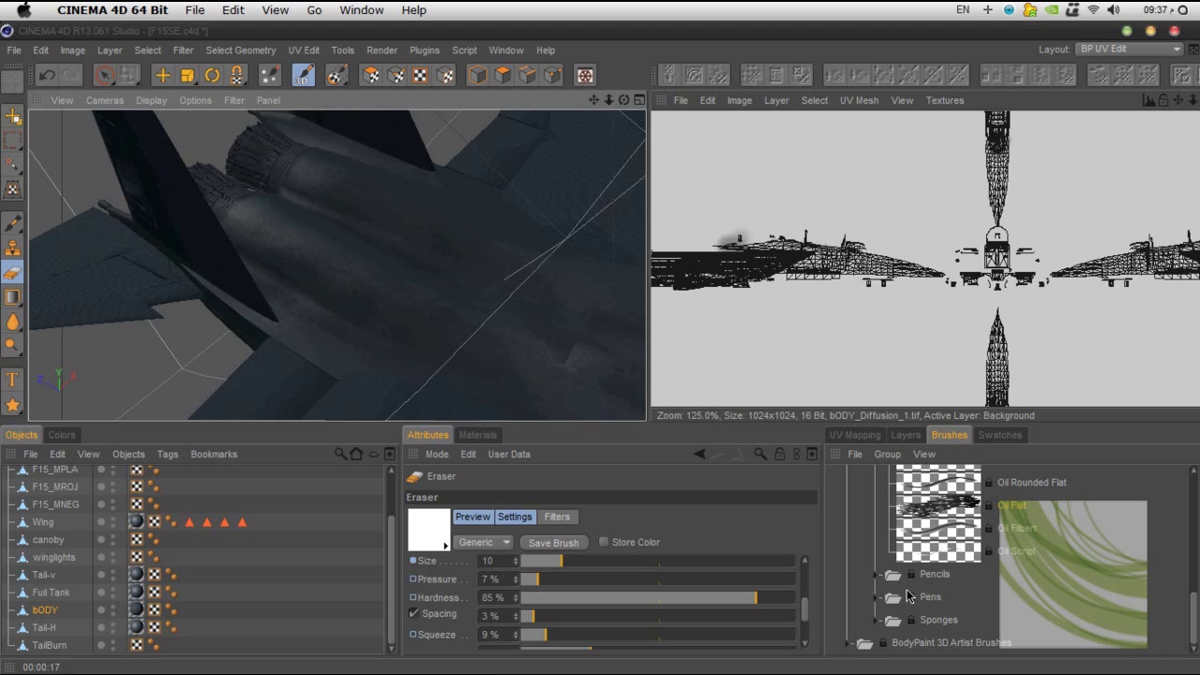
Step: Look through the brush preset groups and load the Chalk preset from Standard Tools for the Eraser
{"action": "left_click", "coordinate": [878, 598]}
{"action": "scroll", "coordinate": [896, 581], "scroll_direction": "up", "scroll_amount": 10}
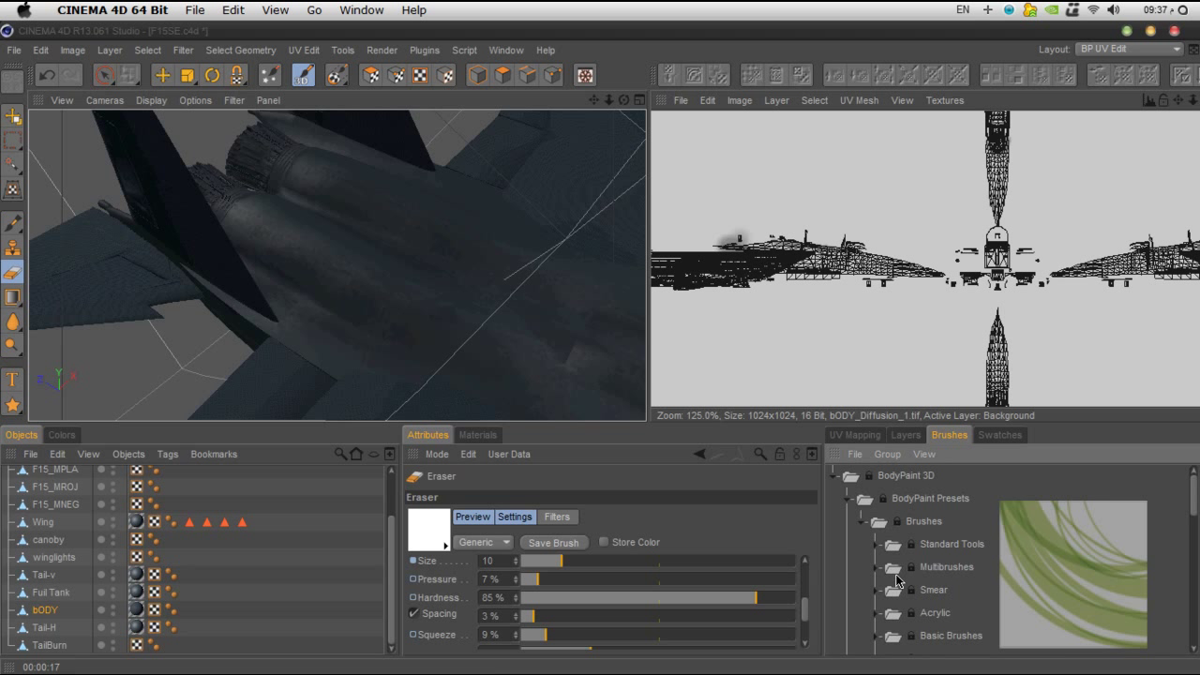
{"action": "left_click", "coordinate": [877, 567]}
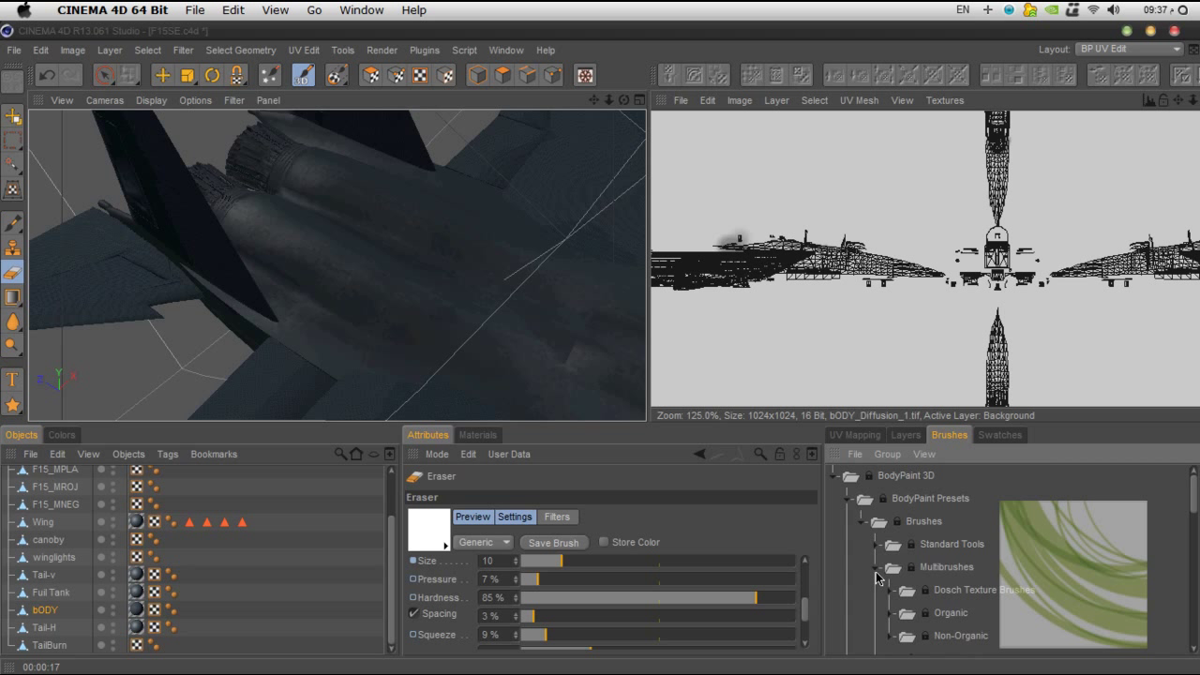
{"action": "left_click", "coordinate": [891, 591]}
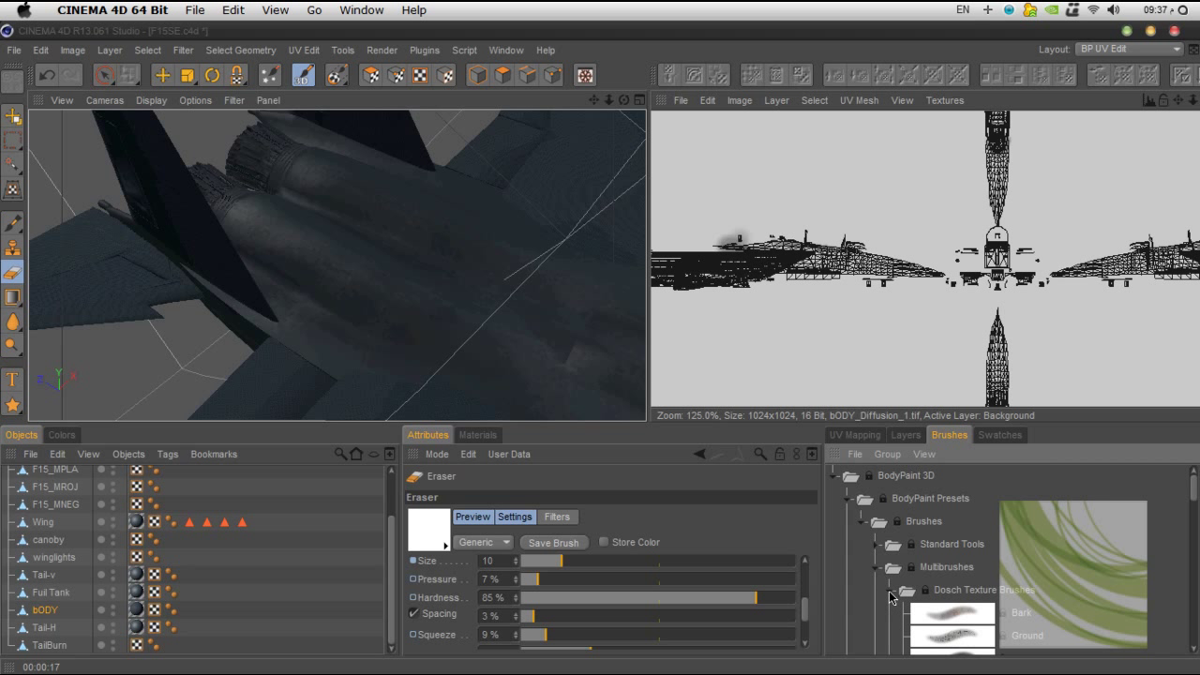
{"action": "scroll", "coordinate": [971, 605], "scroll_direction": "down", "scroll_amount": 5}
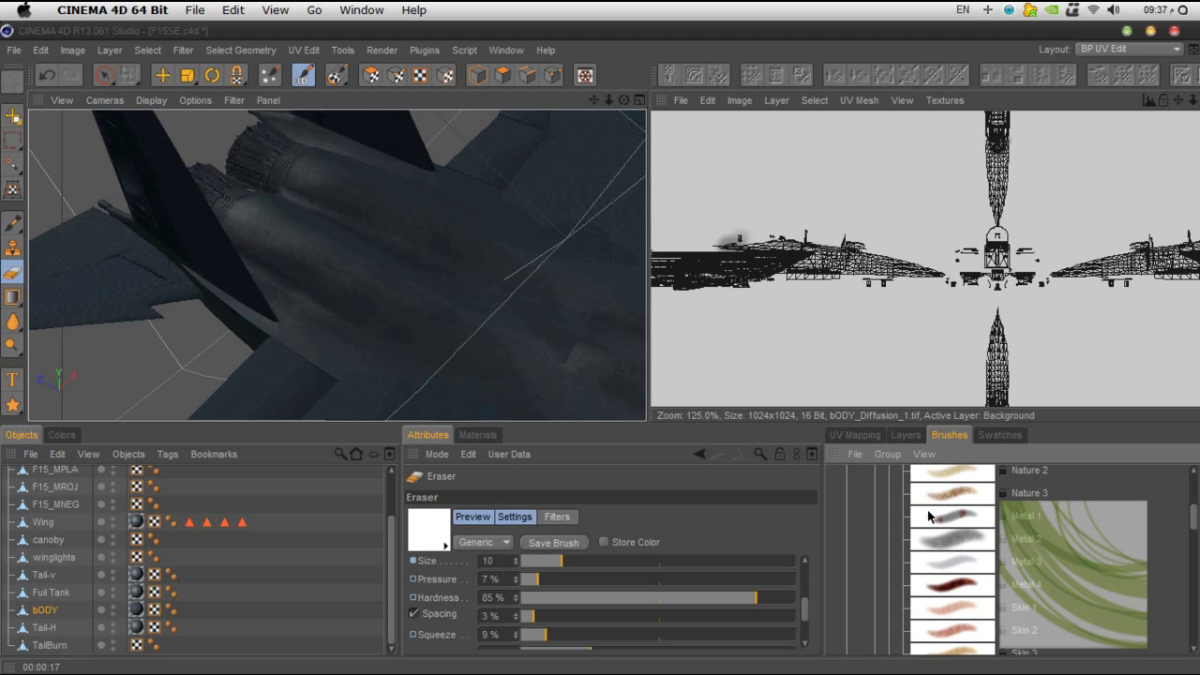
{"action": "scroll", "coordinate": [929, 516], "scroll_direction": "up", "scroll_amount": 5}
{"action": "left_click", "coordinate": [878, 569]}
{"action": "left_click", "coordinate": [877, 547]}
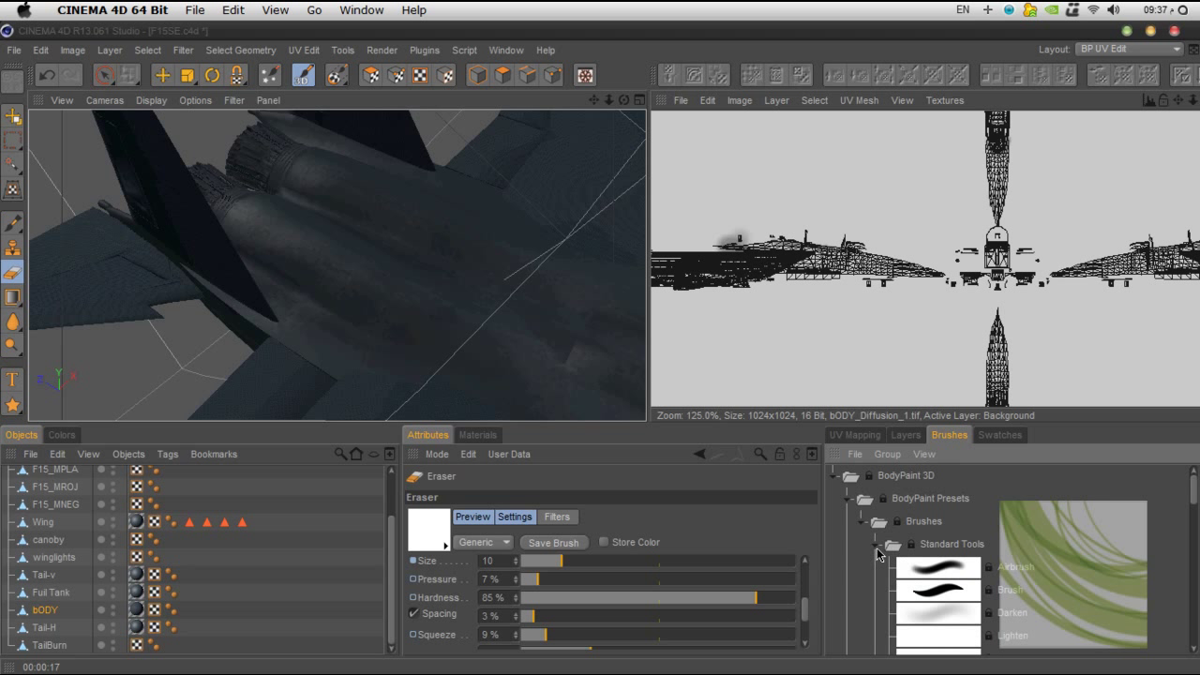
{"action": "scroll", "coordinate": [1003, 591], "scroll_direction": "down", "scroll_amount": 4}
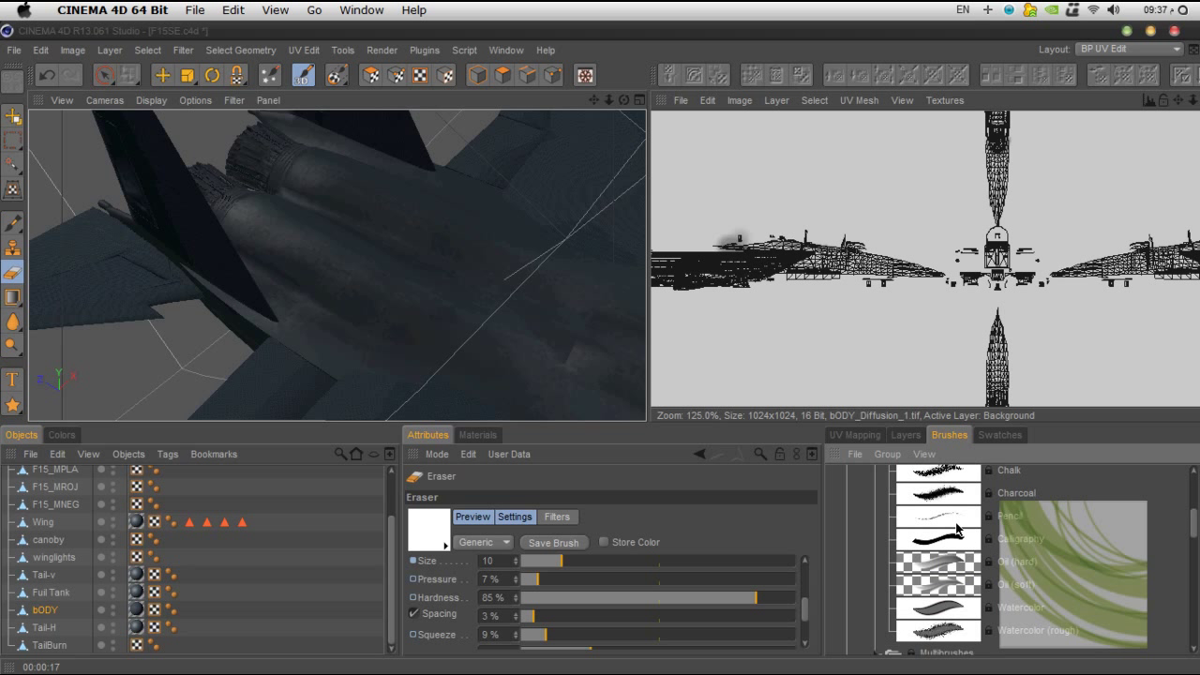
{"action": "left_click", "coordinate": [952, 481]}
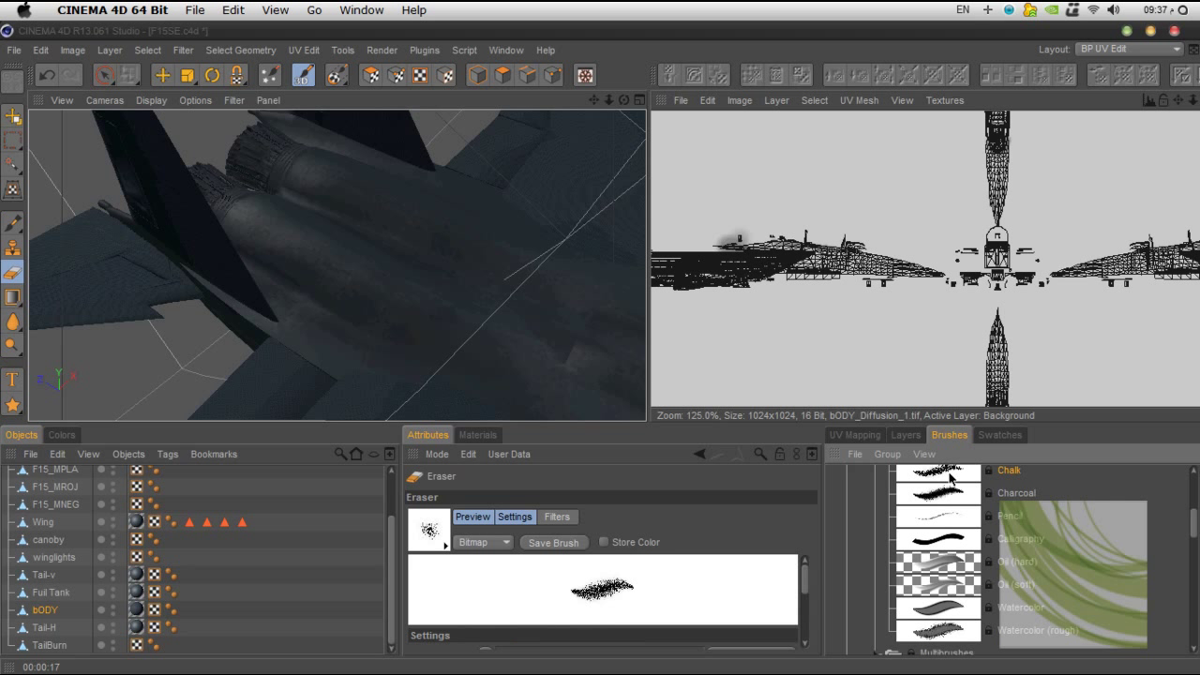
Step: Set the Chalk eraser's pressure to 5 % and make the bODY material's upper Diffusion layer the active paint layer
{"action": "scroll", "coordinate": [805, 585], "scroll_direction": "down", "scroll_amount": 2}
{"action": "left_click_drag", "start_coordinate": [705, 625], "coordinate": [540, 641]}
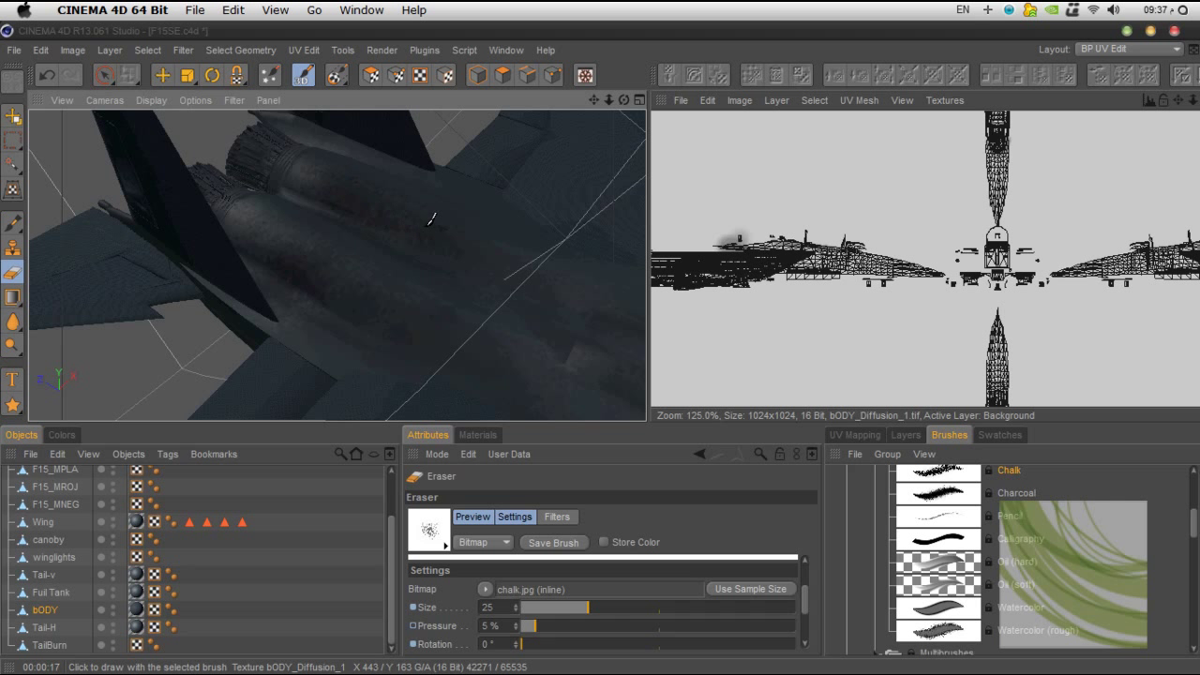
{"action": "left_click", "coordinate": [476, 435]}
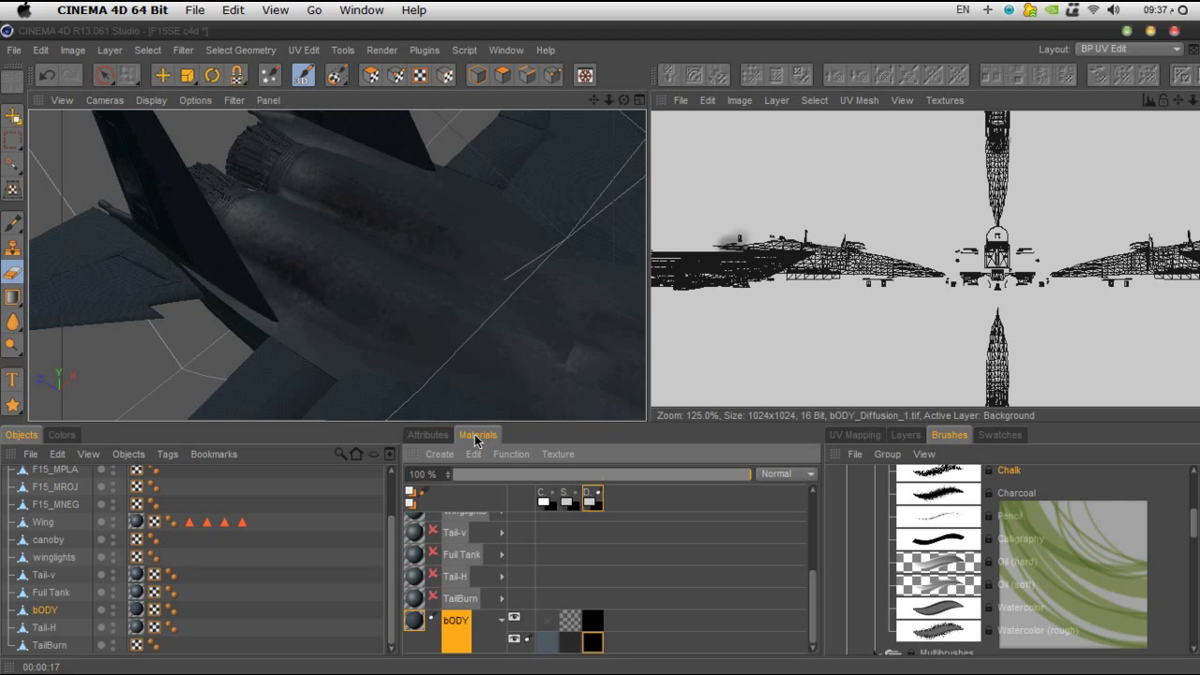
{"action": "left_click", "coordinate": [593, 624]}
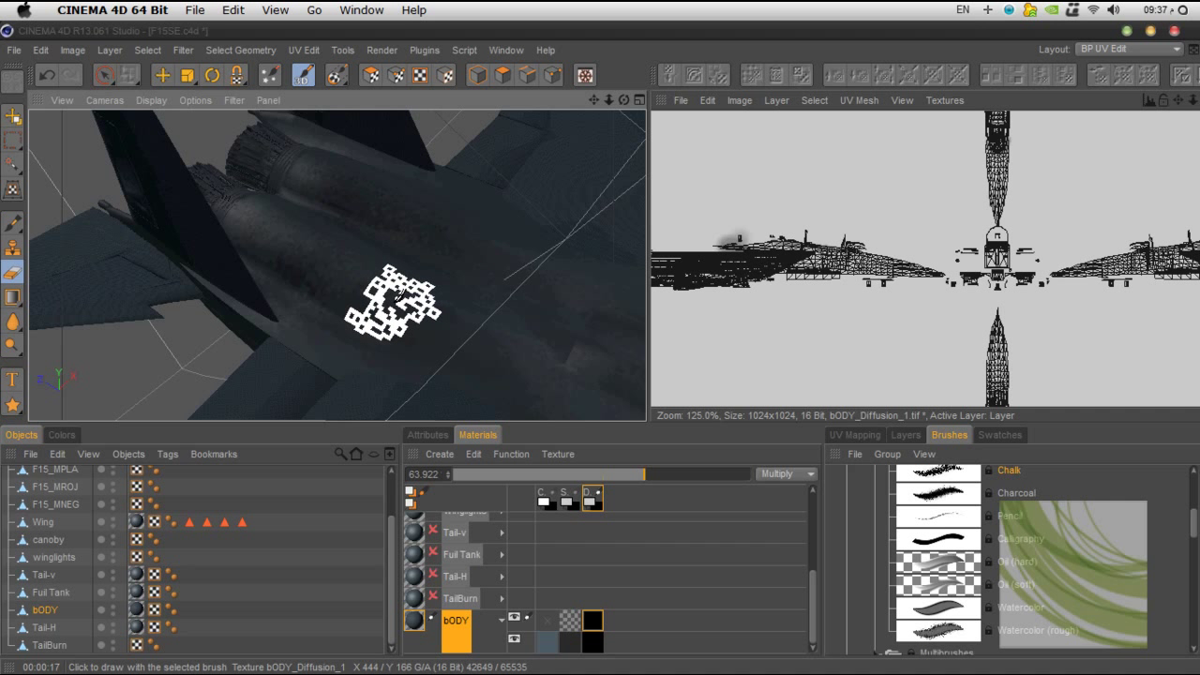
Step: Frame the whole jet from above, render it to the Picture Viewer, inspect the fuselage and wing, and abort the render
{"action": "left_click_drag", "start_coordinate": [396, 300], "coordinate": [396, 300], "text": "alt"}
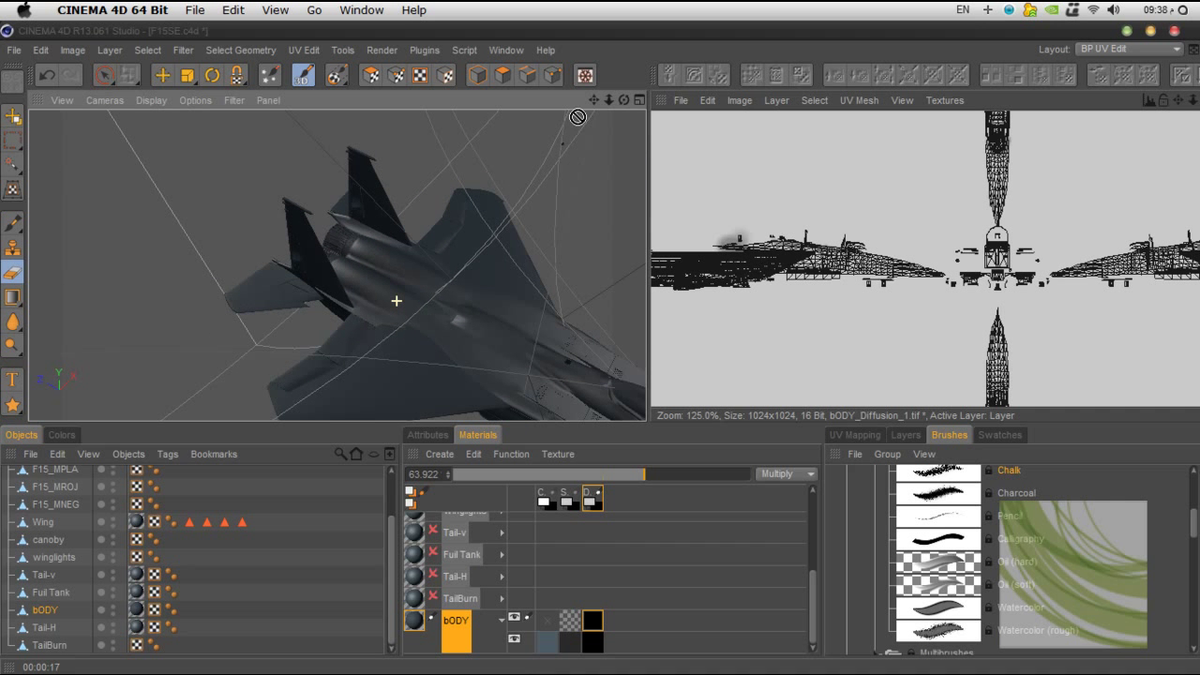
{"action": "left_click_drag", "start_coordinate": [563, 143], "coordinate": [482, 206], "text": "alt"}
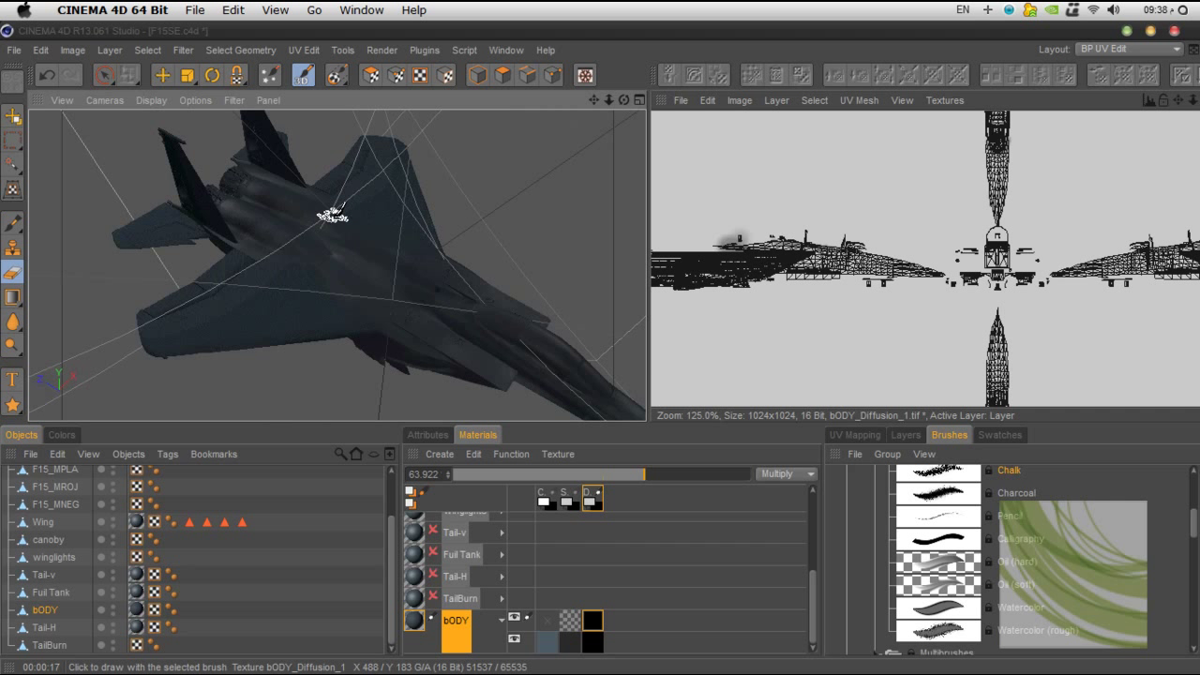
{"action": "key", "text": "shift+r"}
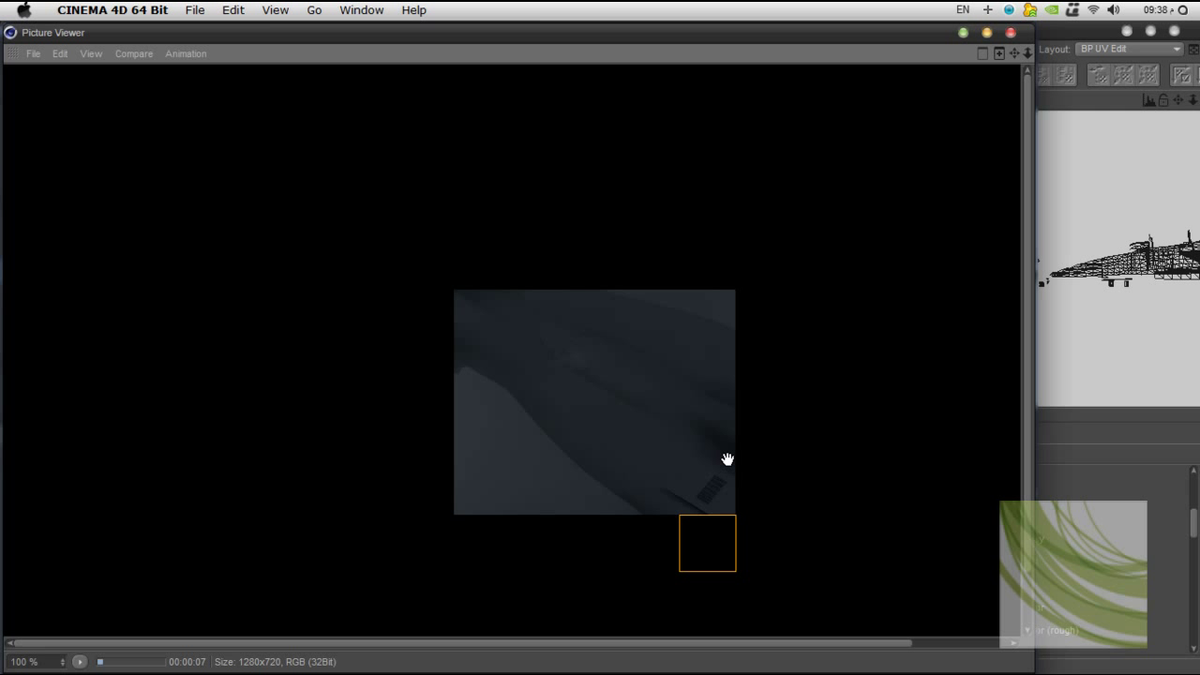
{"action": "left_click_drag", "start_coordinate": [725, 458], "coordinate": [619, 397]}
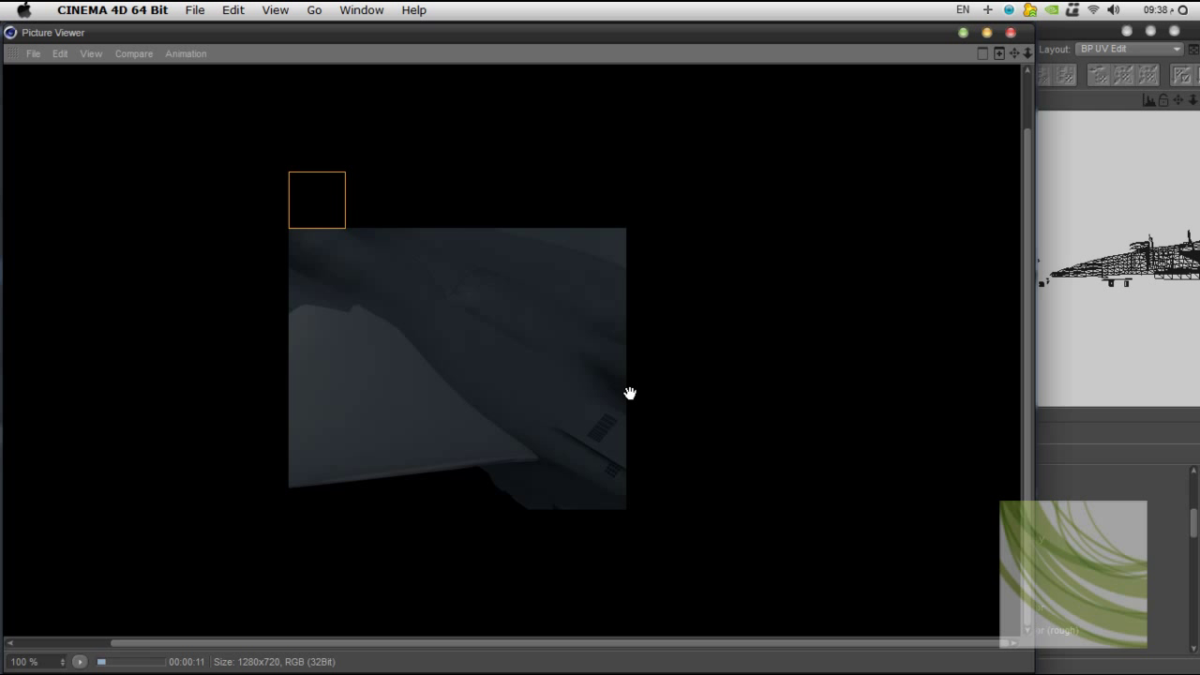
{"action": "left_click_drag", "start_coordinate": [415, 310], "coordinate": [512, 341]}
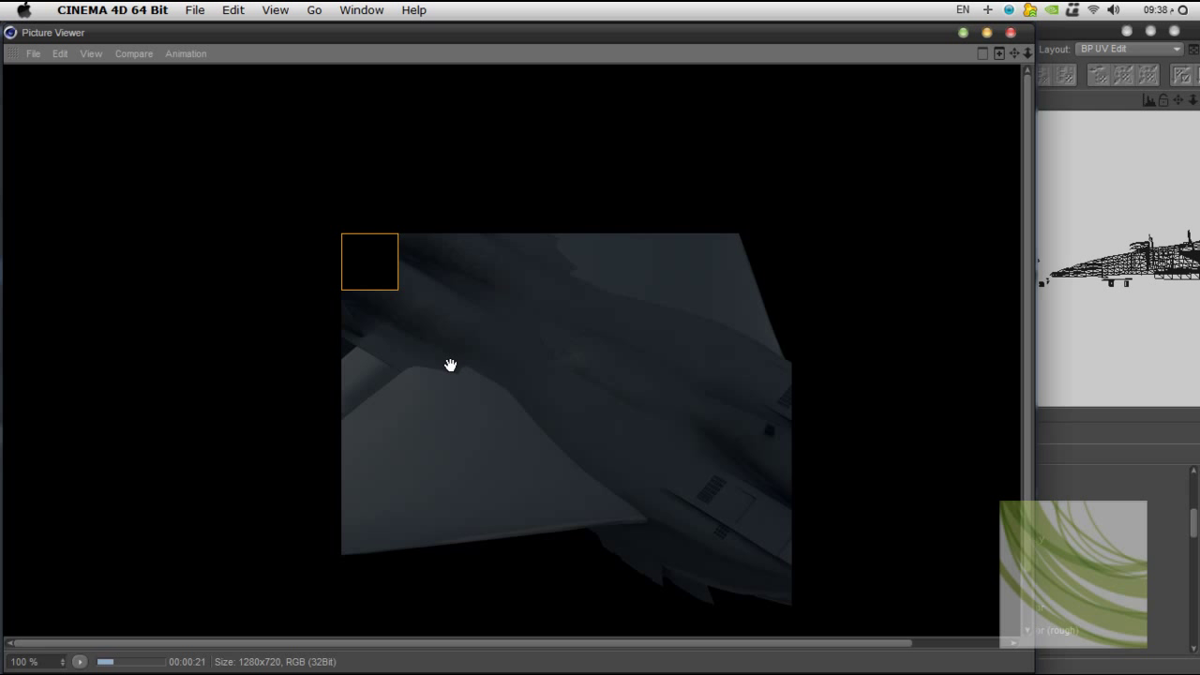
{"action": "left_click", "coordinate": [1010, 33]}
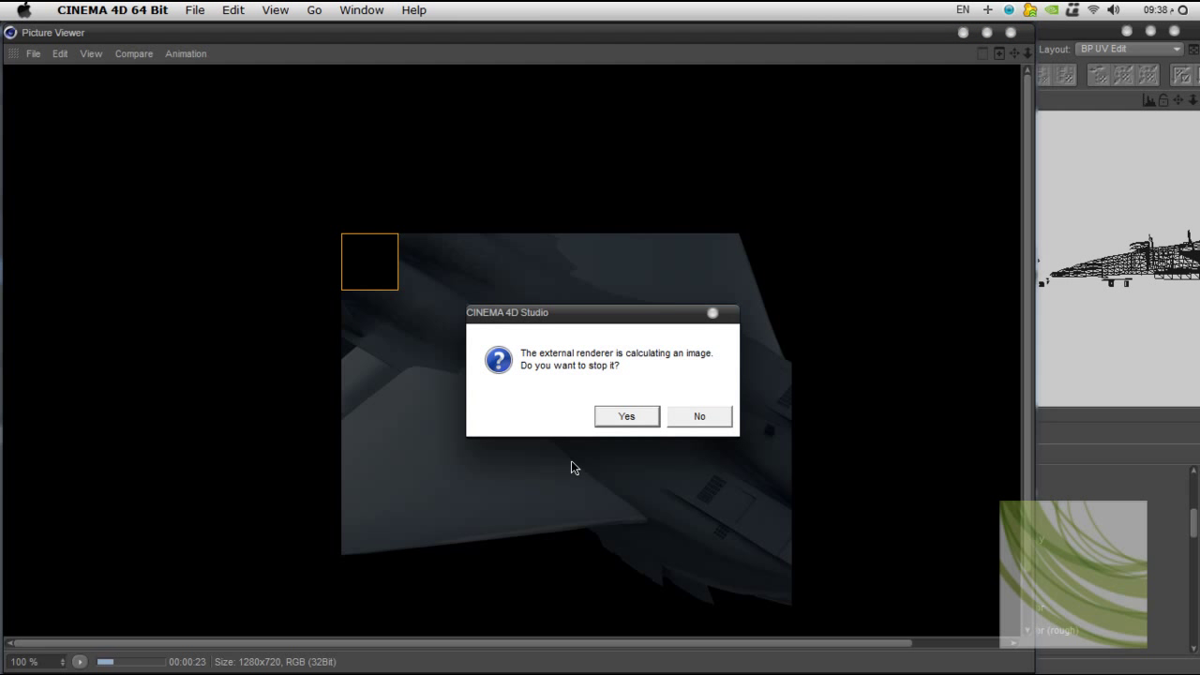
{"action": "left_click", "coordinate": [624, 415]}
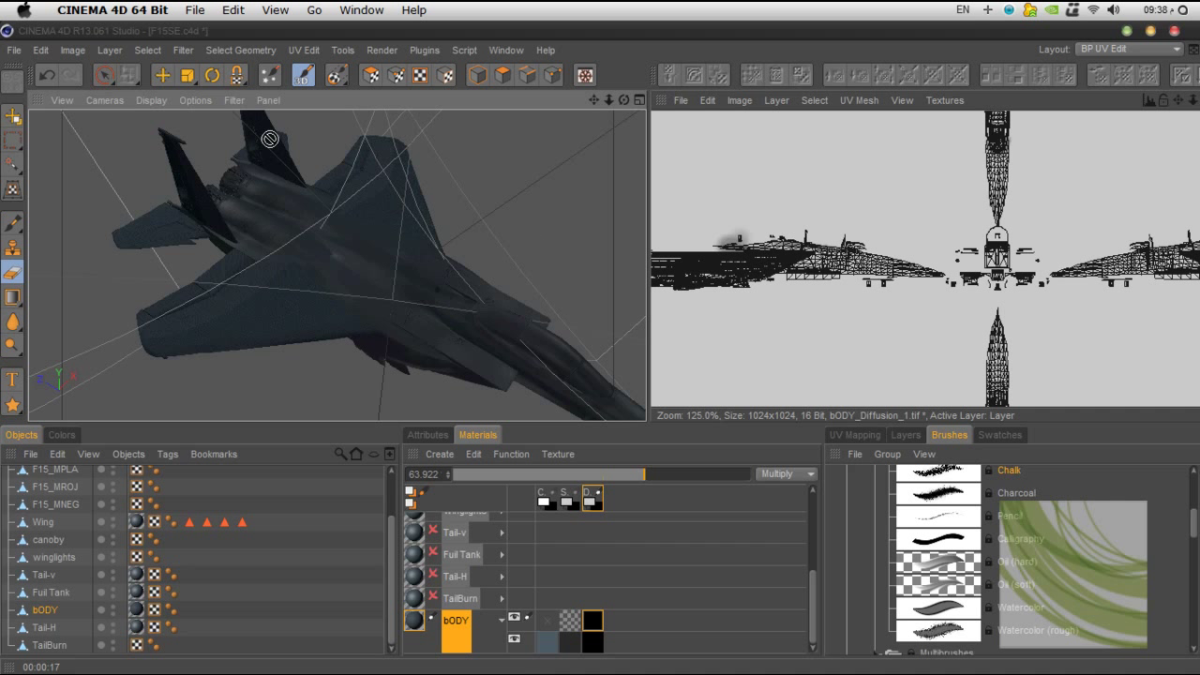
Step: Change the renderer to Standard in the render settings
{"action": "left_click", "coordinate": [382, 50]}
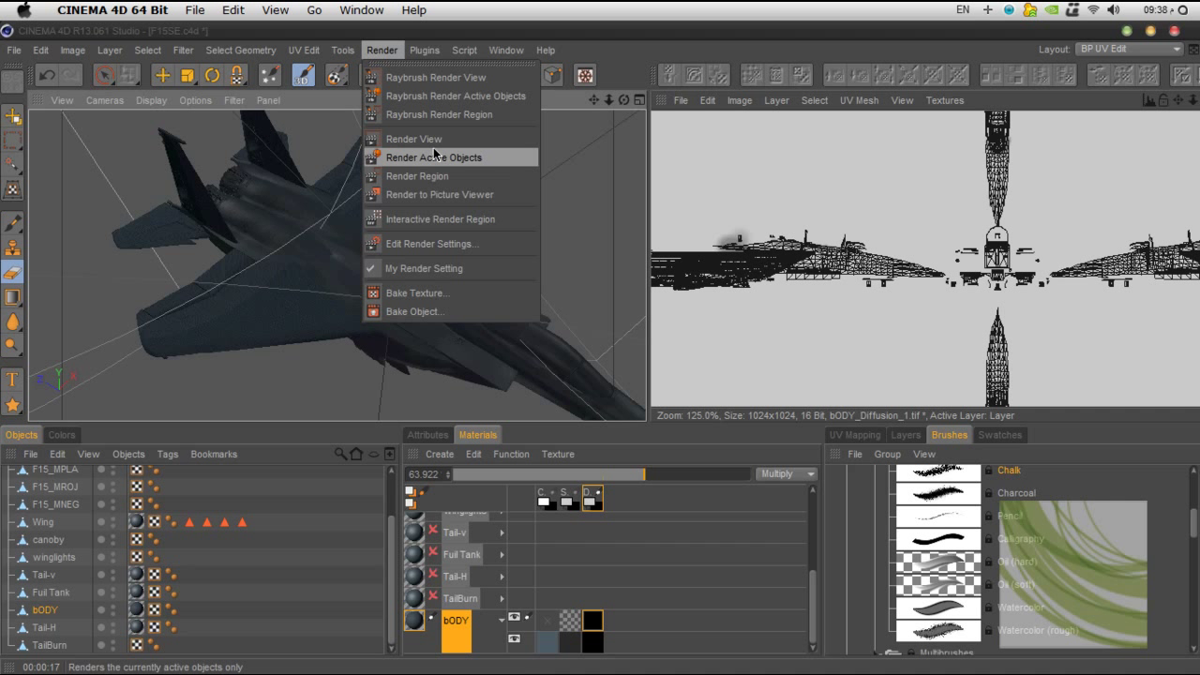
{"action": "left_click", "coordinate": [432, 243]}
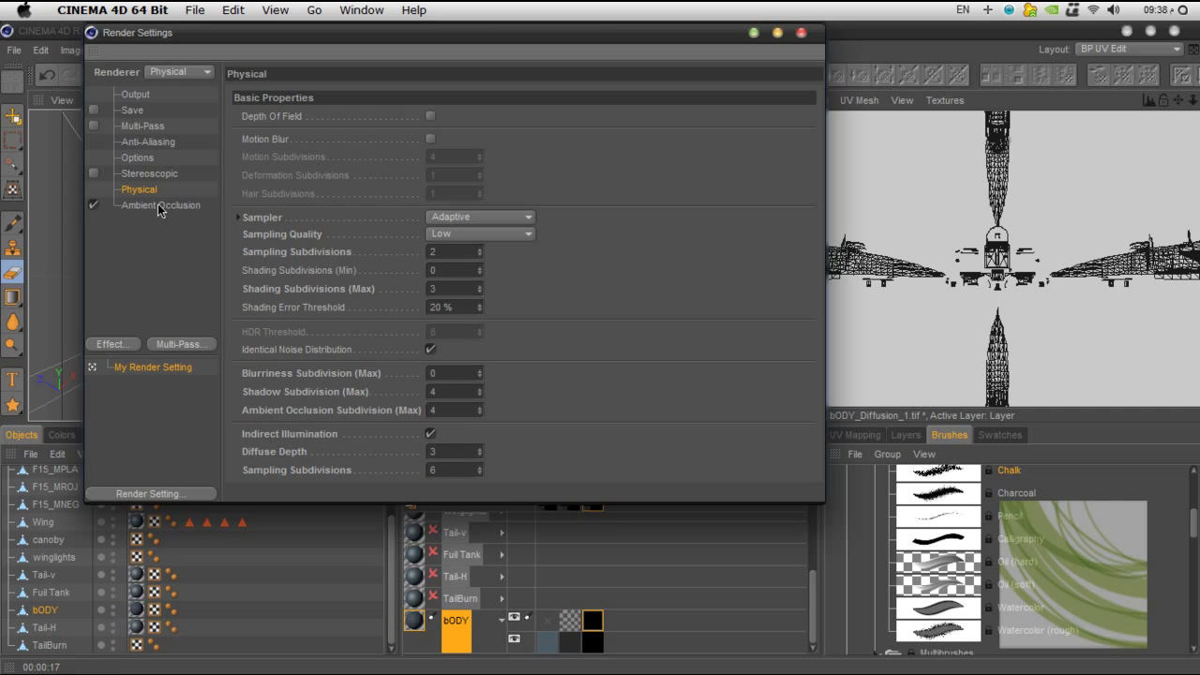
{"action": "left_click", "coordinate": [171, 75]}
{"action": "left_click", "coordinate": [183, 91]}
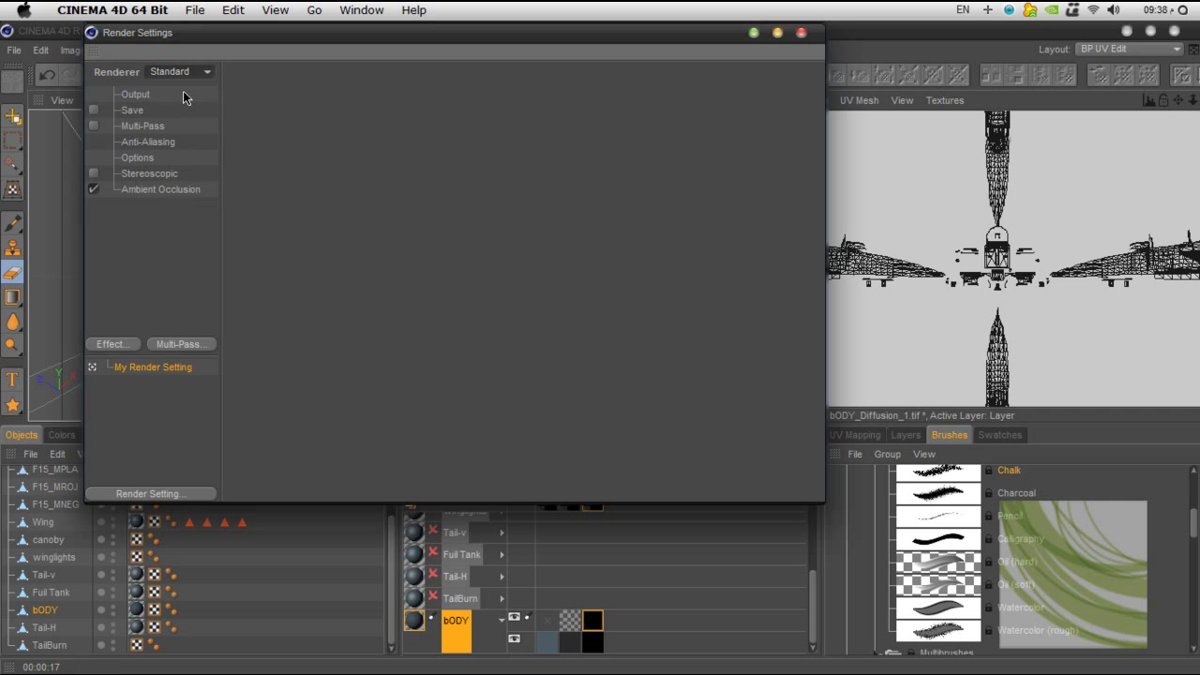
{"action": "left_click", "coordinate": [799, 33]}
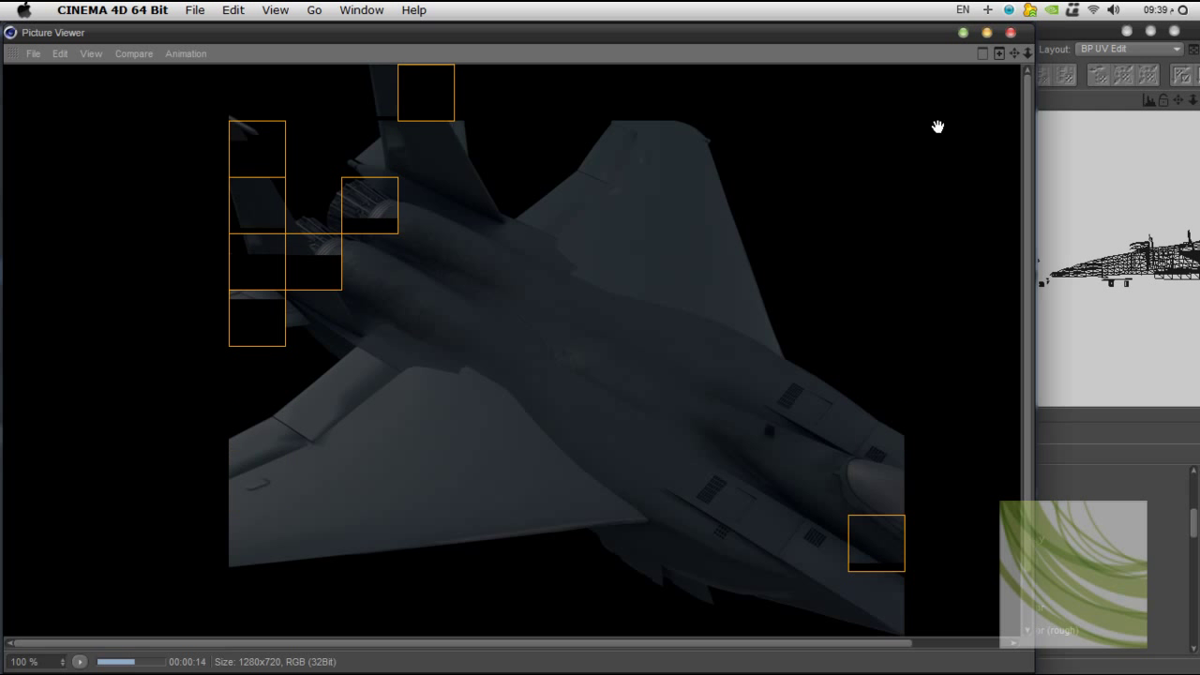
Step: Abort the running render and erase over the rear fuselage with the Chalk eraser at 17 % pressure
{"action": "left_click", "coordinate": [1010, 32]}
{"action": "left_click", "coordinate": [632, 420]}
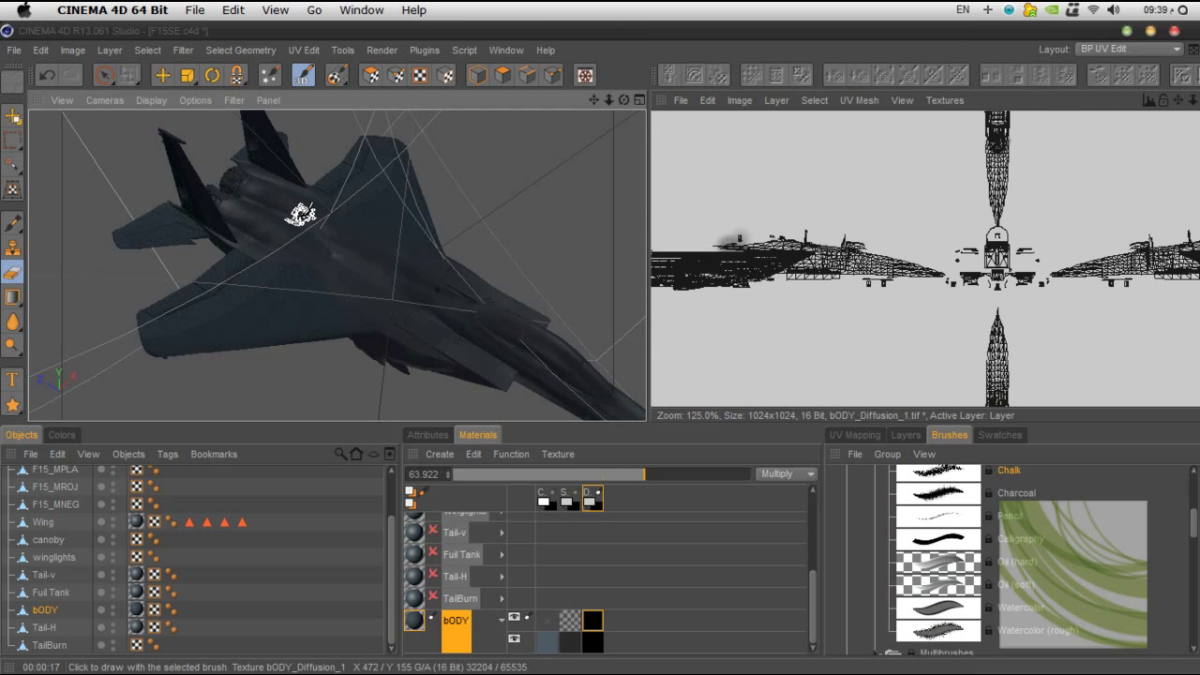
{"action": "left_click", "coordinate": [427, 436]}
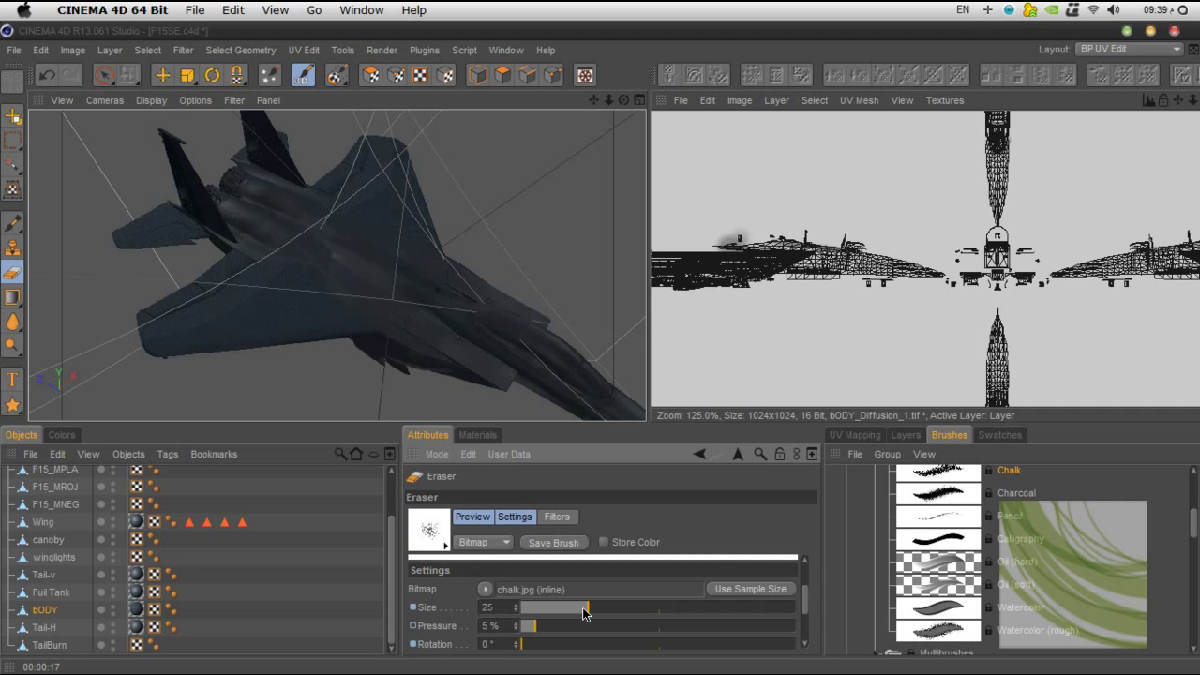
{"action": "left_click_drag", "start_coordinate": [539, 634], "coordinate": [568, 632]}
{"action": "left_click_drag", "start_coordinate": [298, 247], "coordinate": [279, 236]}
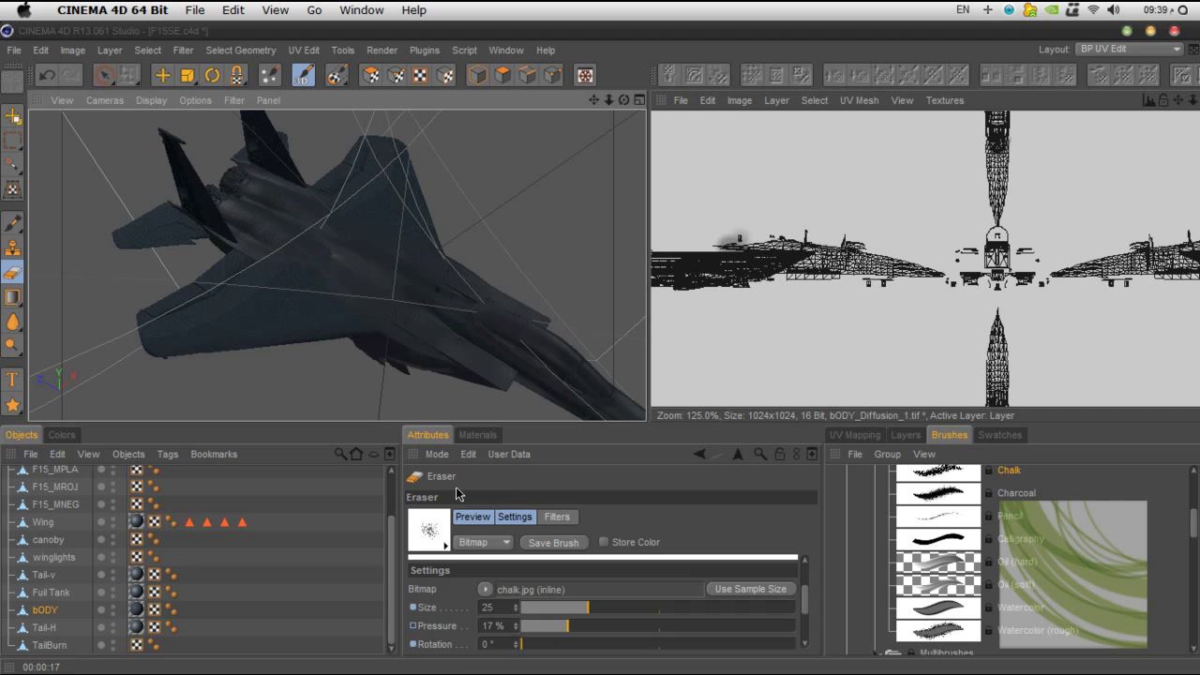
Step: Make the bODY material's upper Specular Color layer active and work on it with the Chalk eraser over the rear fuselage
{"action": "left_click", "coordinate": [478, 435]}
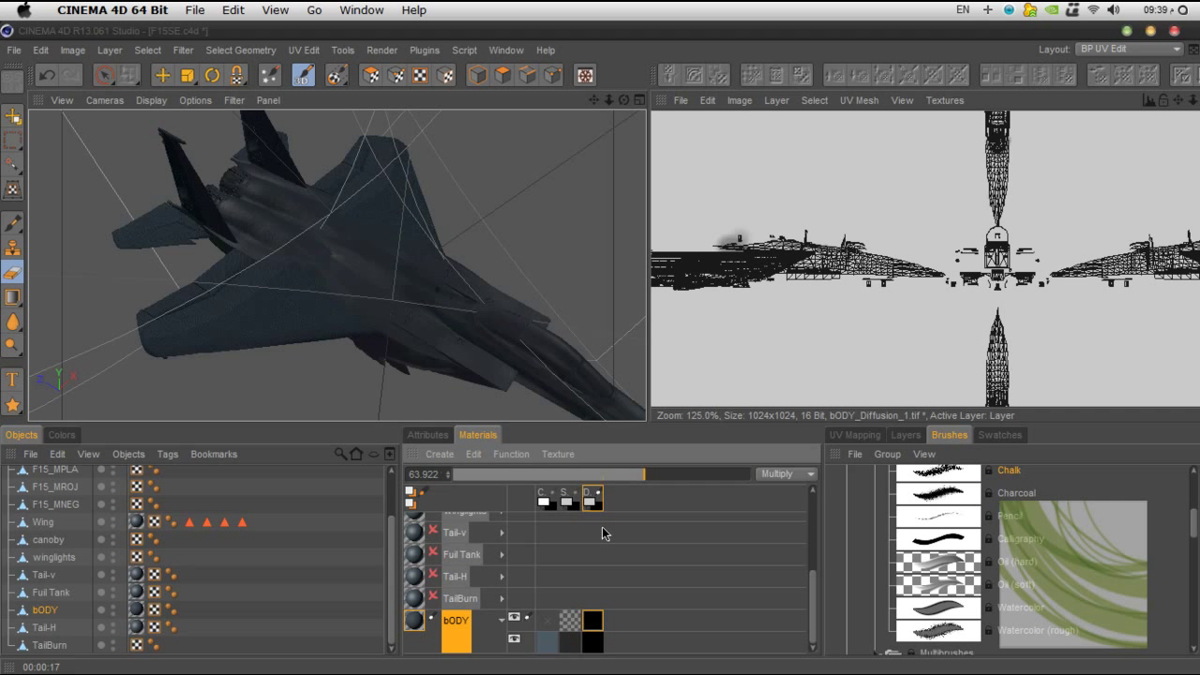
{"action": "left_click", "coordinate": [569, 620]}
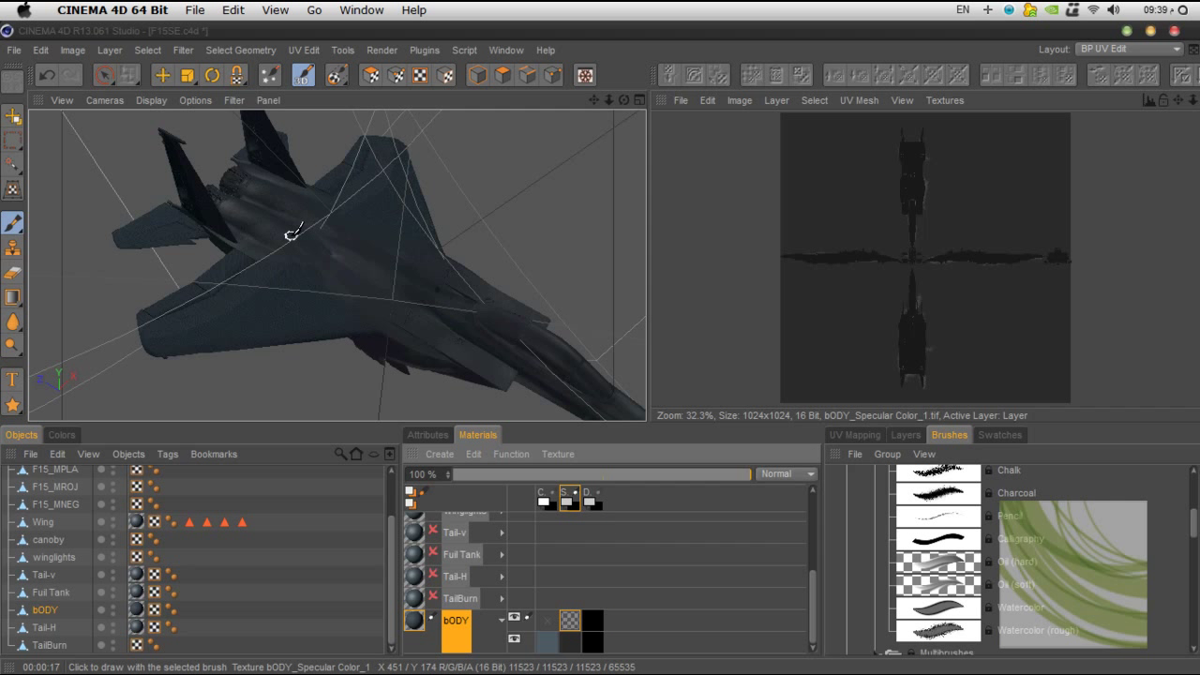
{"action": "left_click", "coordinate": [13, 271]}
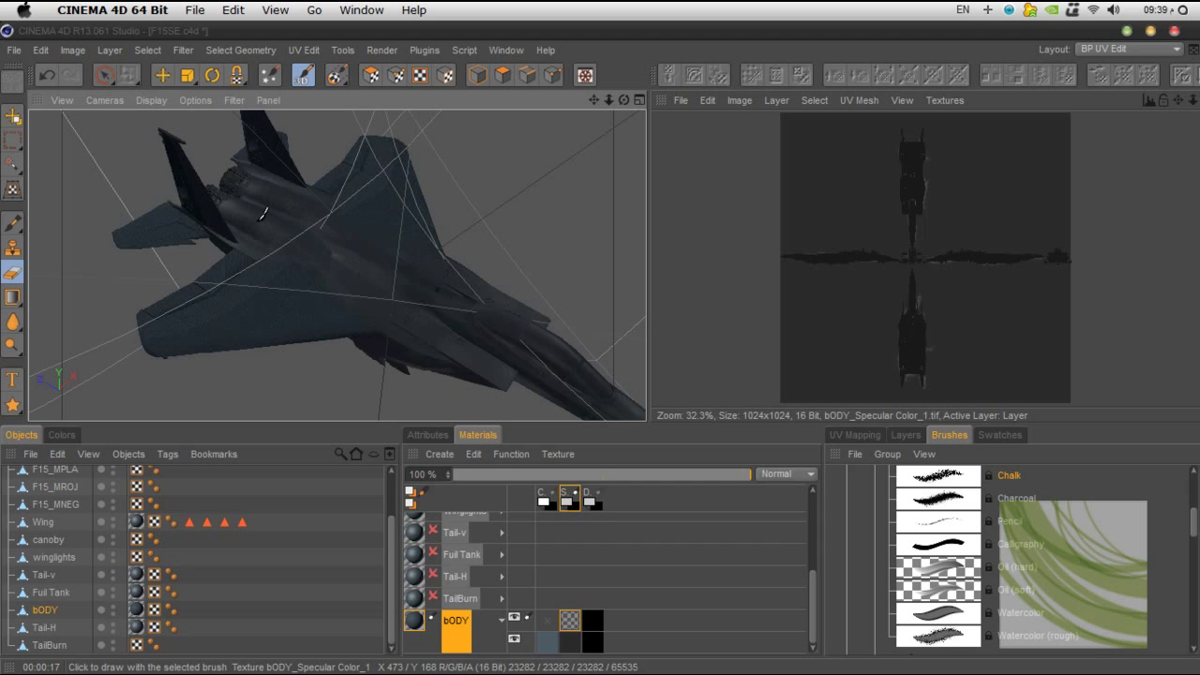
{"action": "scroll", "coordinate": [953, 213], "scroll_direction": "up", "scroll_amount": 5}
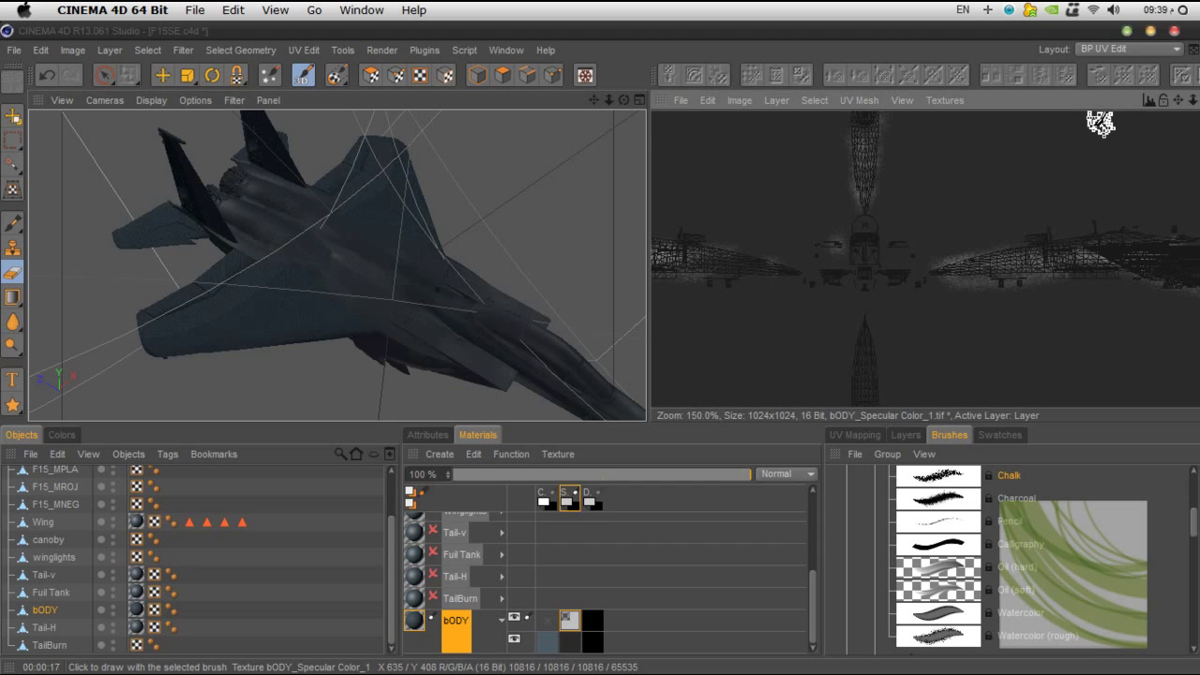
{"action": "mouse_move", "coordinate": [1184, 96]}
{"action": "left_mouse_down"}
{"action": "mouse_move", "coordinate": [1184, 235]}
{"action": "mouse_move", "coordinate": [1162, 225]}
{"action": "mouse_move", "coordinate": [1190, 195]}
{"action": "mouse_move", "coordinate": [1183, 204]}
{"action": "left_mouse_up"}
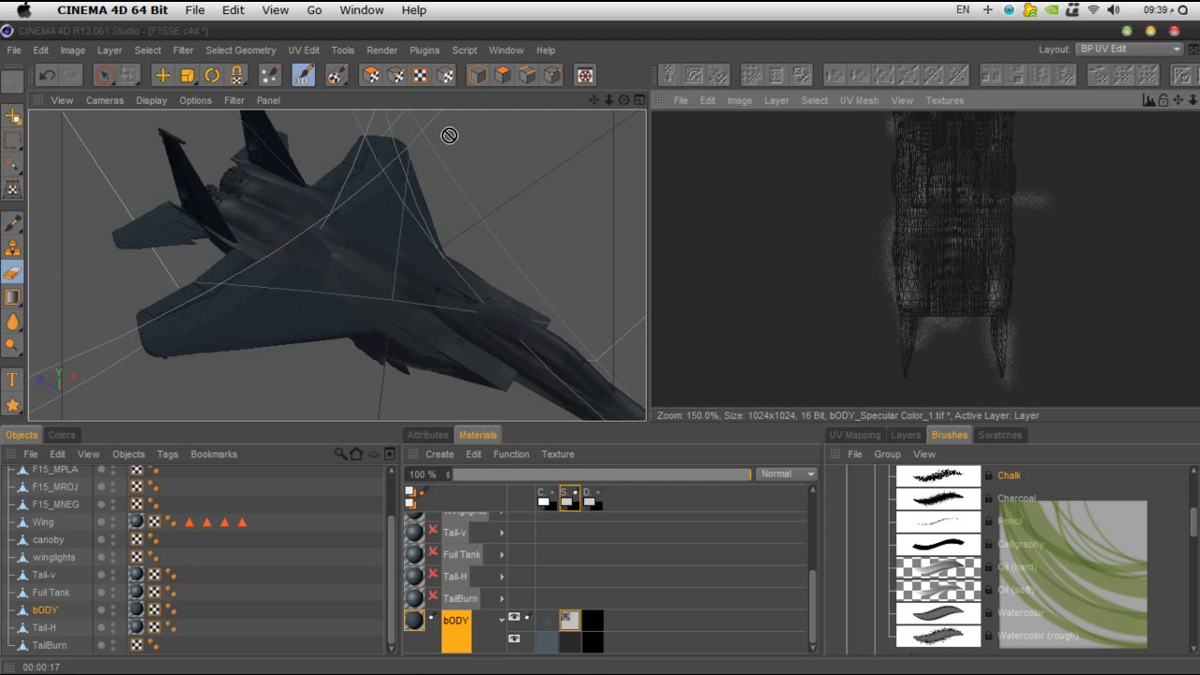
Step: Render the jet from above to the Picture Viewer and show the render history beside the image
{"action": "key", "text": "shift+r"}
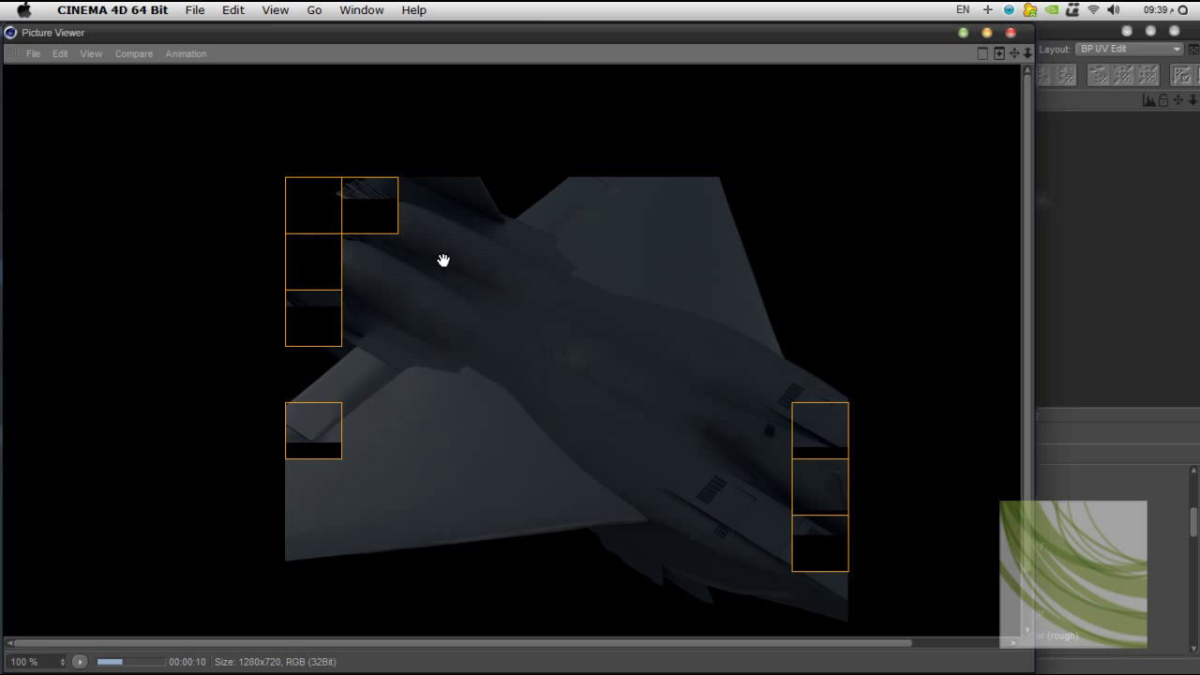
{"action": "mouse_move", "coordinate": [669, 350]}
{"action": "left_mouse_down"}
{"action": "mouse_move", "coordinate": [560, 289]}
{"action": "mouse_move", "coordinate": [668, 350]}
{"action": "left_mouse_up"}
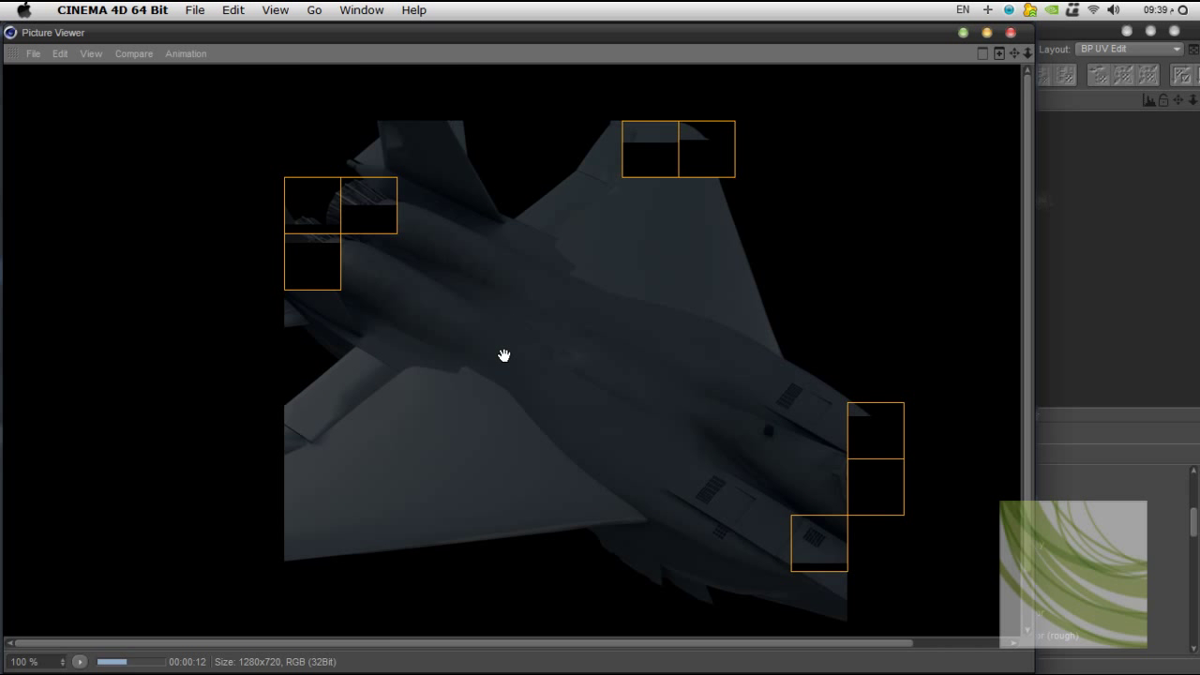
{"action": "left_click", "coordinate": [983, 55]}
Step: Compare the two latest renders in the history, examine the fuselage and canopy area, and close the Picture Viewer
{"action": "left_click", "coordinate": [911, 314]}
{"action": "left_click", "coordinate": [910, 333]}
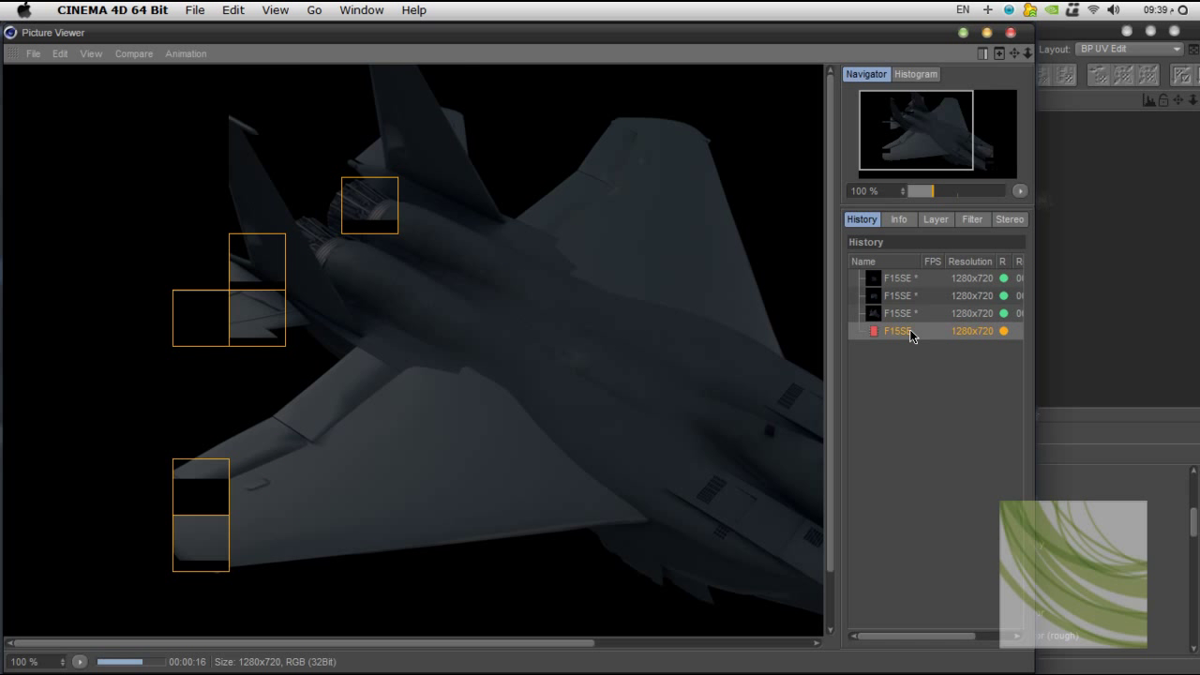
{"action": "left_click", "coordinate": [906, 318]}
{"action": "left_click", "coordinate": [900, 335]}
{"action": "left_click", "coordinate": [902, 319]}
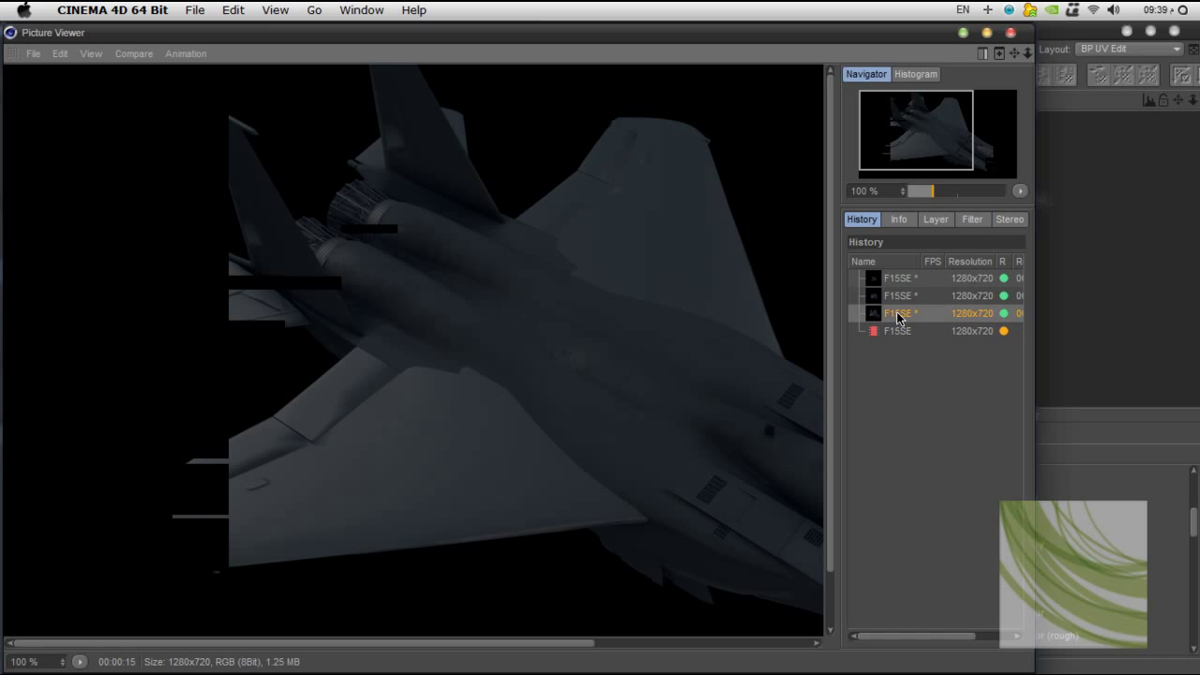
{"action": "left_click", "coordinate": [898, 338]}
{"action": "left_click", "coordinate": [900, 322]}
{"action": "left_click", "coordinate": [898, 334]}
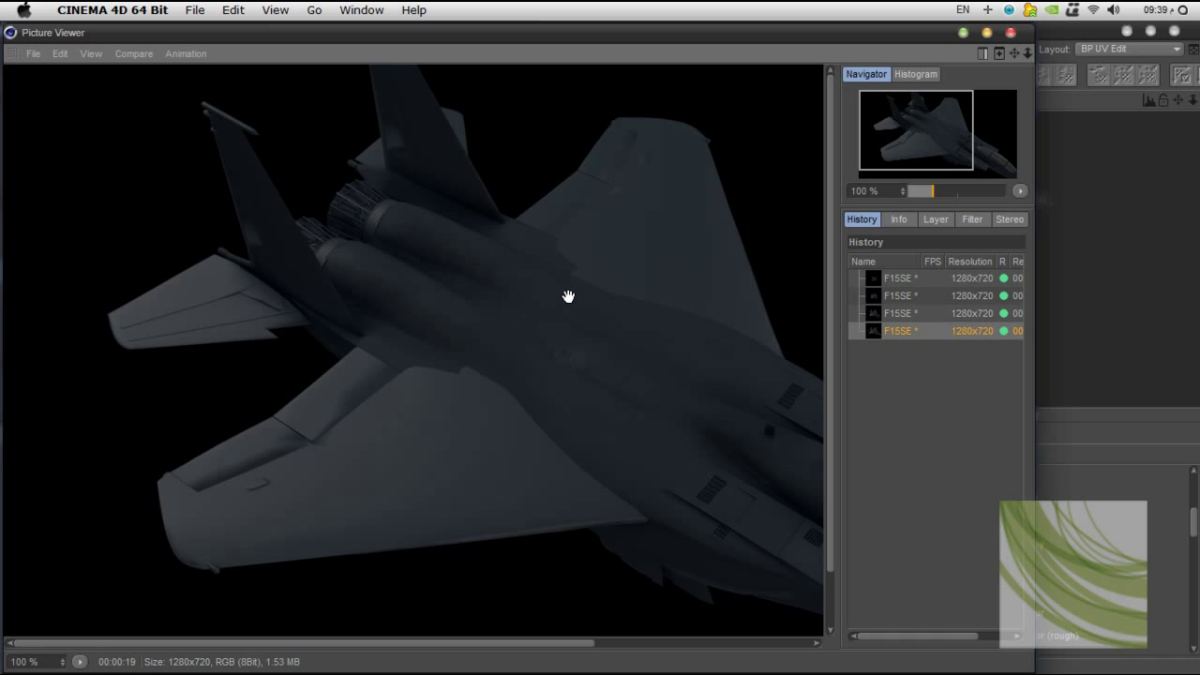
{"action": "scroll", "coordinate": [616, 384], "scroll_direction": "down", "scroll_amount": 3}
{"action": "scroll", "coordinate": [616, 384], "scroll_direction": "right", "scroll_amount": 5}
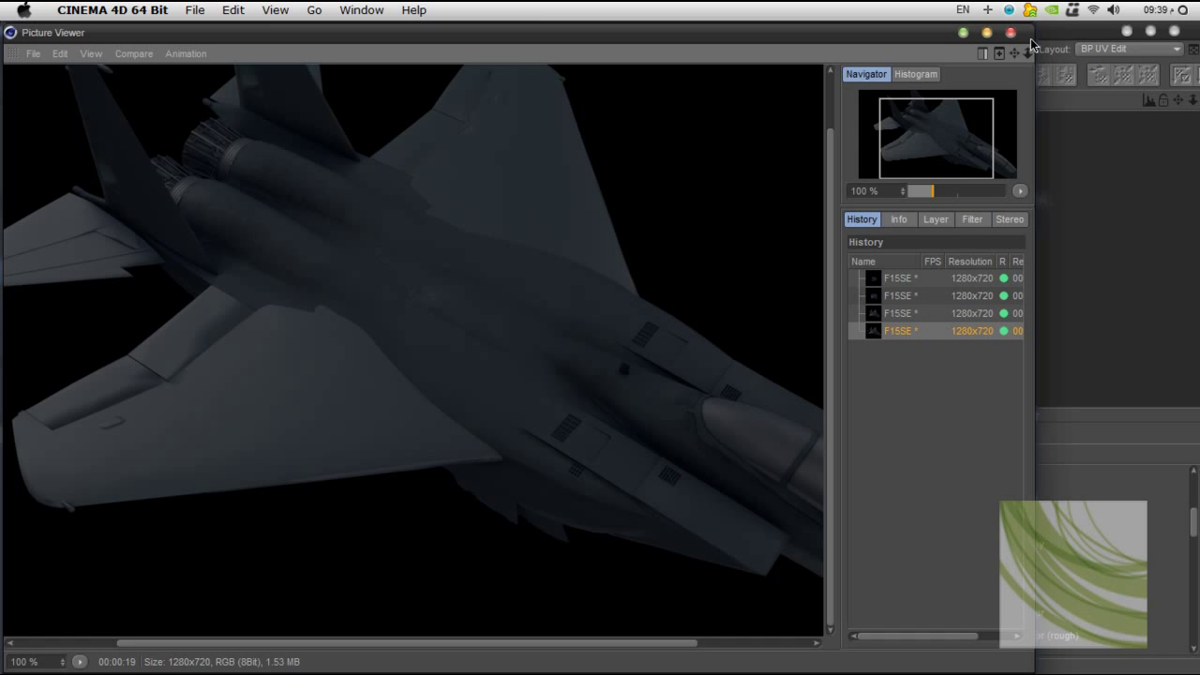
{"action": "left_click", "coordinate": [1012, 34]}
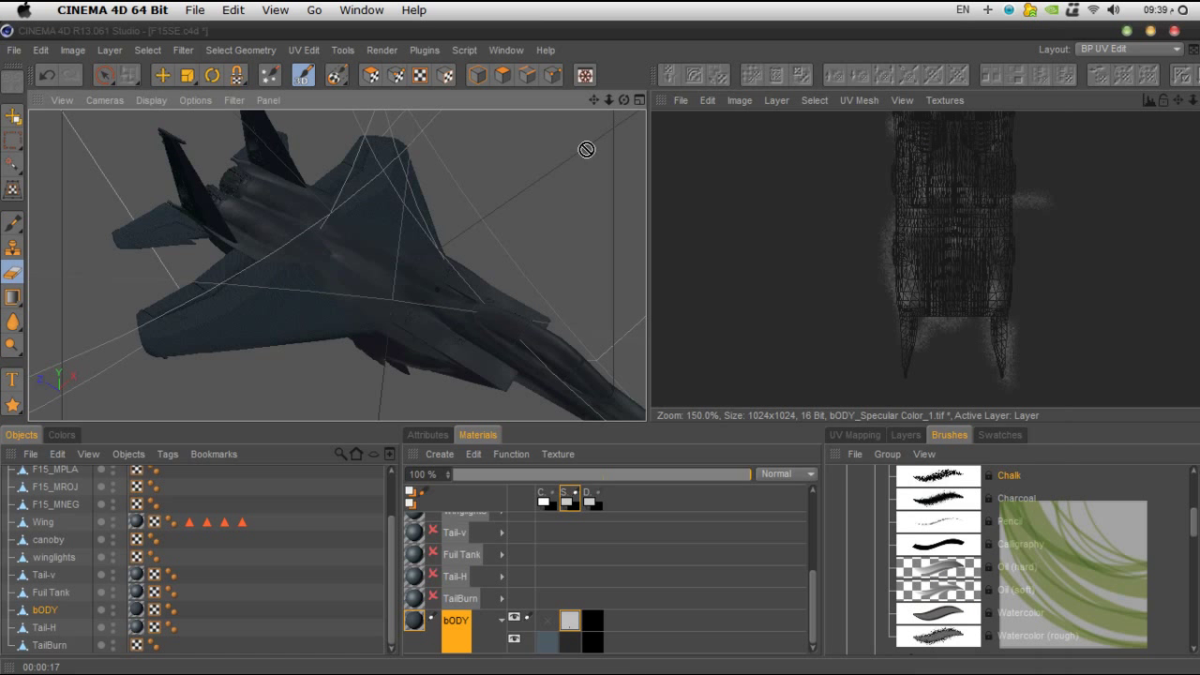
Step: Add a Reflection channel to the bODY material with a new 1024 x 1024 pixel, 16 bit RGB texture in light grey
{"action": "left_click_drag", "start_coordinate": [623, 99], "coordinate": [529, 216]}
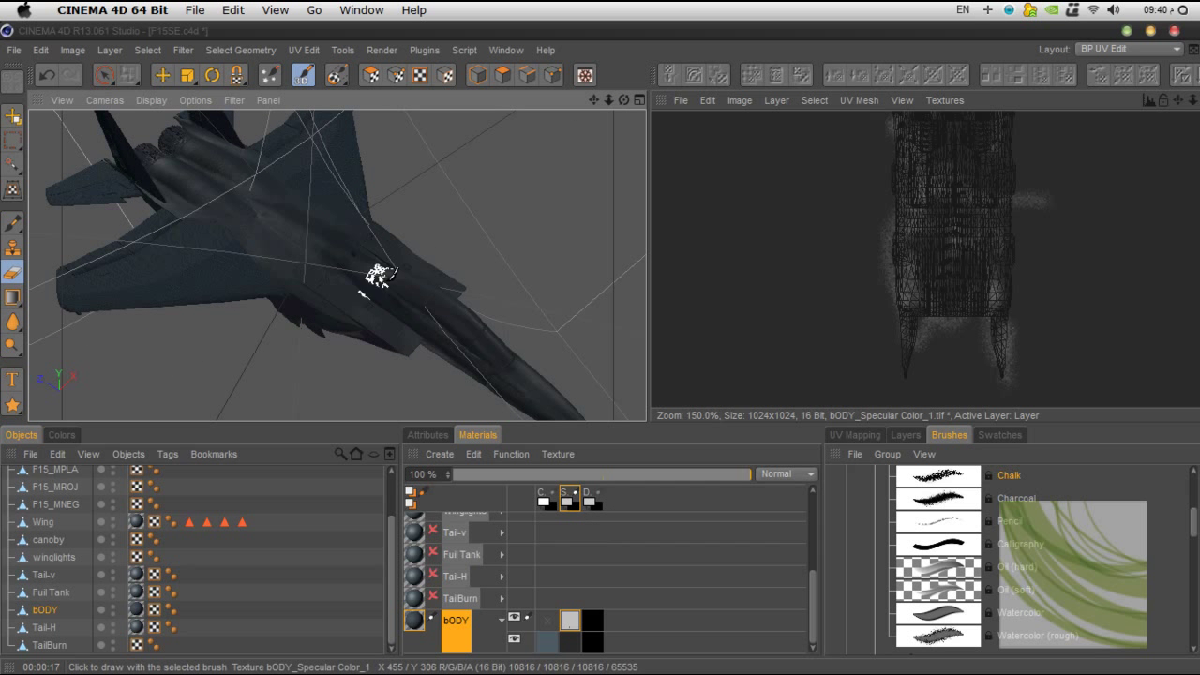
{"action": "left_click_drag", "start_coordinate": [624, 100], "coordinate": [478, 292]}
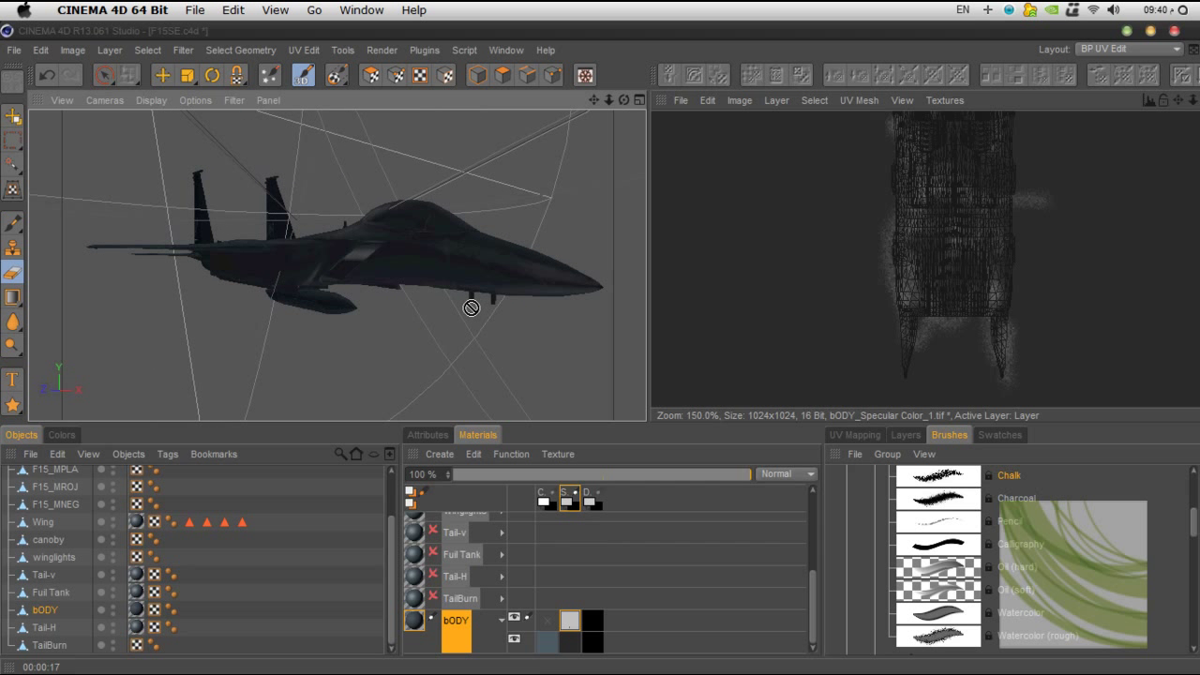
{"action": "right_click", "coordinate": [422, 628]}
{"action": "mouse_move", "coordinate": [557, 290]}
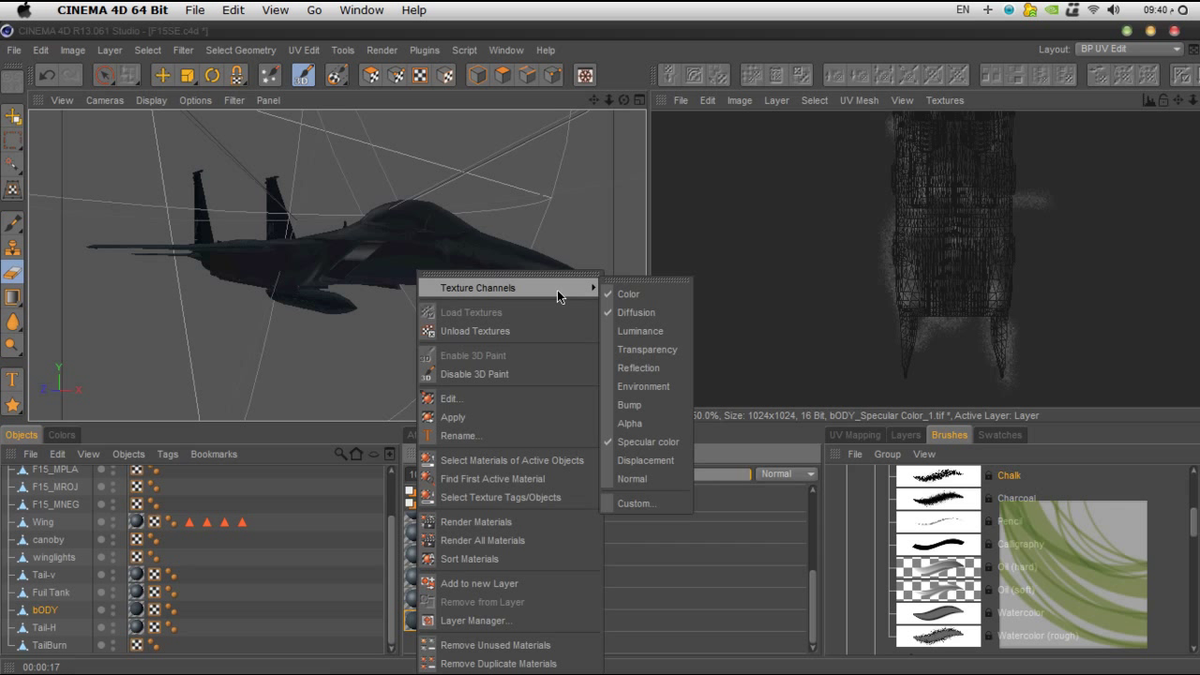
{"action": "left_click", "coordinate": [639, 368]}
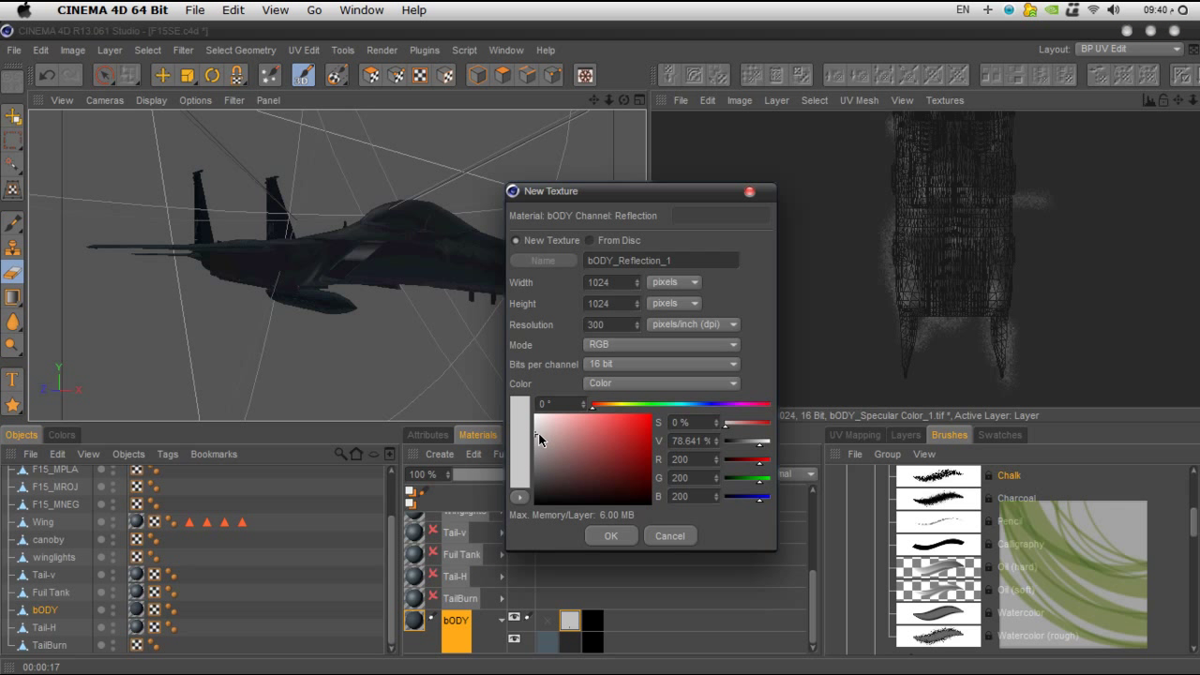
{"action": "left_click_drag", "start_coordinate": [538, 432], "coordinate": [538, 431]}
{"action": "key", "text": "Tab"}
{"action": "left_click", "coordinate": [619, 536]}
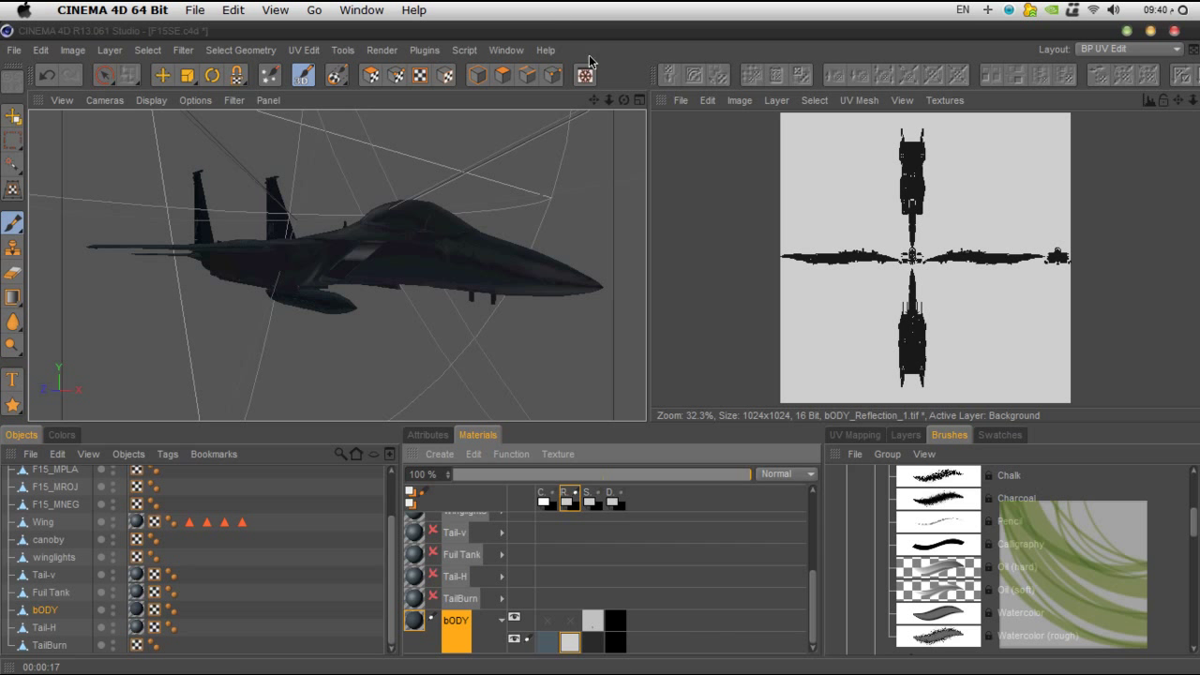
Step: Render the jet from the front quarter to the Picture Viewer, inspect the canopy and nose, and close the viewer
{"action": "left_click_drag", "start_coordinate": [621, 103], "coordinate": [620, 105]}
{"action": "key", "text": "shift+r"}
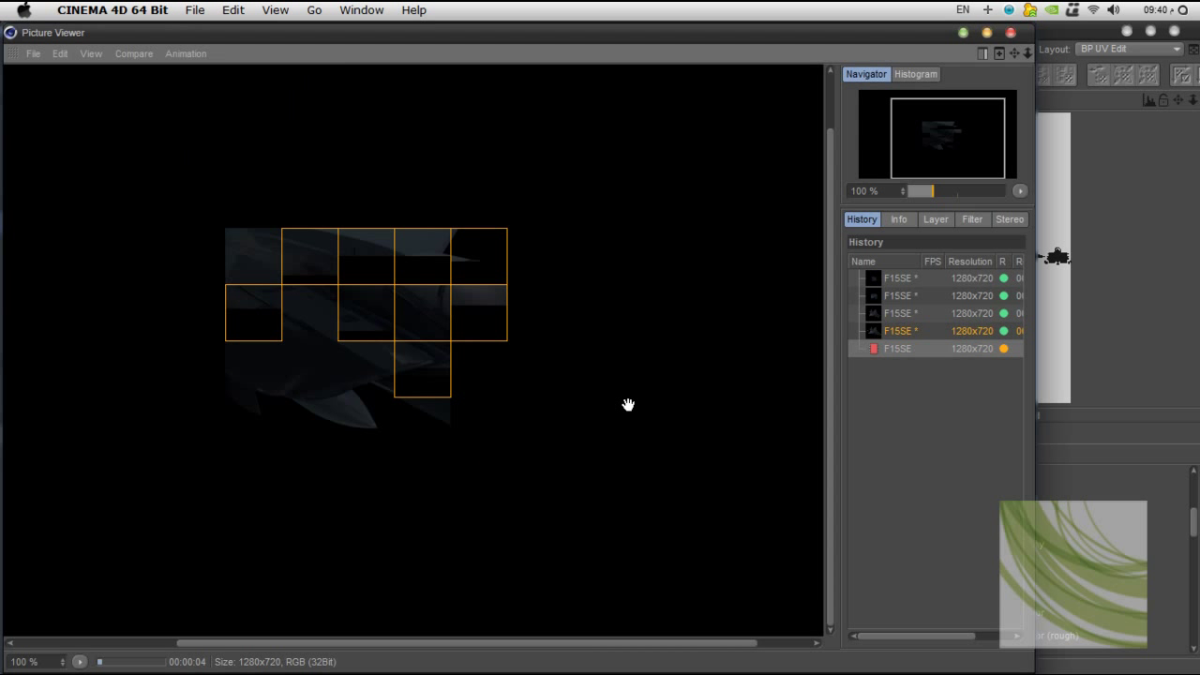
{"action": "left_click_drag", "start_coordinate": [495, 474], "coordinate": [576, 461]}
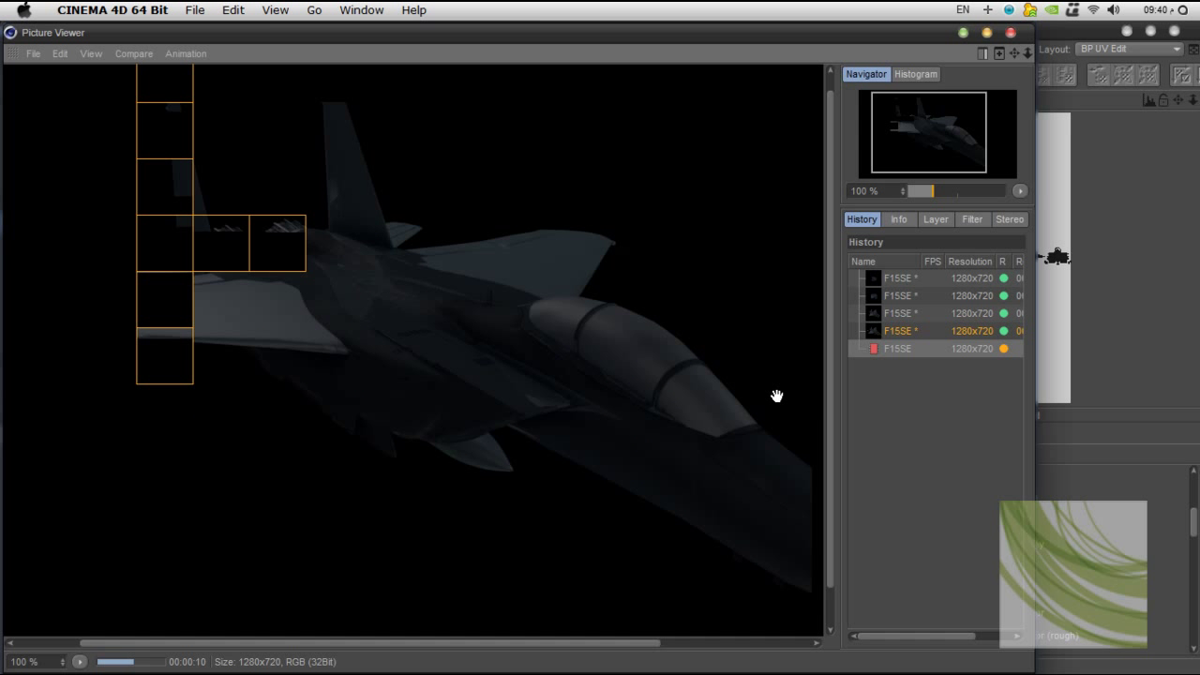
{"action": "left_click_drag", "start_coordinate": [778, 396], "coordinate": [535, 313]}
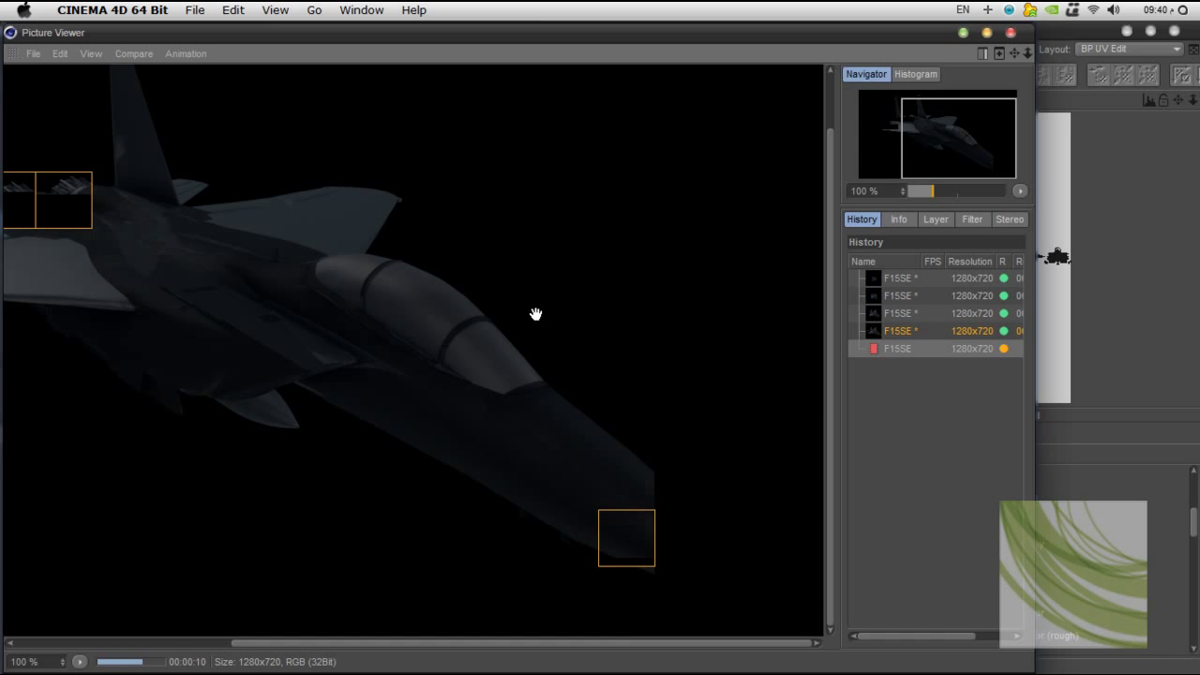
{"action": "left_click", "coordinate": [1011, 34]}
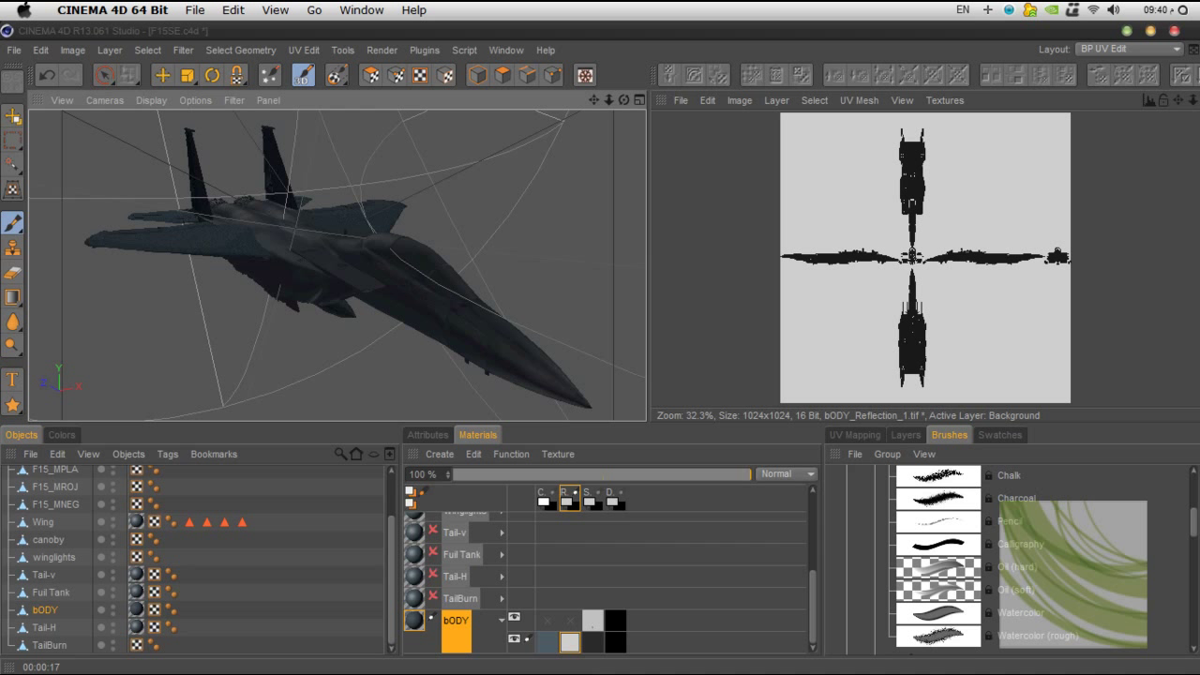
Step: Set the bODY material's Reflection to 29 % brightness, 13 % mix strength and a grey colour of RGB 96, 96, 96
{"action": "double_click", "coordinate": [414, 622]}
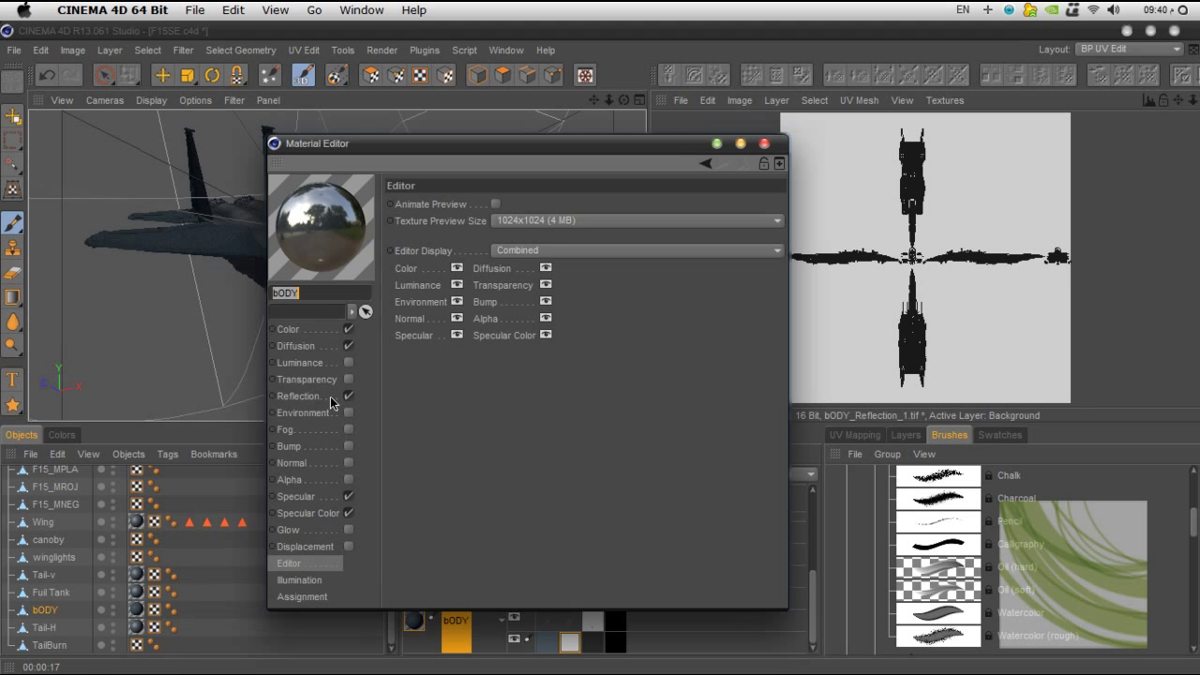
{"action": "left_click", "coordinate": [298, 395]}
{"action": "left_click_drag", "start_coordinate": [643, 265], "coordinate": [594, 268]}
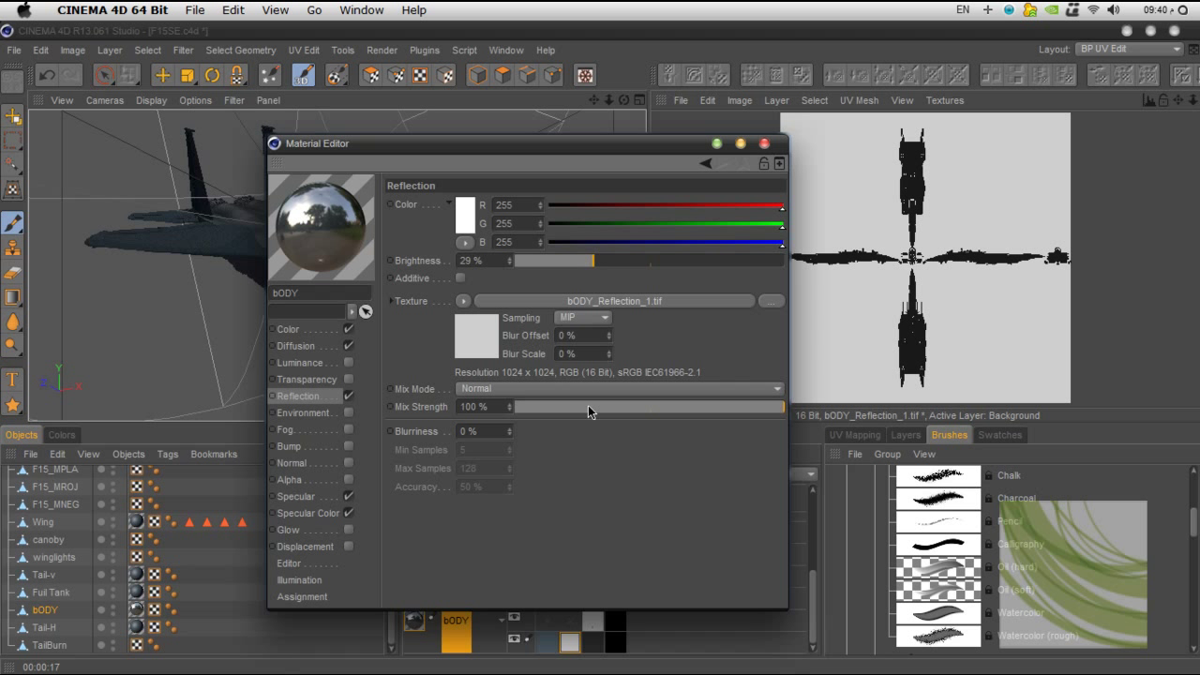
{"action": "left_click_drag", "start_coordinate": [589, 410], "coordinate": [552, 412]}
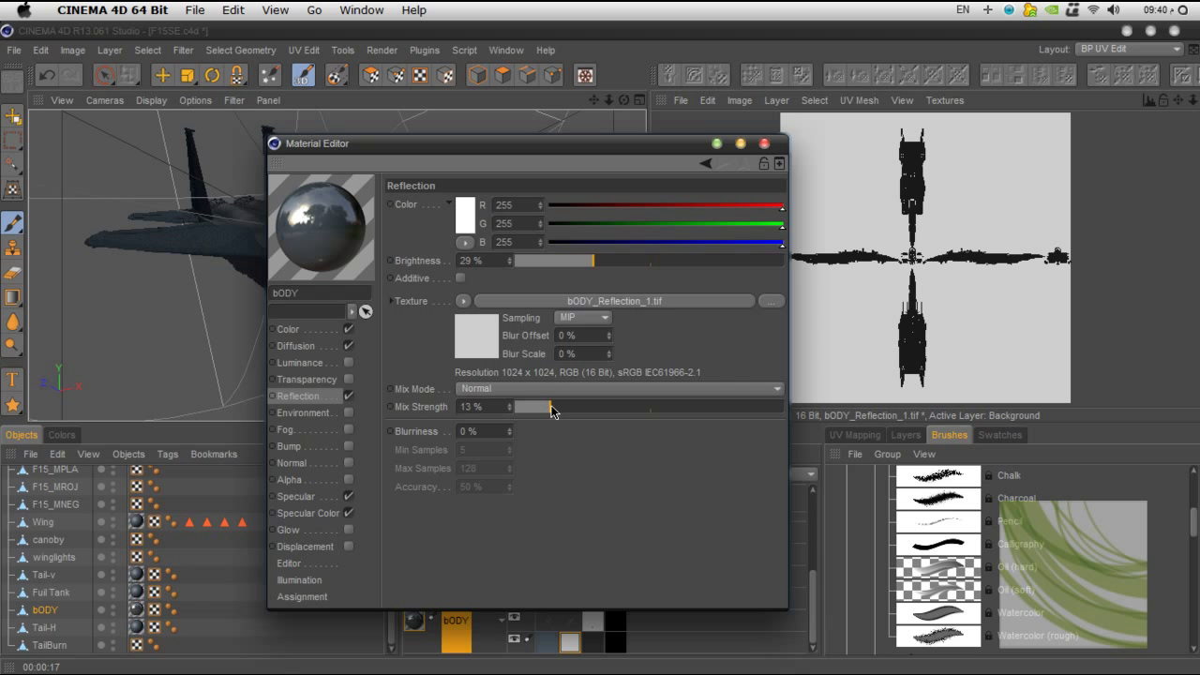
{"action": "left_click", "coordinate": [469, 221]}
{"action": "left_click_drag", "start_coordinate": [471, 225], "coordinate": [348, 212]}
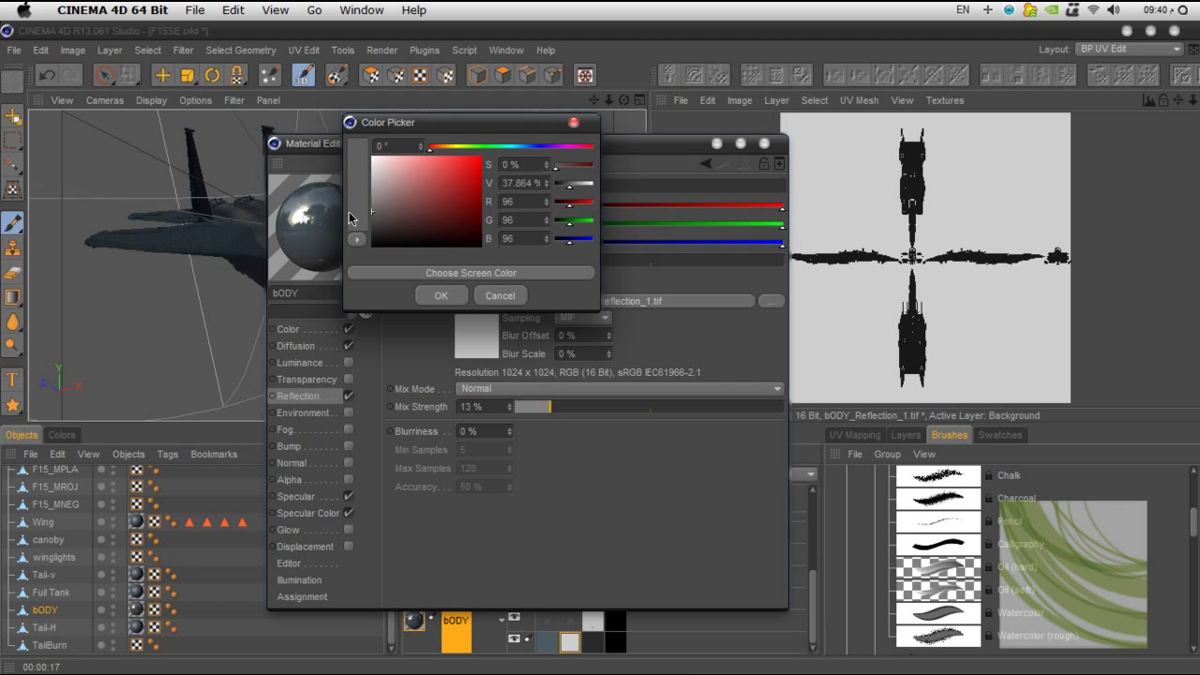
{"action": "left_click", "coordinate": [441, 295]}
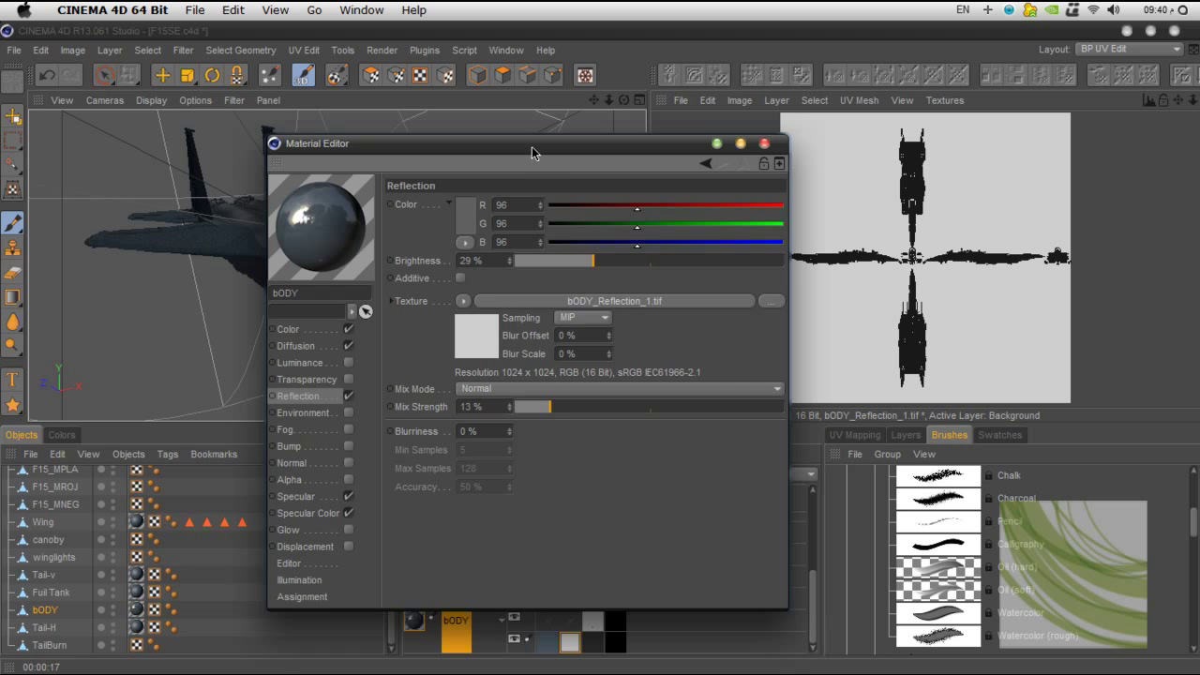
Step: Lower the bODY Reflection brightness to 7 % and its mix strength to 10 %, and close the Material Editor
{"action": "left_click_drag", "start_coordinate": [531, 147], "coordinate": [662, 145]}
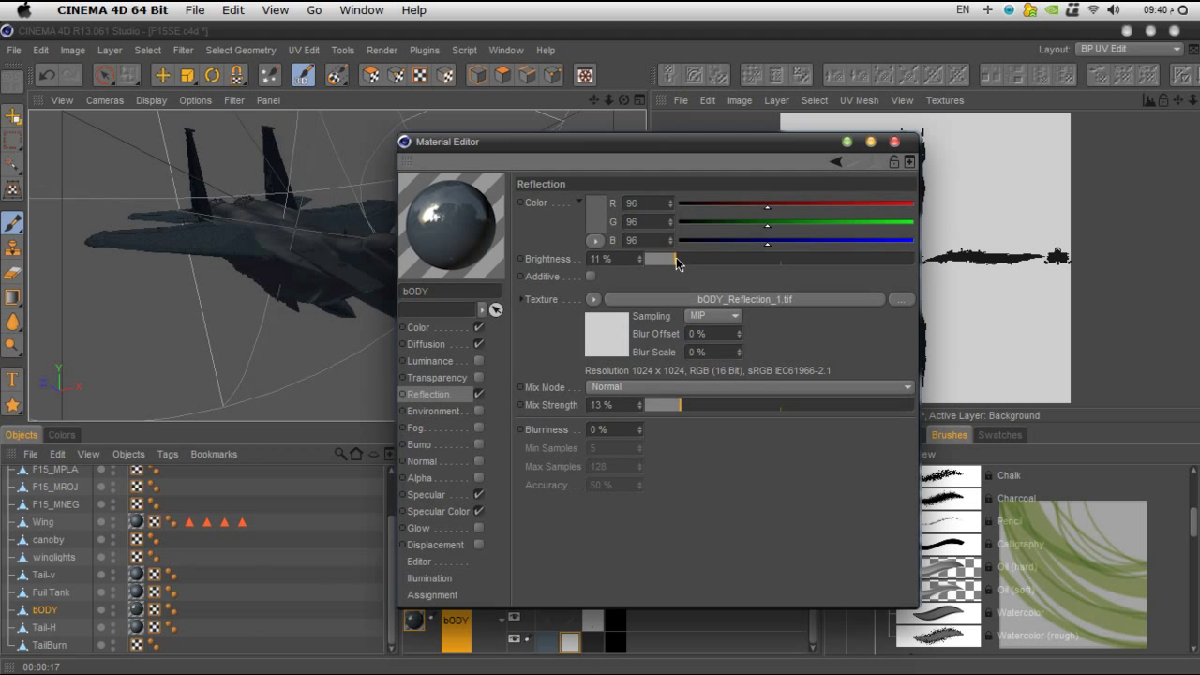
{"action": "left_click_drag", "start_coordinate": [677, 262], "coordinate": [664, 264]}
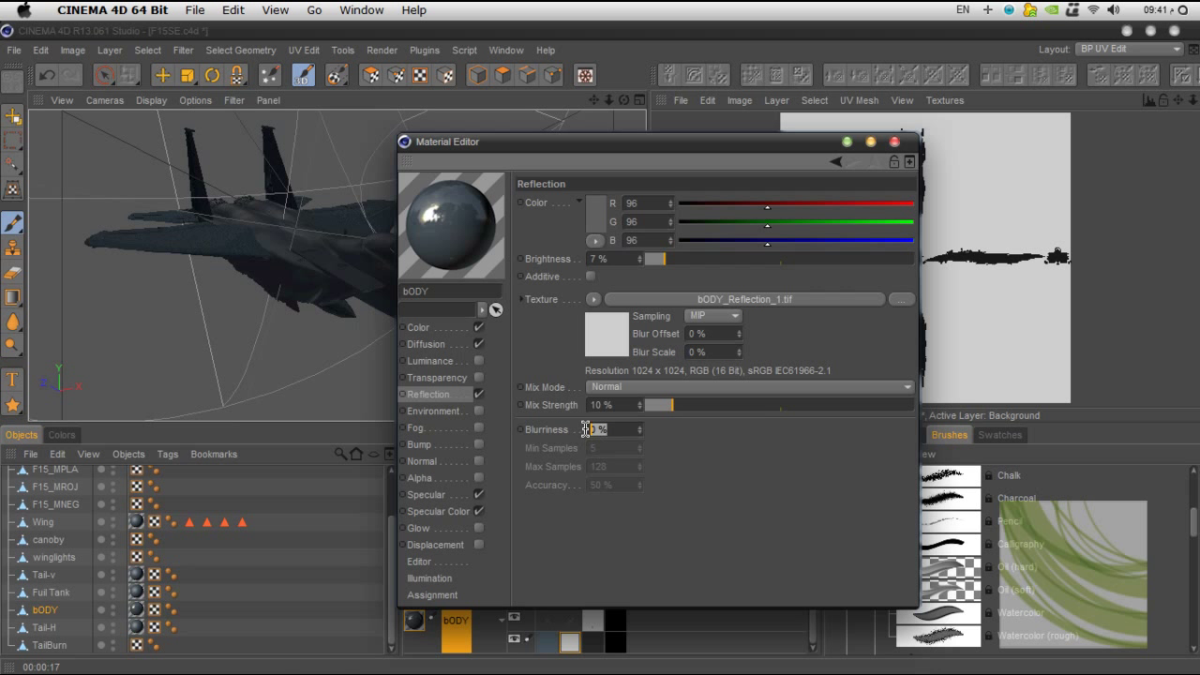
{"action": "left_click", "coordinate": [893, 142]}
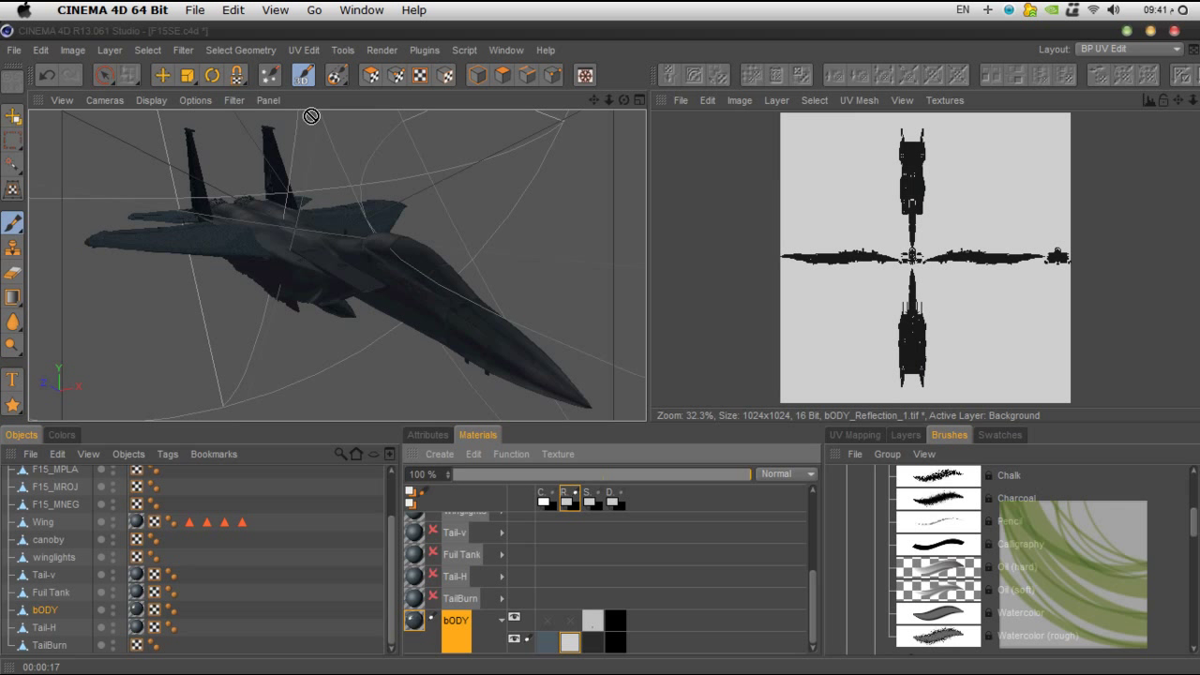
Step: Render the jet from the front quarter to the Picture Viewer, inspect the body against an earlier render, and close the viewer
{"action": "key", "text": "shift+r"}
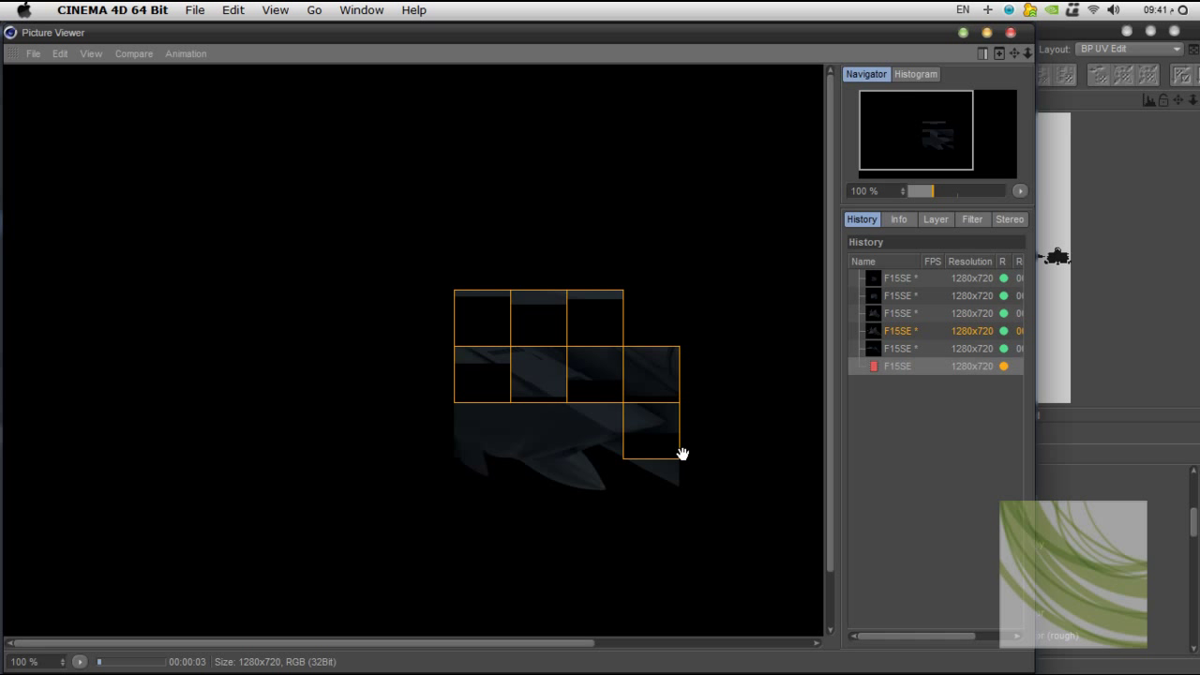
{"action": "left_click_drag", "start_coordinate": [683, 450], "coordinate": [527, 411]}
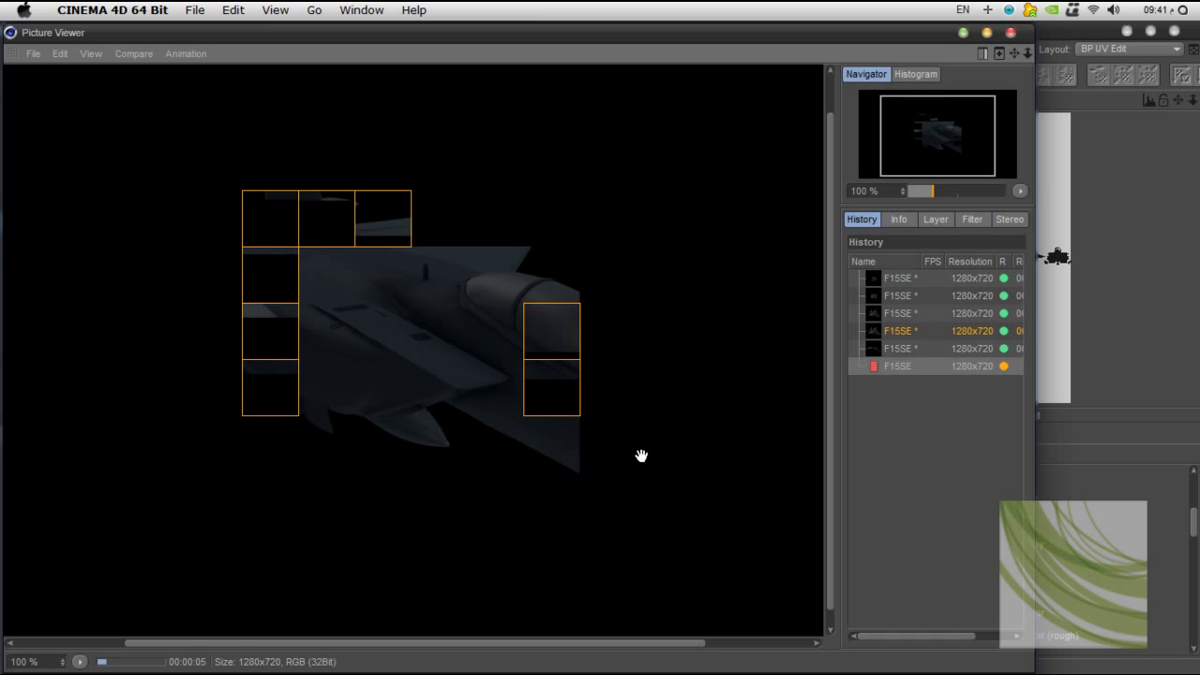
{"action": "scroll", "coordinate": [477, 397], "scroll_direction": "left", "scroll_amount": 4}
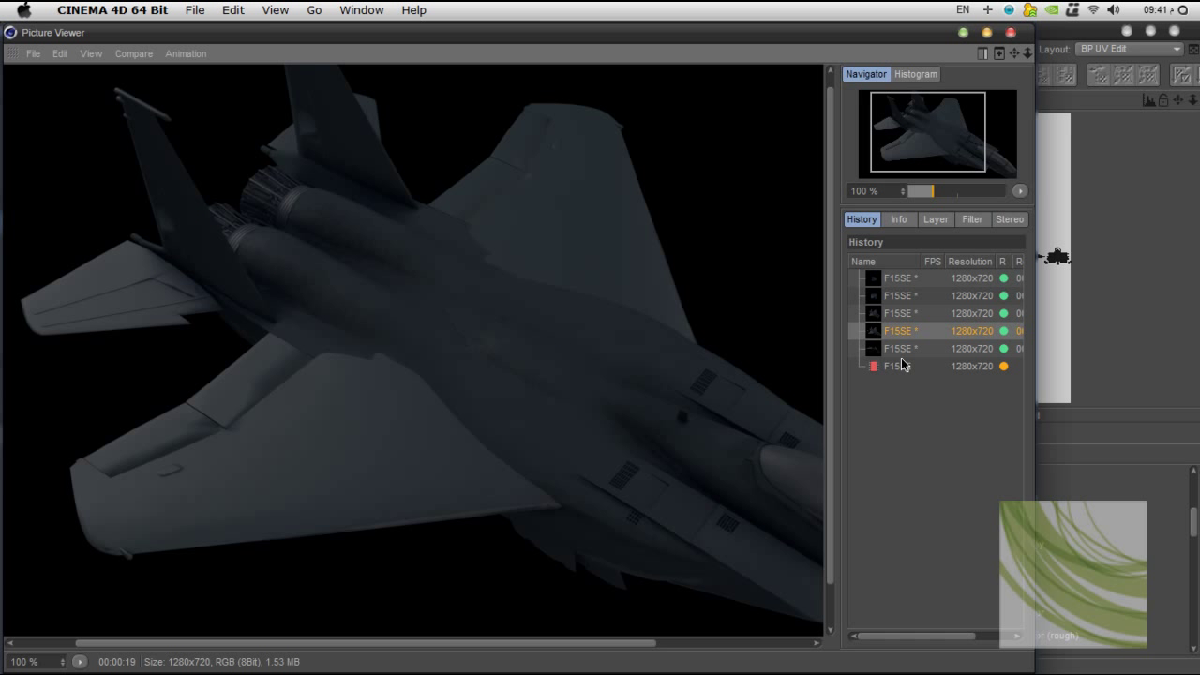
{"action": "scroll", "coordinate": [578, 329], "scroll_direction": "right", "scroll_amount": 3}
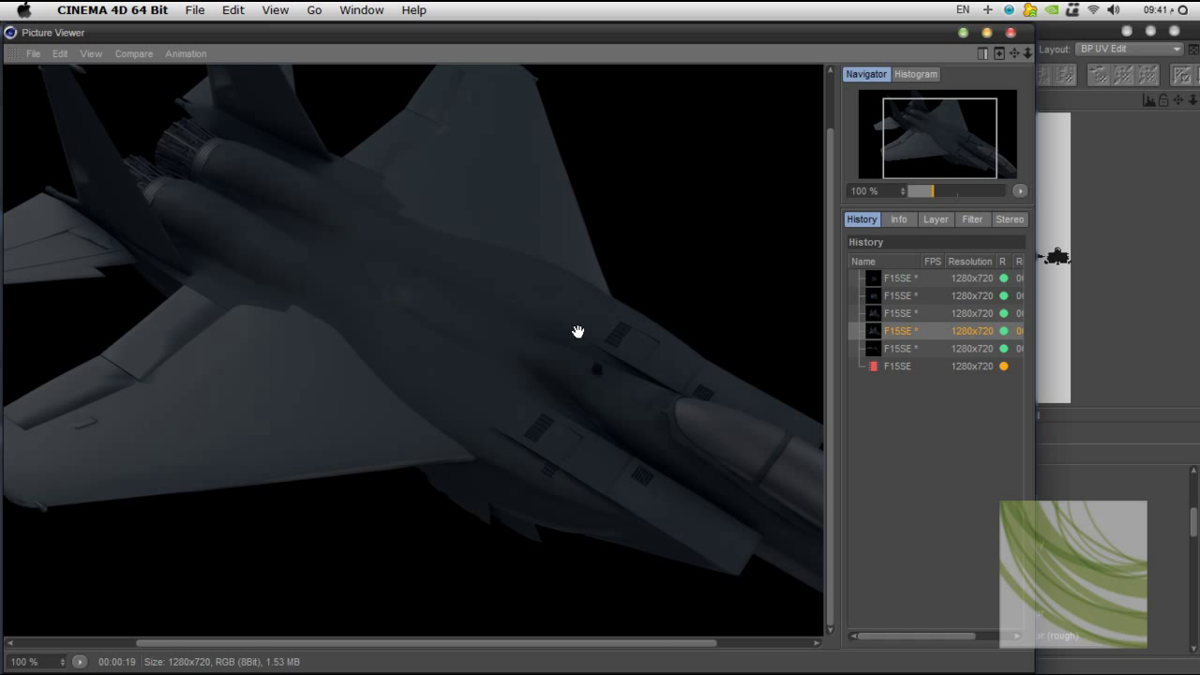
{"action": "left_click", "coordinate": [895, 366]}
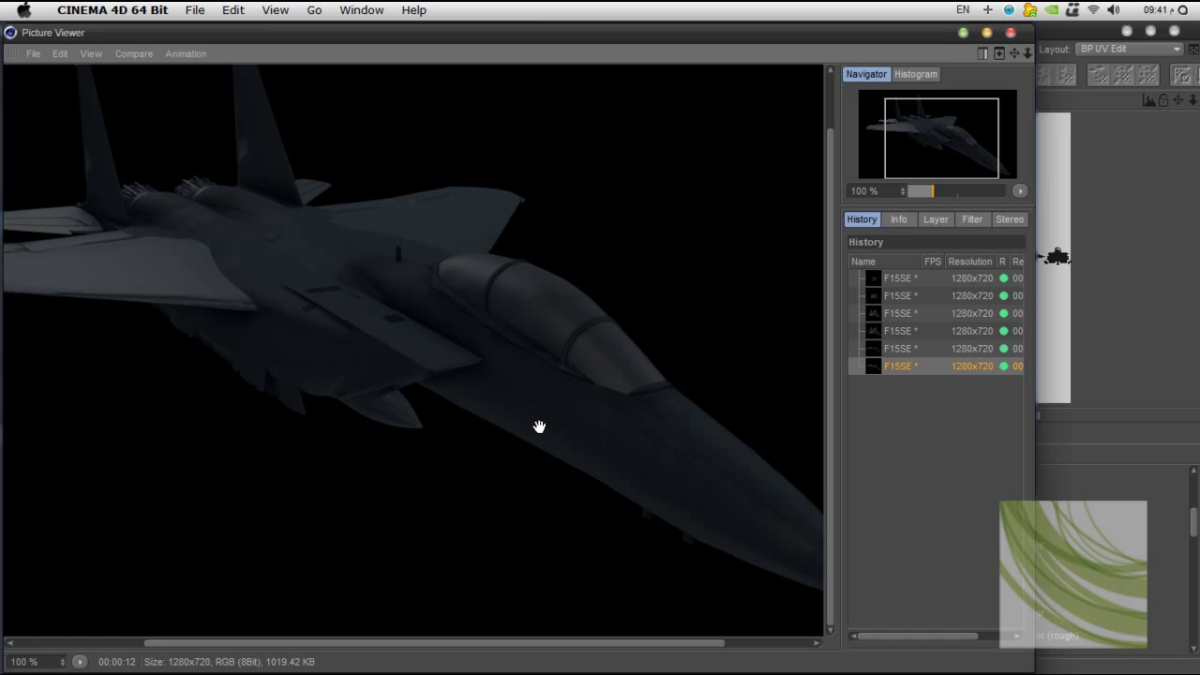
{"action": "left_click", "coordinate": [1010, 35]}
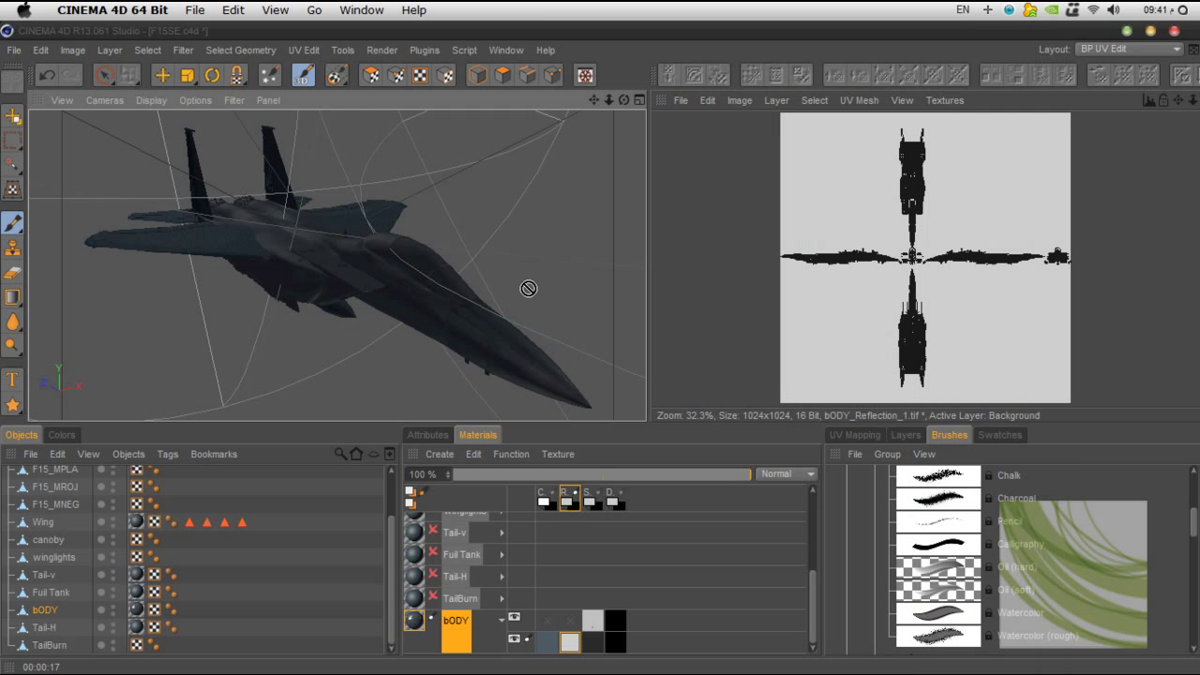
Step: Set the bODY material's Reflection to 12 % brightness and 16 % mix strength, and close the Material Editor
{"action": "double_click", "coordinate": [415, 621]}
{"action": "left_click", "coordinate": [469, 238]}
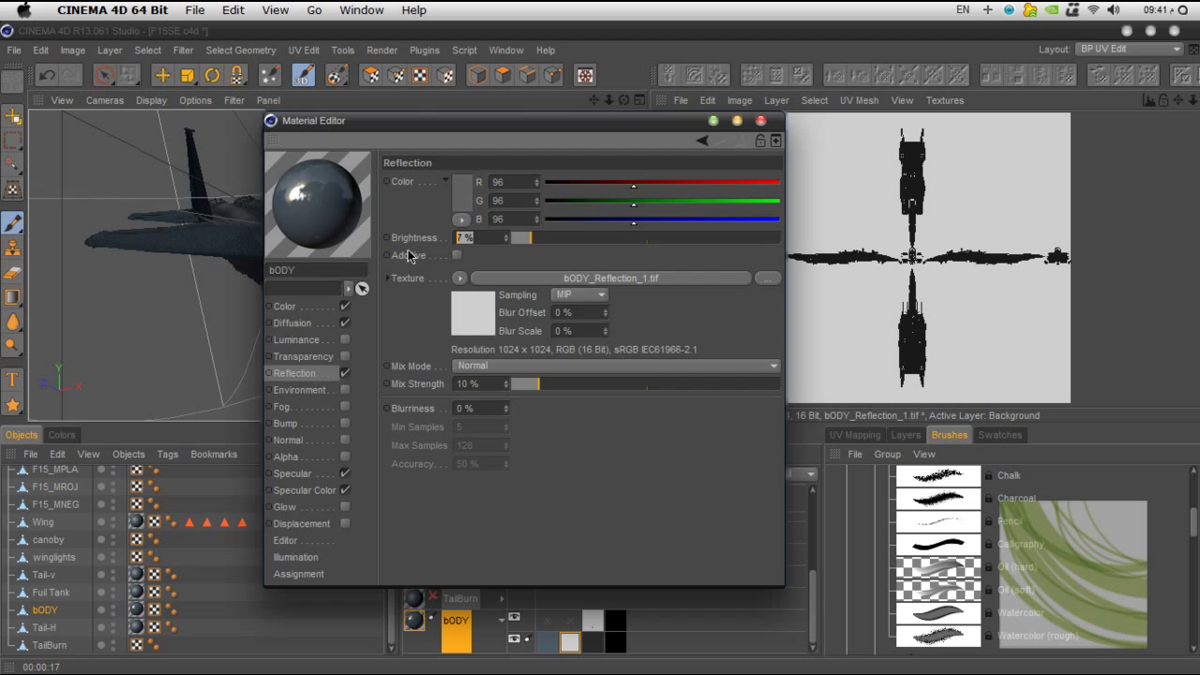
{"action": "type", "text": "12"}
{"action": "key", "text": "Return"}
{"action": "left_click", "coordinate": [478, 384]}
{"action": "type", "text": "16"}
{"action": "key", "text": "Return"}
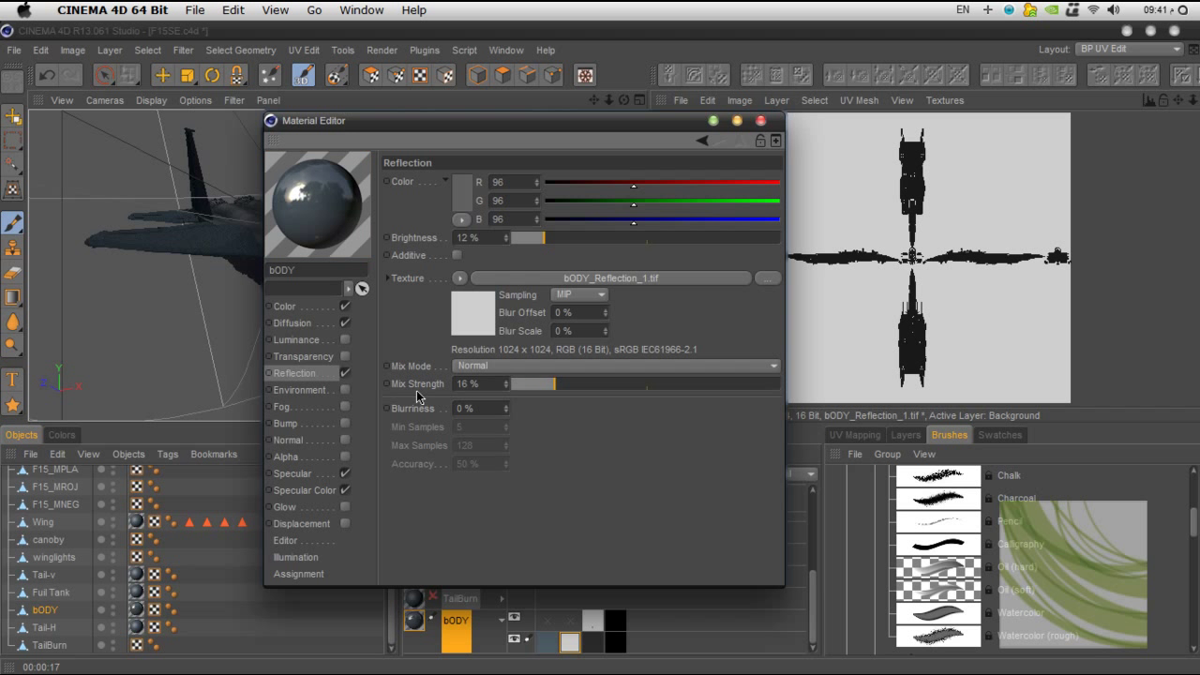
{"action": "left_click", "coordinate": [761, 121]}
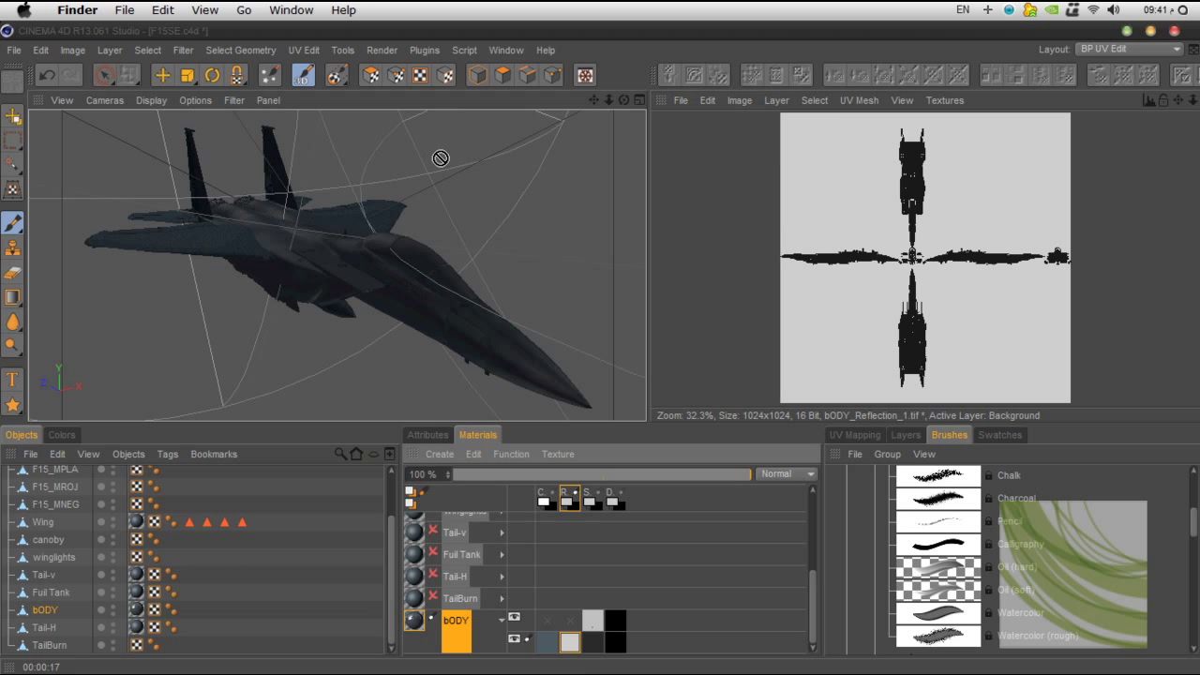
Step: Render the jet again to the Picture Viewer and compare the new image with the previous render
{"action": "left_click", "coordinate": [401, 89]}
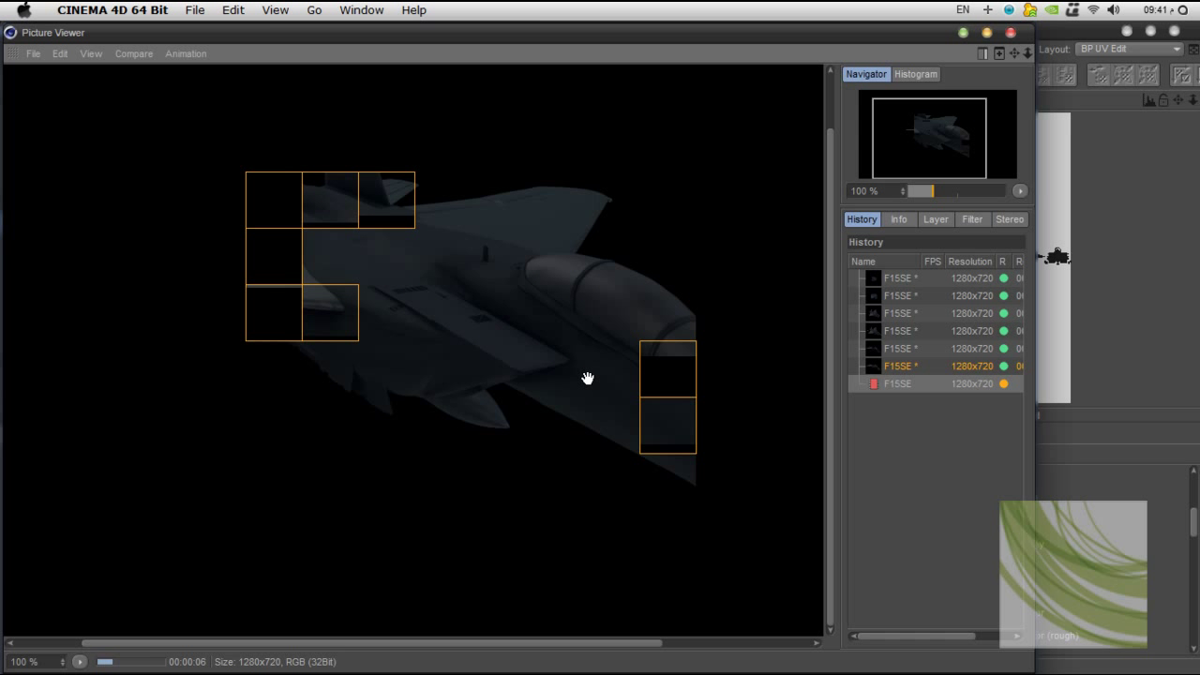
{"action": "left_click", "coordinate": [902, 368]}
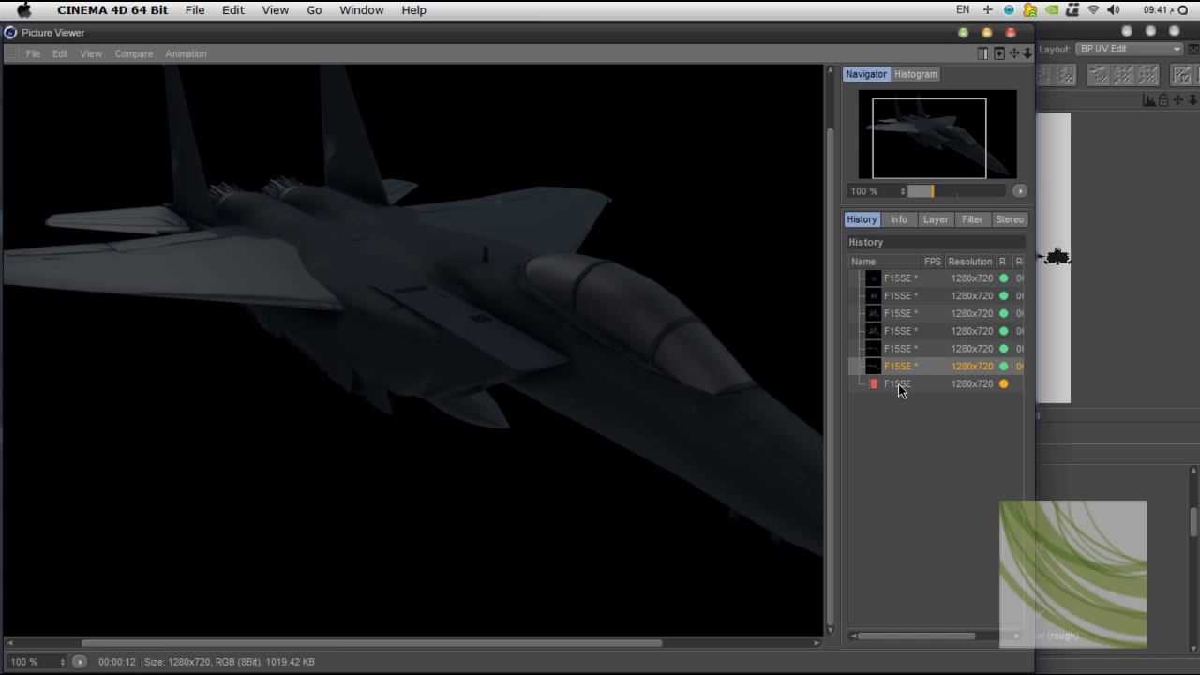
{"action": "left_click", "coordinate": [898, 384]}
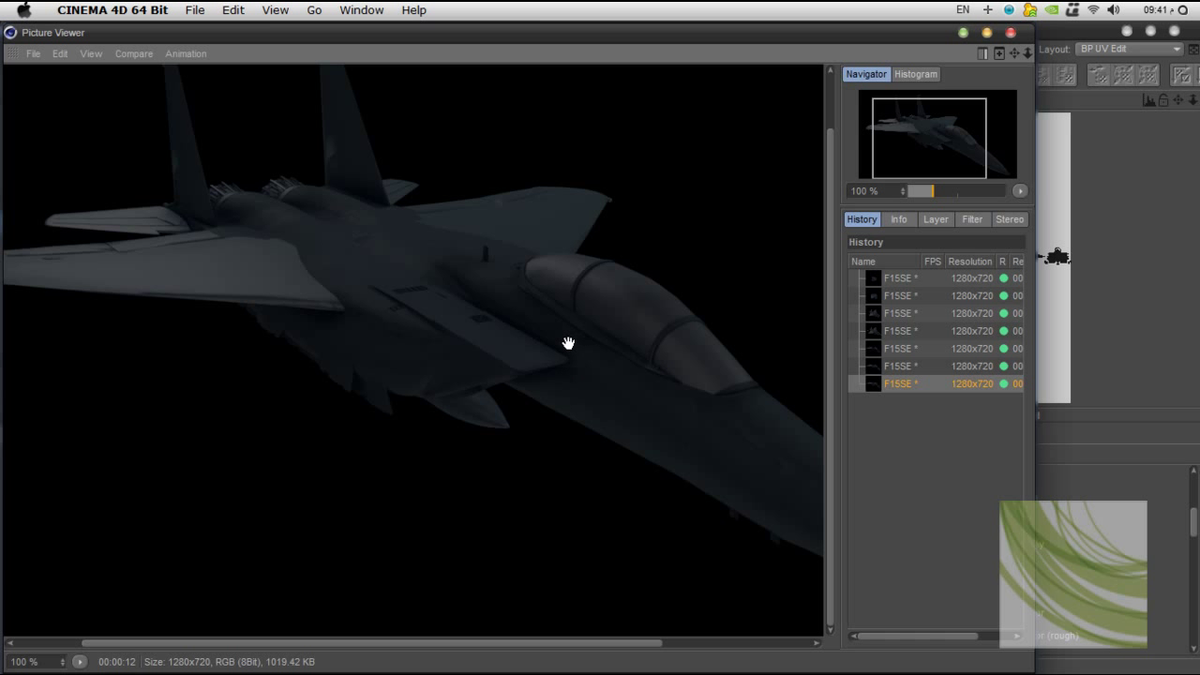
{"action": "left_click", "coordinate": [913, 367]}
{"action": "left_click", "coordinate": [906, 385]}
{"action": "left_click", "coordinate": [904, 372]}
{"action": "left_click", "coordinate": [904, 384]}
{"action": "left_click", "coordinate": [905, 368]}
{"action": "left_click", "coordinate": [907, 385]}
Step: Compare the nose and canopy in the last two renders, look over the tail fins, and close the Picture Viewer
{"action": "scroll", "coordinate": [491, 332], "scroll_direction": "right", "scroll_amount": 5}
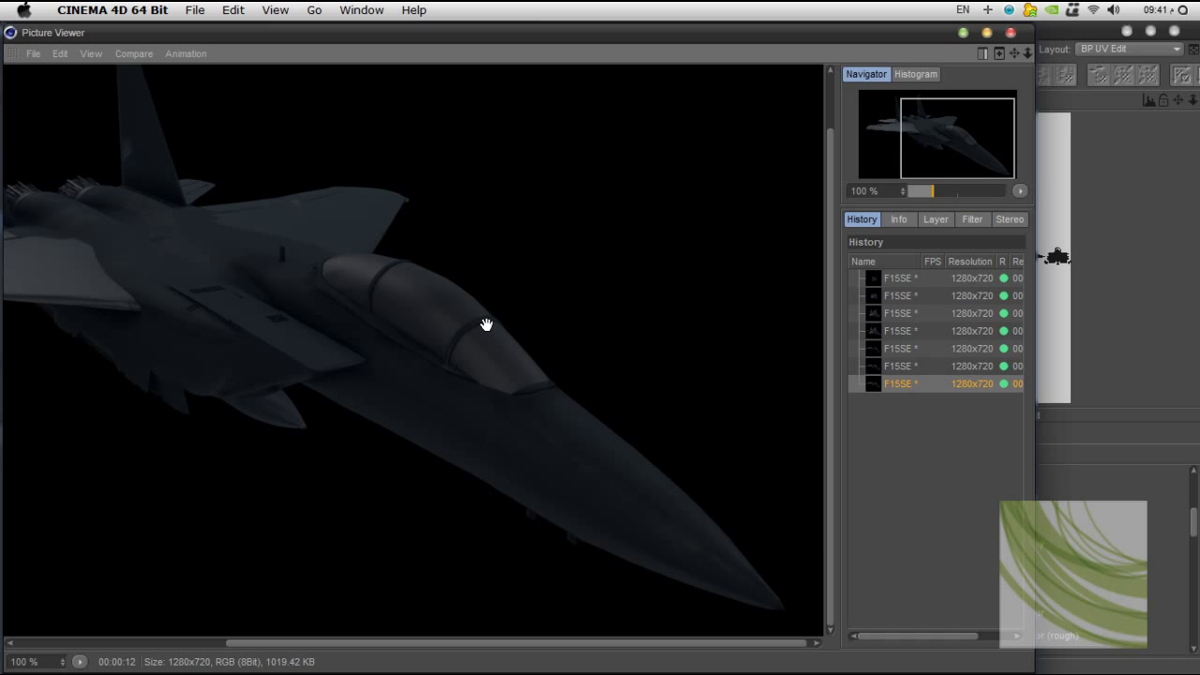
{"action": "left_click", "coordinate": [897, 368]}
{"action": "left_click", "coordinate": [899, 385]}
{"action": "scroll", "coordinate": [573, 441], "scroll_direction": "left", "scroll_amount": 5}
{"action": "scroll", "coordinate": [573, 442], "scroll_direction": "up", "scroll_amount": 2}
{"action": "scroll", "coordinate": [548, 439], "scroll_direction": "left", "scroll_amount": 1}
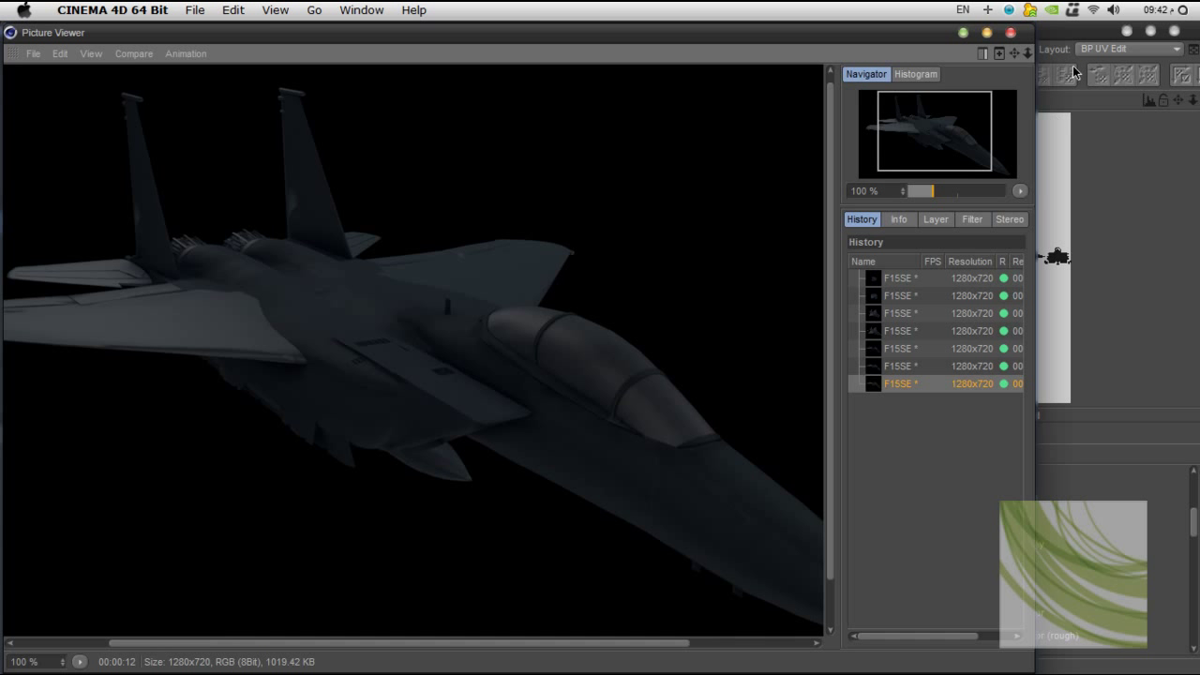
{"action": "left_click", "coordinate": [1011, 33]}
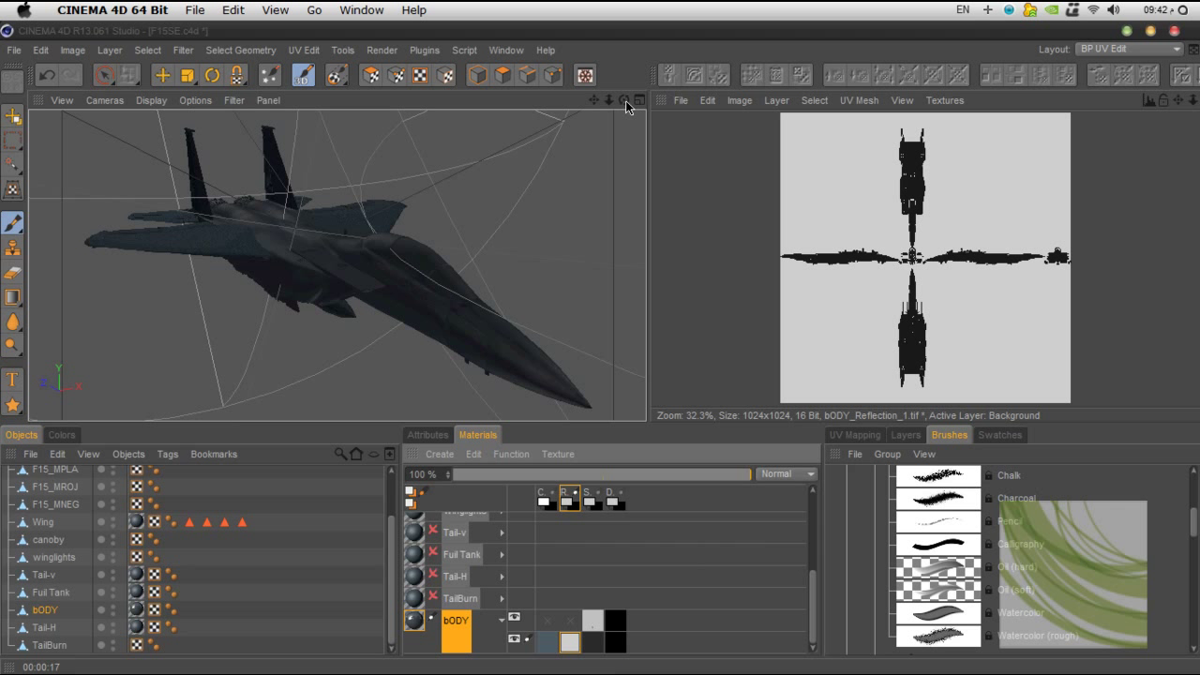
Step: Add a Bump channel to the bODY material with a new 1024 x 1024 pixel, 16 bit Grayscale texture in mid grey, RGB 108, 108, 108
{"action": "left_click_drag", "start_coordinate": [625, 100], "coordinate": [610, 105]}
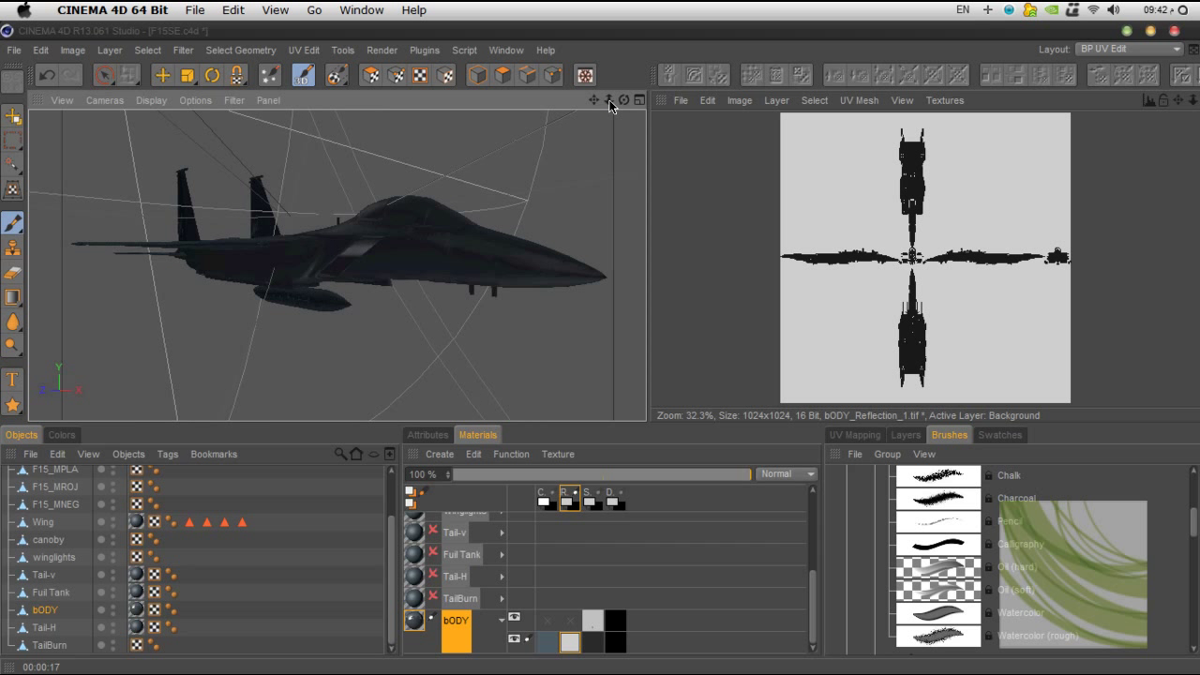
{"action": "mouse_move", "coordinate": [609, 105]}
{"action": "left_mouse_down"}
{"action": "mouse_move", "coordinate": [620, 105]}
{"action": "mouse_move", "coordinate": [594, 101]}
{"action": "mouse_move", "coordinate": [592, 122]}
{"action": "mouse_move", "coordinate": [595, 112]}
{"action": "left_mouse_up"}
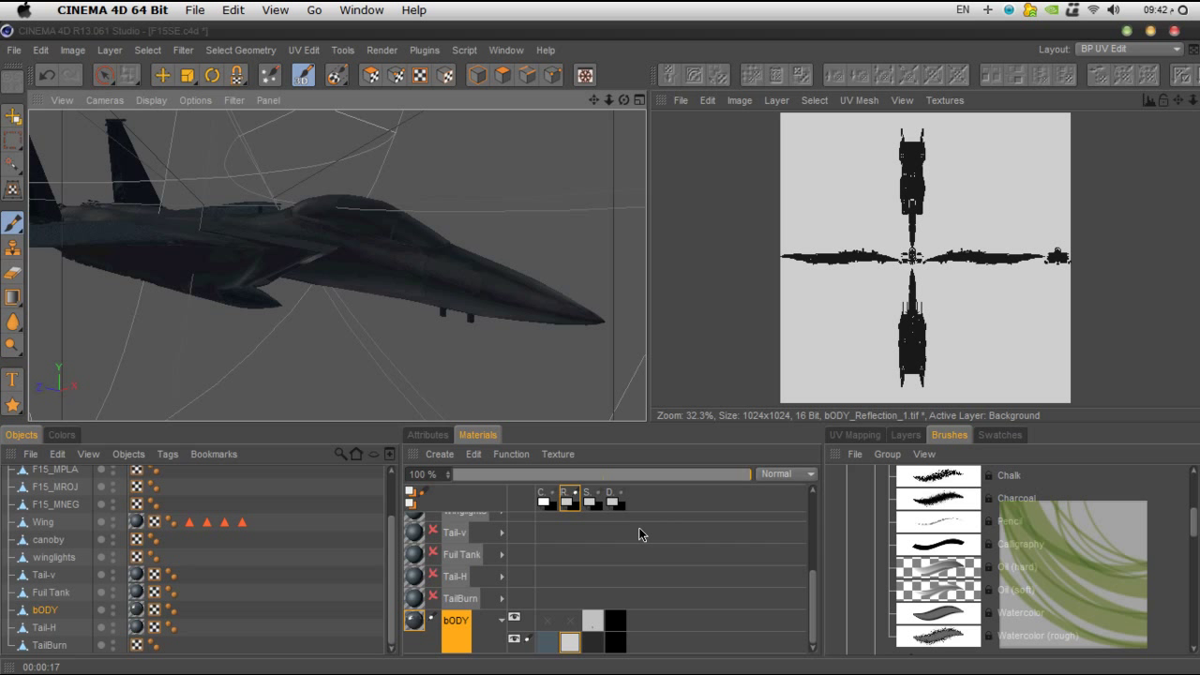
{"action": "right_click", "coordinate": [421, 641]}
{"action": "mouse_move", "coordinate": [587, 288]}
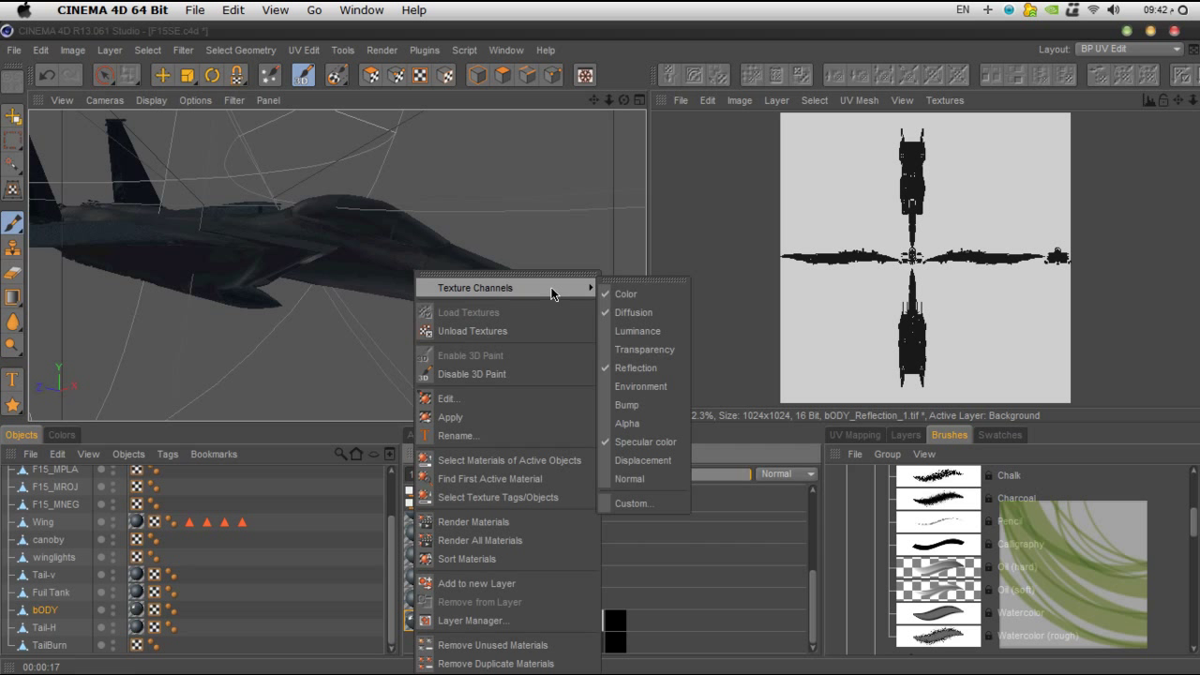
{"action": "left_click", "coordinate": [639, 405]}
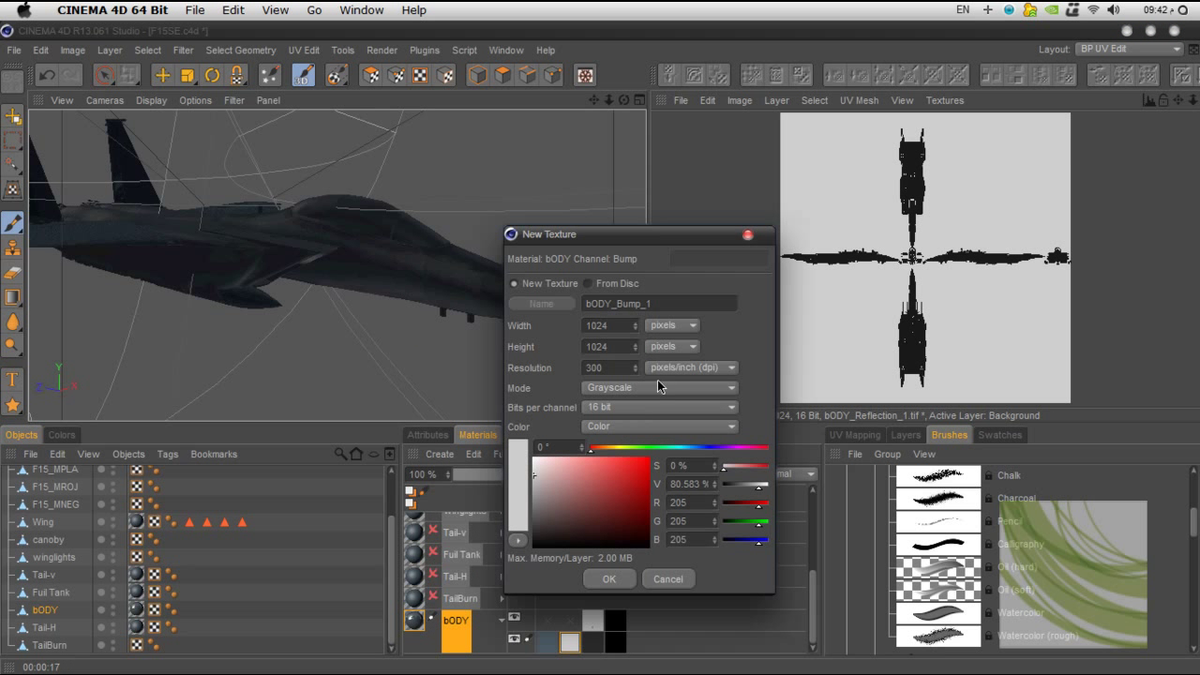
{"action": "left_click_drag", "start_coordinate": [534, 474], "coordinate": [512, 509]}
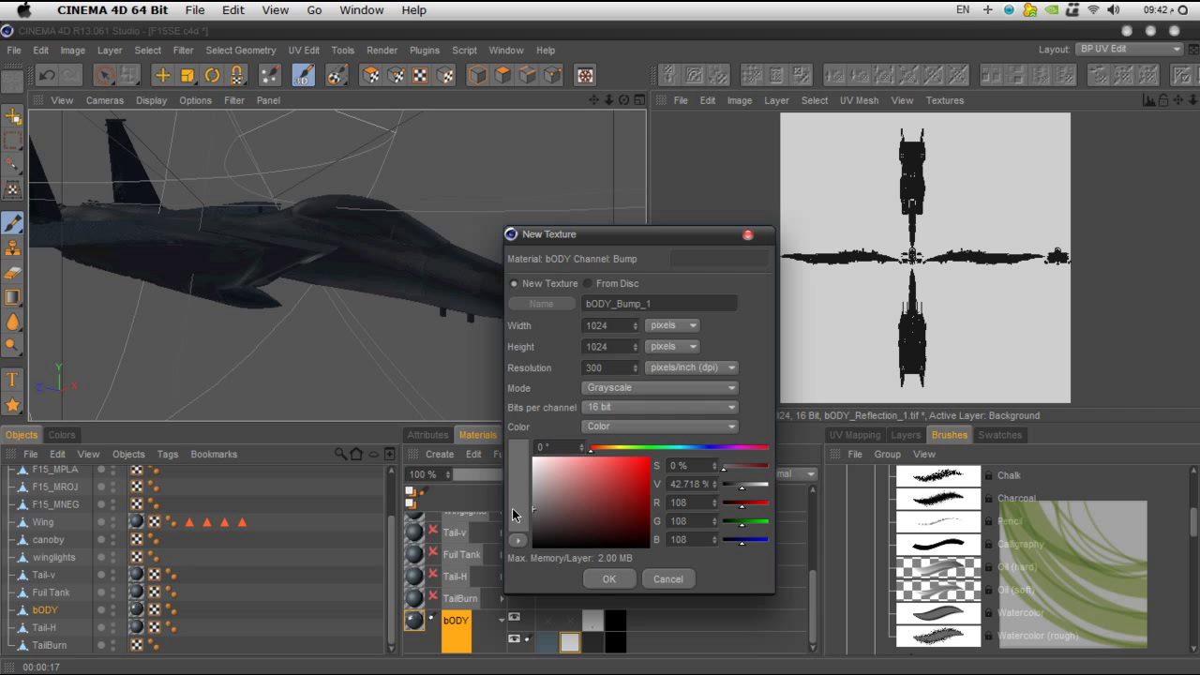
{"action": "left_click", "coordinate": [607, 577]}
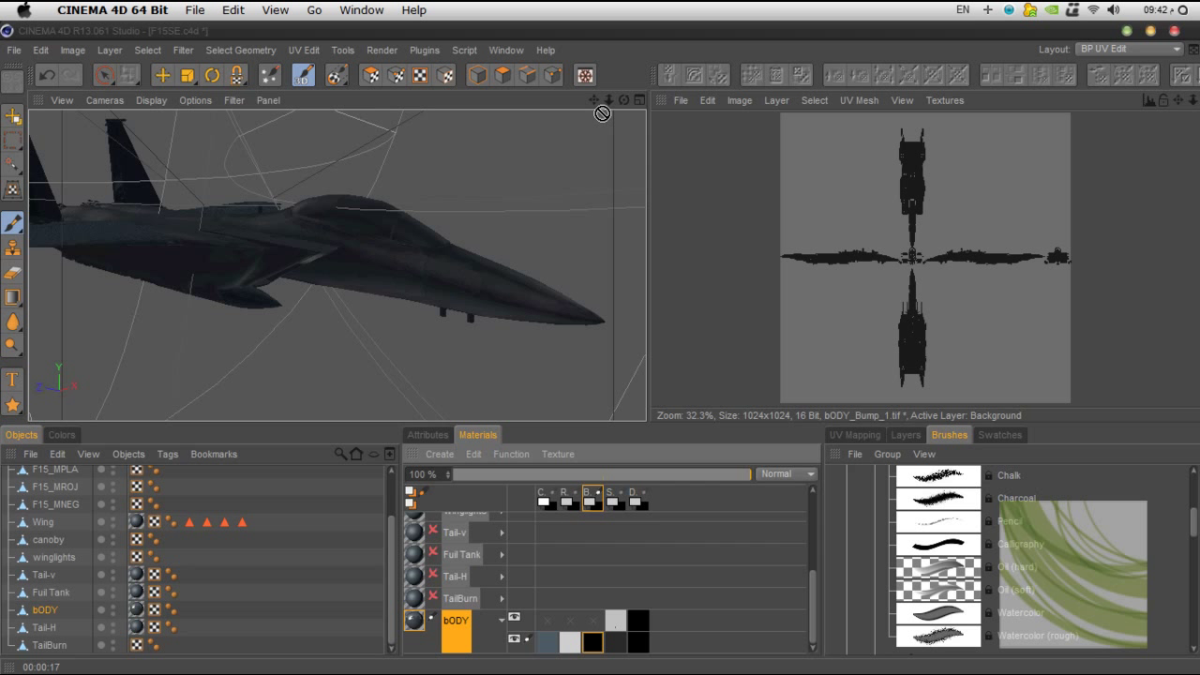
Step: Frame the nose and canopy closely and set the Brush tool to the Pencil Tablet preset from the Pencils brushes
{"action": "left_click_drag", "start_coordinate": [608, 100], "coordinate": [610, 101]}
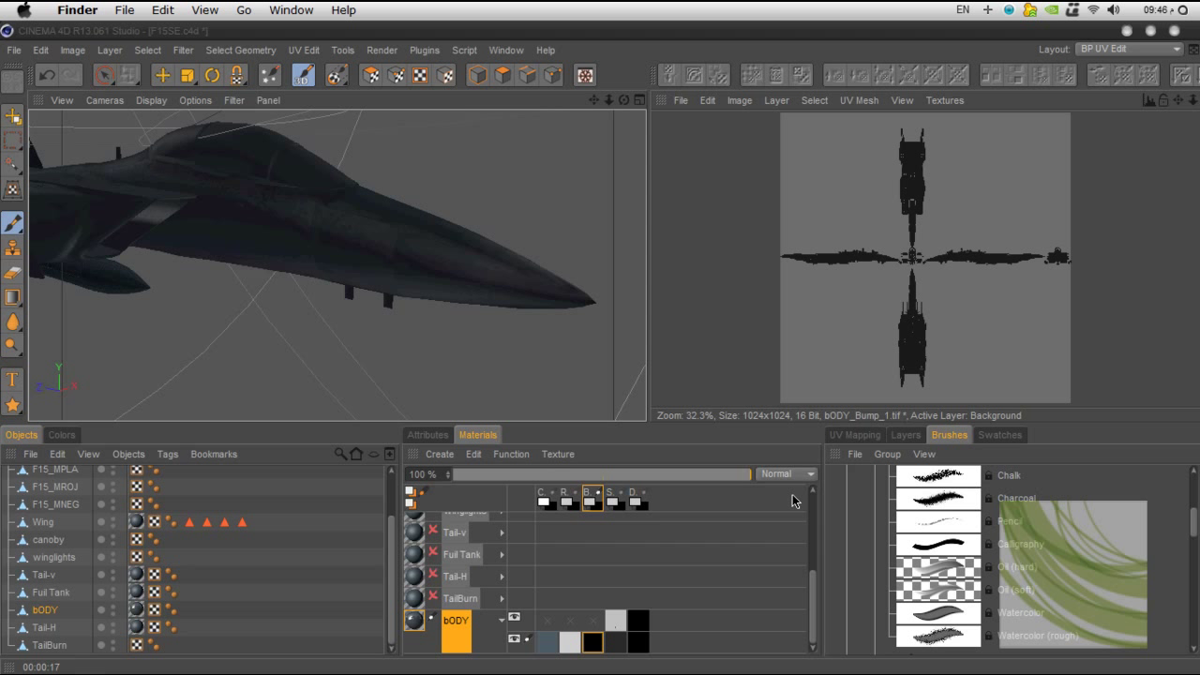
{"action": "left_click_drag", "start_coordinate": [1194, 530], "coordinate": [1195, 518]}
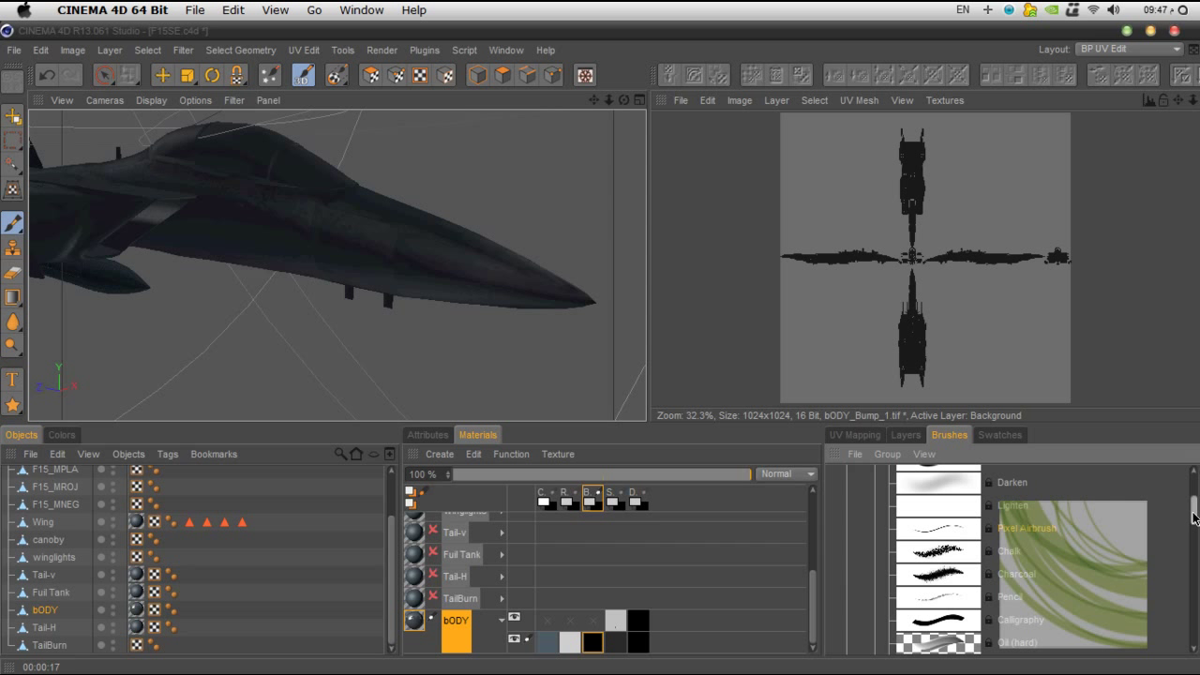
{"action": "mouse_move", "coordinate": [1192, 516]}
{"action": "left_mouse_down"}
{"action": "mouse_move", "coordinate": [1193, 505]}
{"action": "mouse_move", "coordinate": [1183, 624]}
{"action": "left_mouse_up"}
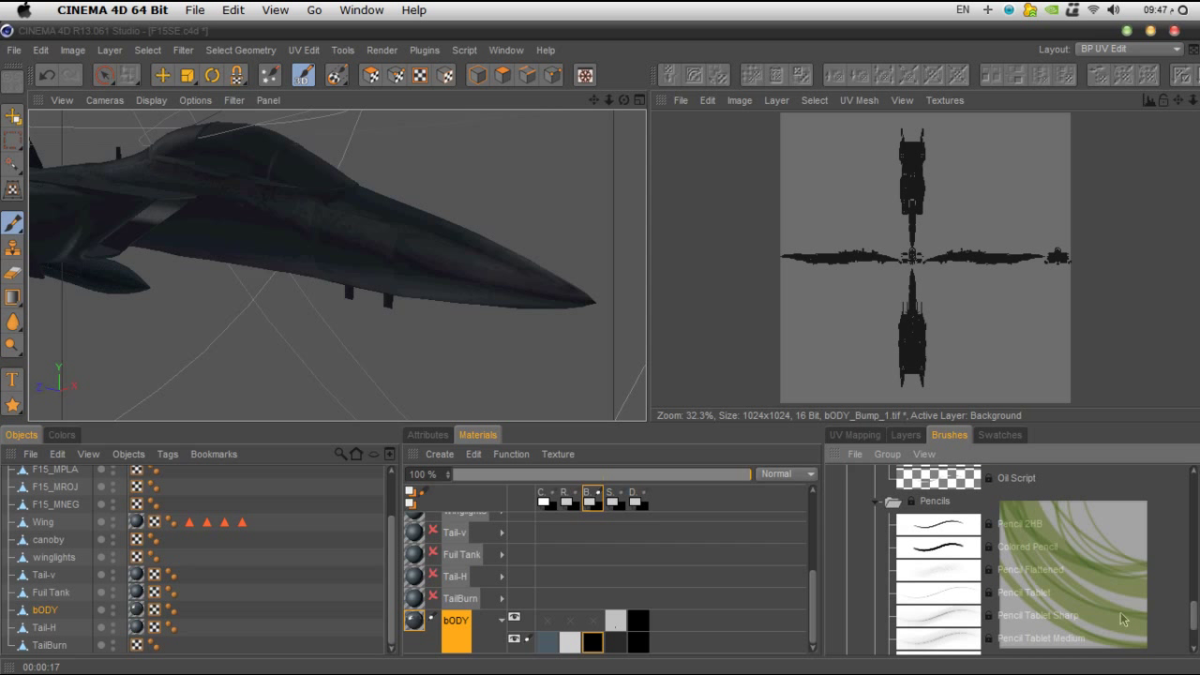
{"action": "scroll", "coordinate": [1104, 619], "scroll_direction": "down", "scroll_amount": 3}
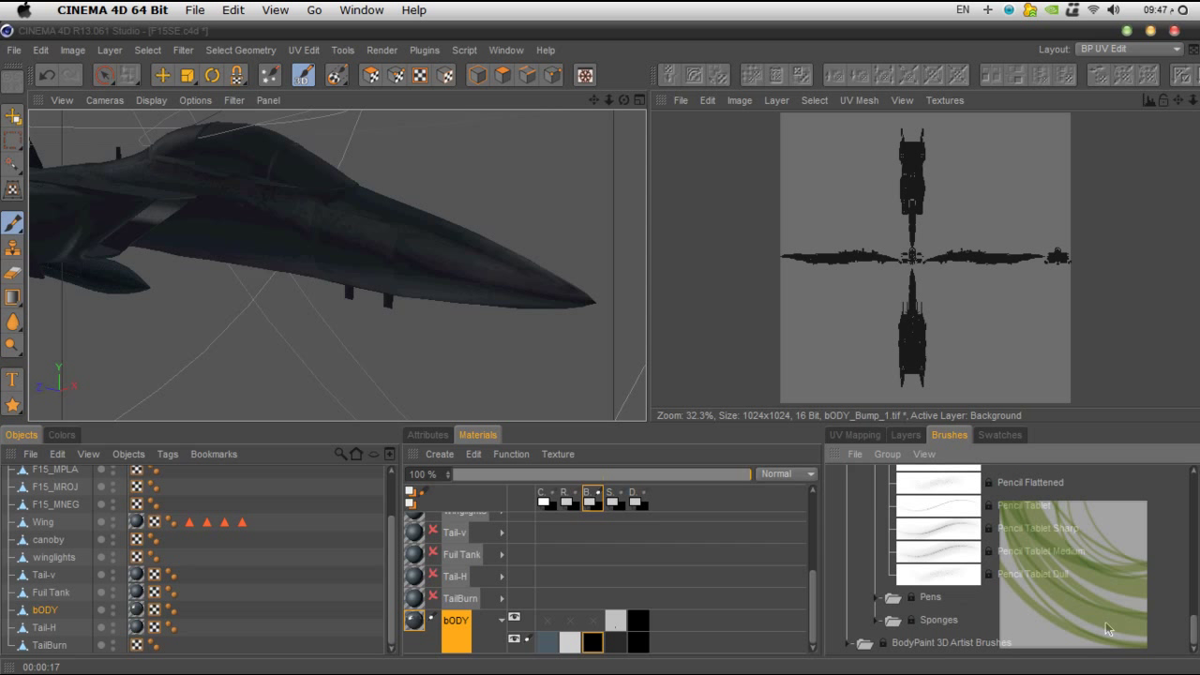
{"action": "left_click", "coordinate": [978, 557]}
{"action": "left_click", "coordinate": [450, 436]}
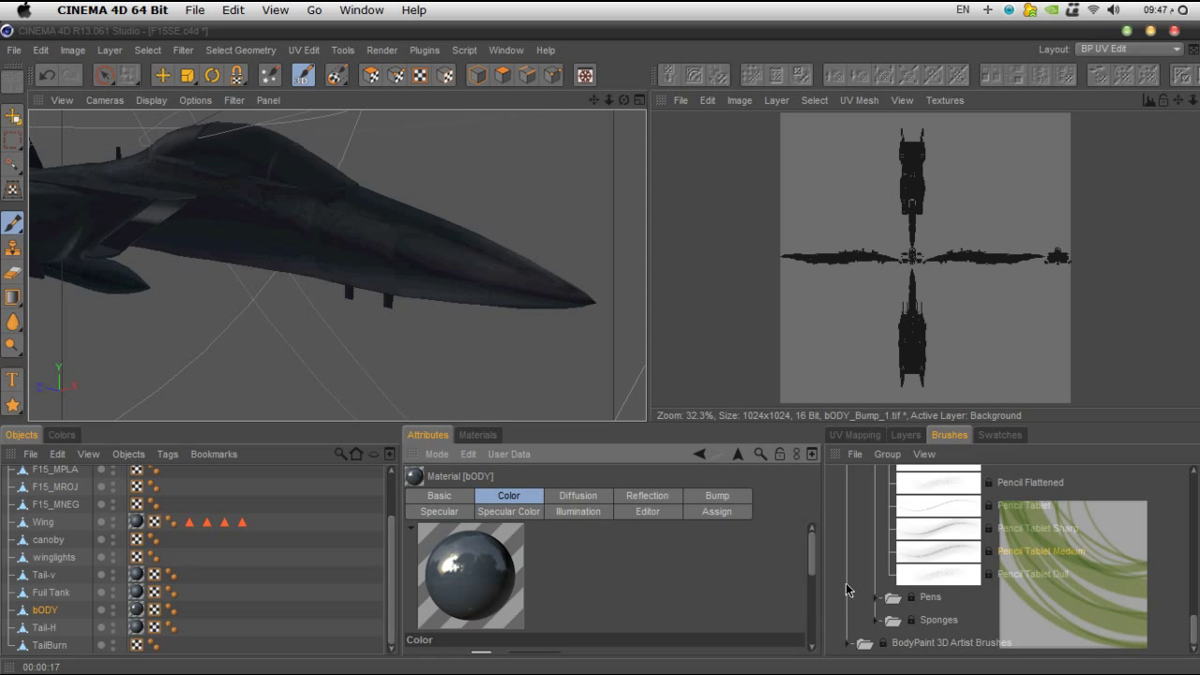
{"action": "left_click", "coordinate": [14, 226]}
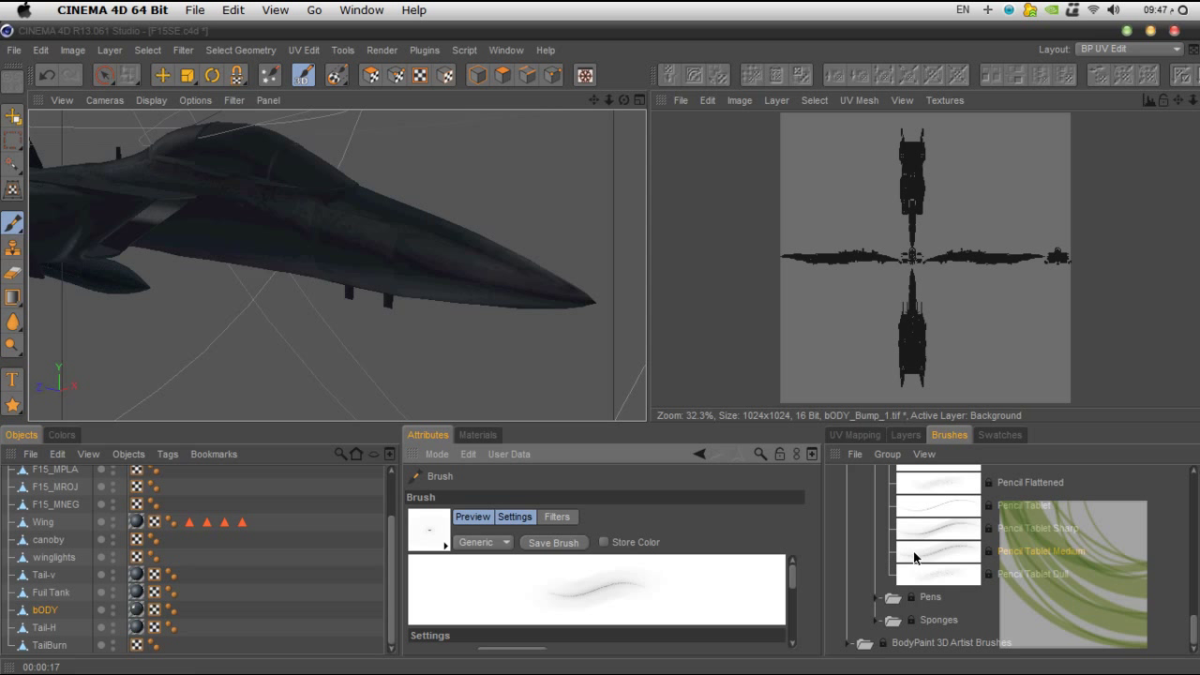
{"action": "scroll", "coordinate": [939, 558], "scroll_direction": "up", "scroll_amount": 3}
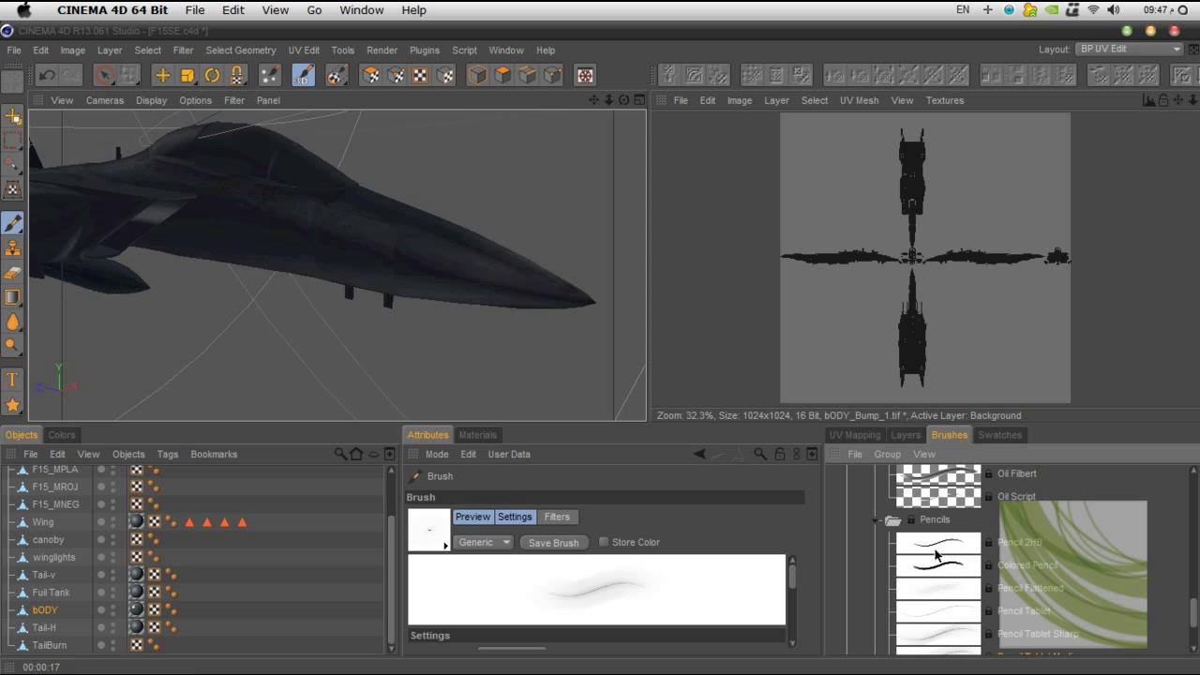
{"action": "left_click", "coordinate": [934, 554]}
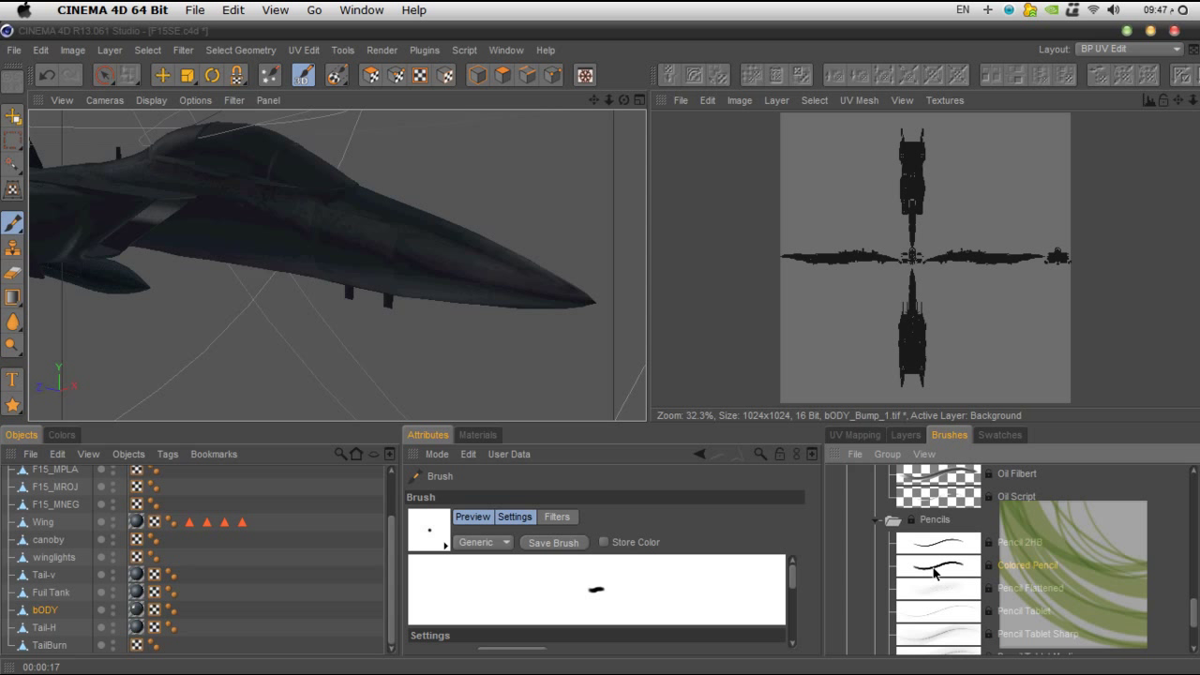
{"action": "left_click", "coordinate": [928, 617]}
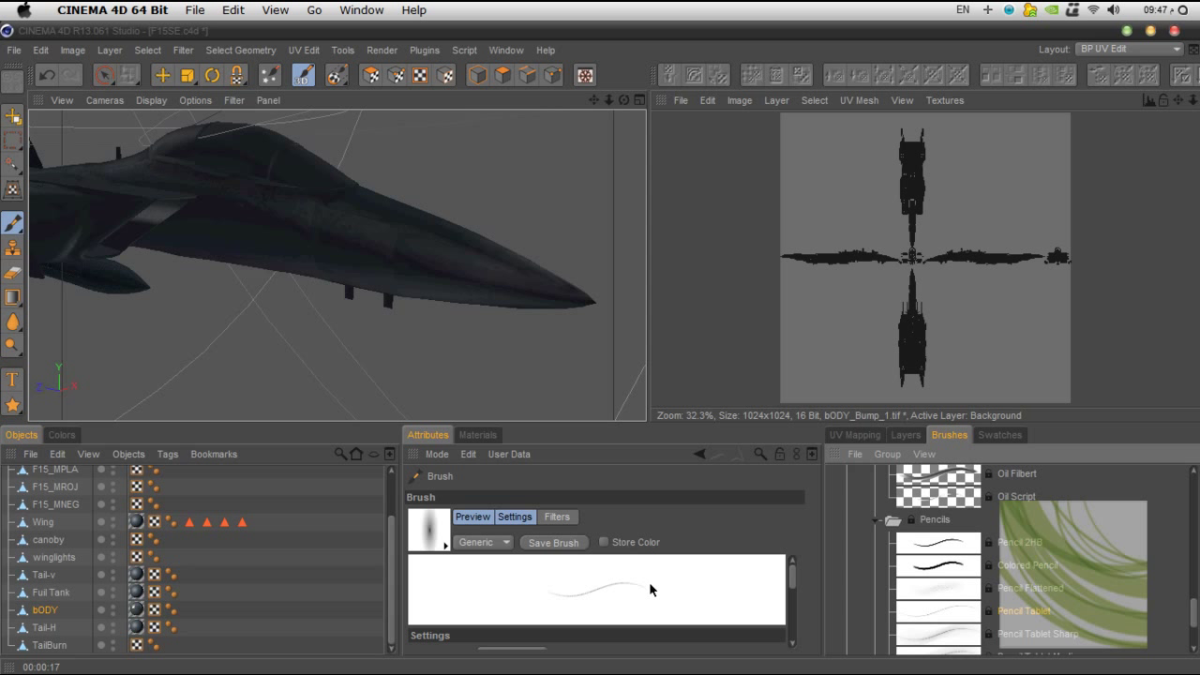
{"action": "mouse_move", "coordinate": [419, 236]}
{"action": "left_mouse_down"}
{"action": "mouse_move", "coordinate": [414, 288]}
{"action": "mouse_move", "coordinate": [451, 292]}
{"action": "left_mouse_up"}
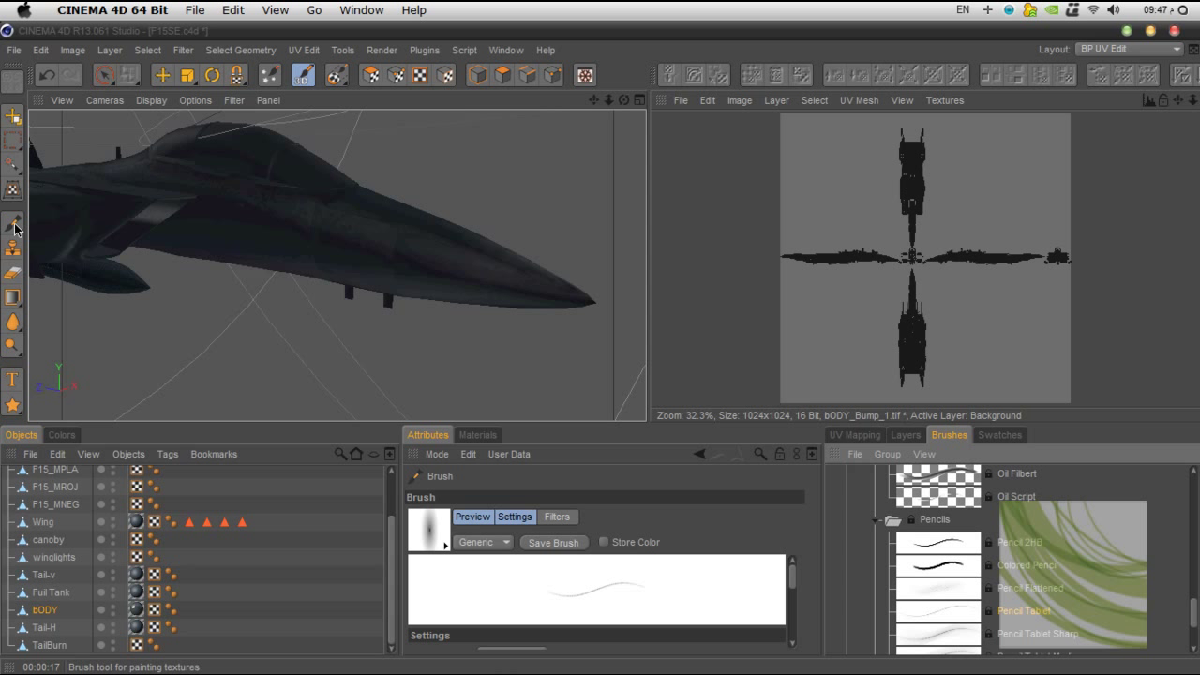
Step: Look through the bODY material's Color and Specular textures, and add a new layer to its Bump texture
{"action": "left_click", "coordinate": [61, 435]}
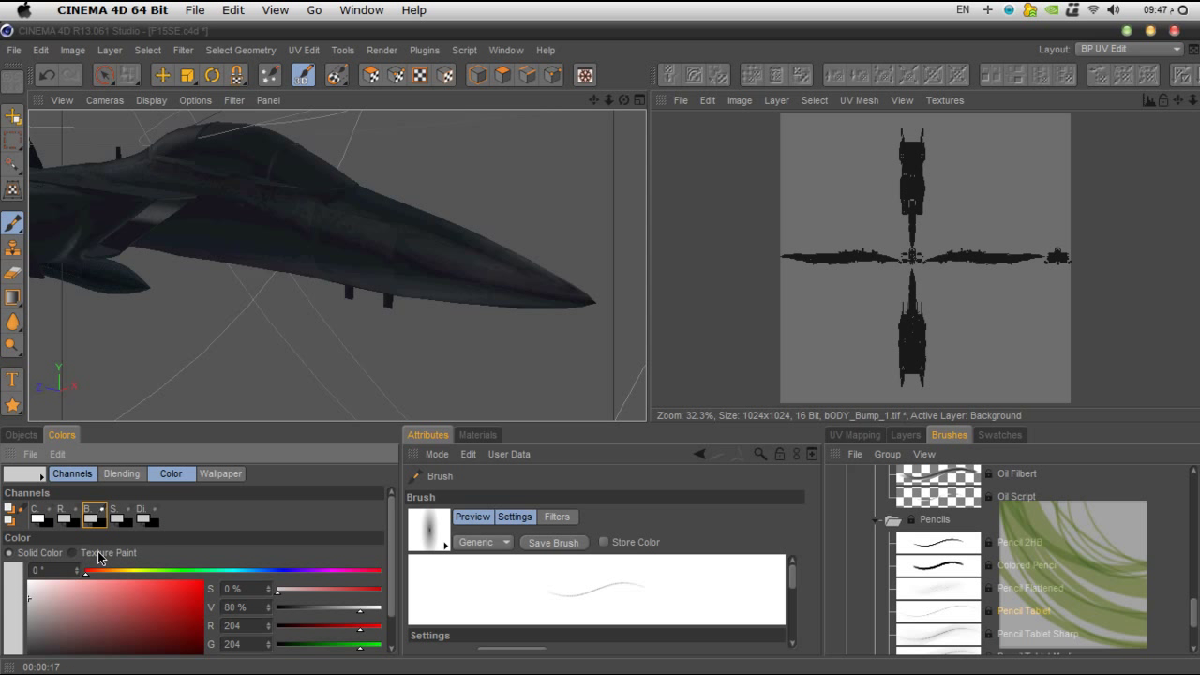
{"action": "left_click", "coordinate": [478, 435]}
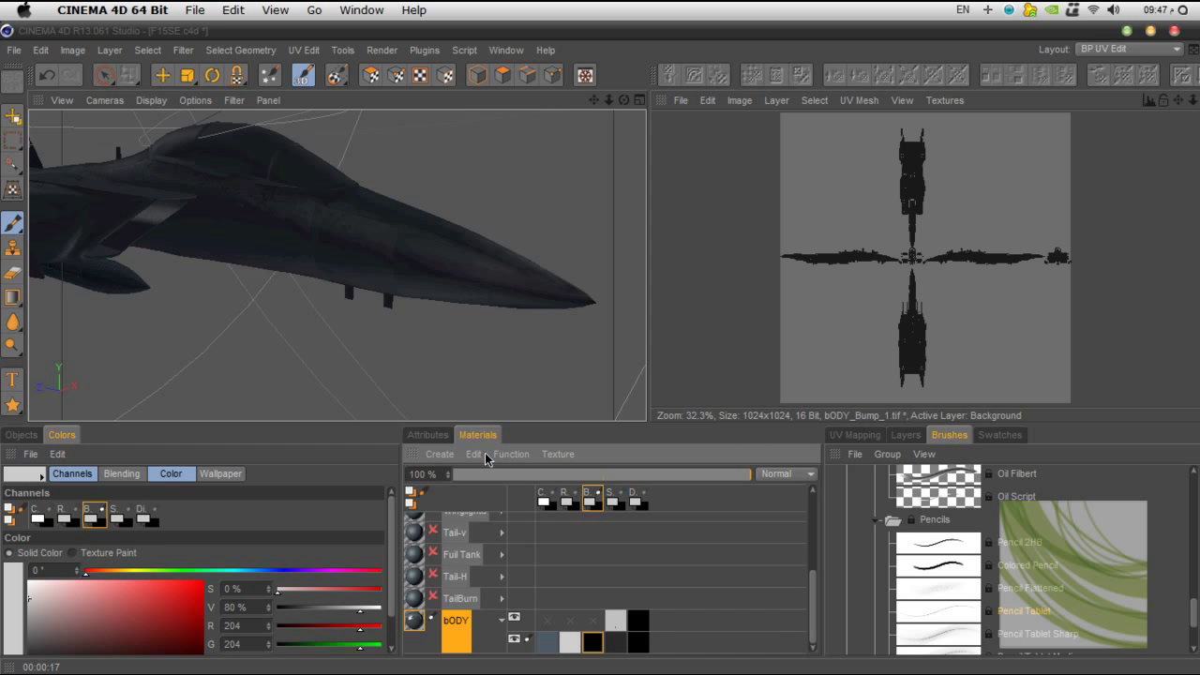
{"action": "left_click", "coordinate": [545, 502]}
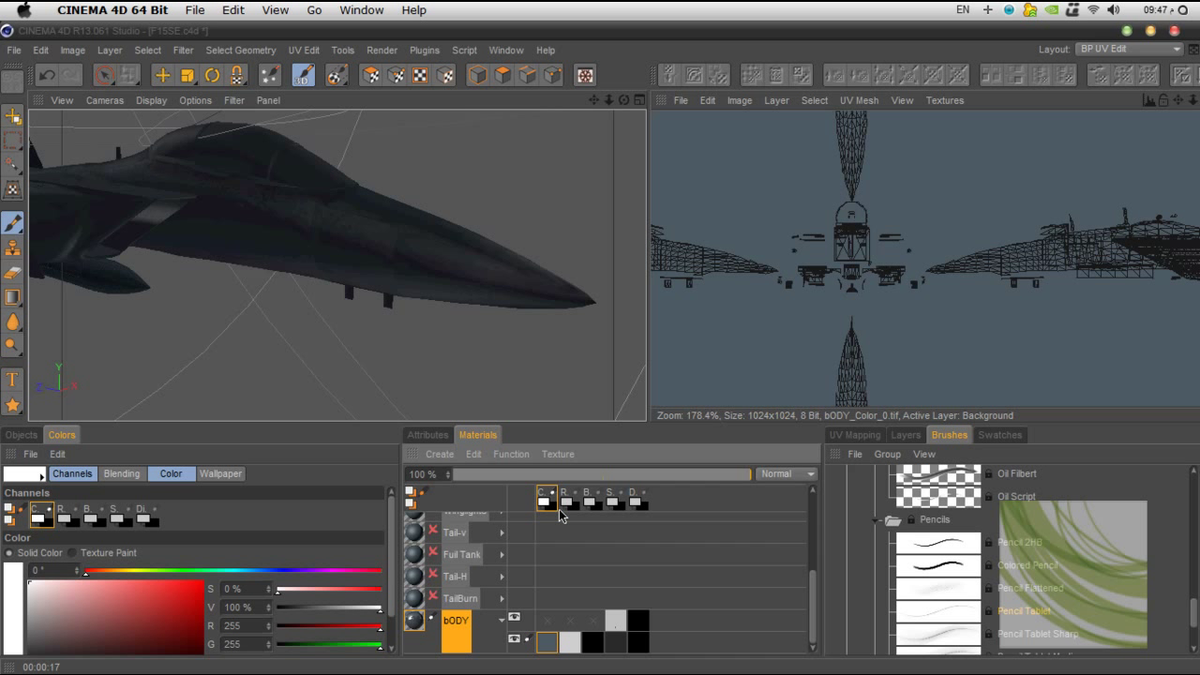
{"action": "left_click", "coordinate": [615, 619]}
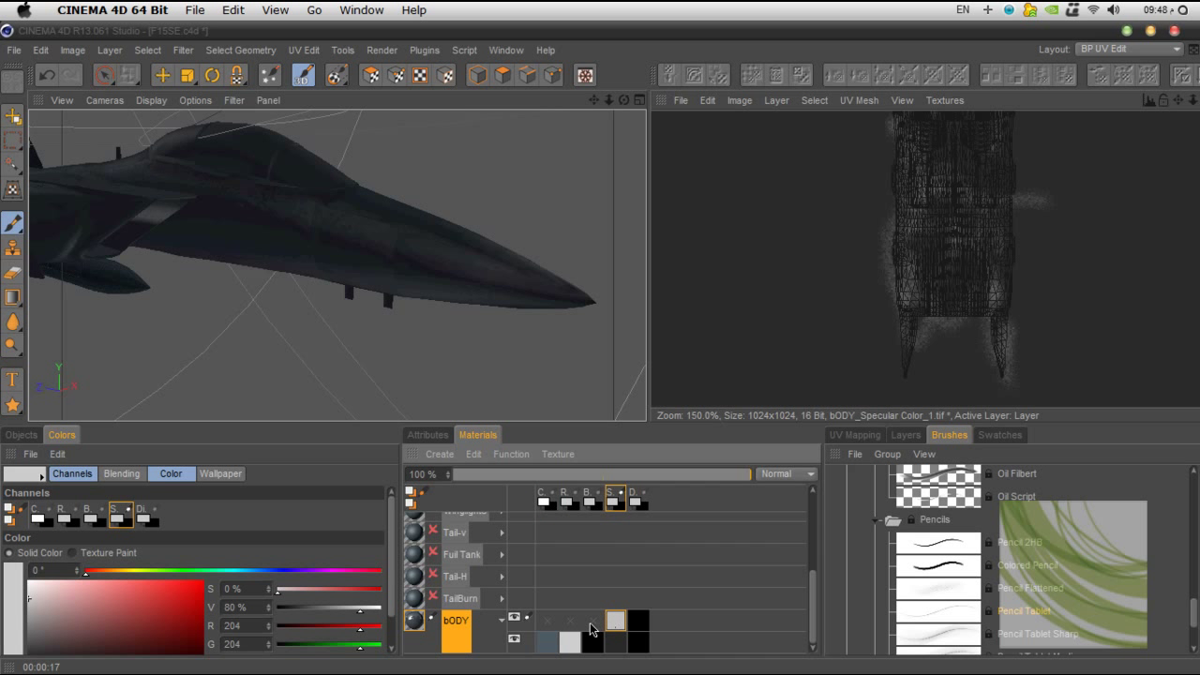
{"action": "left_click", "coordinate": [592, 621]}
{"action": "right_click", "coordinate": [592, 643]}
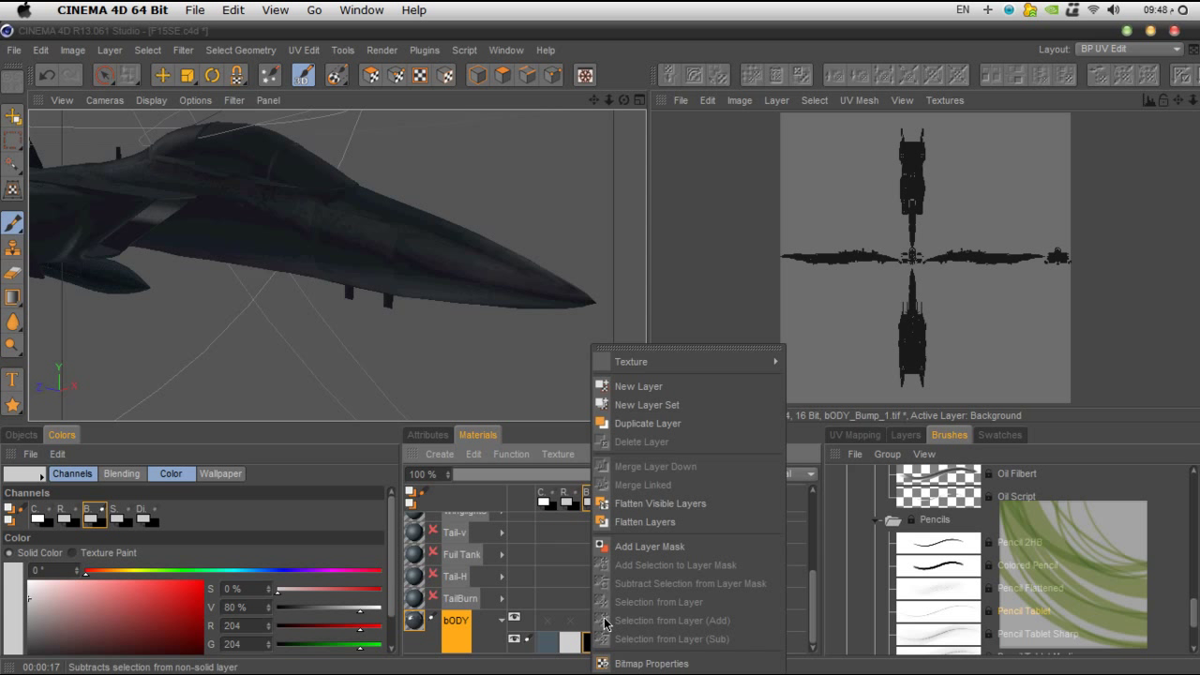
{"action": "left_click", "coordinate": [645, 388]}
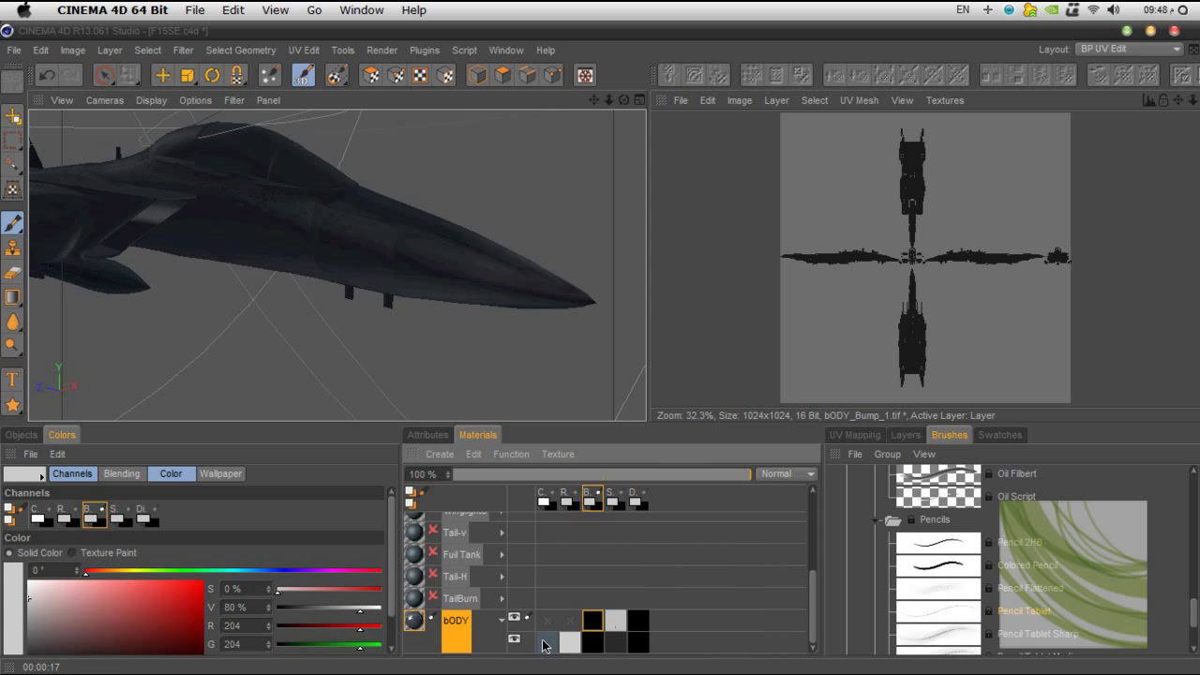
Step: Add a new layer above the background of the bODY material's Color texture
{"action": "left_click", "coordinate": [547, 643]}
{"action": "right_click", "coordinate": [548, 643]}
{"action": "left_click", "coordinate": [605, 388]}
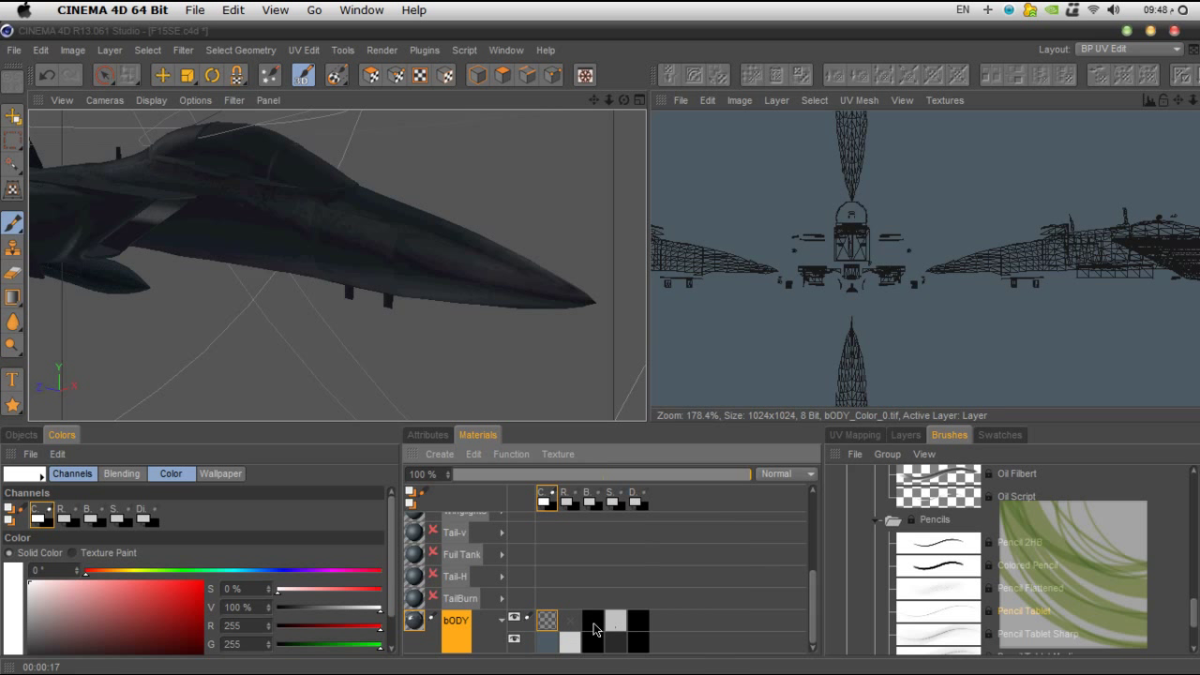
Step: Enable painting on multiple channels with the new Color and Bump layers, and try brush strokes on the jet's nose
{"action": "left_click", "coordinate": [593, 623]}
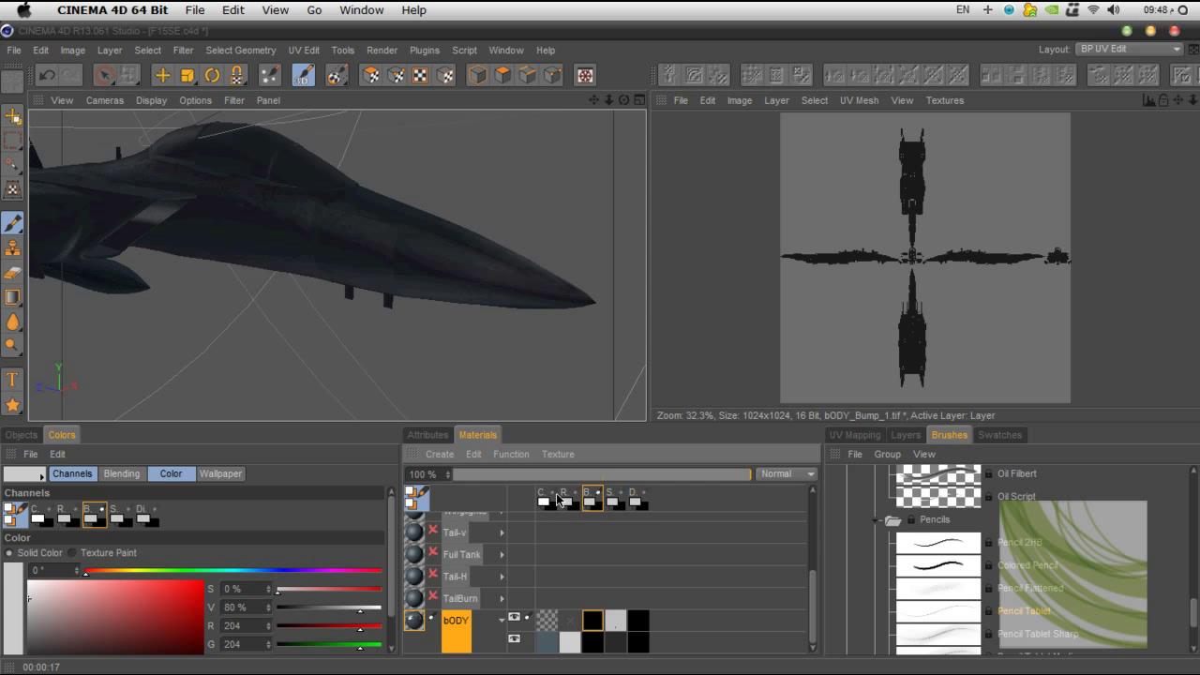
{"action": "left_click", "coordinate": [548, 497]}
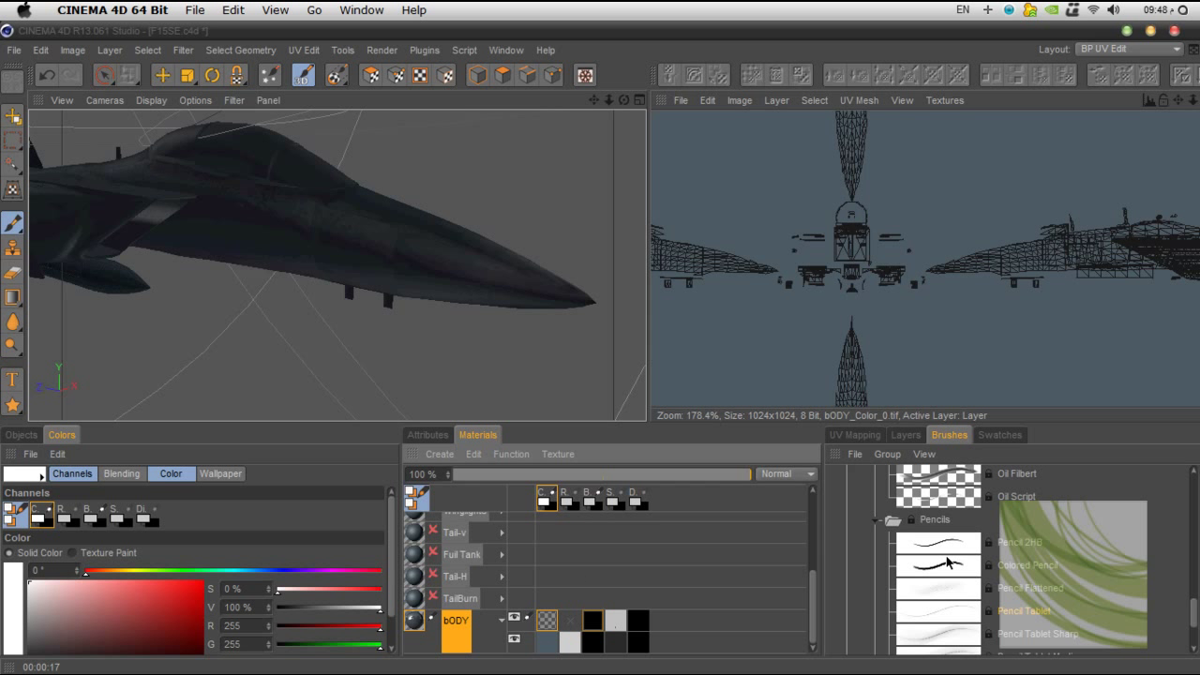
{"action": "left_click", "coordinate": [589, 499]}
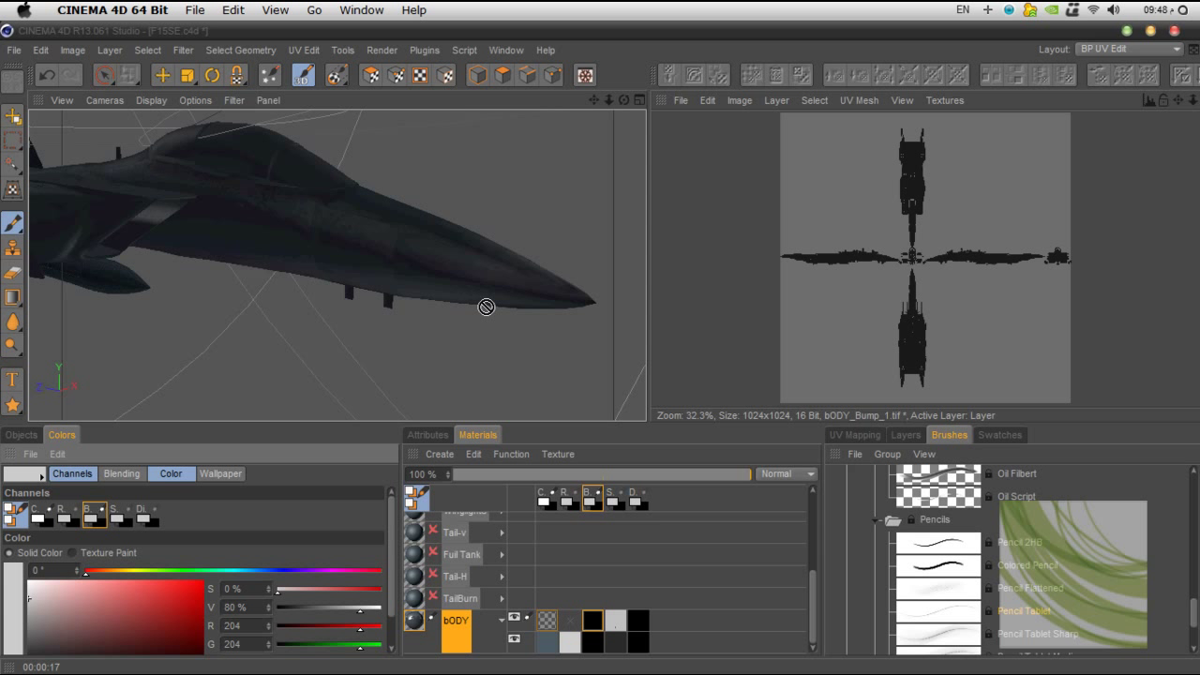
{"action": "left_click_drag", "start_coordinate": [484, 298], "coordinate": [481, 261]}
{"action": "mouse_move", "coordinate": [527, 274]}
{"action": "left_mouse_down"}
{"action": "mouse_move", "coordinate": [526, 302]}
{"action": "mouse_move", "coordinate": [509, 273]}
{"action": "left_mouse_up"}
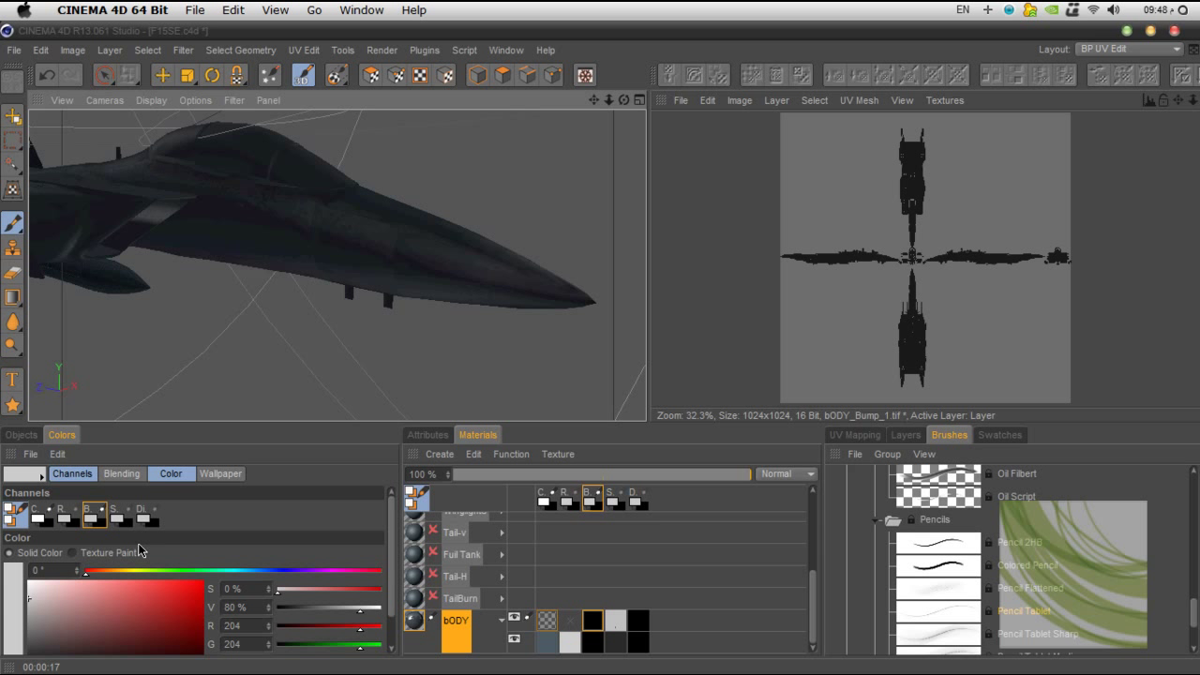
Step: Switch the Bump channel's paint source to Texture Paint and look through the project's tex folder for a suitable pattern image
{"action": "left_click", "coordinate": [74, 553]}
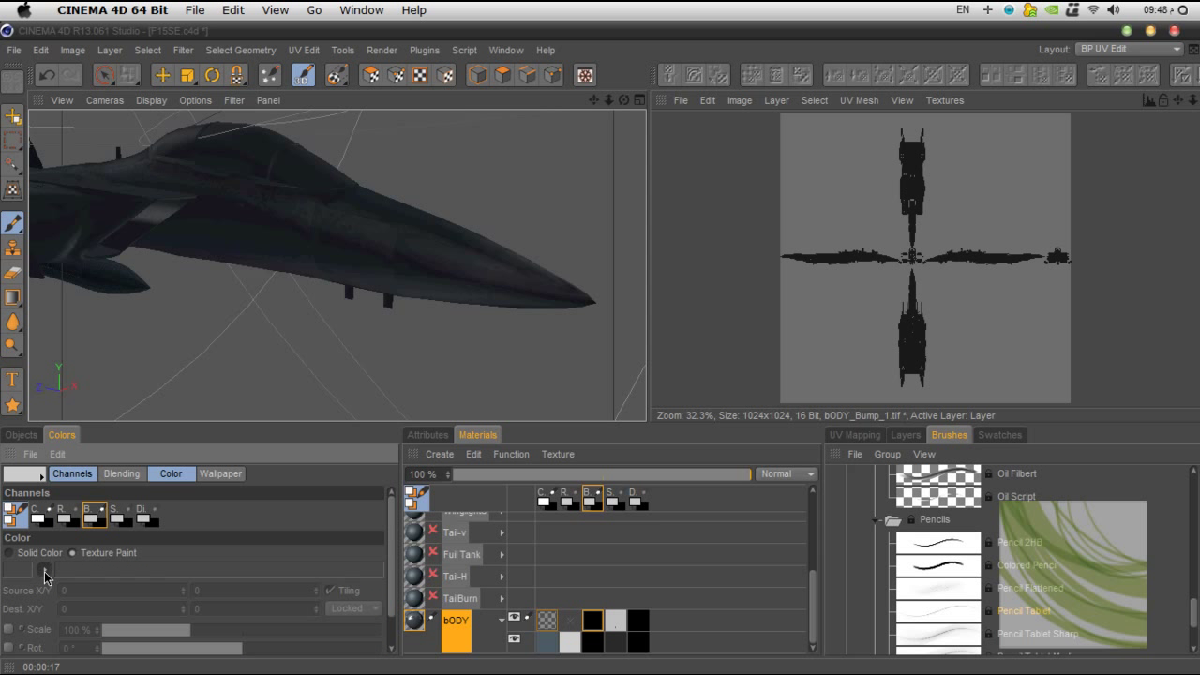
{"action": "left_click", "coordinate": [45, 570]}
{"action": "left_click", "coordinate": [88, 607]}
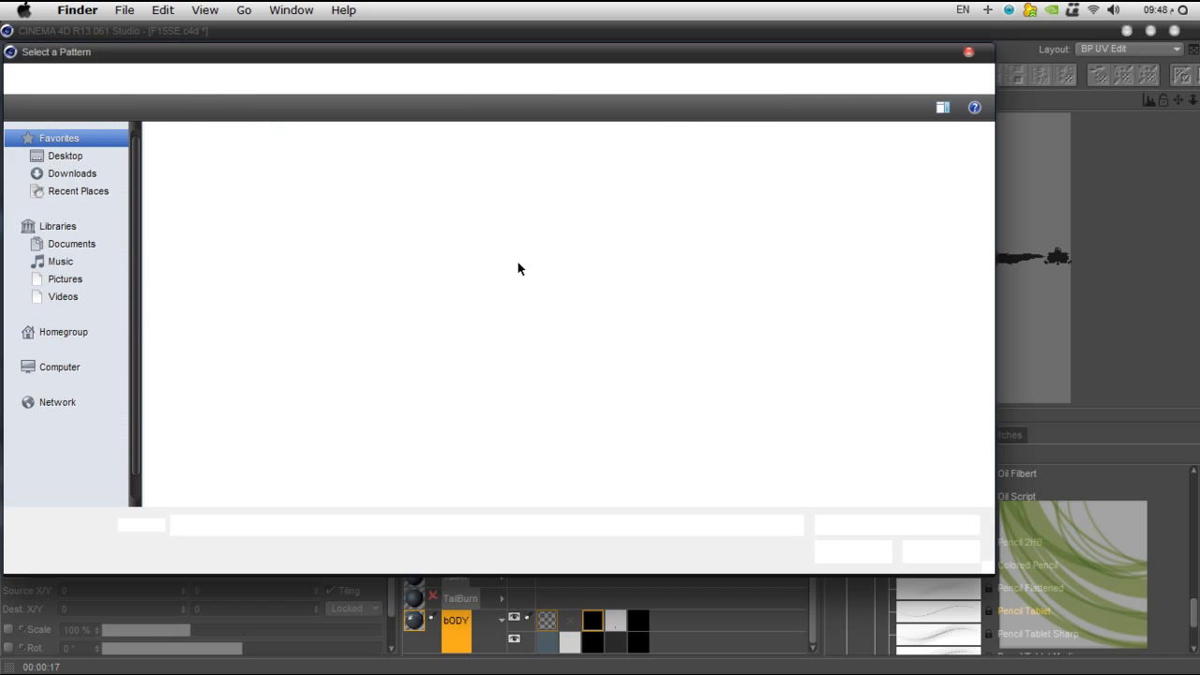
{"action": "double_click", "coordinate": [197, 281]}
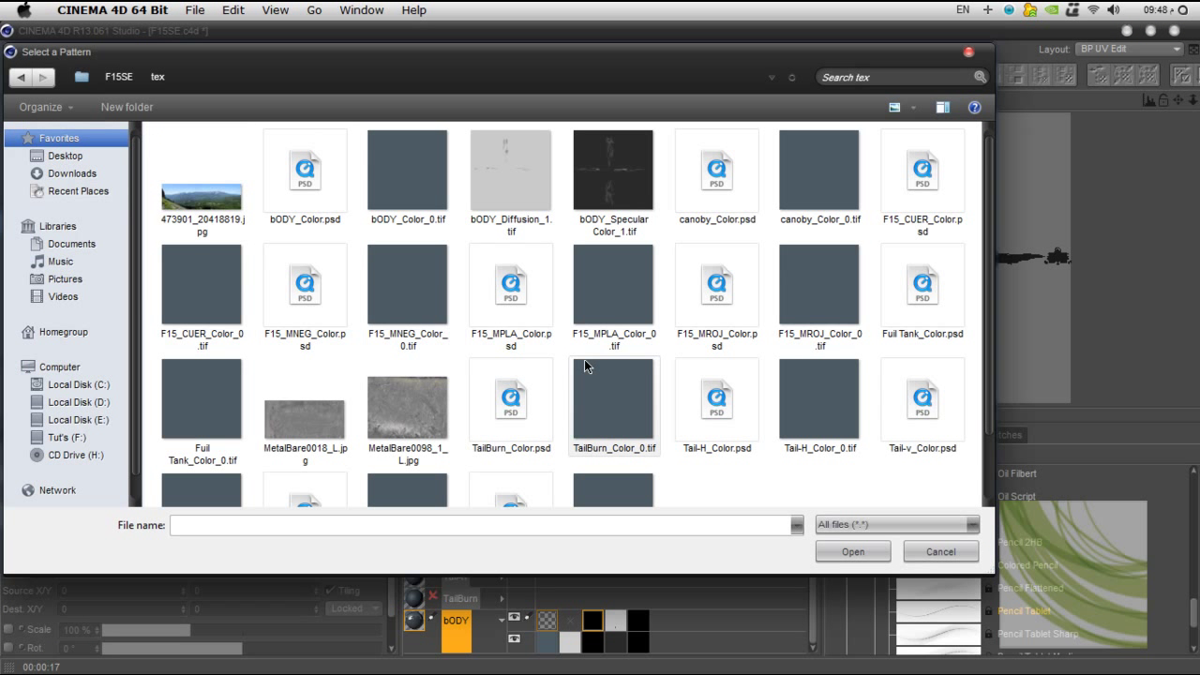
{"action": "left_click_drag", "start_coordinate": [983, 214], "coordinate": [982, 339]}
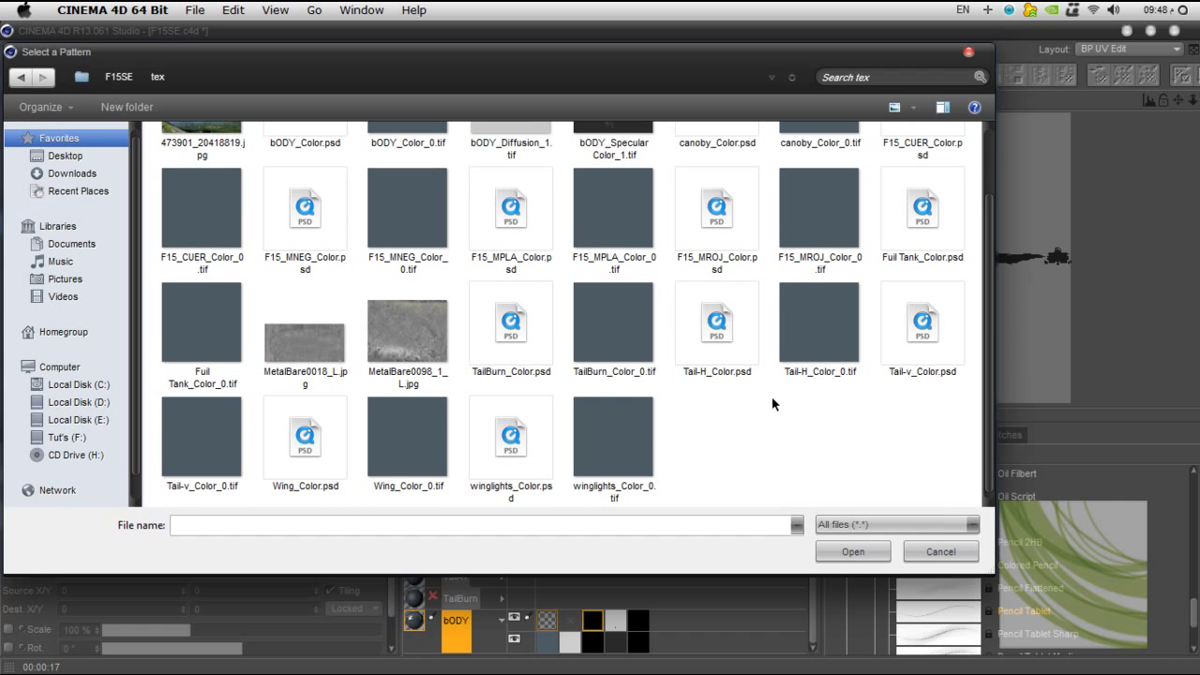
{"action": "left_click", "coordinate": [914, 553]}
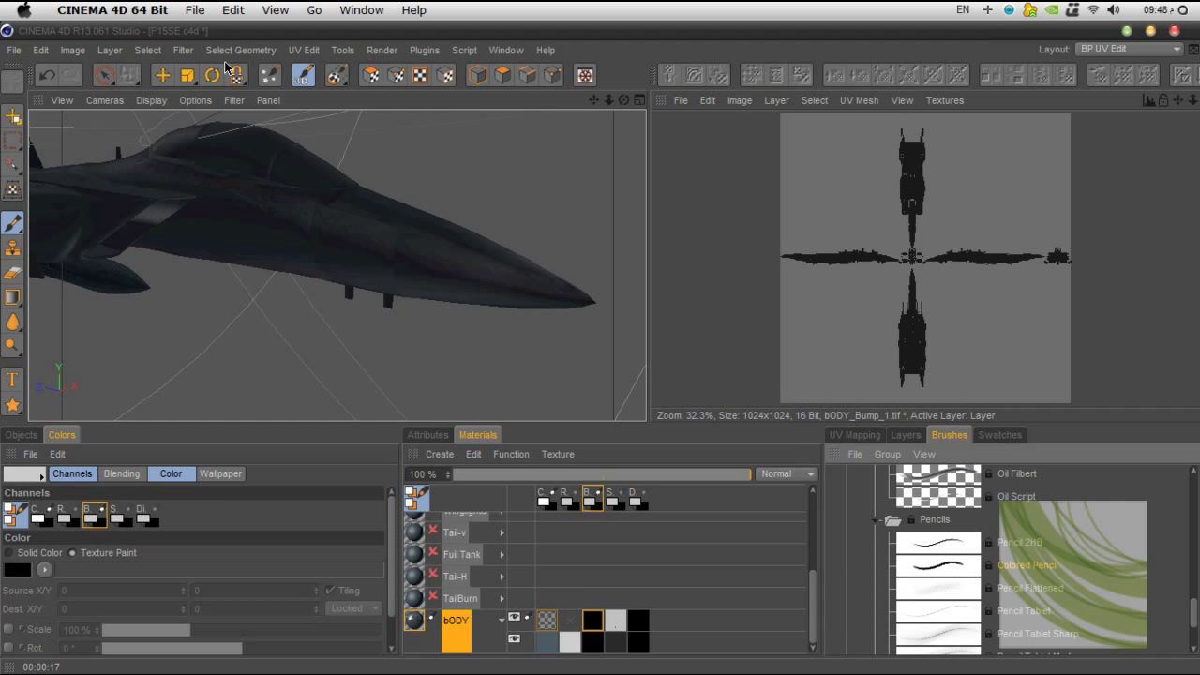
Step: Switch to Firefox and open the texture website cgtextures.com
{"action": "left_click", "coordinate": [23, 11]}
{"action": "left_click", "coordinate": [59, 278]}
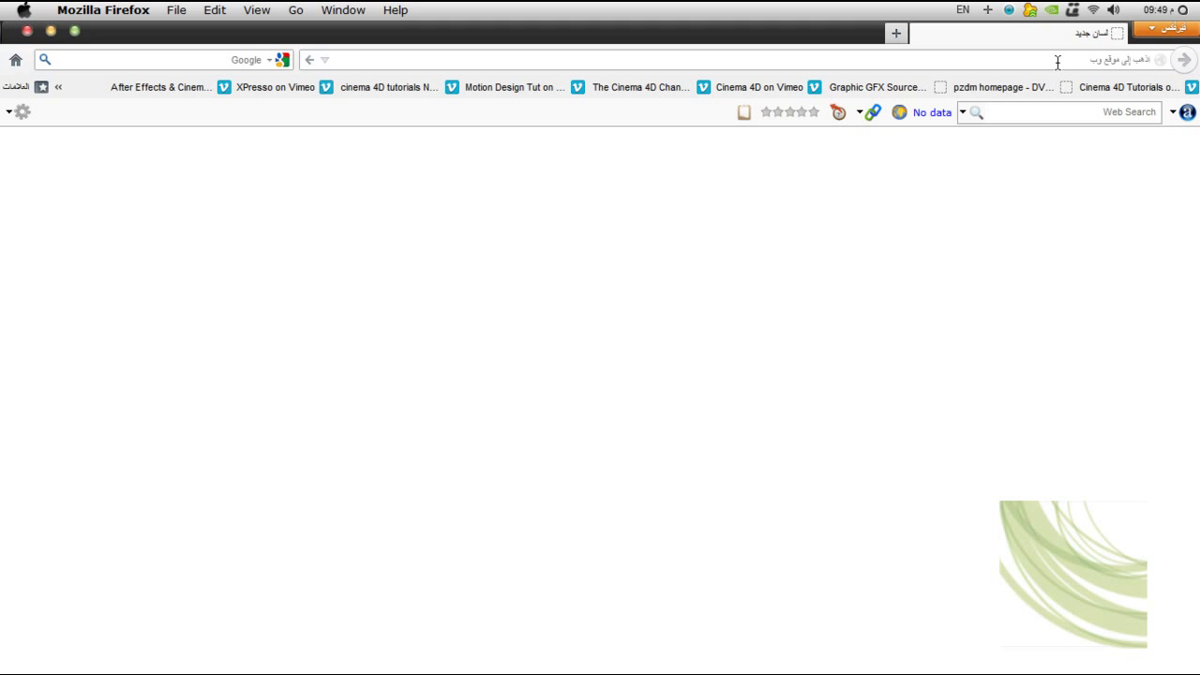
{"action": "type", "text": "cgtextures.com/"}
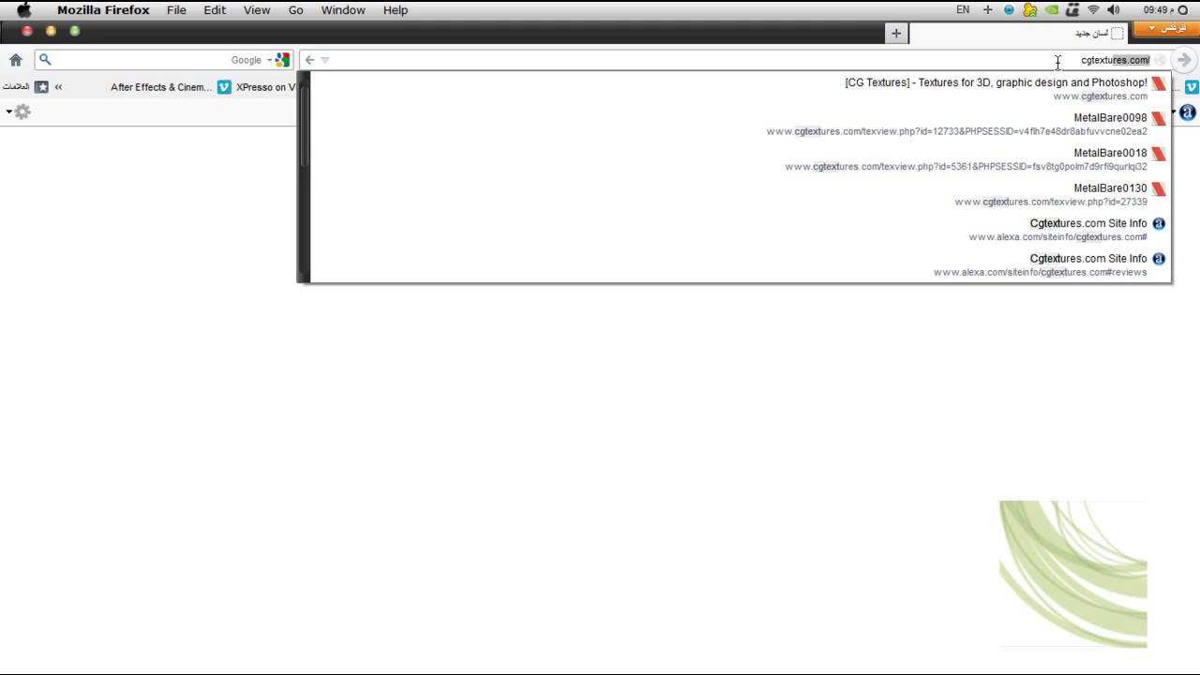
{"action": "key", "text": "Return"}
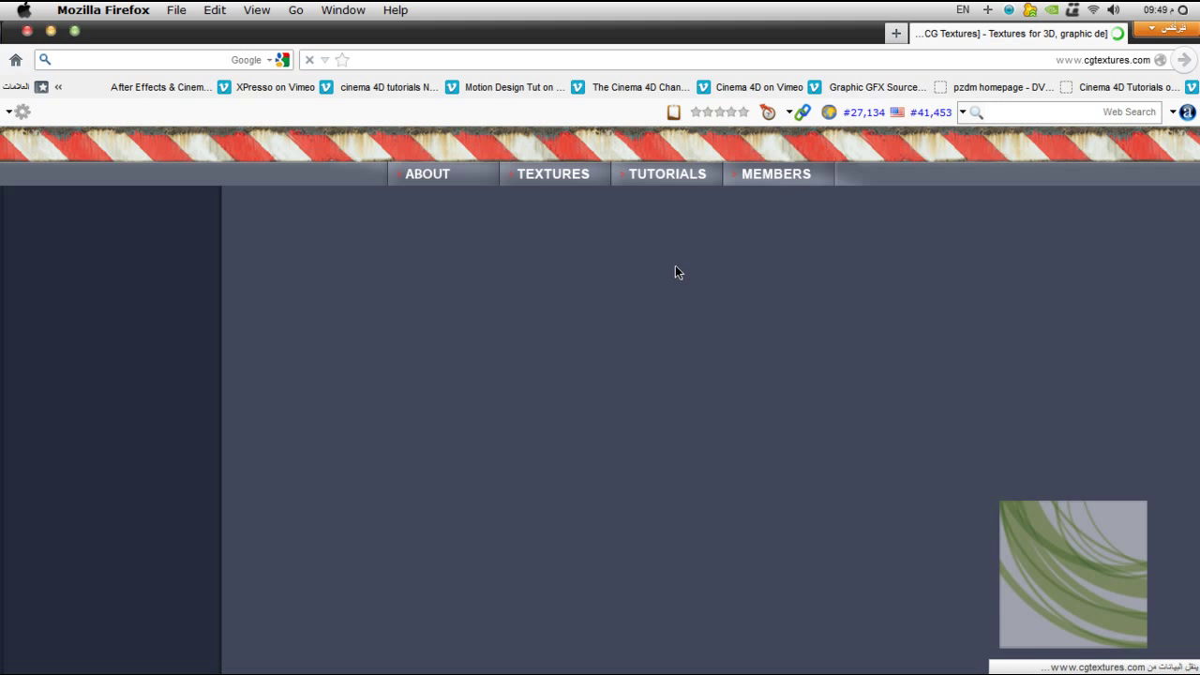
Step: Search the CG Textures library for "scratches"
{"action": "mouse_move", "coordinate": [767, 176]}
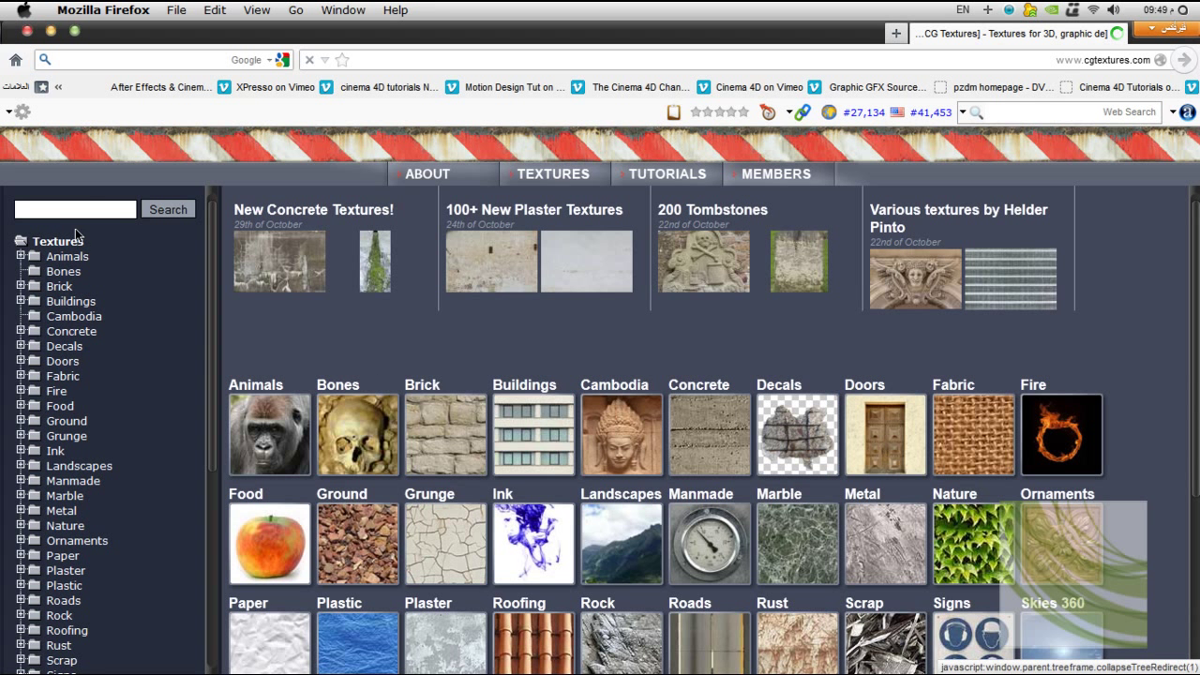
{"action": "left_click", "coordinate": [93, 212]}
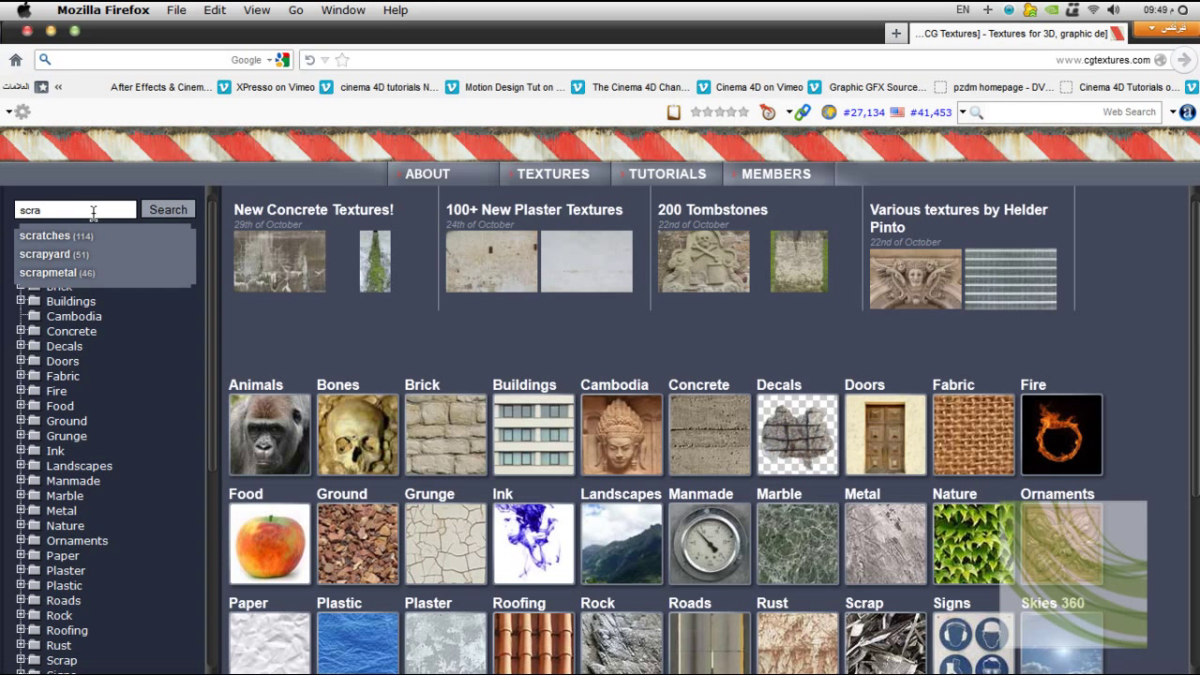
{"action": "left_click", "coordinate": [58, 235]}
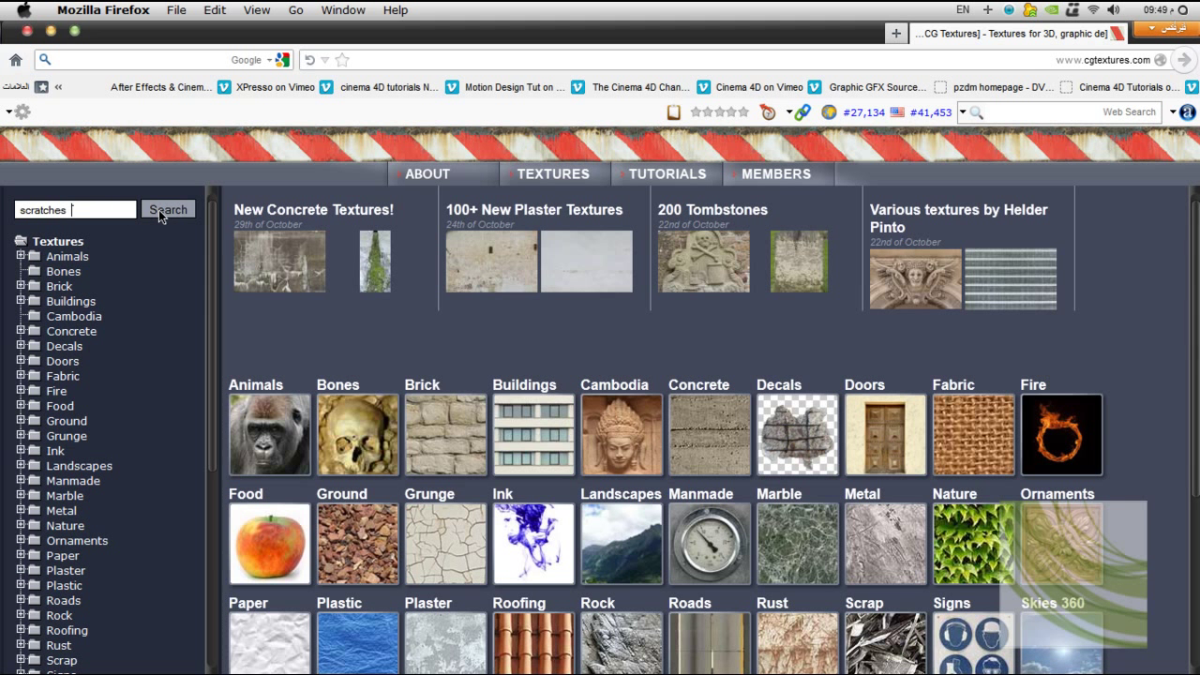
{"action": "left_click", "coordinate": [158, 209]}
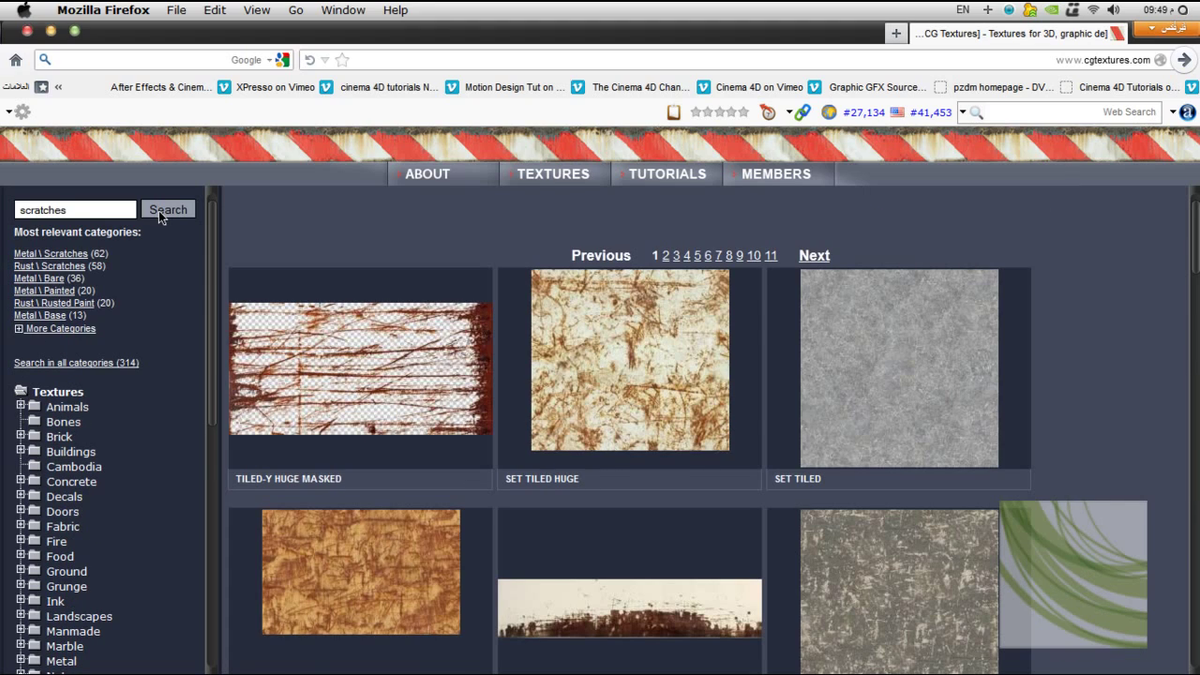
Step: Look through the first page of scratches results for a scratched metal texture suited to the jet's bump channel
{"action": "scroll", "coordinate": [1068, 405], "scroll_direction": "down", "scroll_amount": 4}
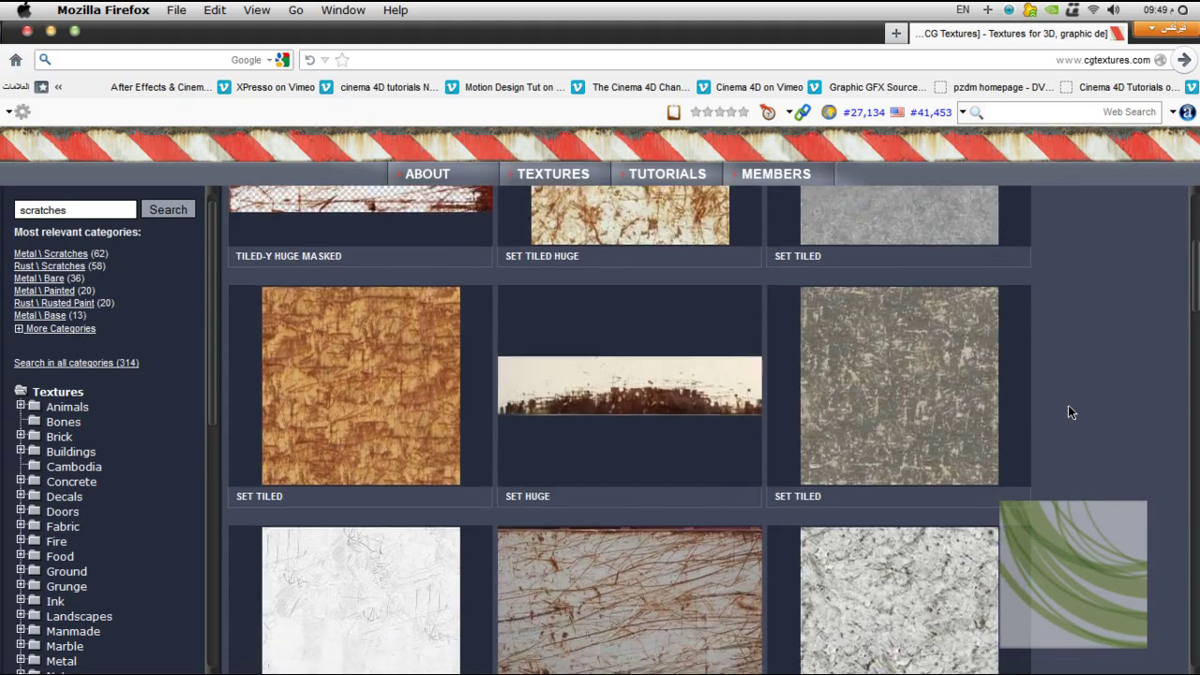
{"action": "scroll", "coordinate": [1067, 406], "scroll_direction": "down", "scroll_amount": 10}
{"action": "scroll", "coordinate": [1068, 406], "scroll_direction": "down", "scroll_amount": 5}
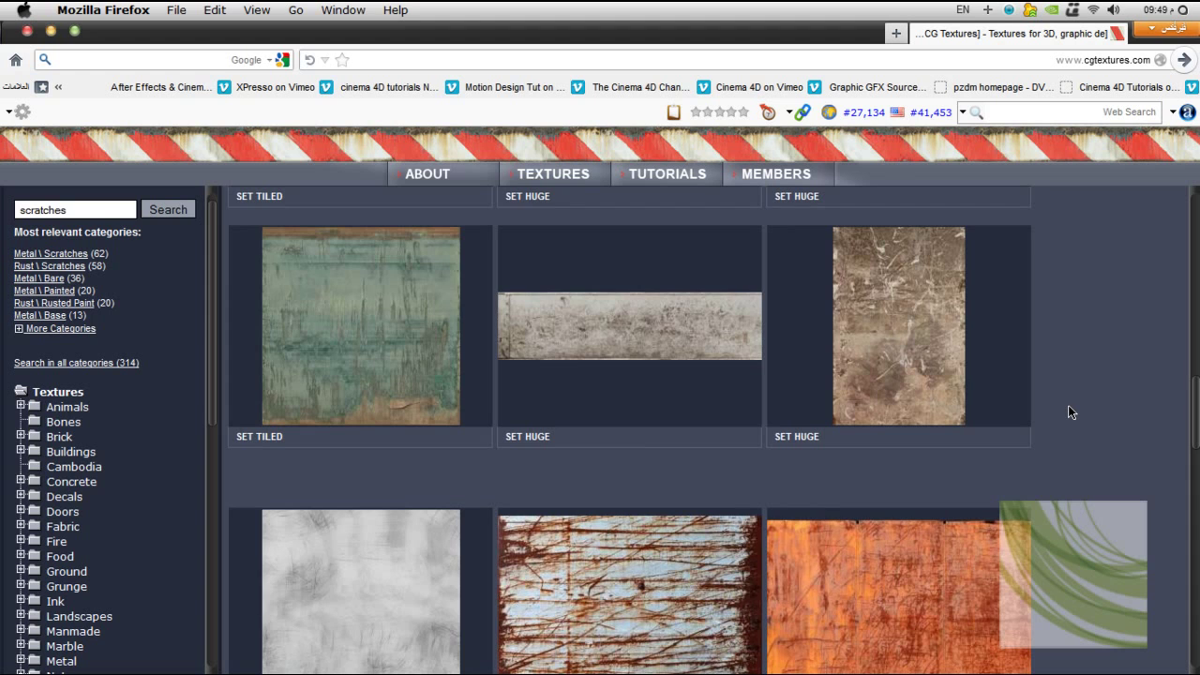
{"action": "scroll", "coordinate": [1068, 405], "scroll_direction": "down", "scroll_amount": 9}
{"action": "scroll", "coordinate": [1069, 410], "scroll_direction": "up", "scroll_amount": 3}
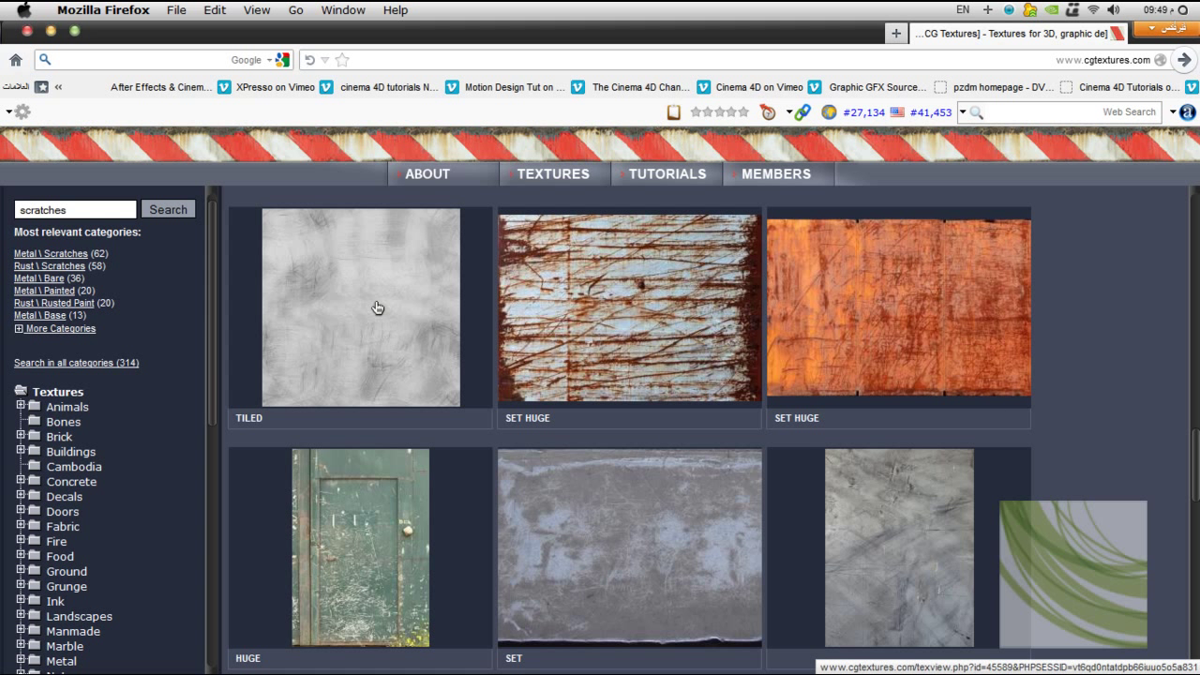
{"action": "scroll", "coordinate": [375, 272], "scroll_direction": "down", "scroll_amount": 5}
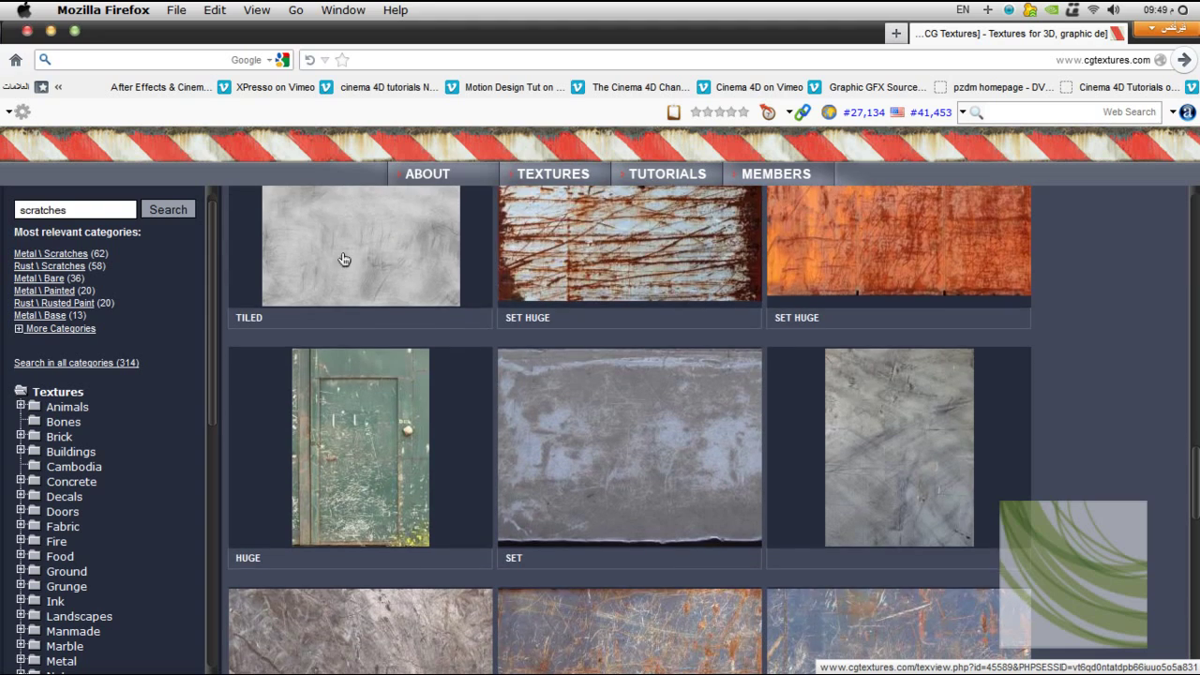
{"action": "scroll", "coordinate": [375, 281], "scroll_direction": "down", "scroll_amount": 2}
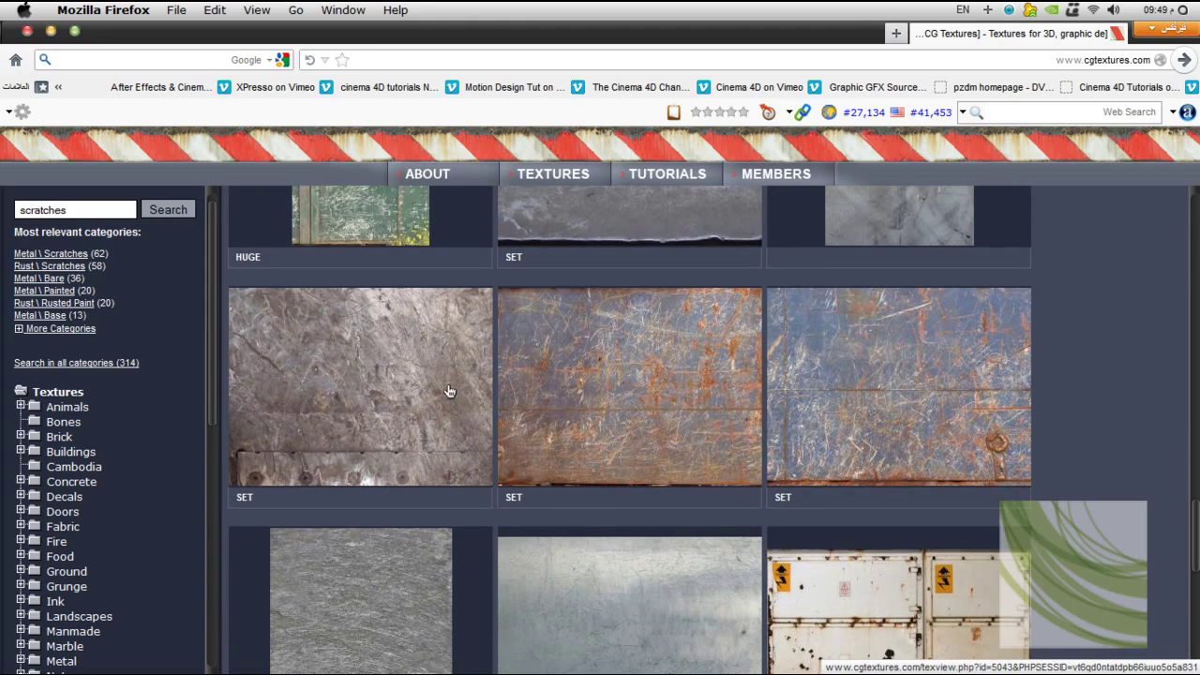
{"action": "scroll", "coordinate": [481, 413], "scroll_direction": "down", "scroll_amount": 3}
{"action": "scroll", "coordinate": [482, 411], "scroll_direction": "down", "scroll_amount": 2}
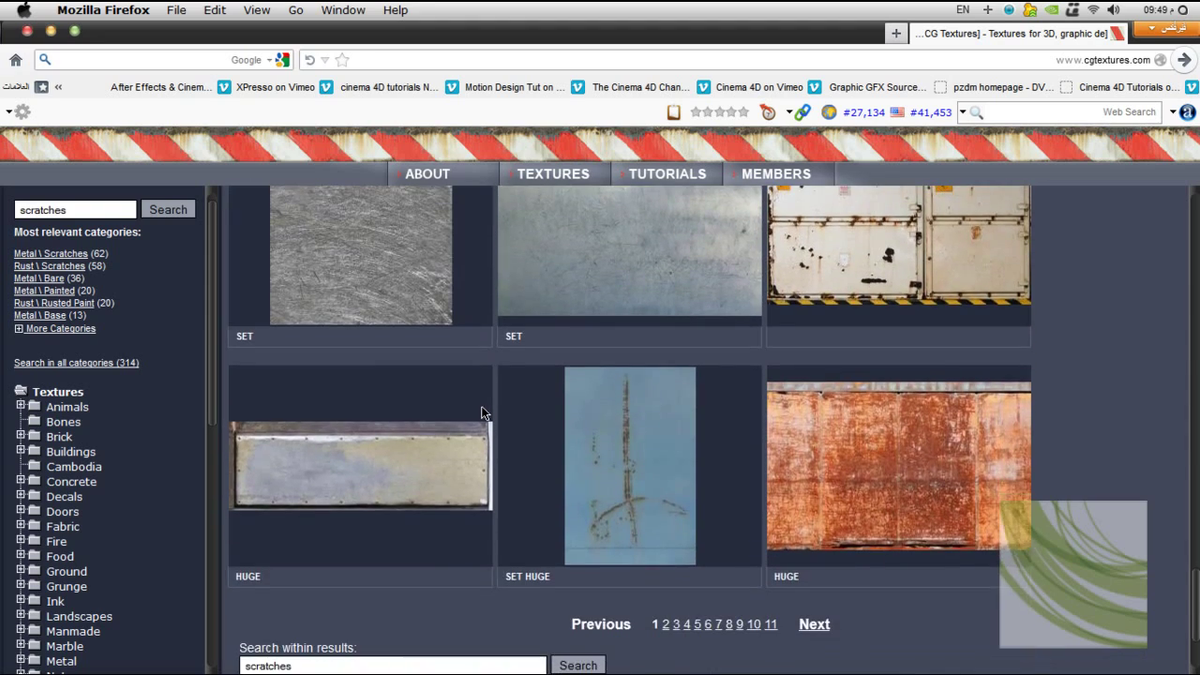
Step: Open the grey scratched-metal texture MetalBare0099 from the results and compare enlarged previews of its two images
{"action": "scroll", "coordinate": [482, 410], "scroll_direction": "up", "scroll_amount": 2}
{"action": "left_click", "coordinate": [357, 314]}
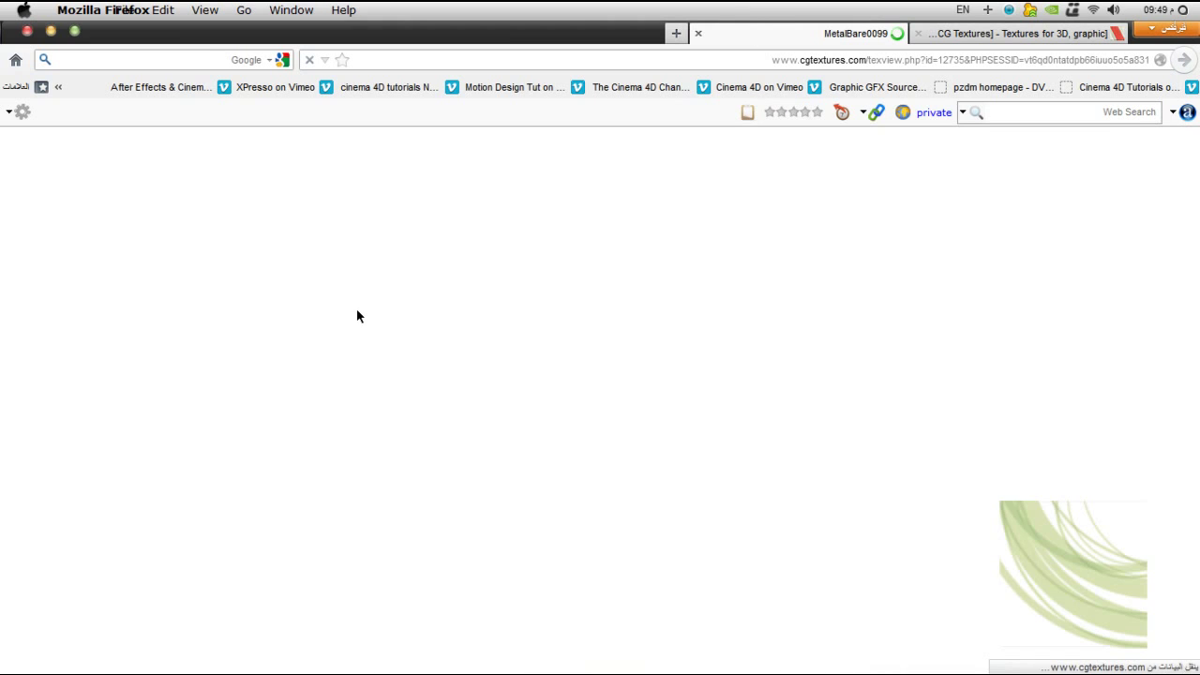
{"action": "scroll", "coordinate": [694, 281], "scroll_direction": "down", "scroll_amount": 3}
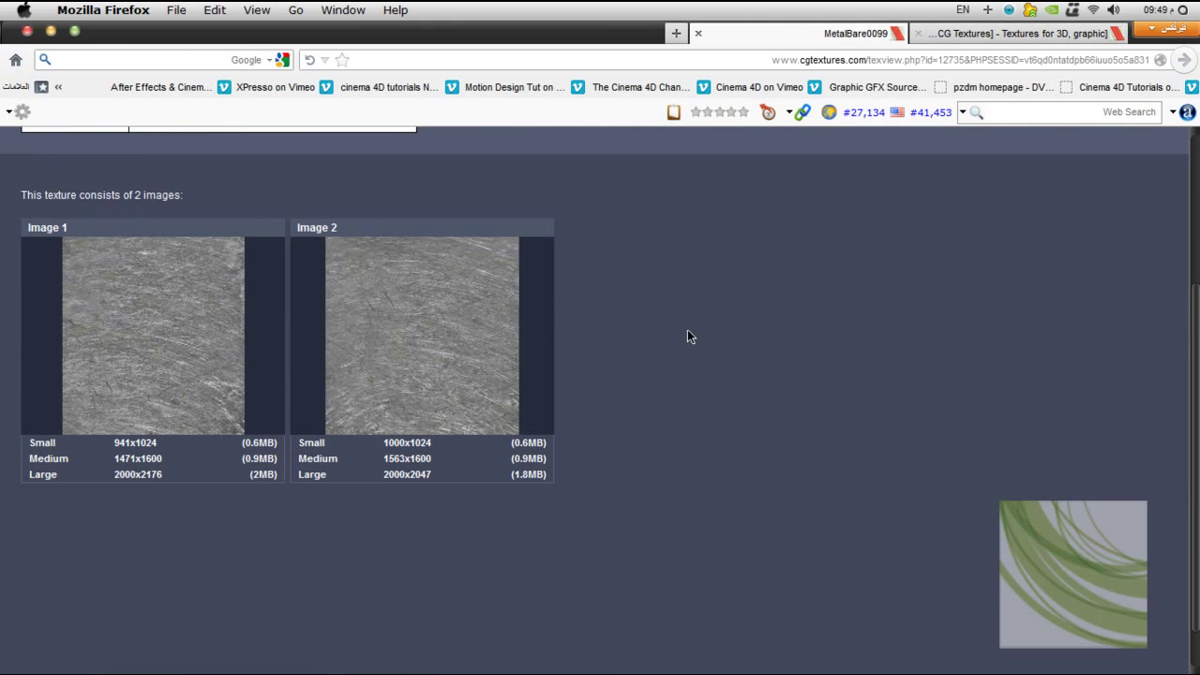
{"action": "mouse_move", "coordinate": [175, 366]}
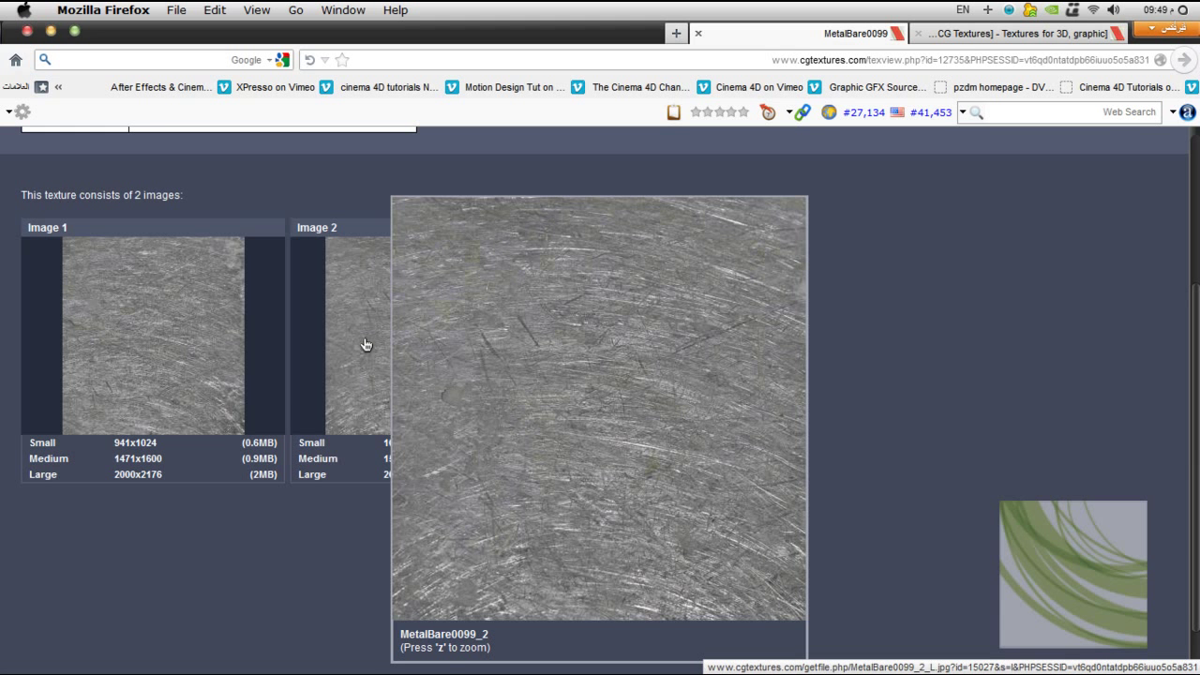
{"action": "mouse_move", "coordinate": [219, 321]}
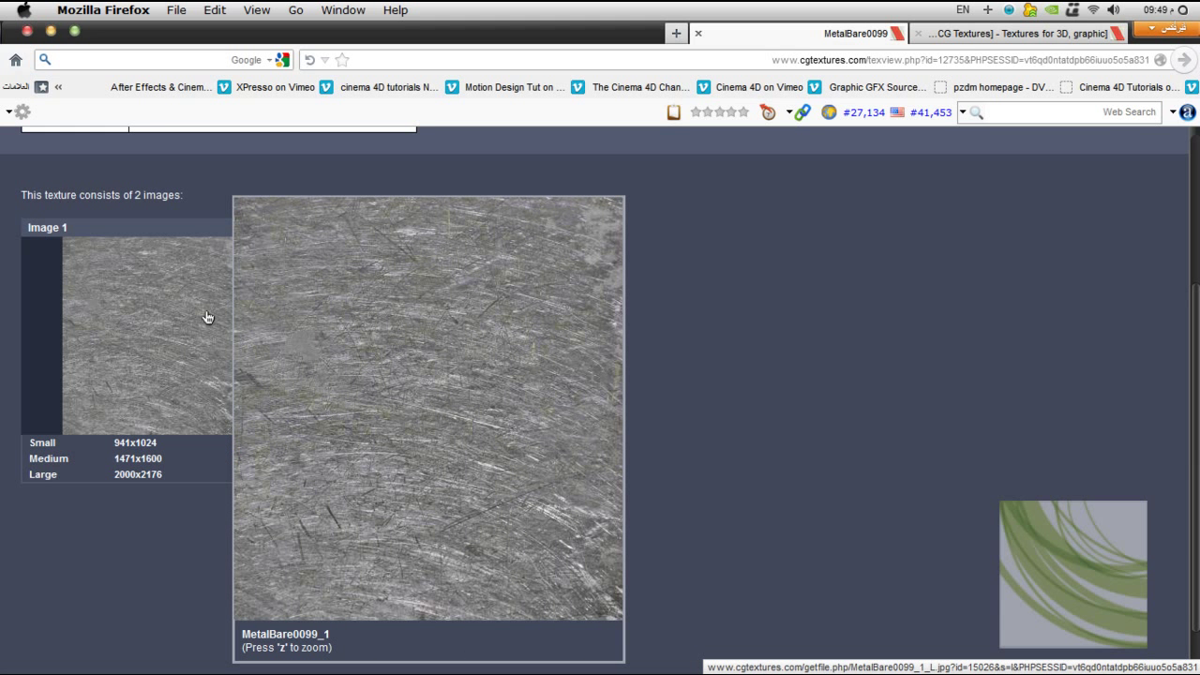
{"action": "mouse_move", "coordinate": [365, 317]}
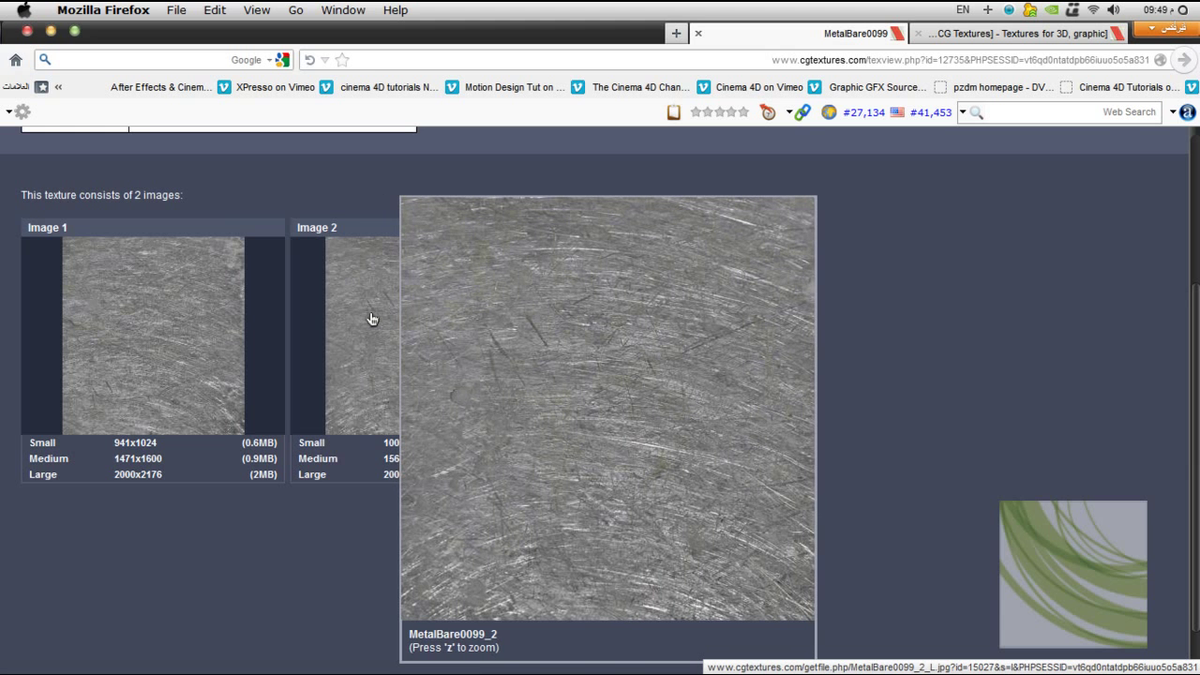
{"action": "left_click", "coordinate": [399, 328]}
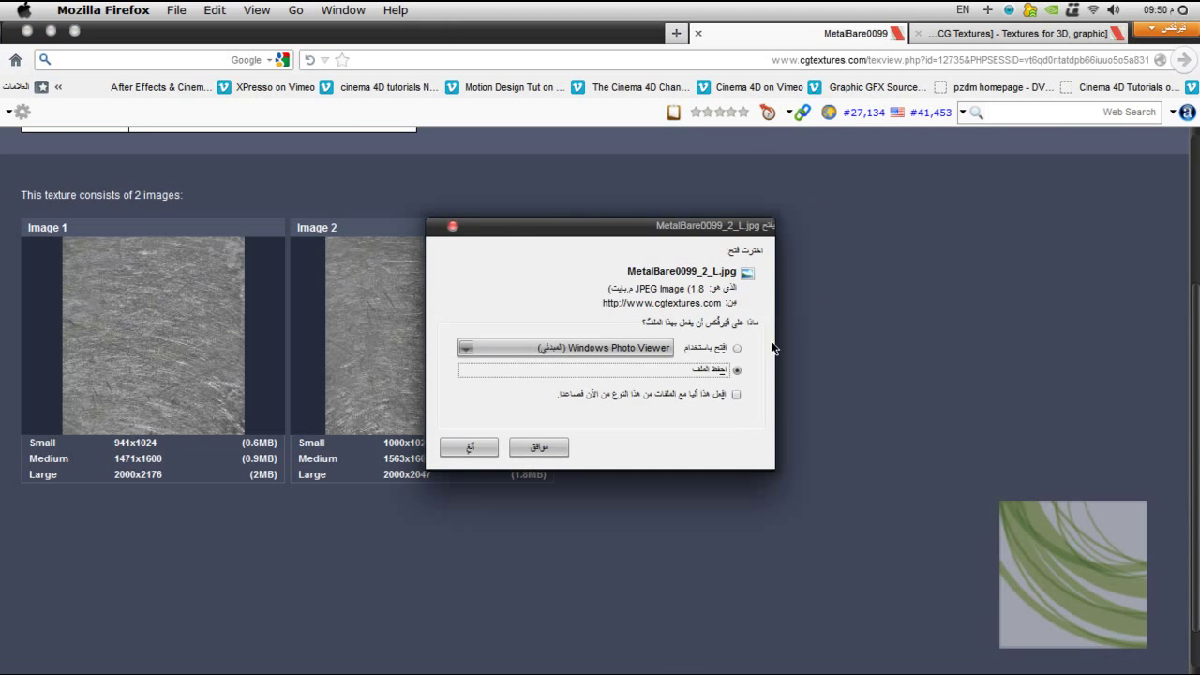
{"action": "left_click_drag", "start_coordinate": [661, 232], "coordinate": [821, 205]}
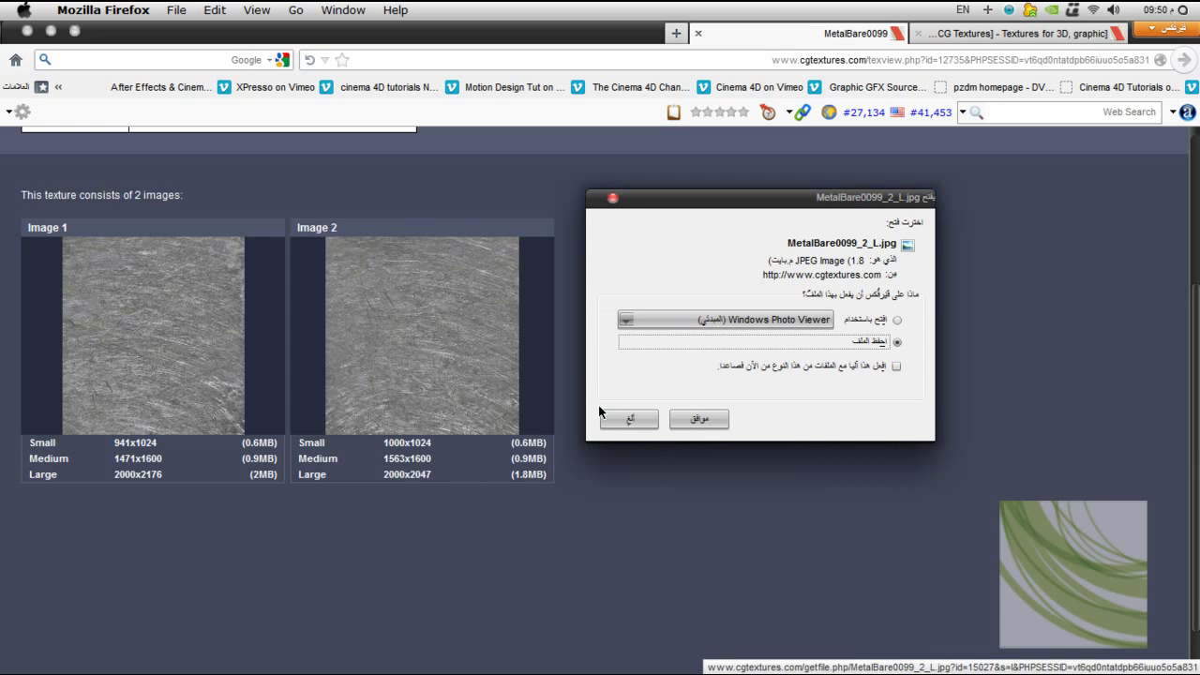
{"action": "left_click", "coordinate": [629, 419]}
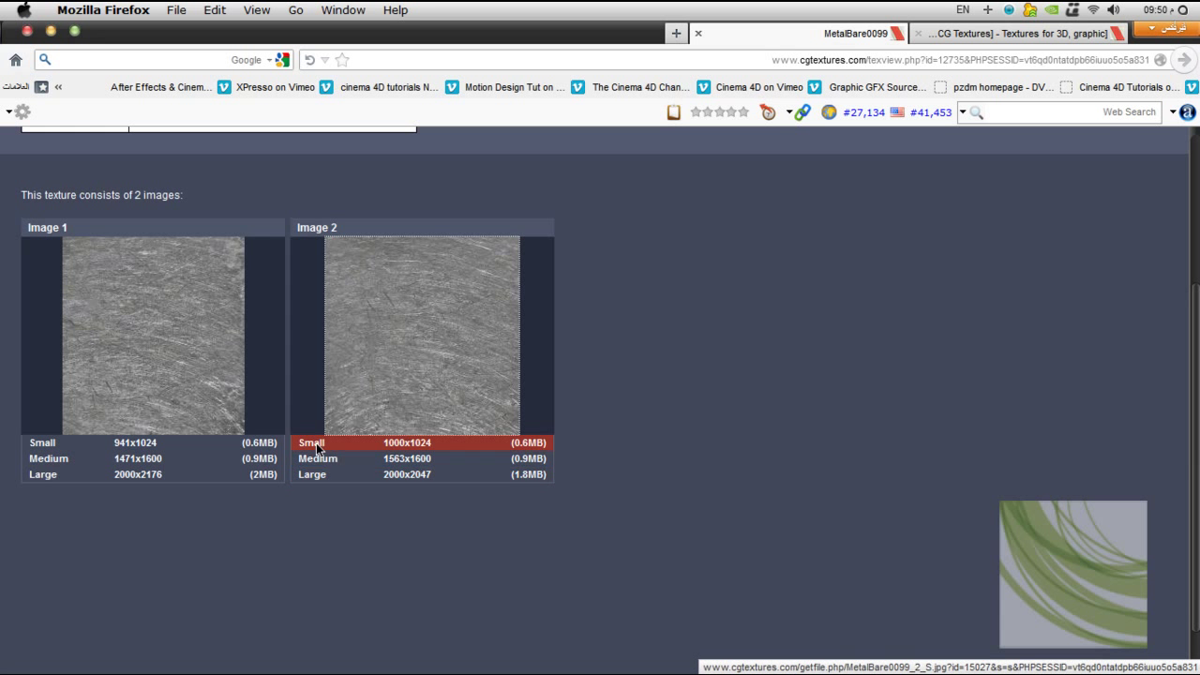
Step: Download the Large 2000x2047 version of Image 2 into the F15SE tex folder as "scratches" and close the texture's page
{"action": "scroll", "coordinate": [504, 283], "scroll_direction": "up", "scroll_amount": 3}
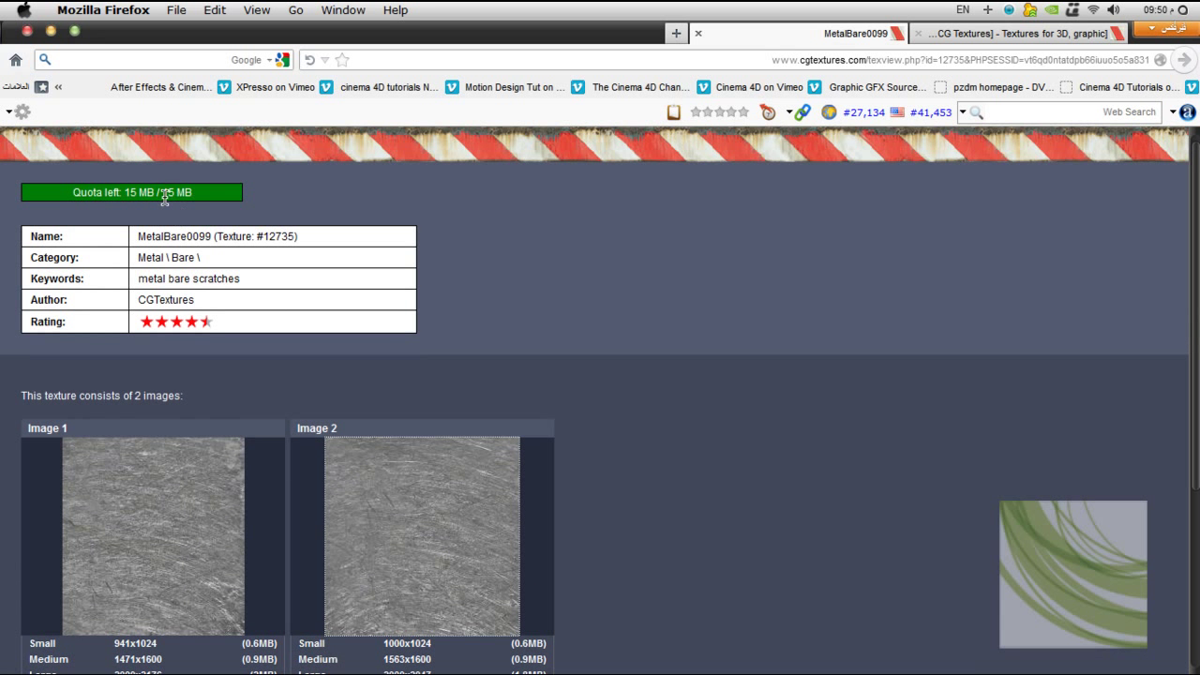
{"action": "scroll", "coordinate": [651, 369], "scroll_direction": "down", "scroll_amount": 3}
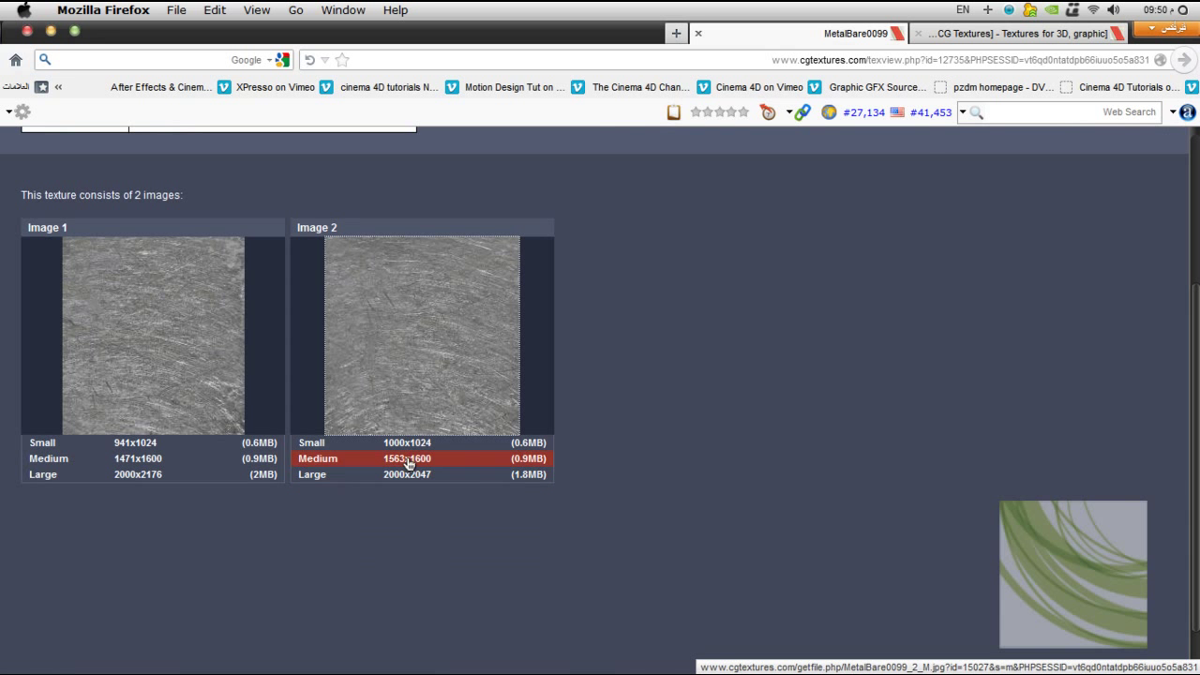
{"action": "left_click", "coordinate": [414, 474]}
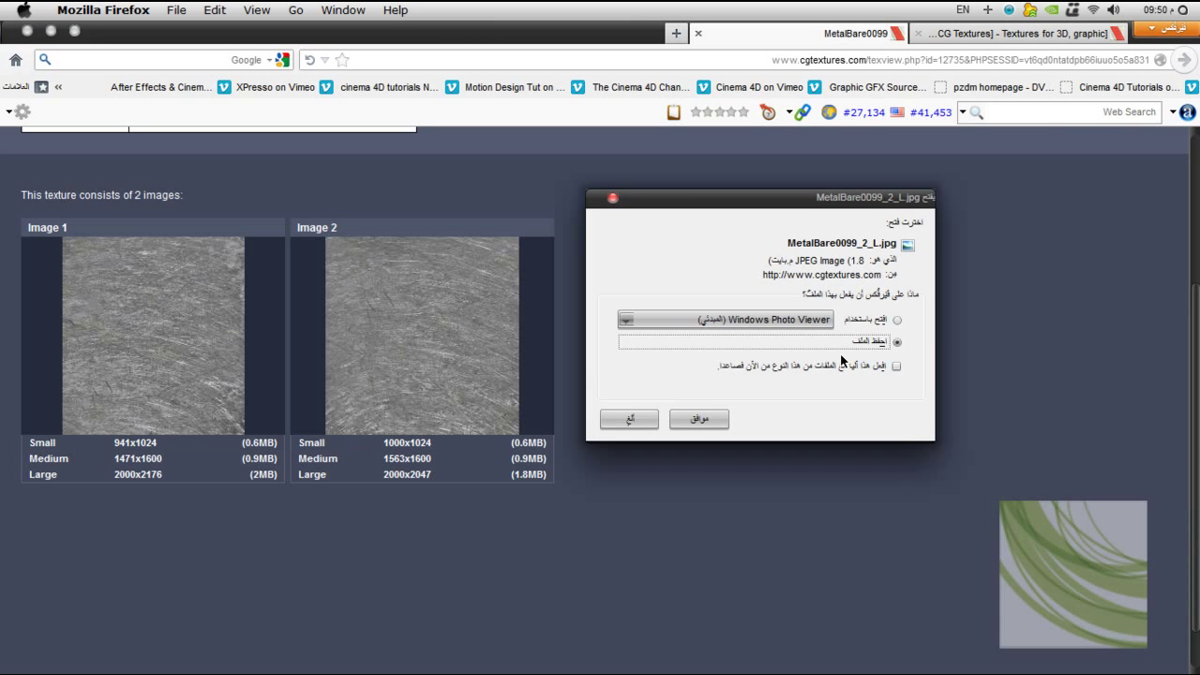
{"action": "left_click", "coordinate": [699, 419]}
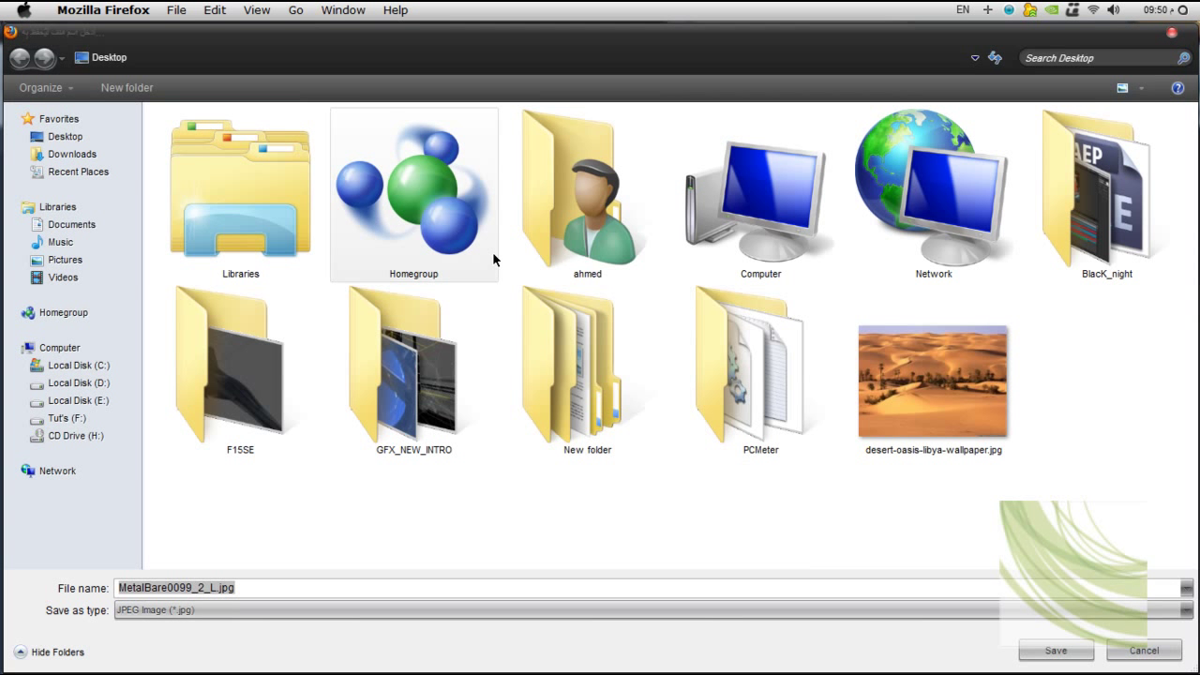
{"action": "double_click", "coordinate": [285, 420]}
{"action": "double_click", "coordinate": [211, 217]}
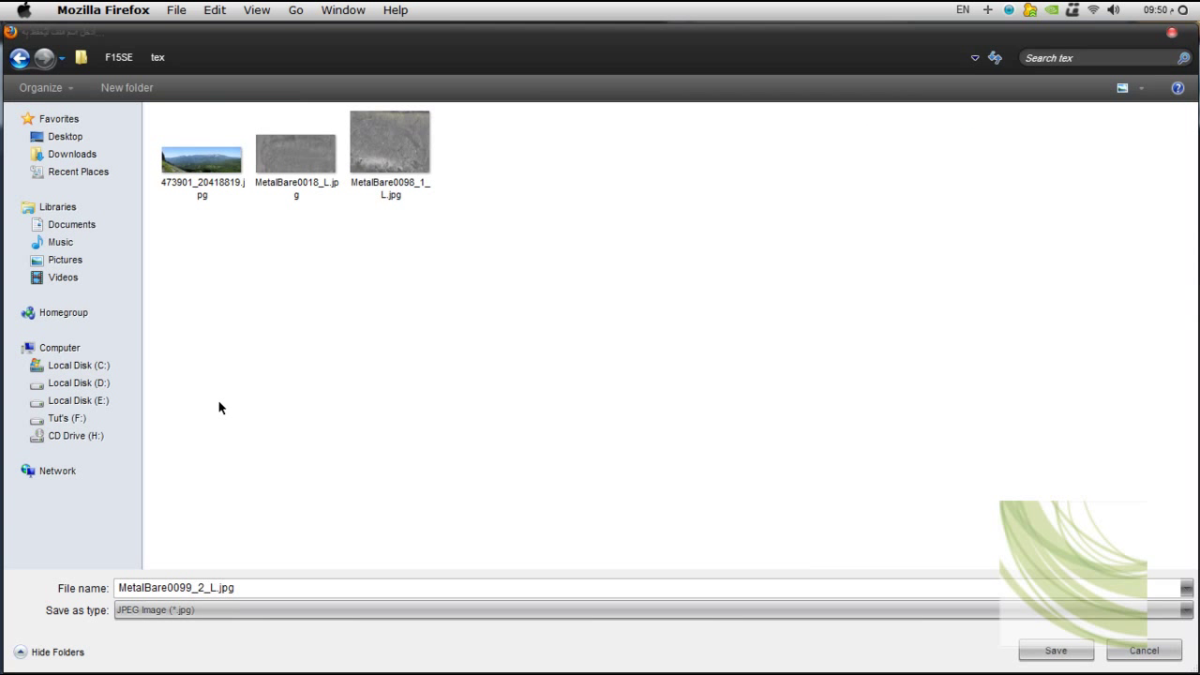
{"action": "type", "text": "scraches"}
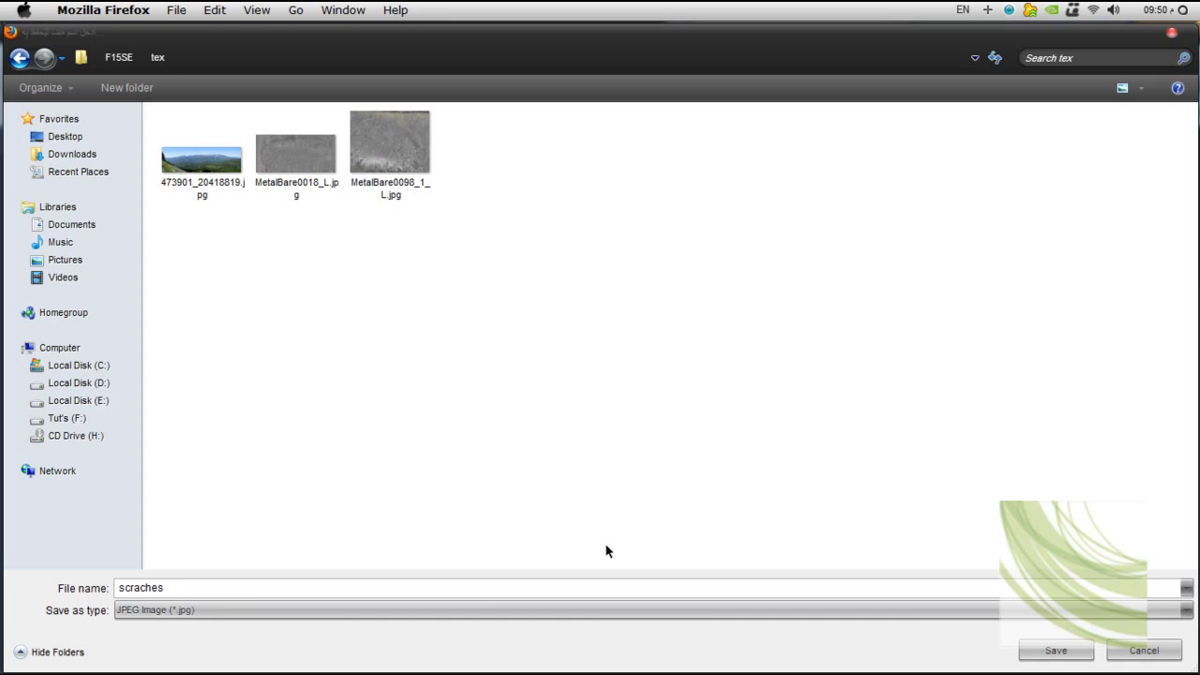
{"action": "left_click", "coordinate": [138, 588]}
{"action": "type", "text": "t"}
{"action": "left_click", "coordinate": [1024, 653]}
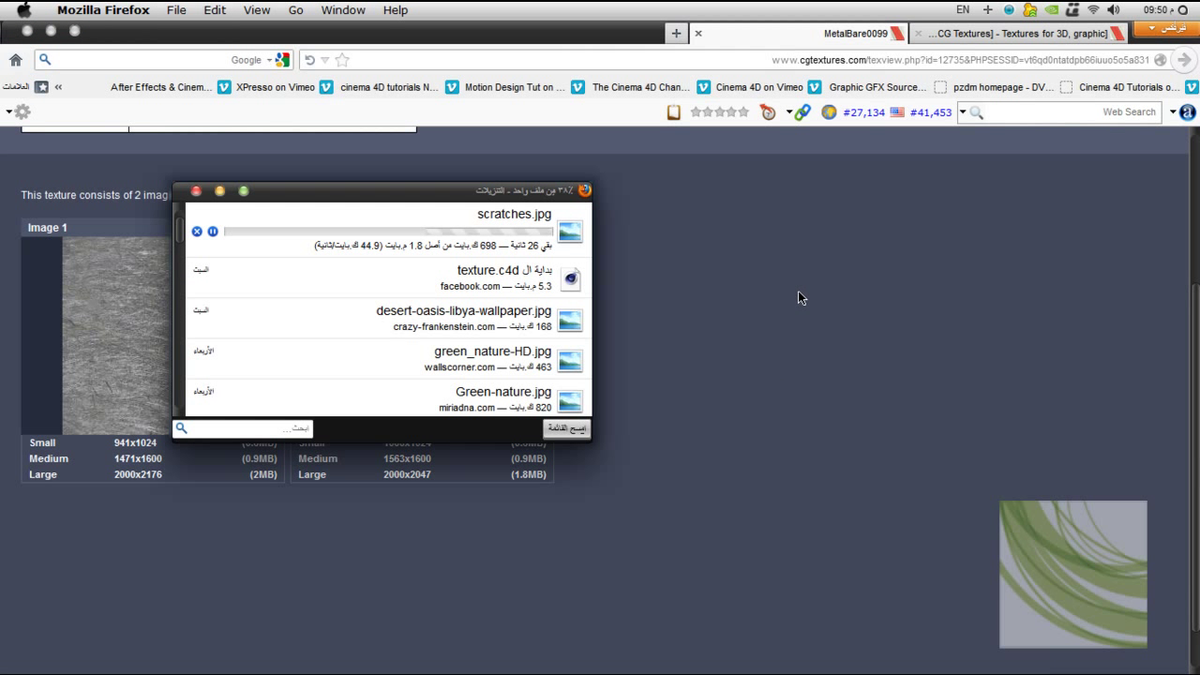
{"action": "key", "text": "super+w"}
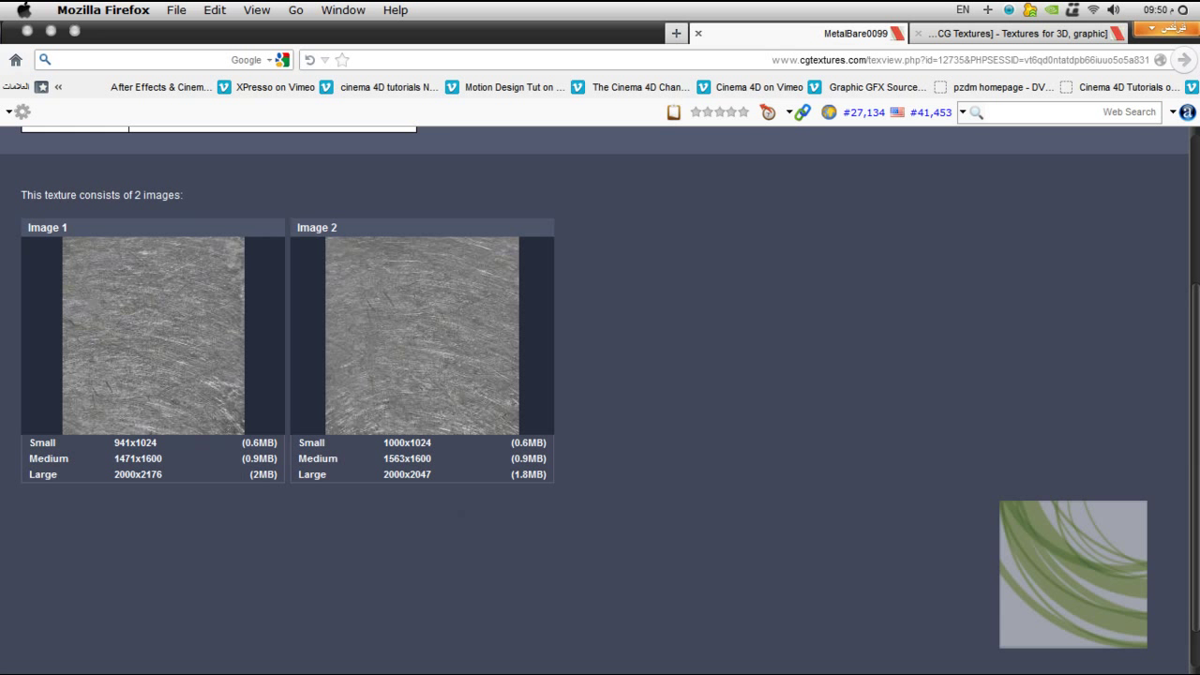
{"action": "left_click", "coordinate": [697, 32]}
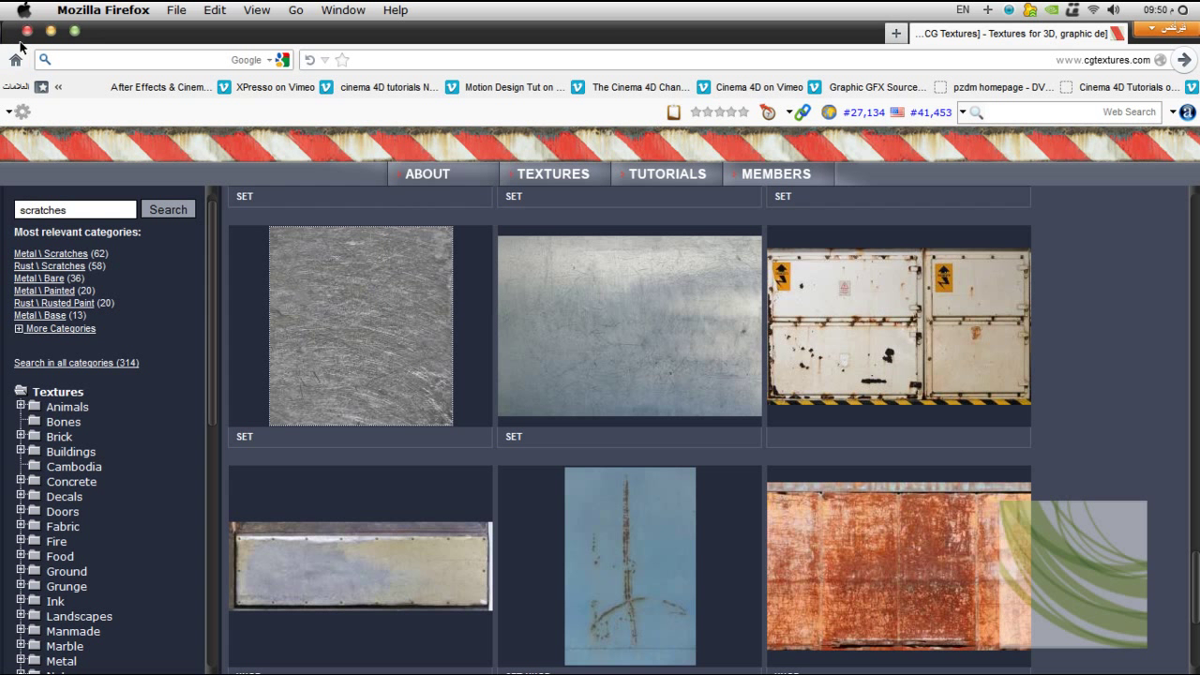
Step: Search the CG Textures library for "solater" and for "splater"
{"action": "scroll", "coordinate": [935, 341], "scroll_direction": "down", "scroll_amount": 6}
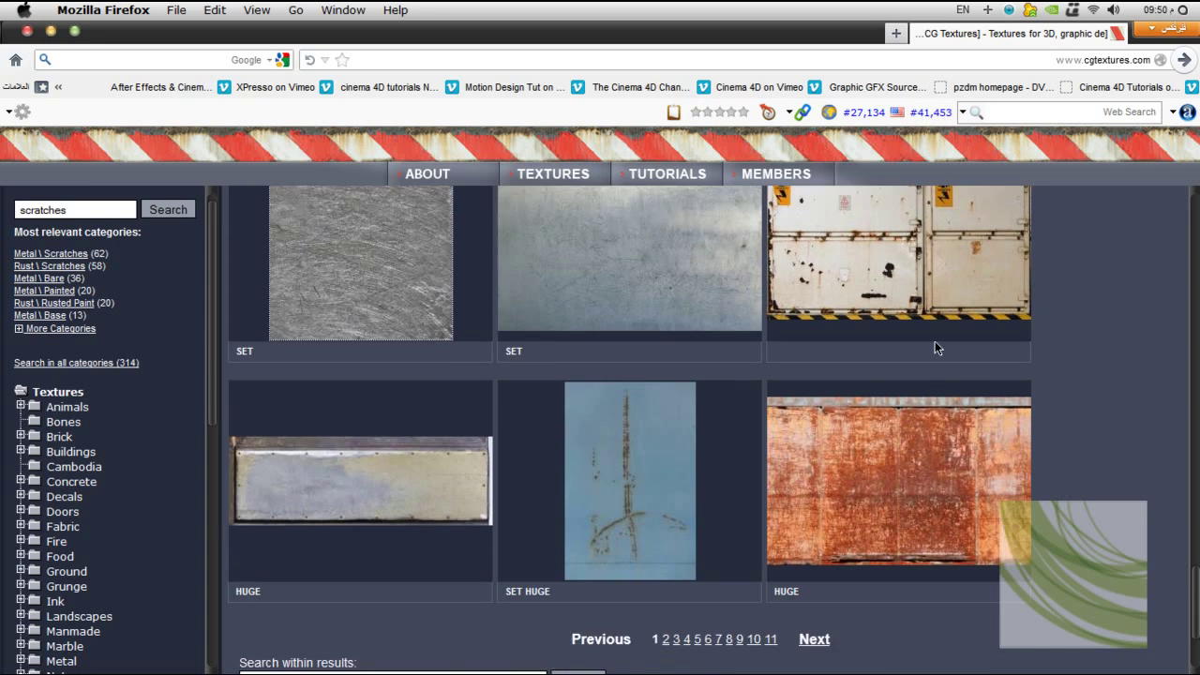
{"action": "scroll", "coordinate": [235, 268], "scroll_direction": "up", "scroll_amount": 12}
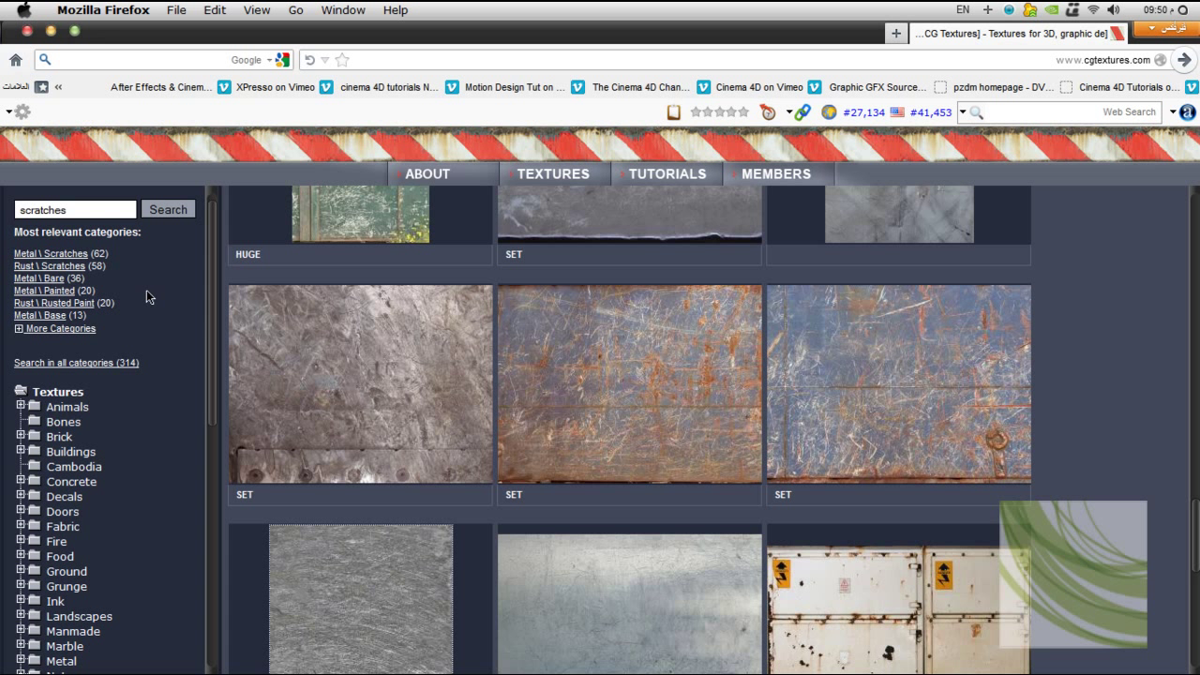
{"action": "left_click_drag", "start_coordinate": [69, 210], "coordinate": [14, 210]}
{"action": "type", "text": "s"}
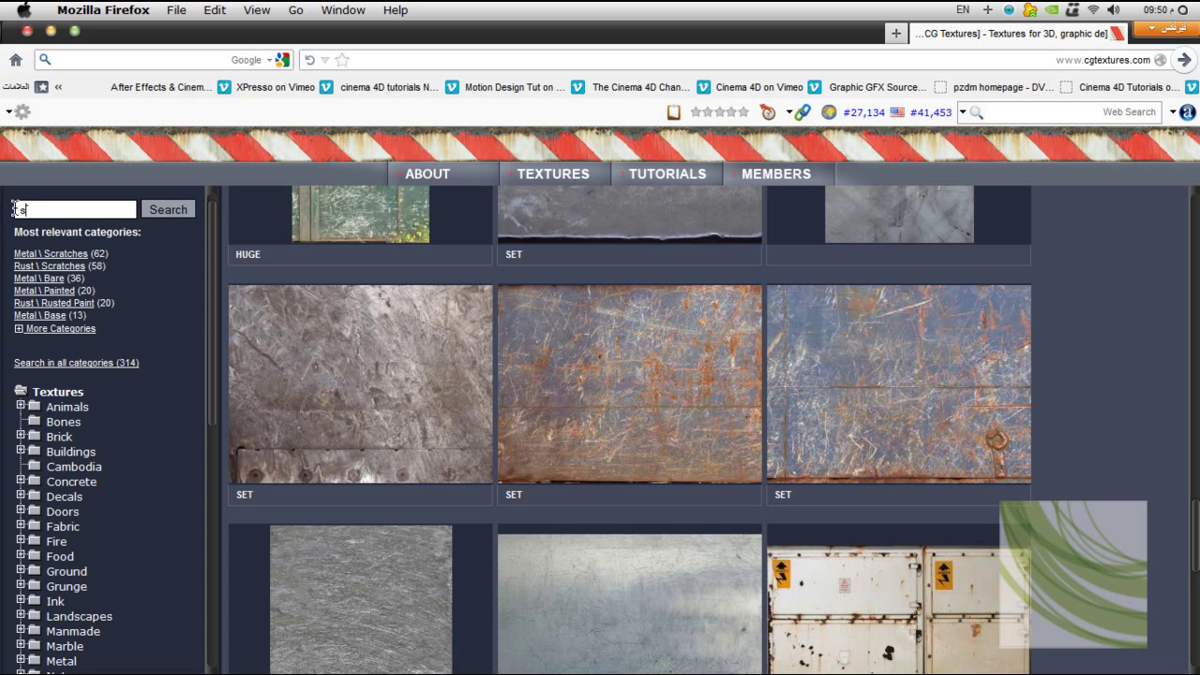
{"action": "type", "text": "olater"}
{"action": "key", "text": "Return"}
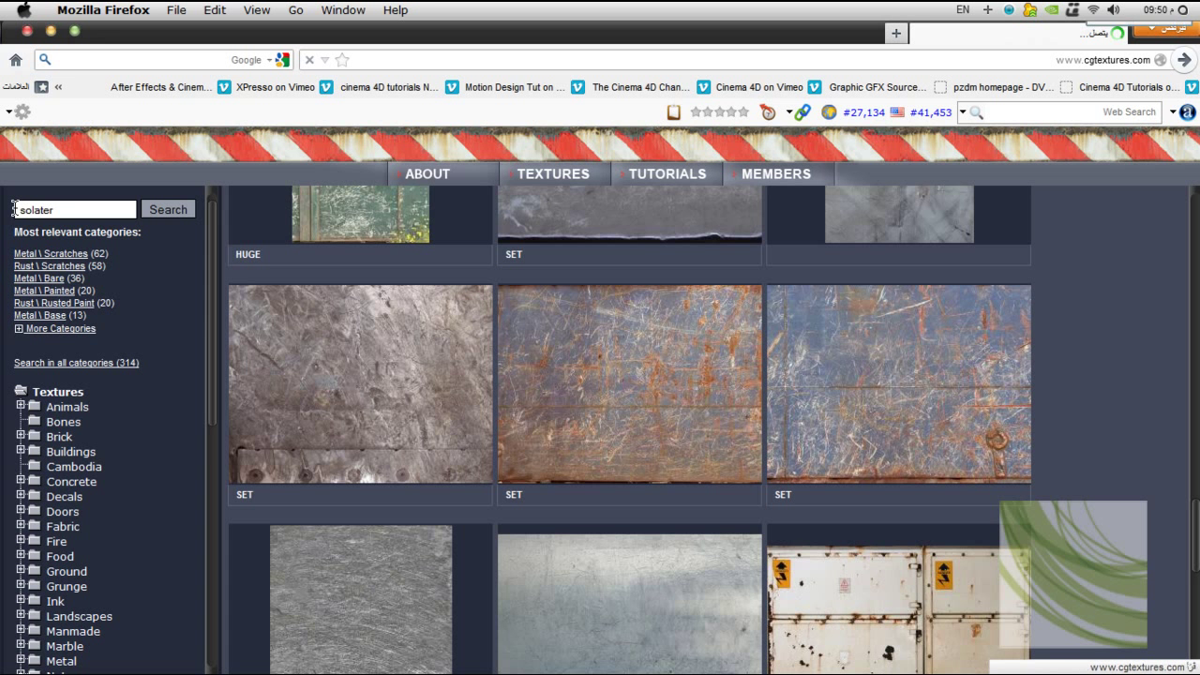
{"action": "type", "text": "s"}
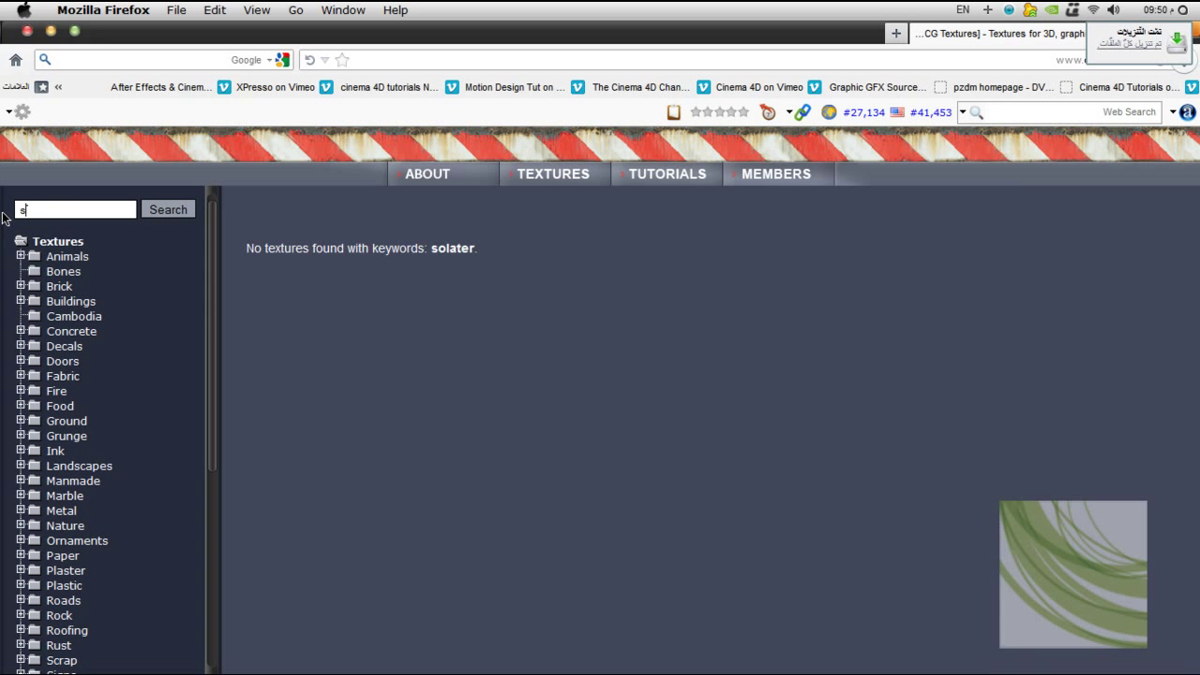
{"action": "key", "text": "Return"}
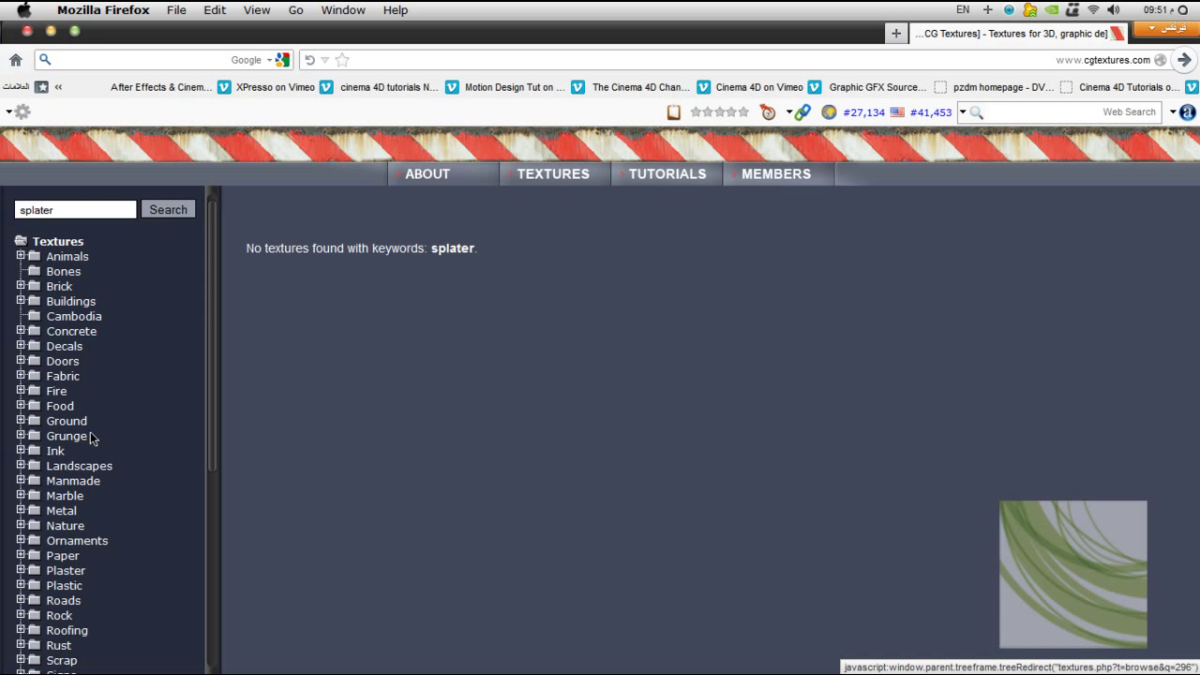
Step: Browse the texture category tree and look through the Concrete New textures under Concrete
{"action": "scroll", "coordinate": [101, 534], "scroll_direction": "down", "scroll_amount": 6}
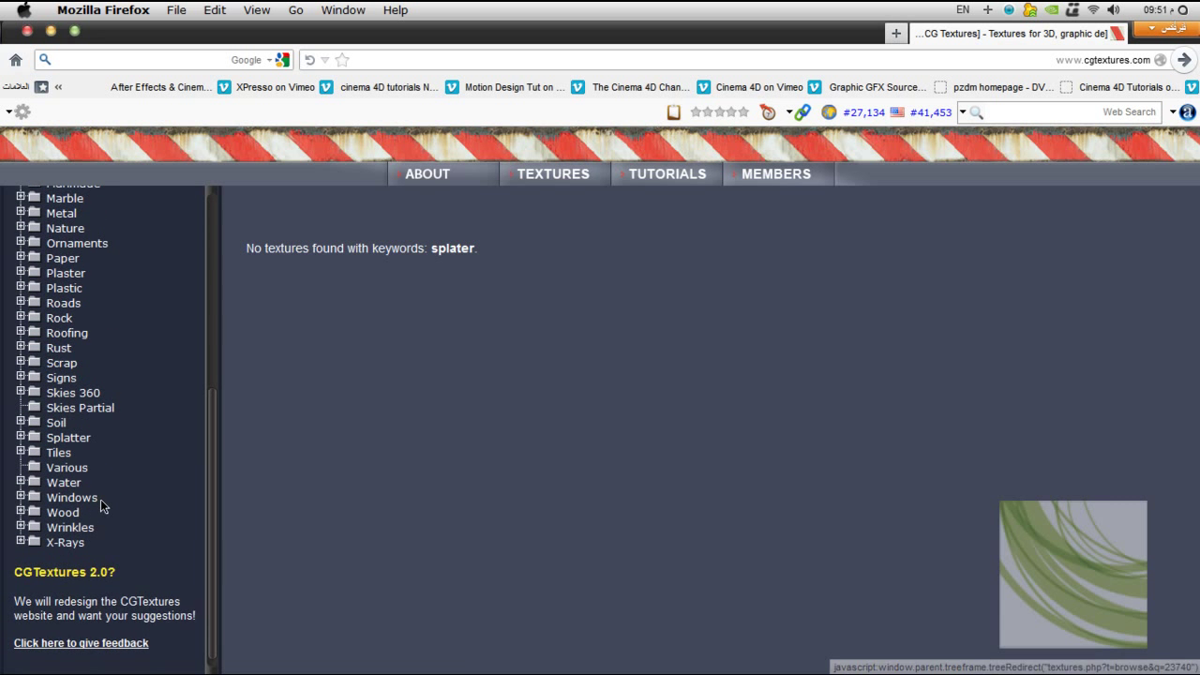
{"action": "scroll", "coordinate": [100, 499], "scroll_direction": "up", "scroll_amount": 6}
{"action": "left_click", "coordinate": [73, 332]}
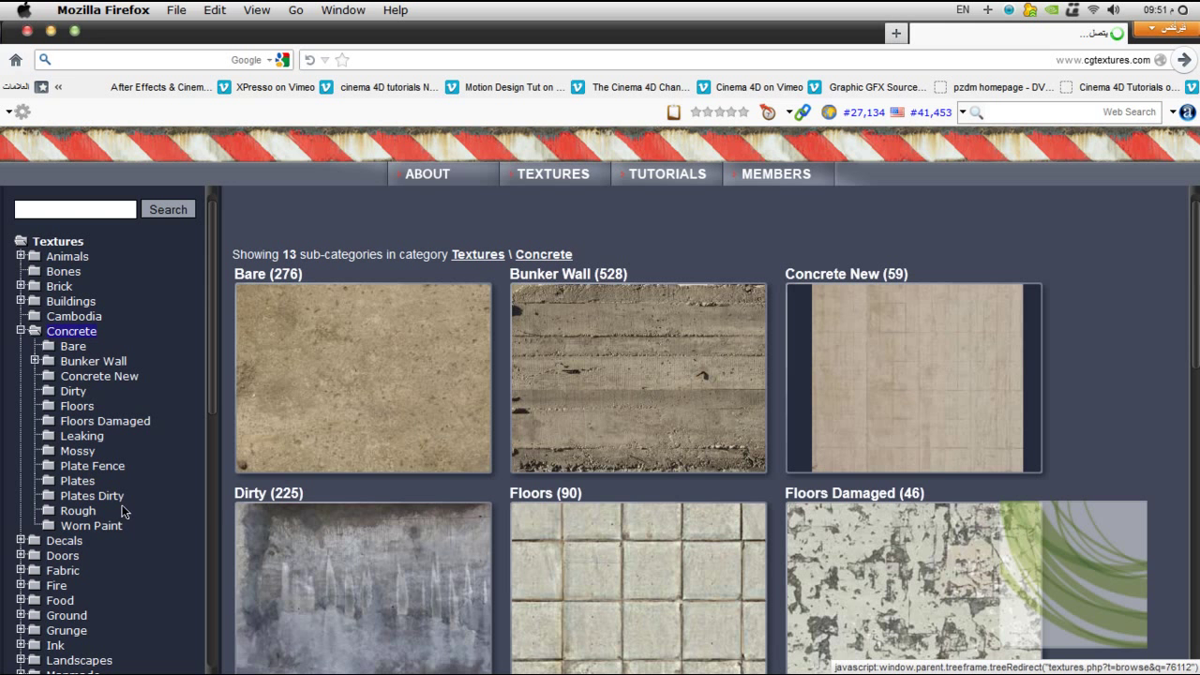
{"action": "left_click", "coordinate": [93, 376]}
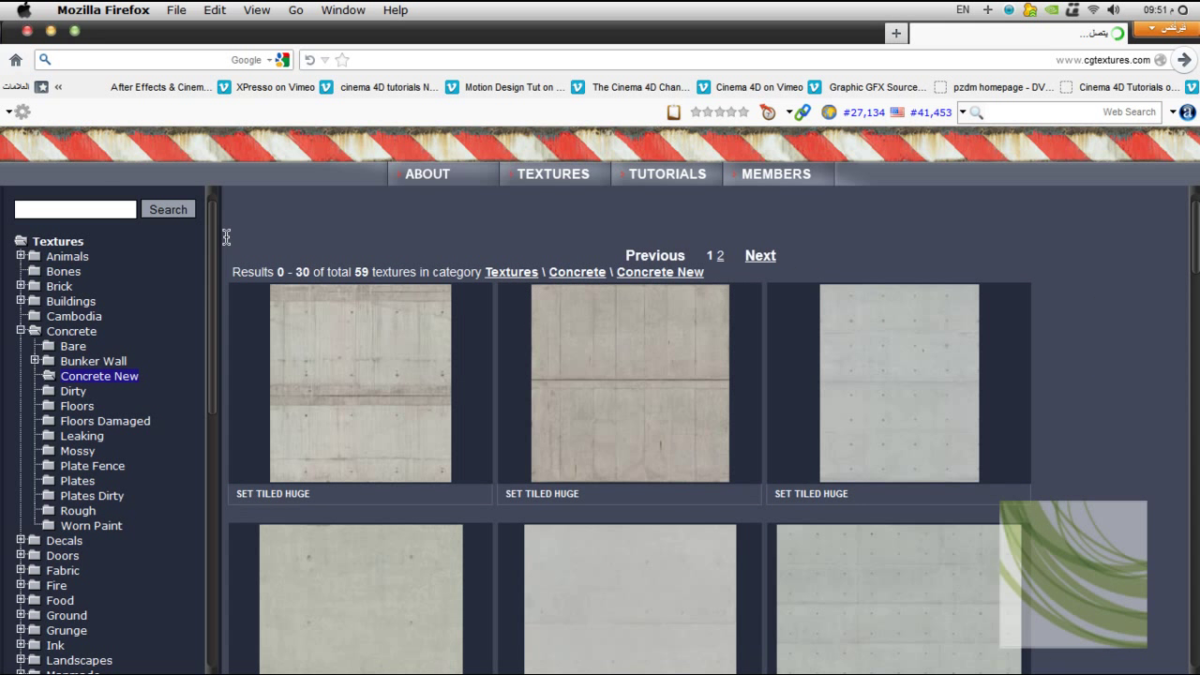
{"action": "scroll", "coordinate": [239, 203], "scroll_direction": "down", "scroll_amount": 2}
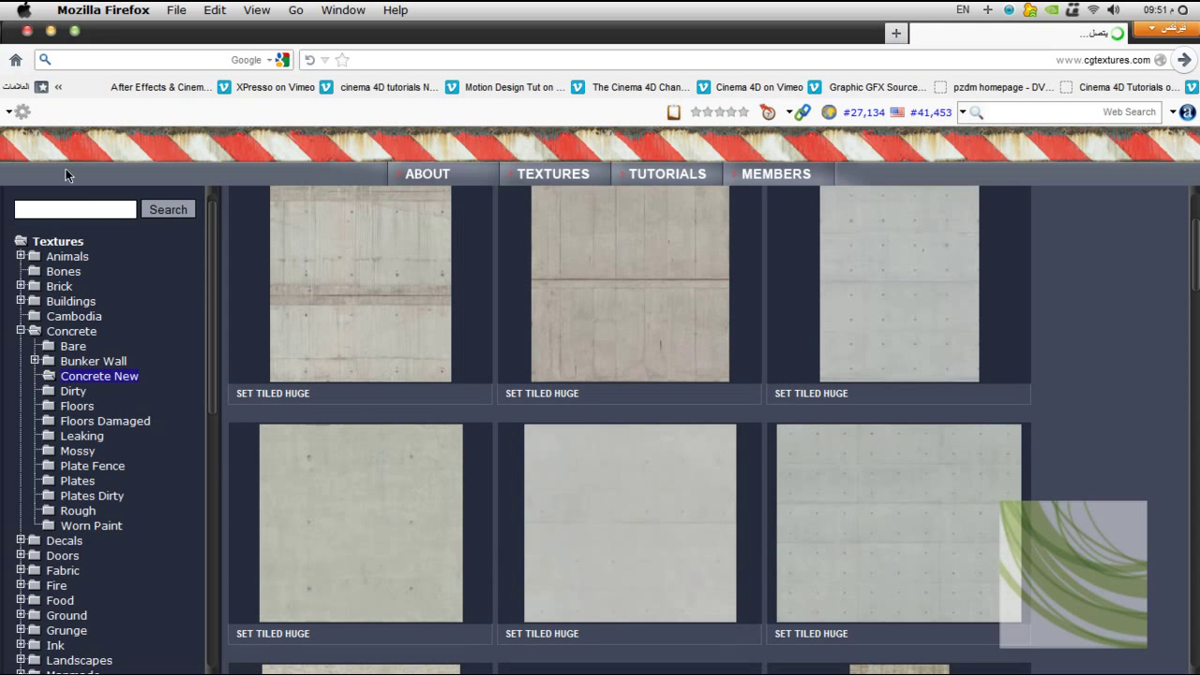
Step: Close Firefox, switch back to Cinema 4D and load scratches.jpg from the tex folder as the Bump channel's paint texture
{"action": "left_click", "coordinate": [27, 31]}
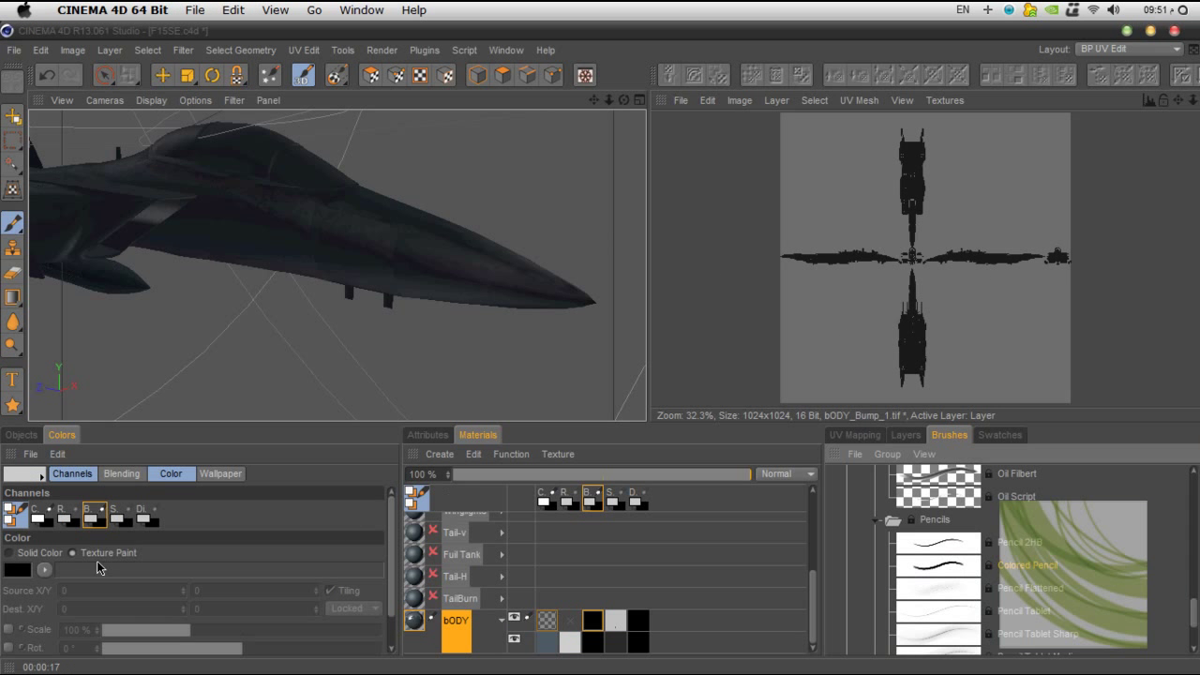
{"action": "left_click", "coordinate": [44, 569]}
{"action": "left_click", "coordinate": [90, 609]}
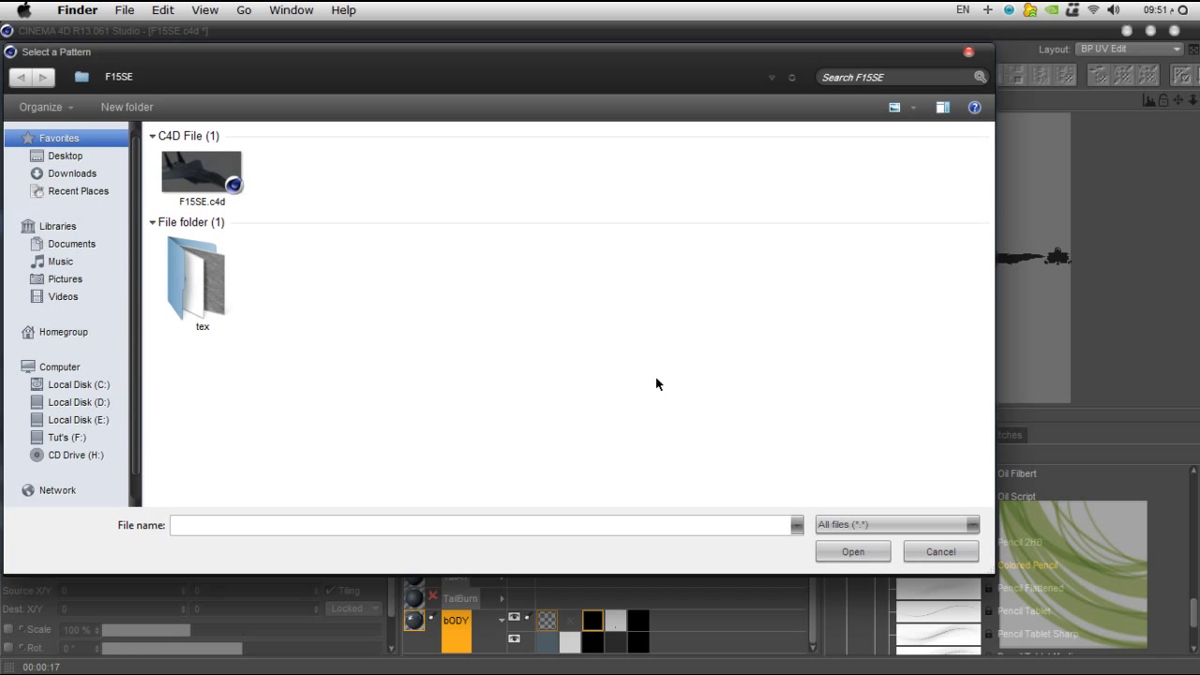
{"action": "double_click", "coordinate": [235, 294]}
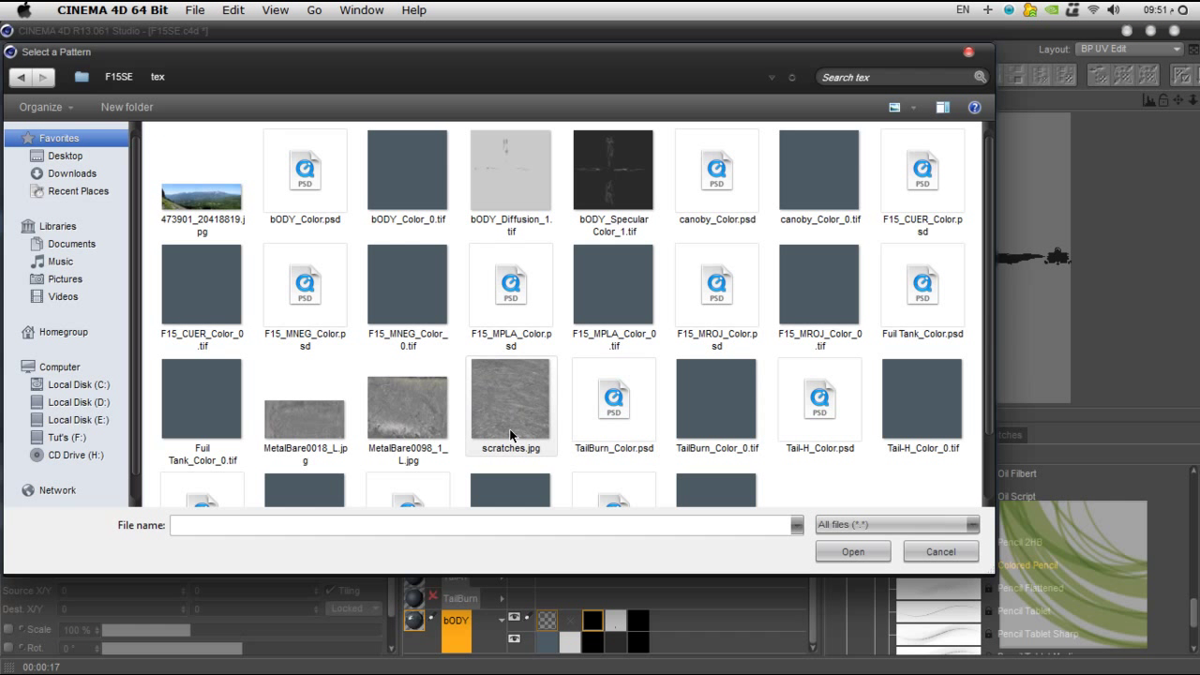
{"action": "left_click", "coordinate": [510, 398]}
{"action": "left_click", "coordinate": [890, 552]}
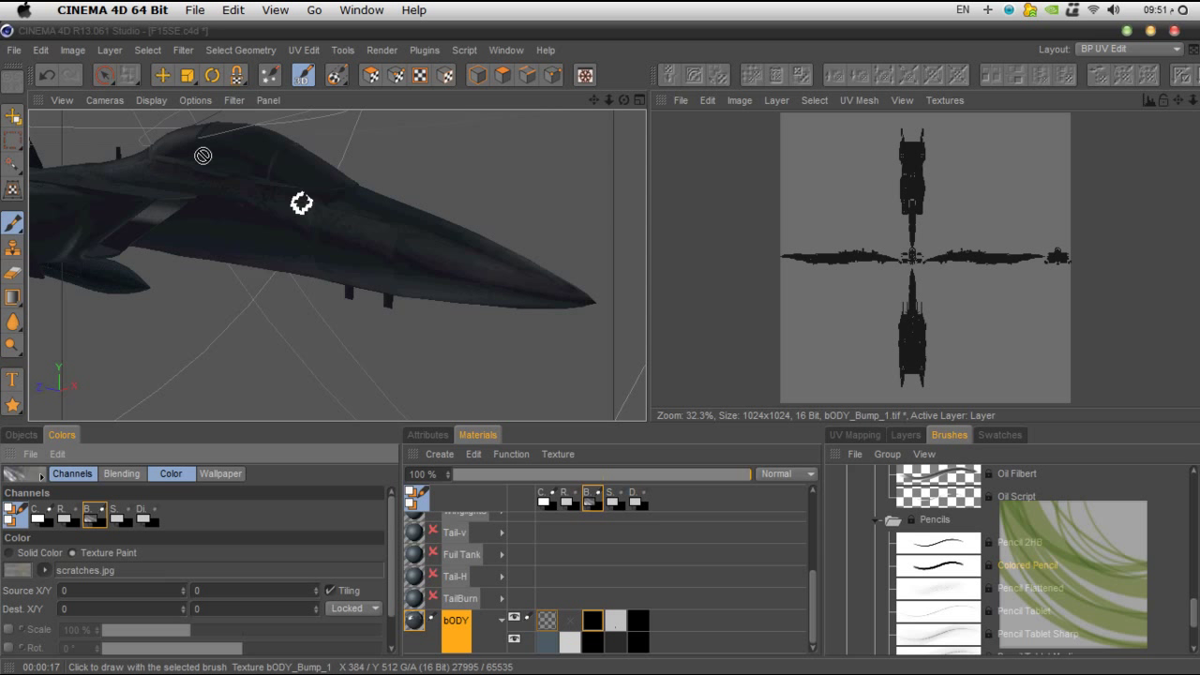
Step: Try a scratches.jpg brush stroke along the side of the jet's nose and check it with a brief test render
{"action": "left_click_drag", "start_coordinate": [525, 286], "coordinate": [343, 233]}
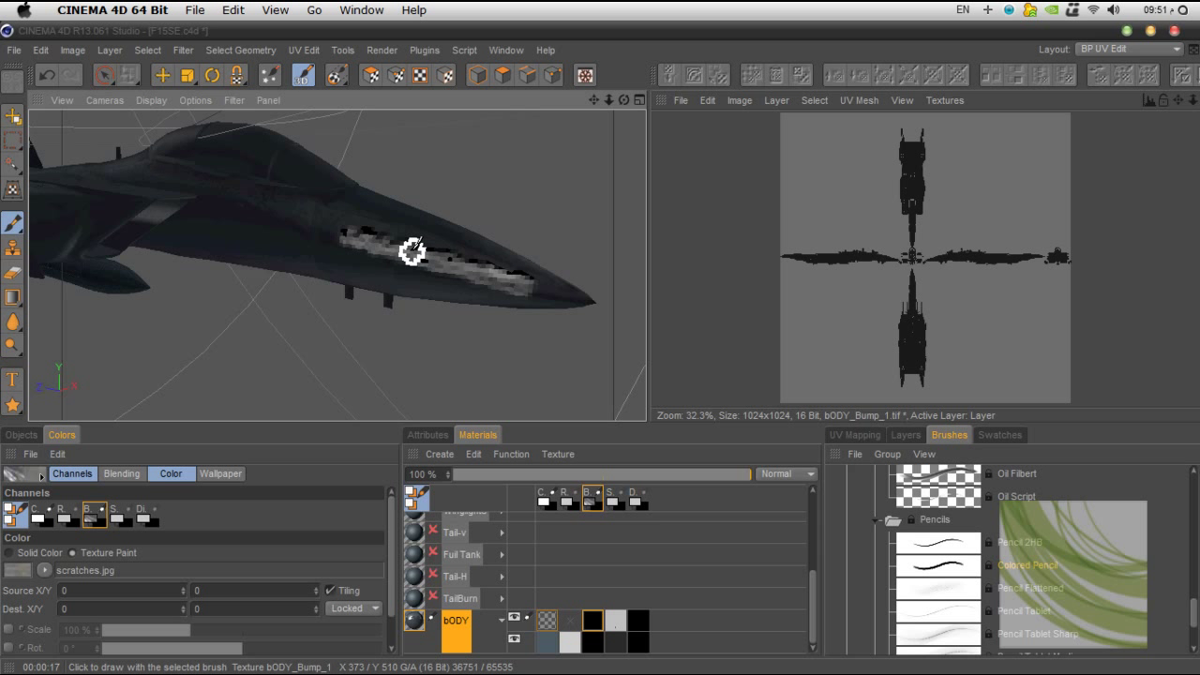
{"action": "key", "text": "shift+r"}
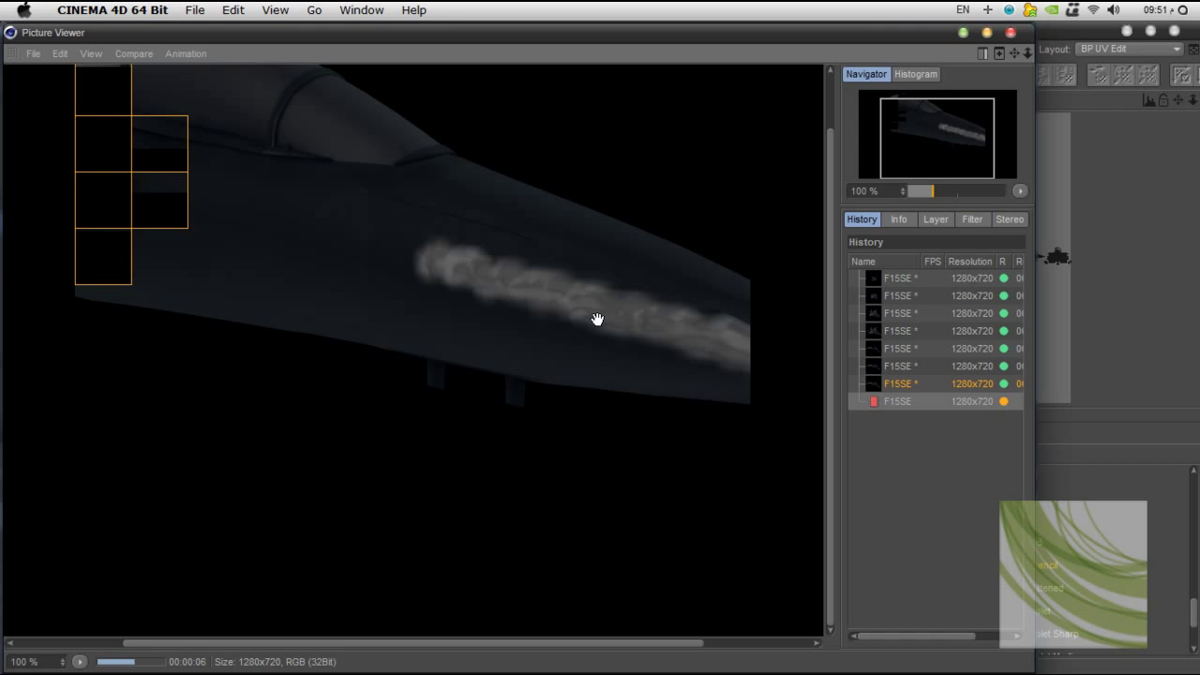
{"action": "key", "text": "shift+r"}
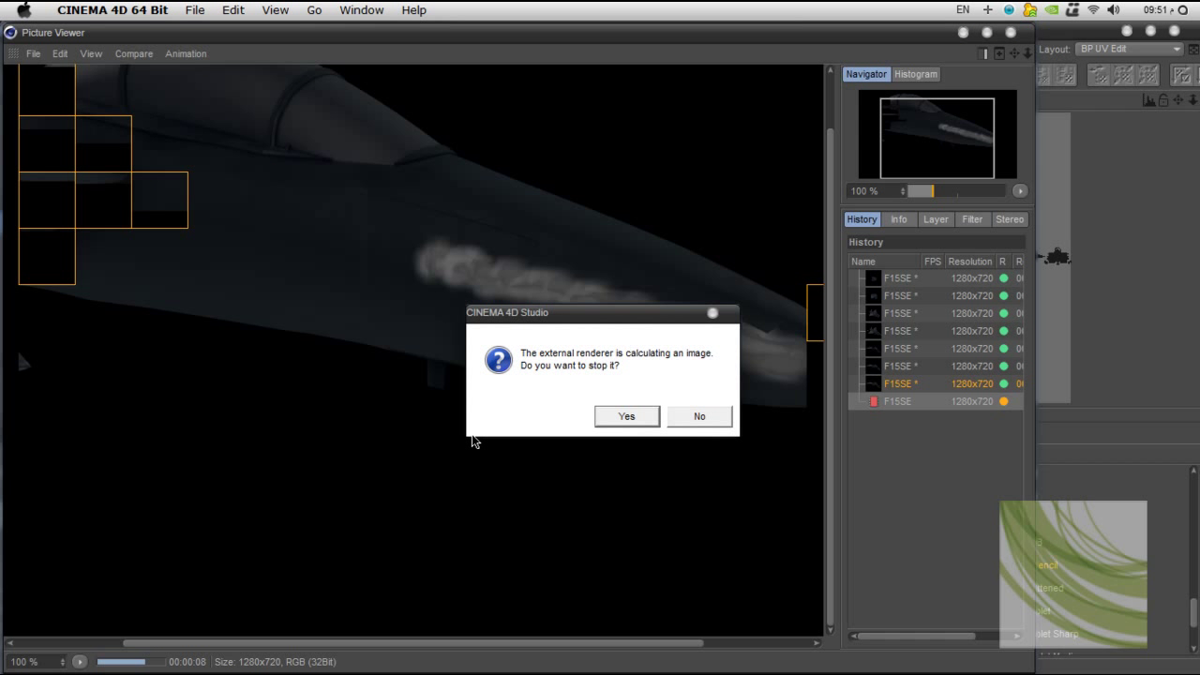
{"action": "left_click", "coordinate": [625, 416]}
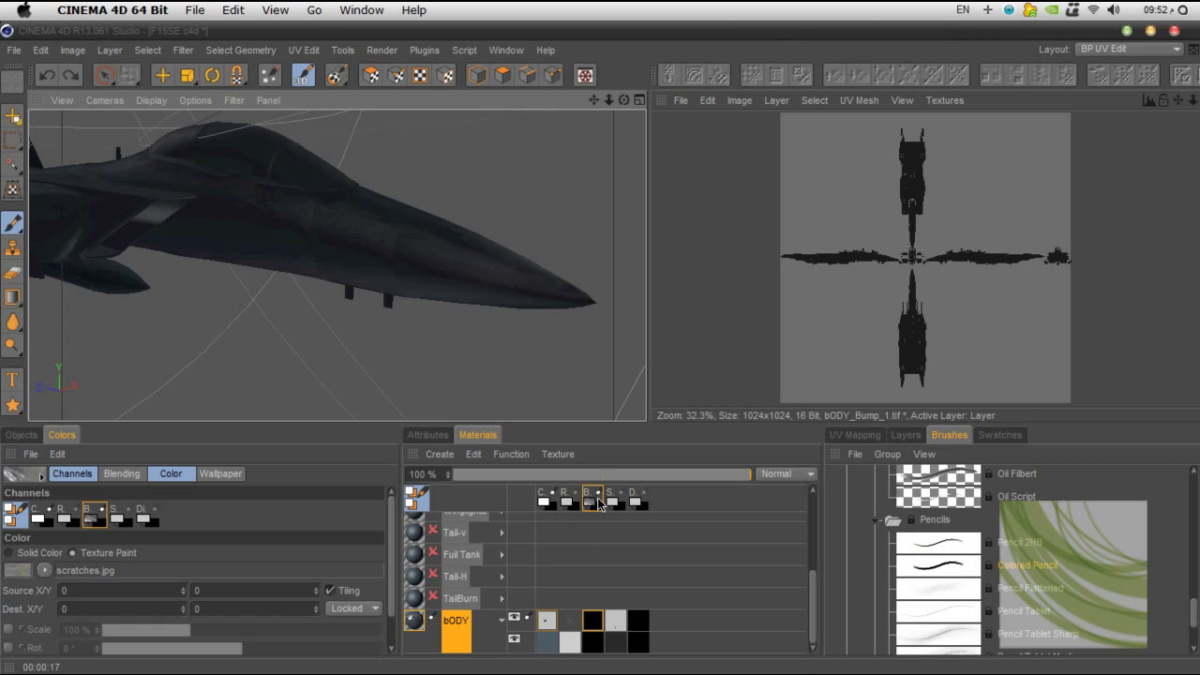
Step: Compare the bODY material's color and bump textures, toggling the visibility of the color texture's upper layer
{"action": "left_click", "coordinate": [547, 503]}
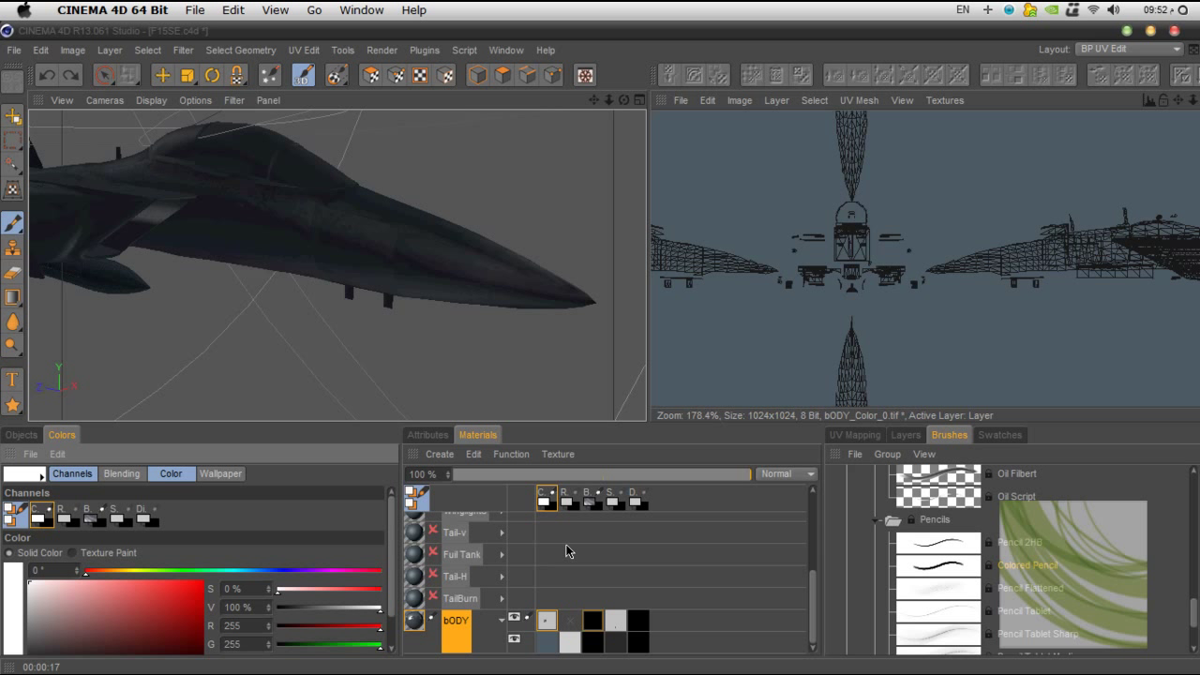
{"action": "left_click", "coordinate": [592, 504]}
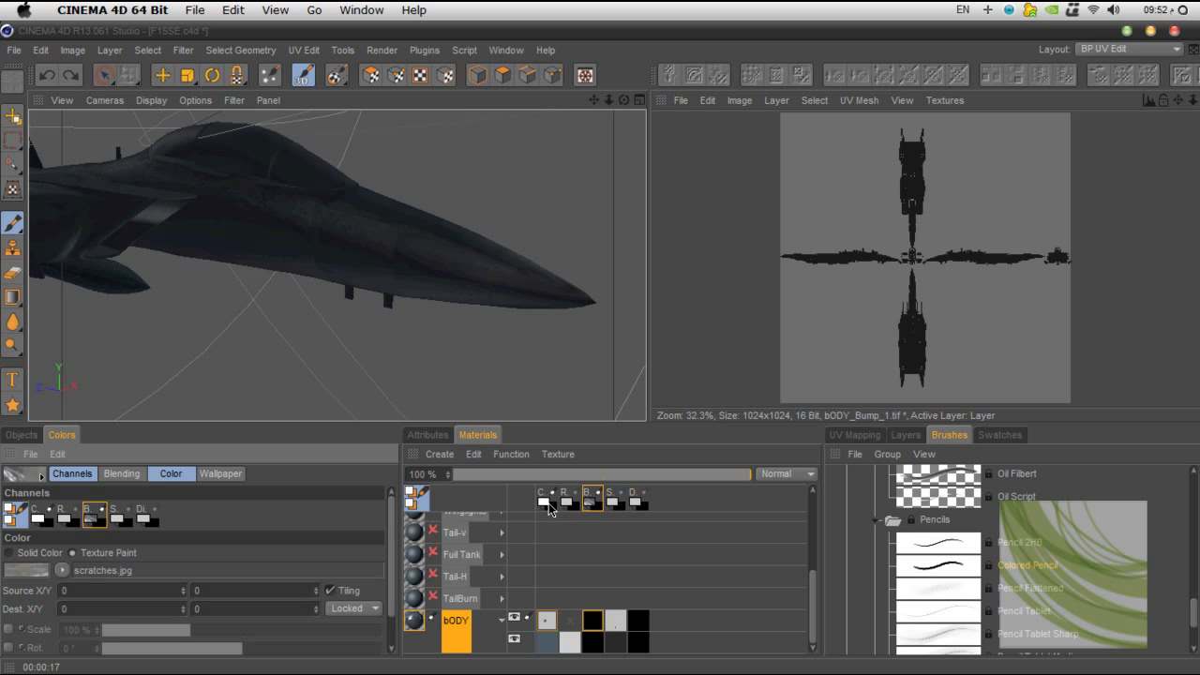
{"action": "left_click", "coordinate": [549, 507]}
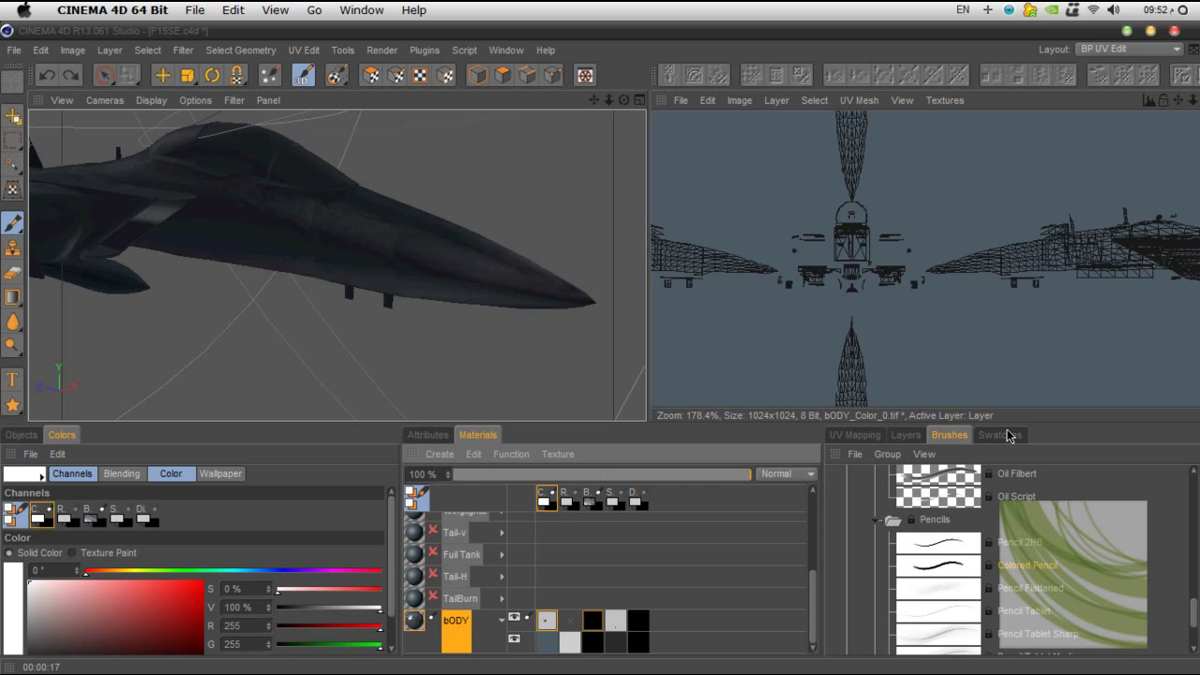
{"action": "left_click", "coordinate": [906, 435]}
{"action": "left_click", "coordinate": [850, 519]}
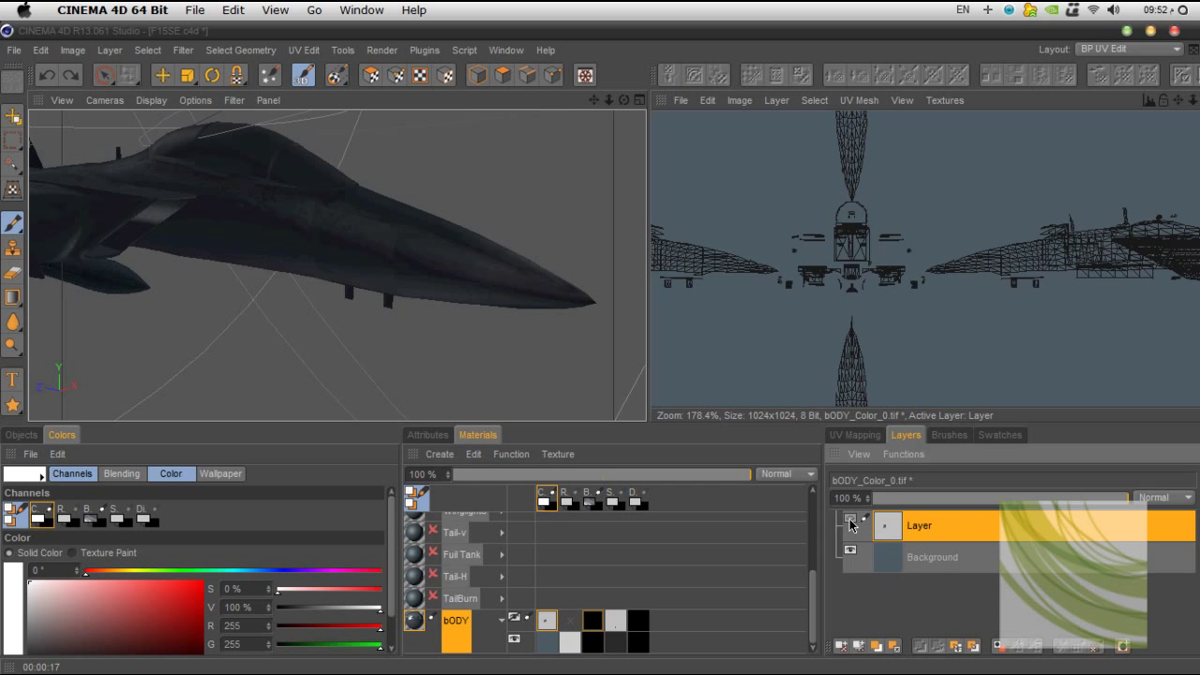
{"action": "left_click", "coordinate": [849, 519]}
{"action": "left_click", "coordinate": [850, 520]}
{"action": "left_click", "coordinate": [849, 520]}
Step: Enable the bODY material's specular channel for painting alongside bump and disable painting on the color channel
{"action": "left_click", "coordinate": [593, 627]}
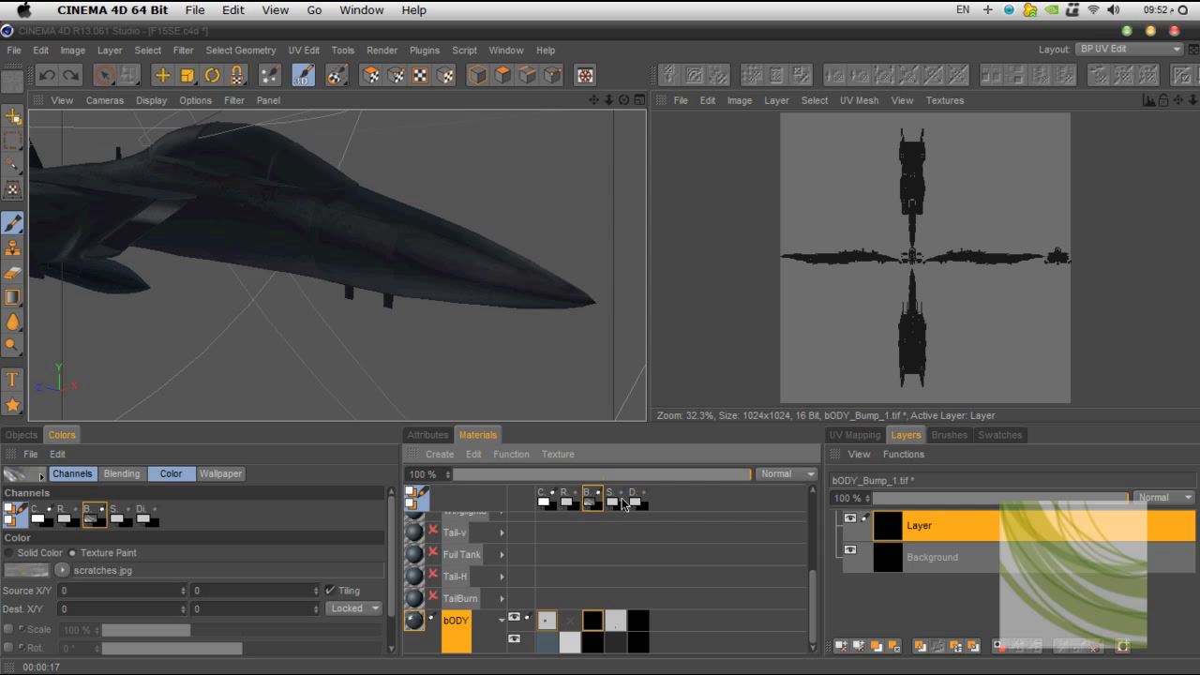
{"action": "left_click", "coordinate": [621, 497]}
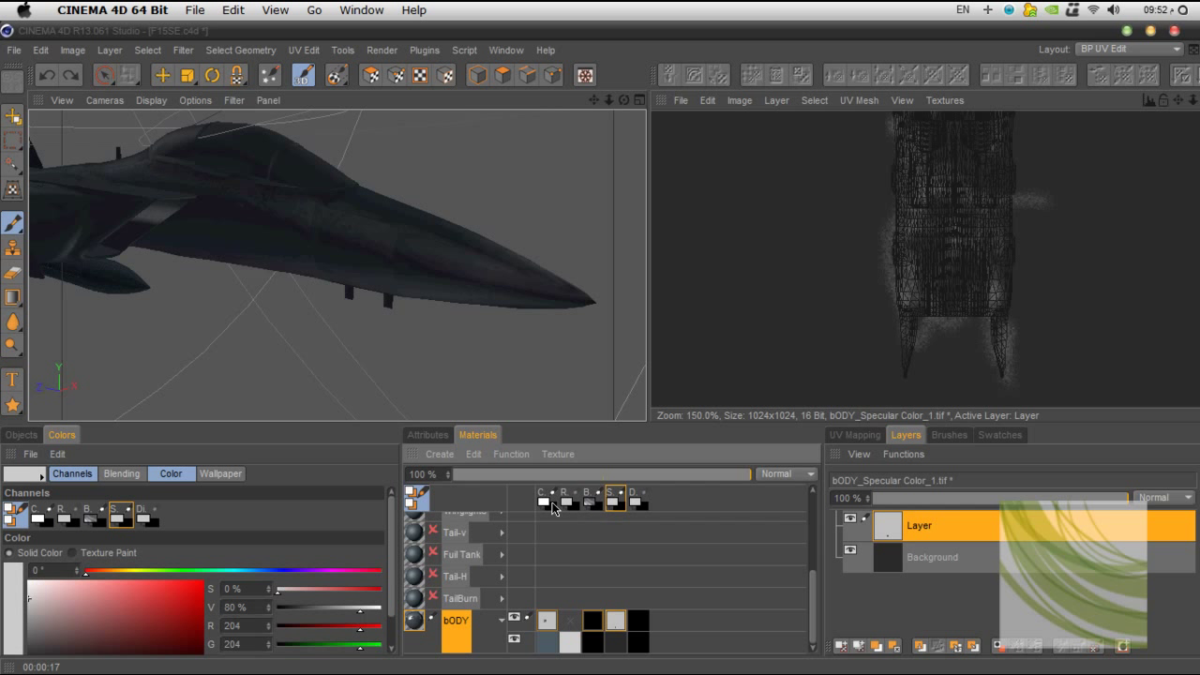
{"action": "left_click", "coordinate": [544, 501]}
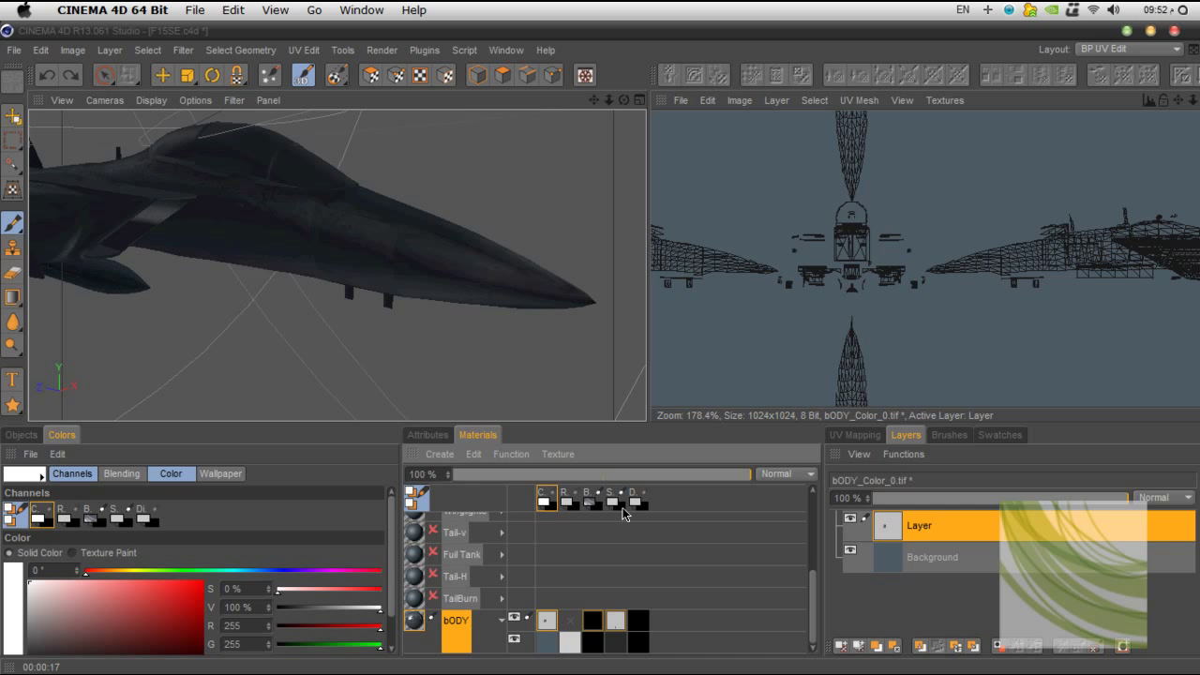
{"action": "left_click", "coordinate": [616, 504]}
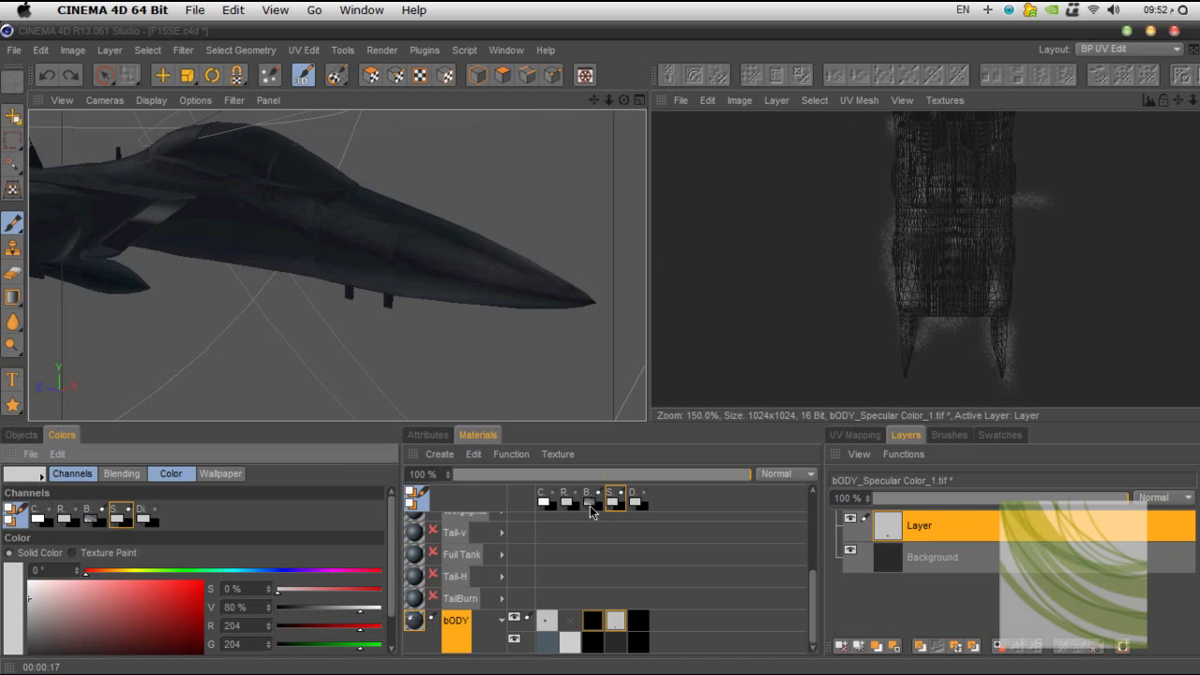
Step: Set the Bump channel to Texture Paint and load scratches.jpg from the tex folder as its paint texture
{"action": "left_click", "coordinate": [589, 505]}
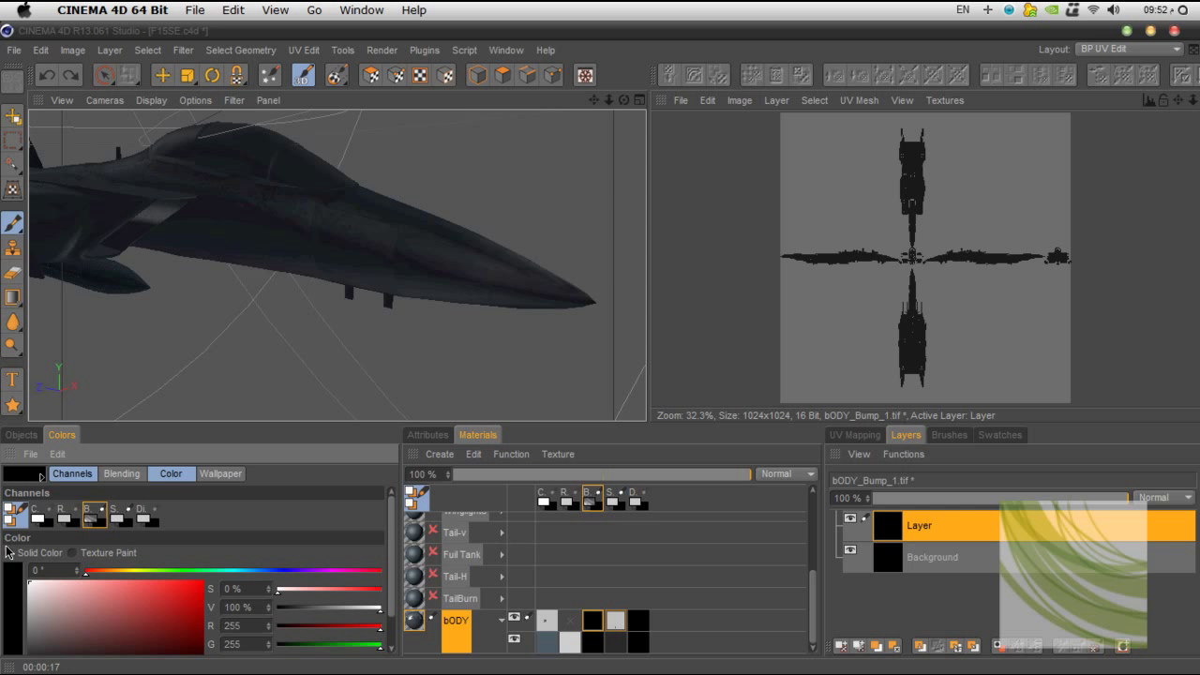
{"action": "left_click", "coordinate": [12, 225]}
{"action": "left_click", "coordinate": [75, 553]}
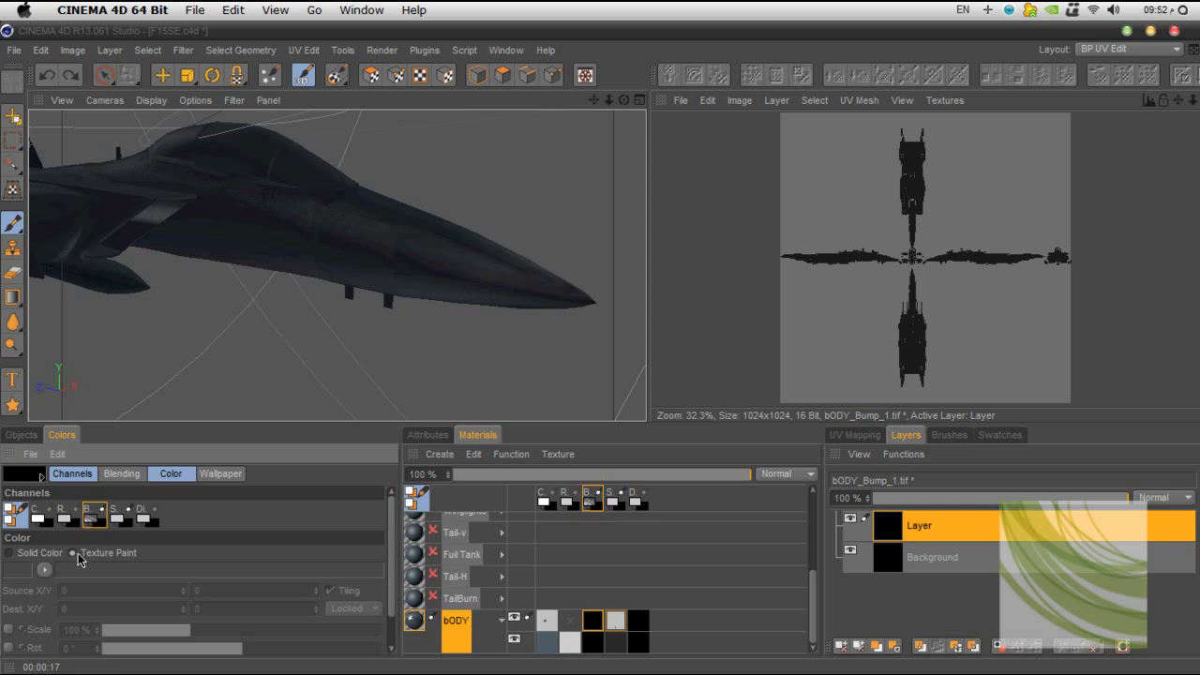
{"action": "left_click", "coordinate": [45, 571]}
{"action": "left_click", "coordinate": [75, 607]}
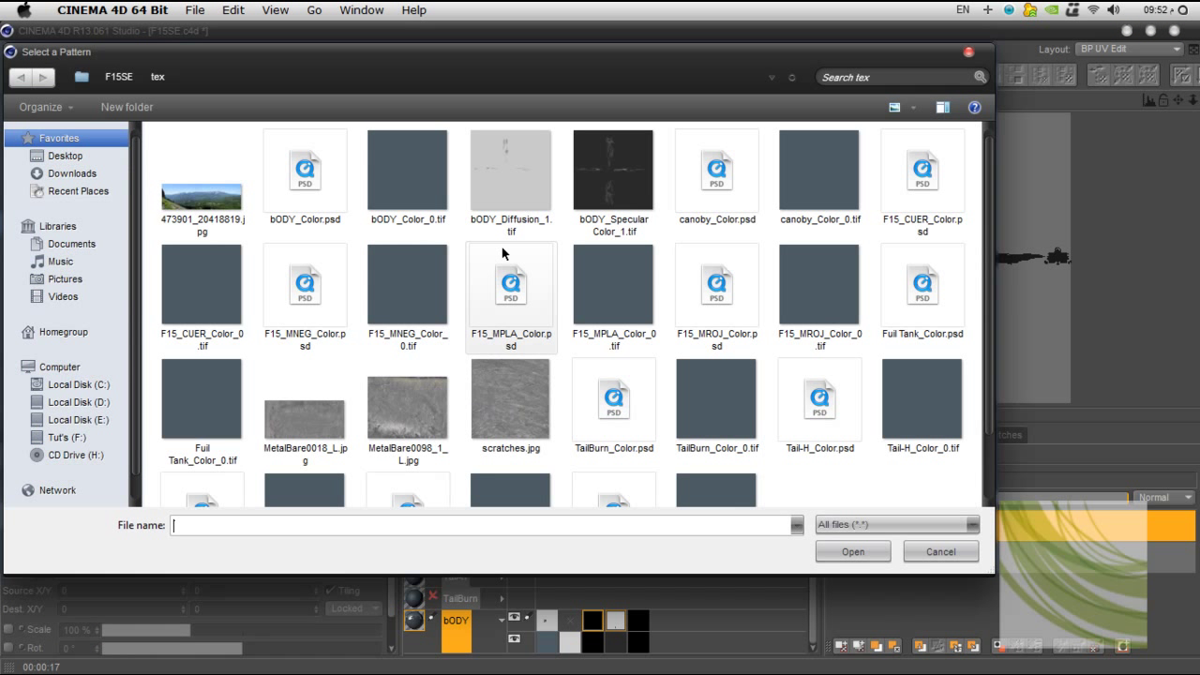
{"action": "double_click", "coordinate": [509, 403]}
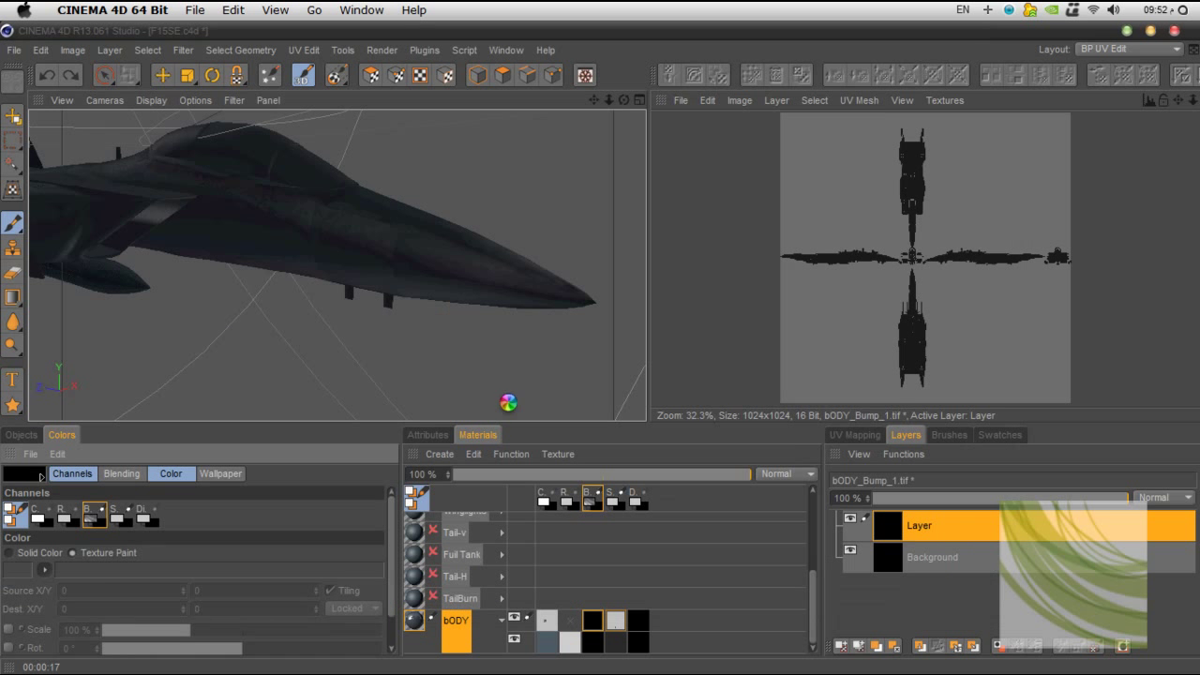
Step: Set the specular color channel to Texture Paint and load scratches.jpg as its paint texture
{"action": "left_click", "coordinate": [622, 512]}
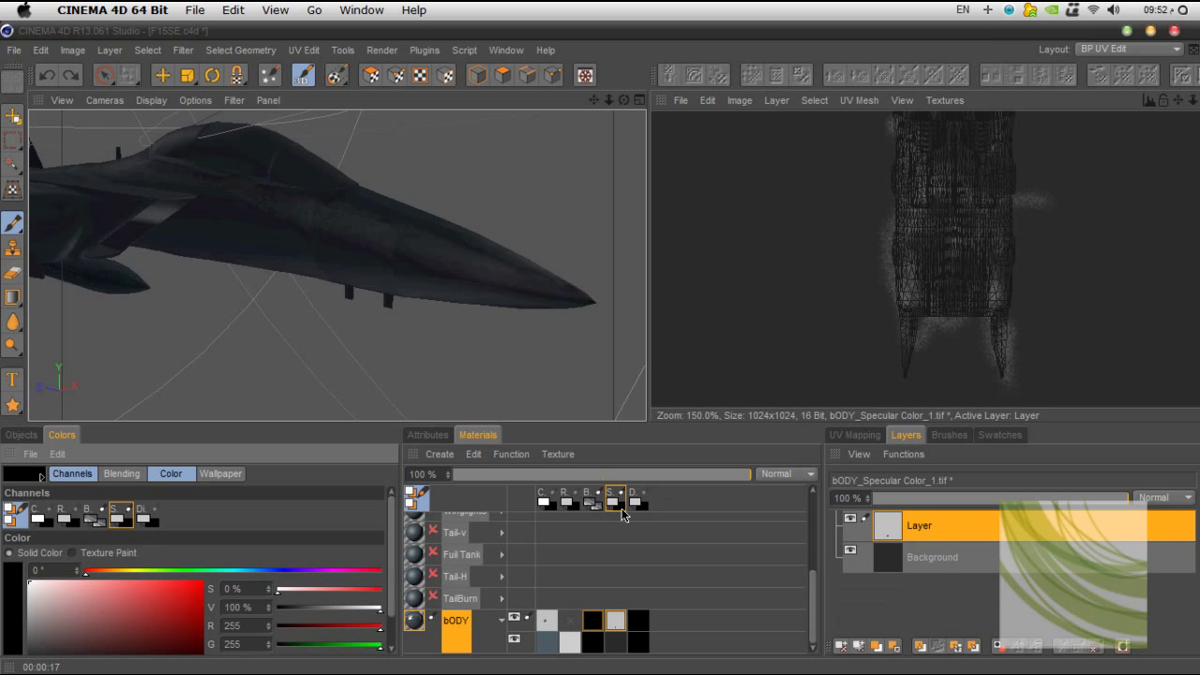
{"action": "left_click", "coordinate": [75, 553]}
{"action": "left_click", "coordinate": [46, 570]}
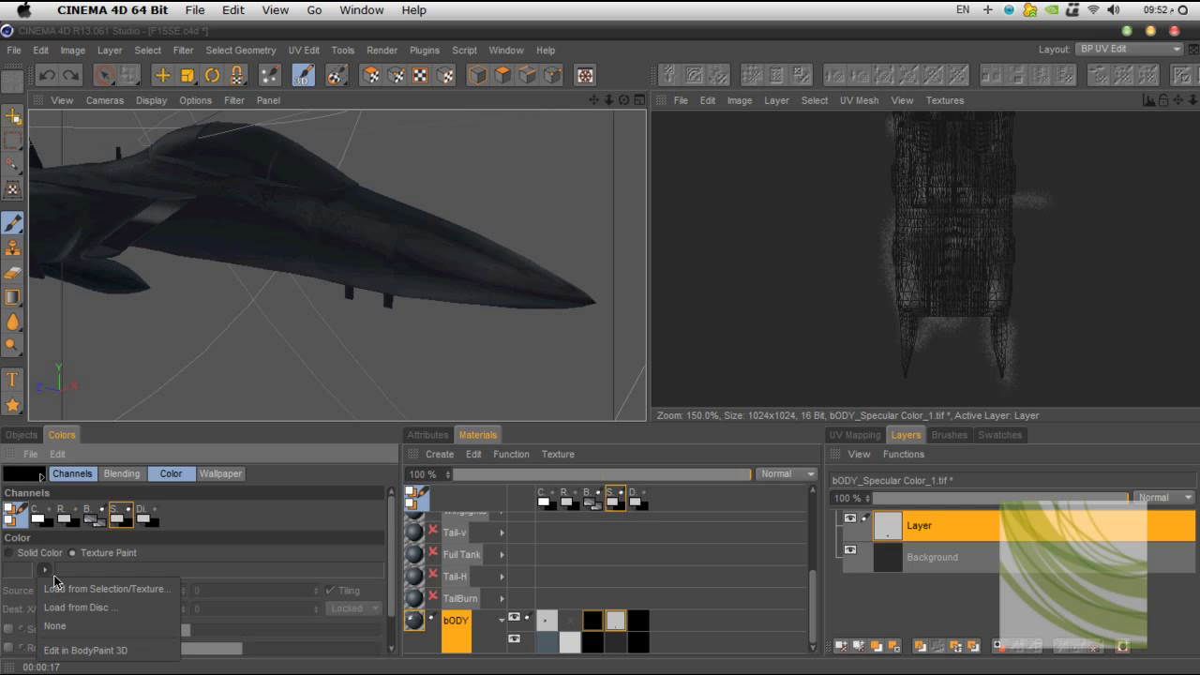
{"action": "left_click", "coordinate": [84, 607]}
{"action": "double_click", "coordinate": [496, 393]}
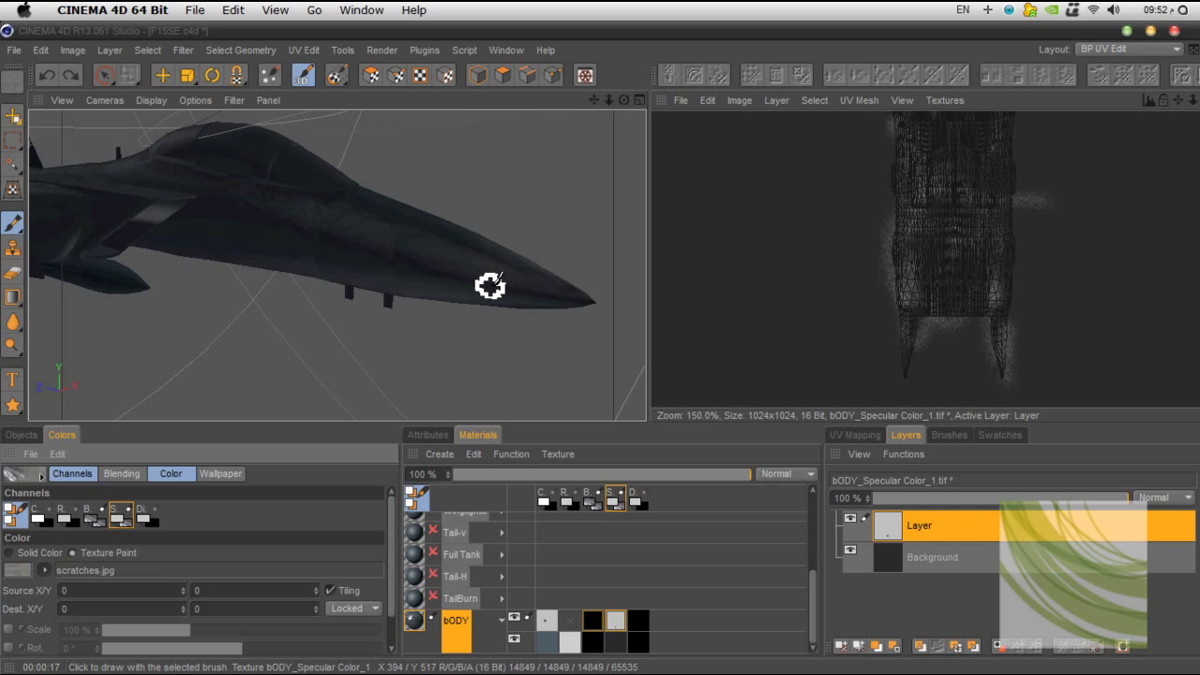
Step: Choose the Pencil Tablet Medium brush and set its pressure to 8 %
{"action": "left_click", "coordinate": [439, 436]}
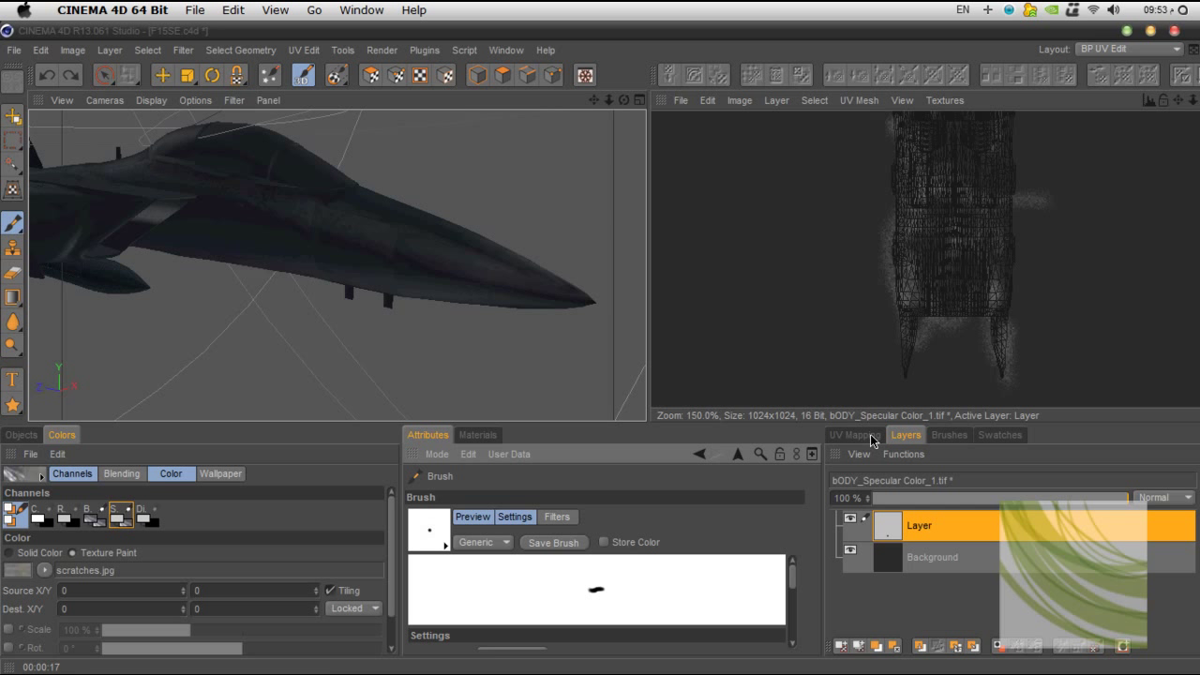
{"action": "left_click", "coordinate": [949, 435]}
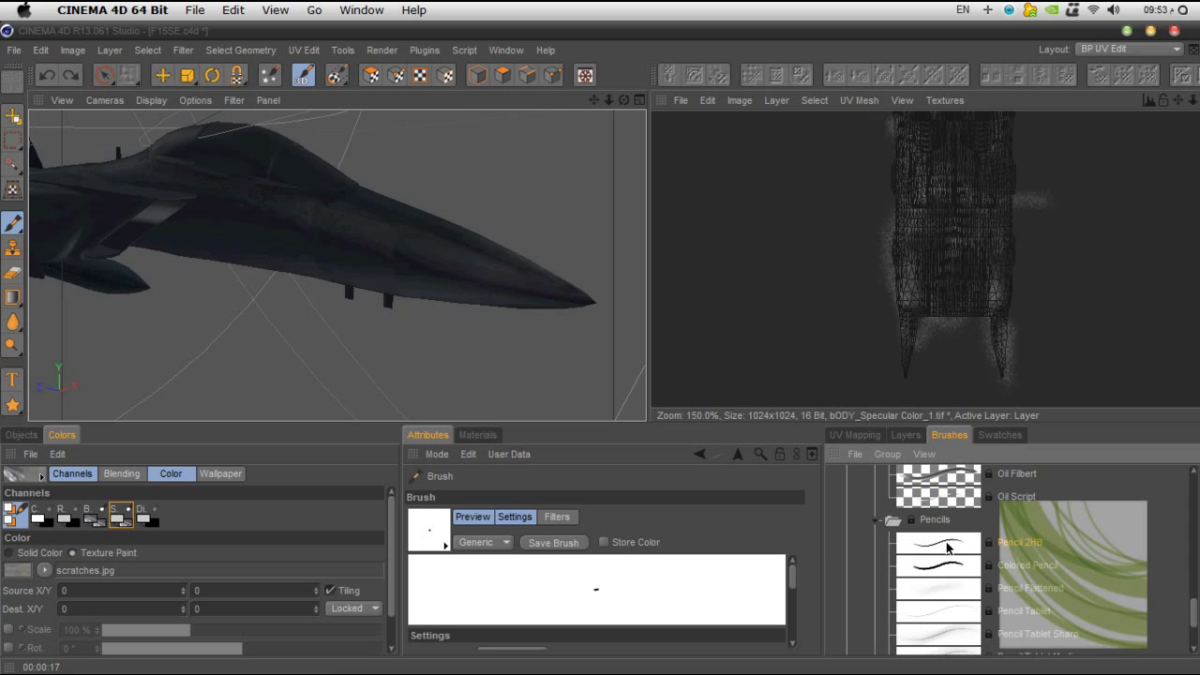
{"action": "scroll", "coordinate": [975, 605], "scroll_direction": "down", "scroll_amount": 3}
{"action": "left_click", "coordinate": [953, 559]}
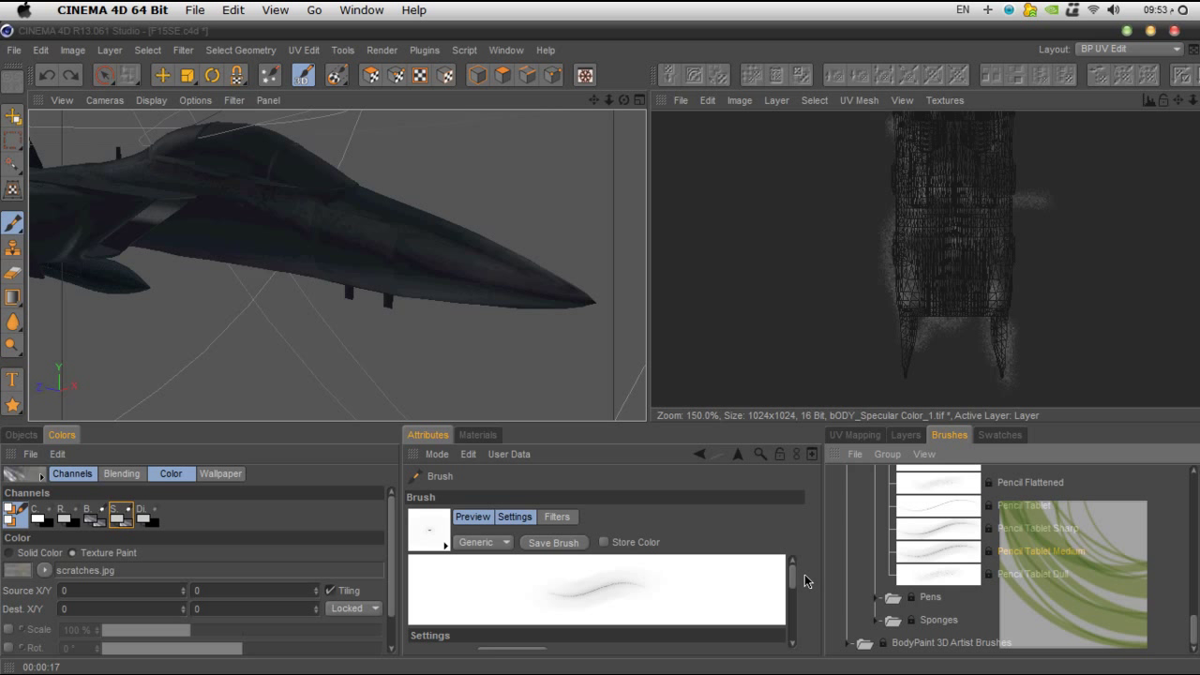
{"action": "scroll", "coordinate": [619, 619], "scroll_direction": "down", "scroll_amount": 4}
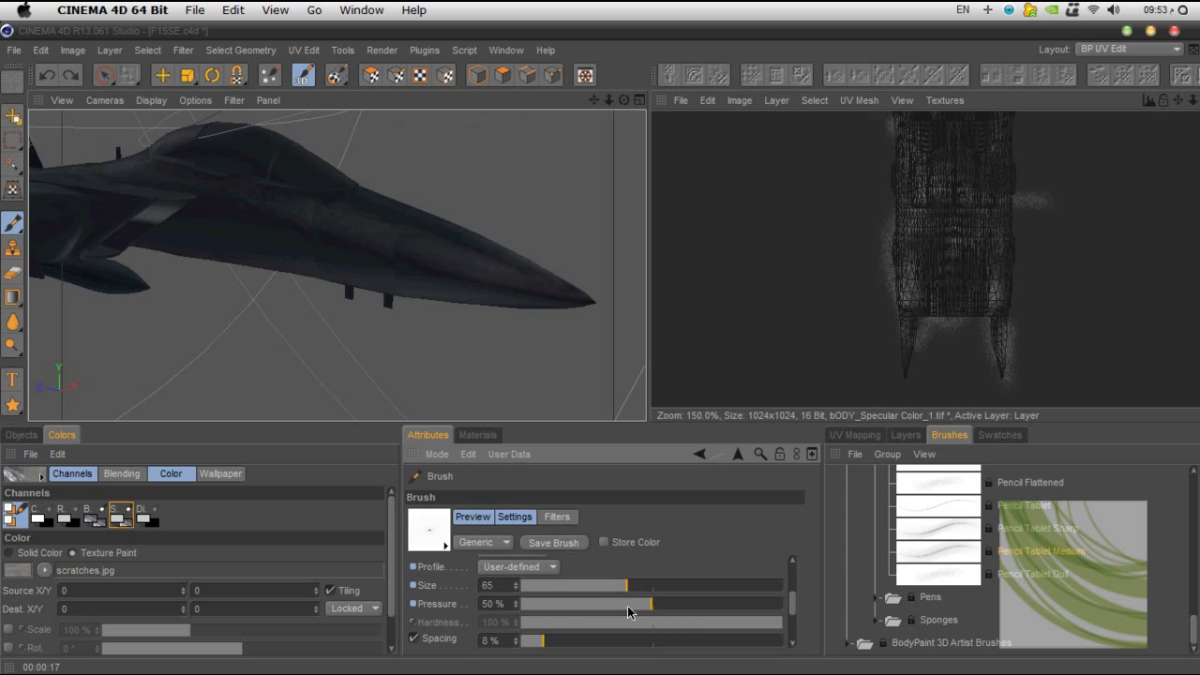
{"action": "left_click_drag", "start_coordinate": [628, 605], "coordinate": [540, 610]}
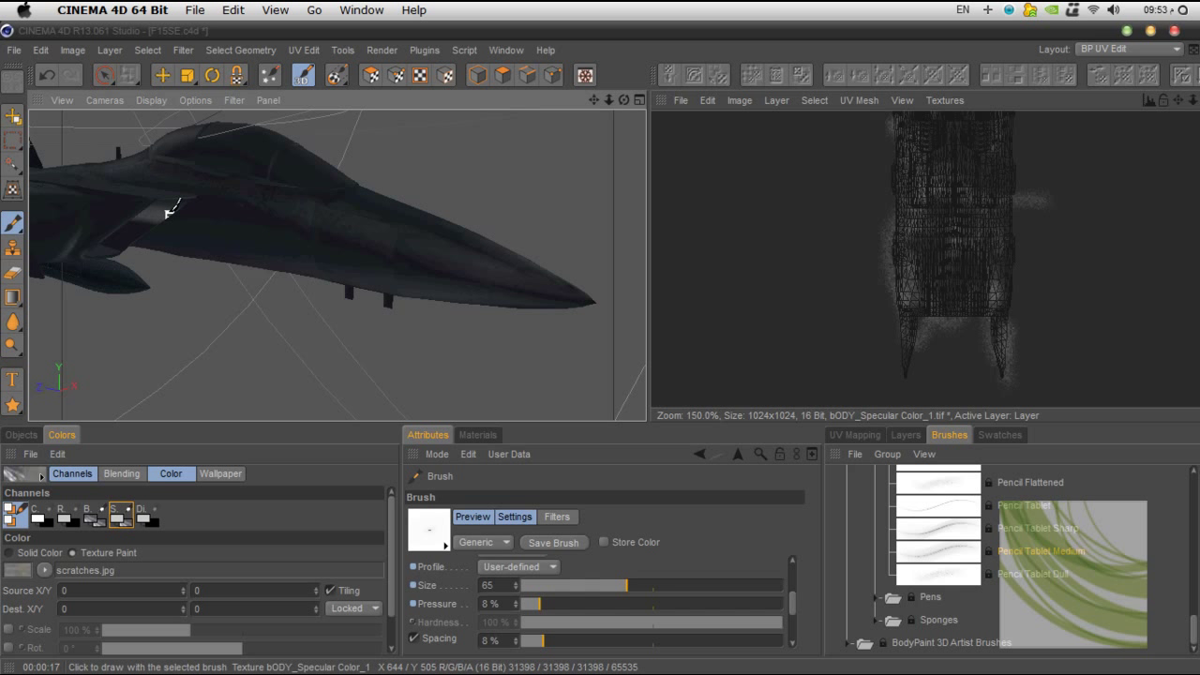
Step: Run a test render, inspect the jet's nose in it, and stop the render
{"action": "key", "text": "shift+r"}
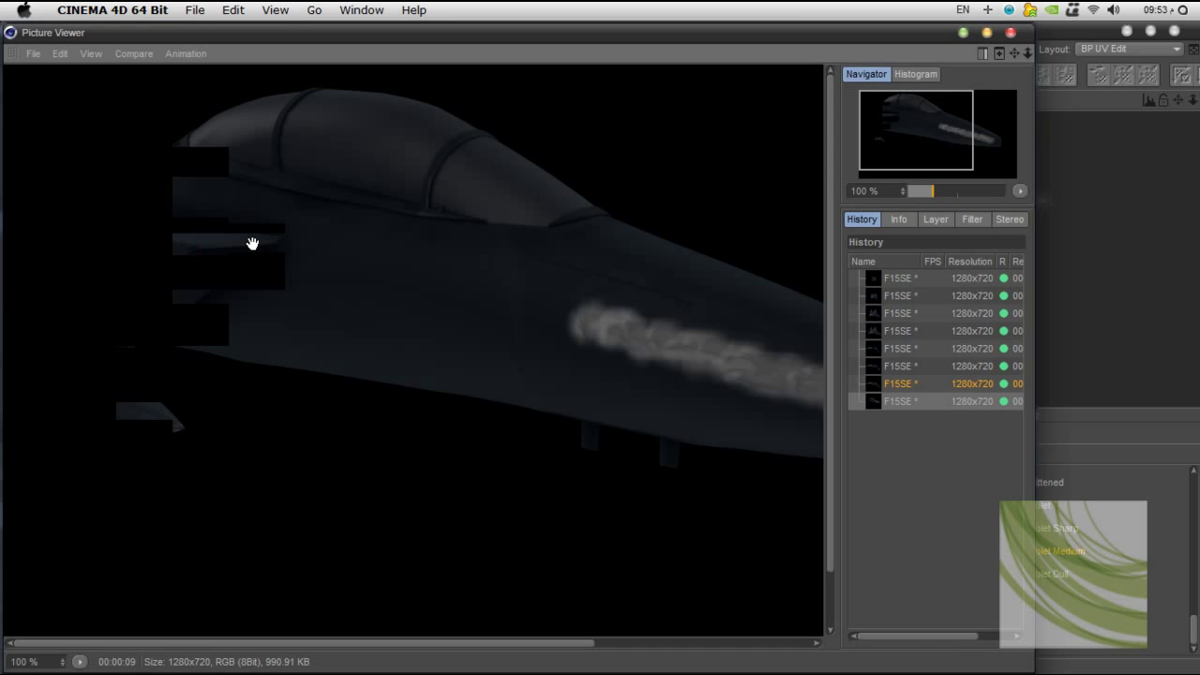
{"action": "left_click_drag", "start_coordinate": [728, 423], "coordinate": [557, 416]}
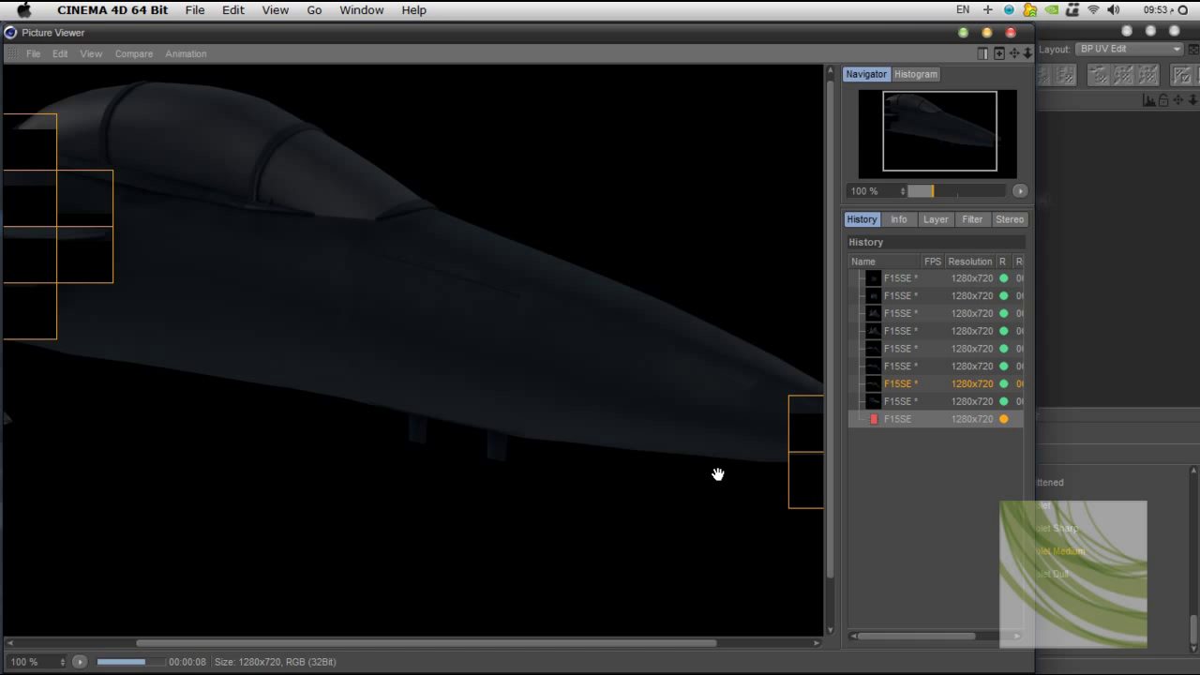
{"action": "left_click", "coordinate": [1010, 32]}
{"action": "left_click", "coordinate": [622, 416]}
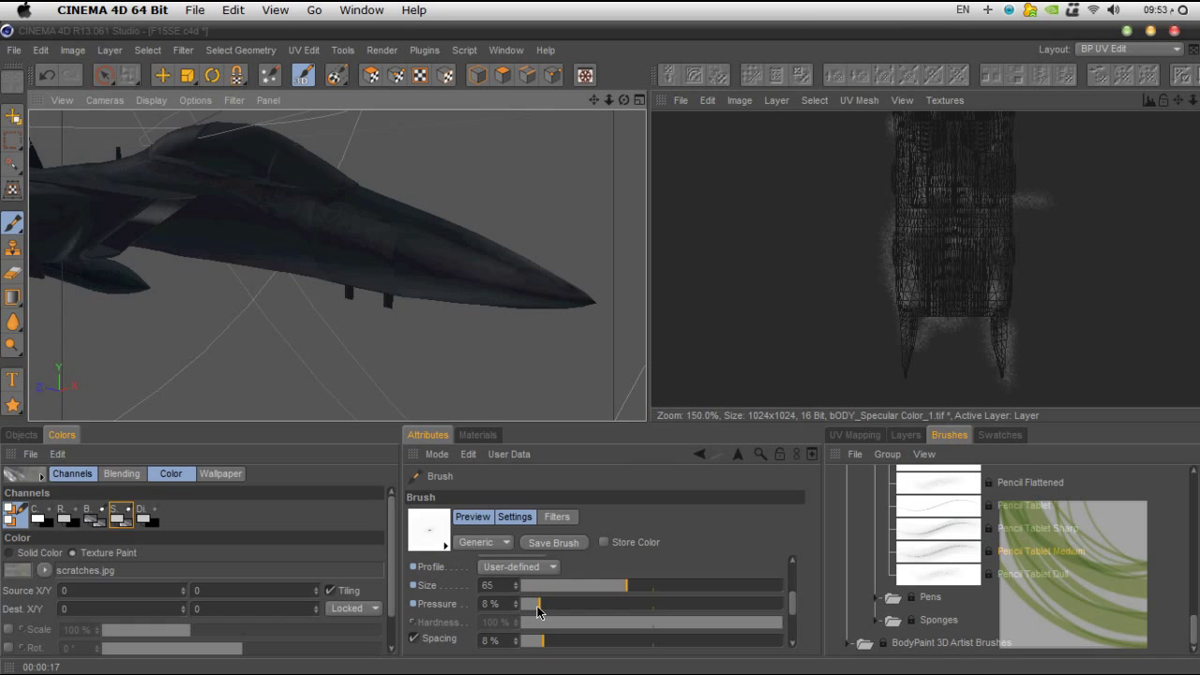
Step: Set the brush pressure to 25 % and check the jet's nose with a brief test render
{"action": "left_click_drag", "start_coordinate": [539, 611], "coordinate": [585, 610]}
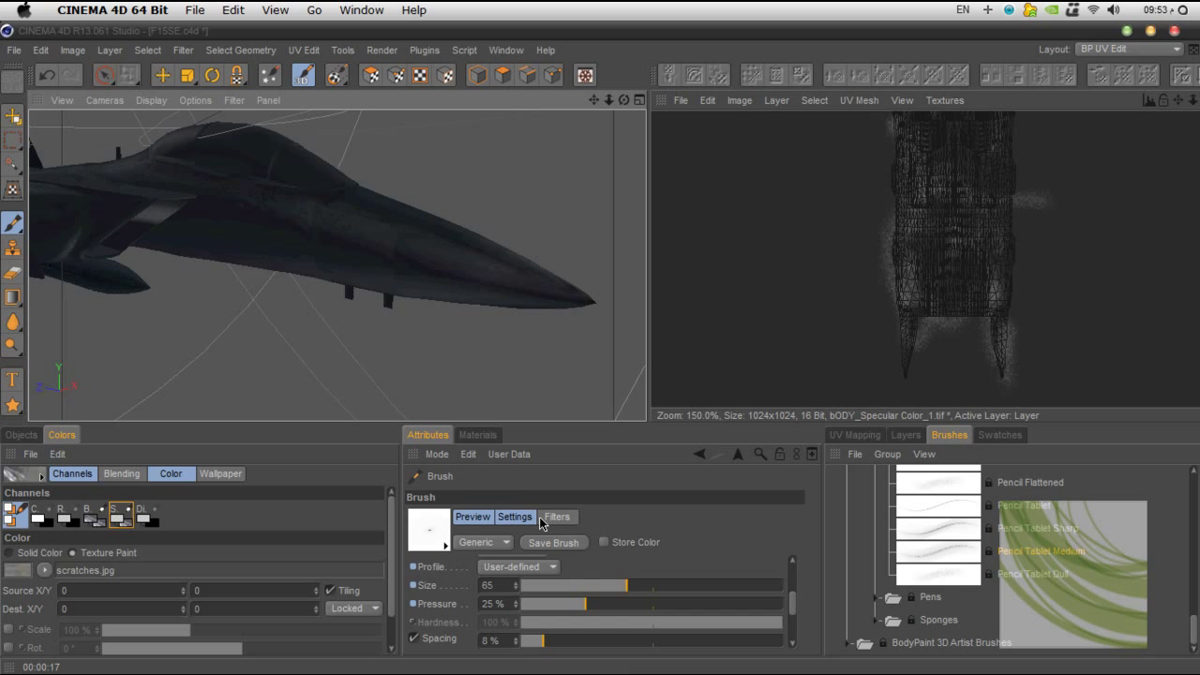
{"action": "left_click", "coordinate": [468, 435]}
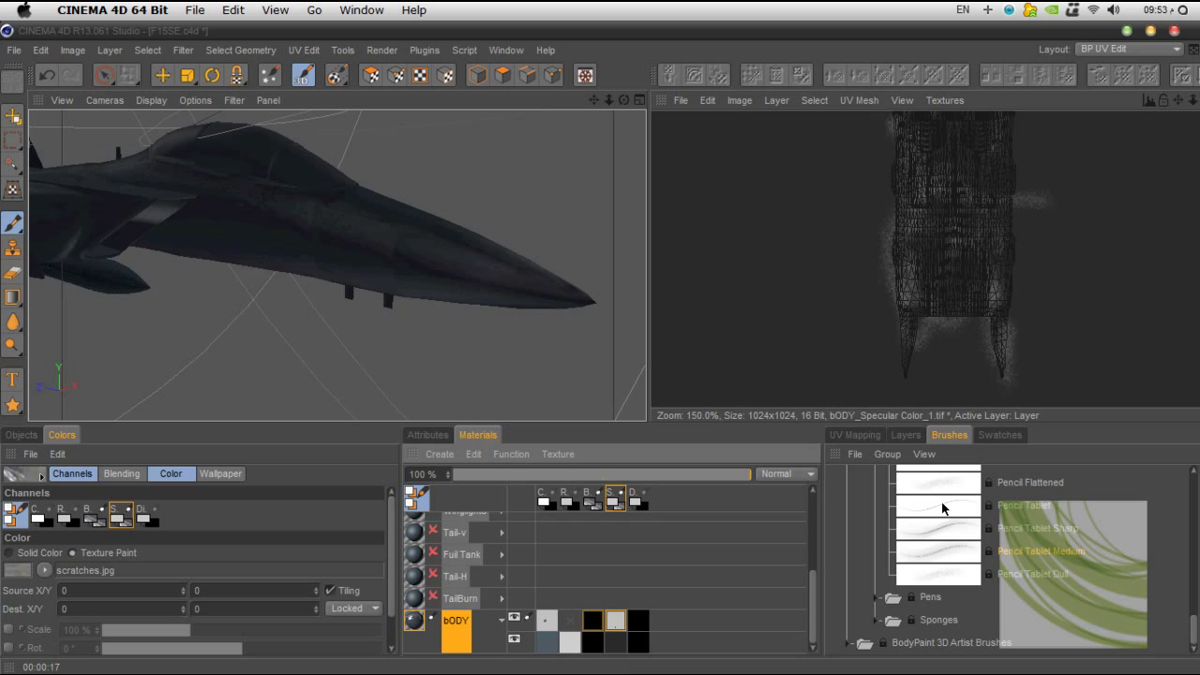
{"action": "key", "text": "shift+r"}
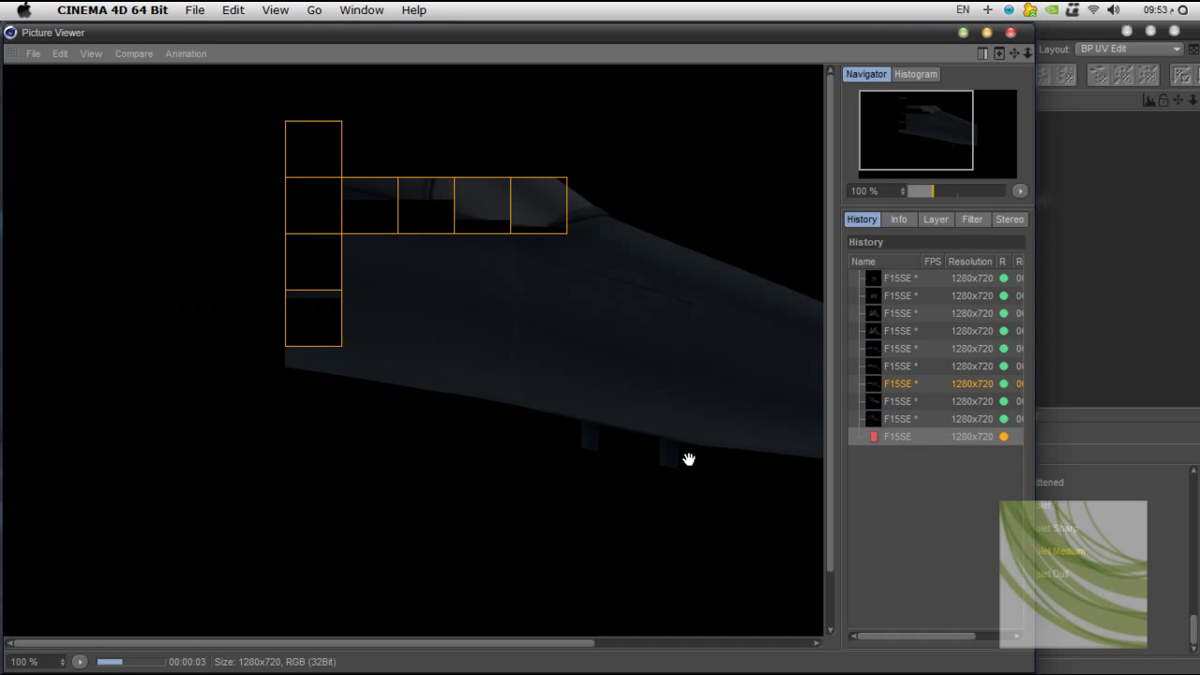
{"action": "left_click", "coordinate": [1010, 32]}
{"action": "left_click", "coordinate": [625, 416]}
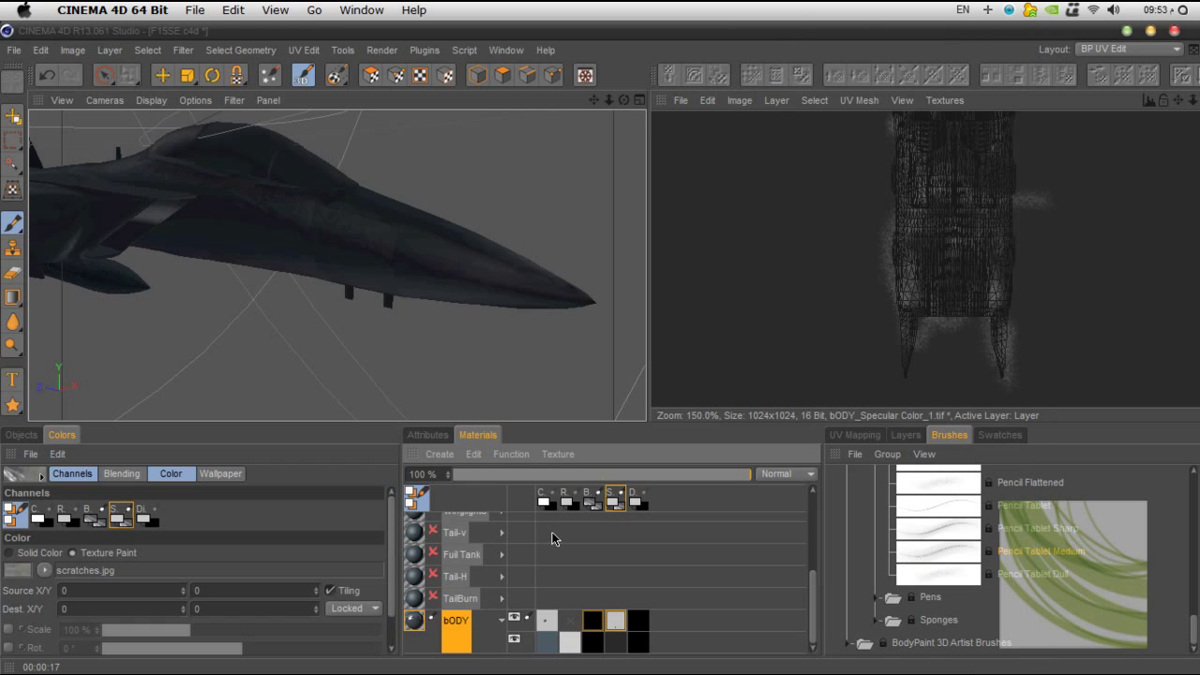
Step: Enable the color channel for painting and load scratches.jpg as its paint texture
{"action": "left_click", "coordinate": [586, 553]}
{"action": "left_click", "coordinate": [544, 500]}
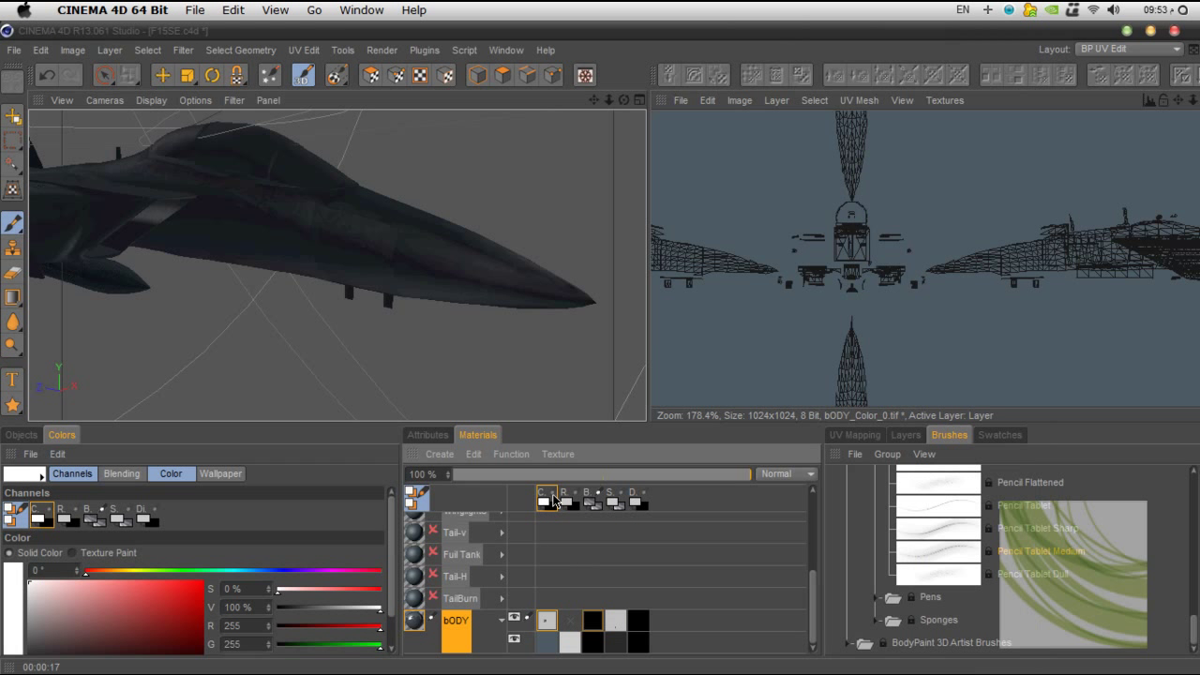
{"action": "left_click", "coordinate": [74, 553]}
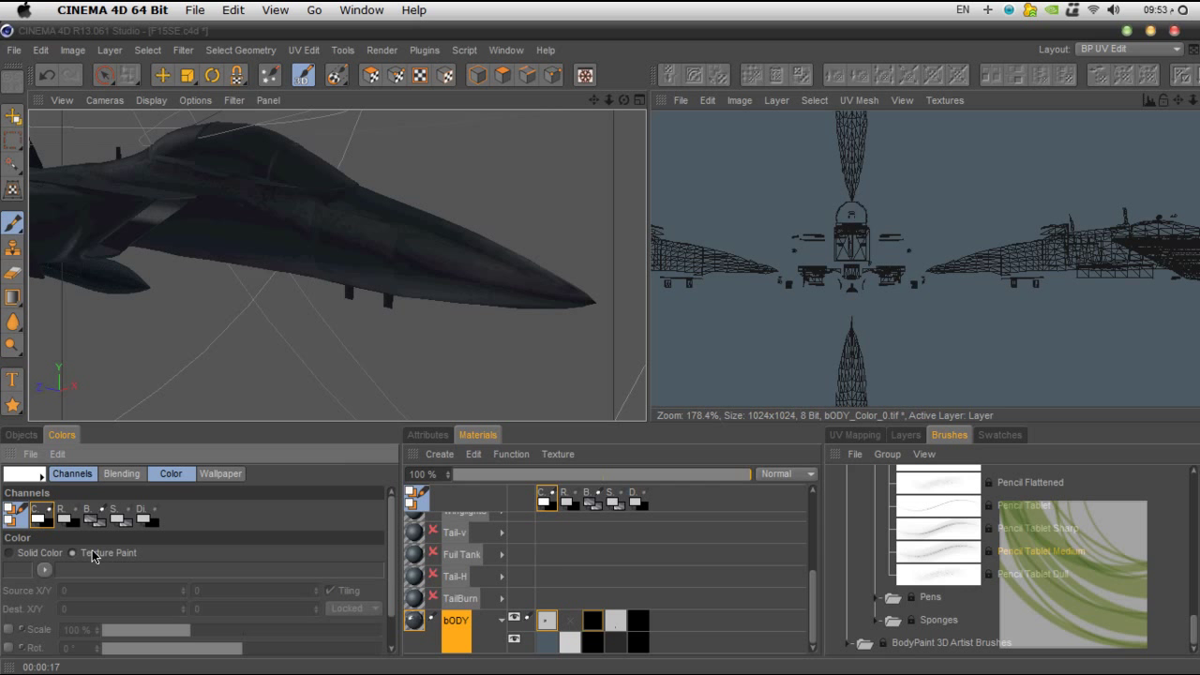
{"action": "left_click", "coordinate": [44, 569]}
{"action": "left_click", "coordinate": [258, 605]}
{"action": "double_click", "coordinate": [497, 393]}
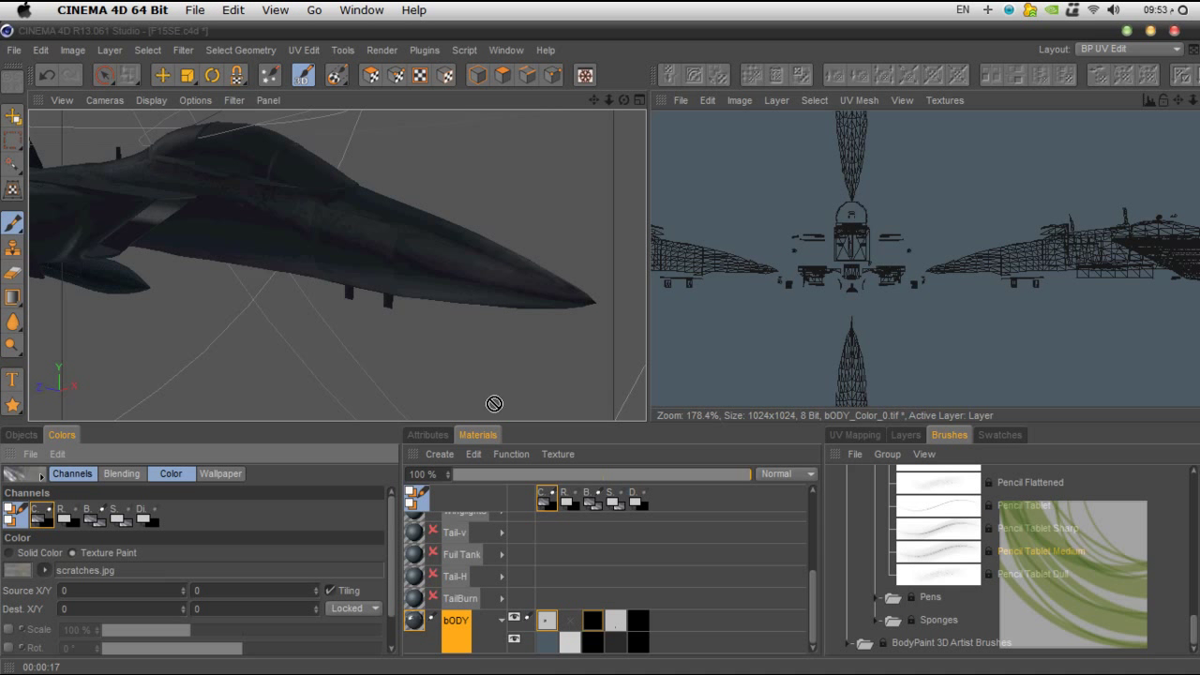
Step: Set the brush pressure to 38 % for painting the jet's nose
{"action": "left_click", "coordinate": [428, 434]}
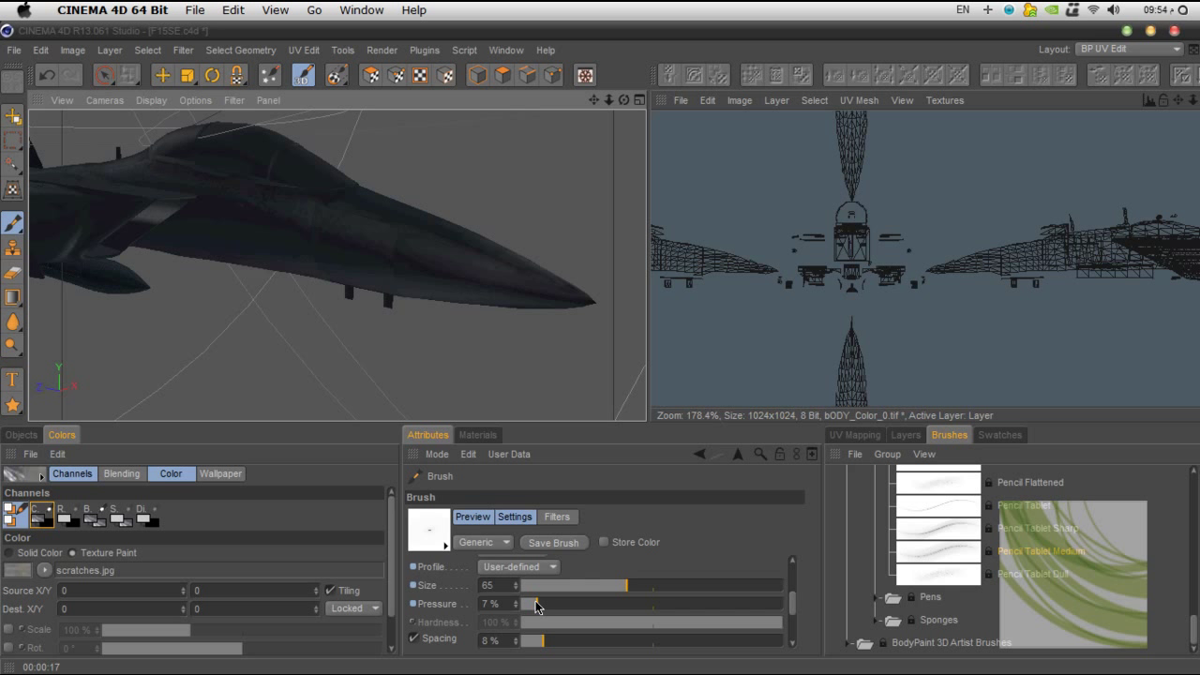
{"action": "left_click_drag", "start_coordinate": [535, 604], "coordinate": [619, 604]}
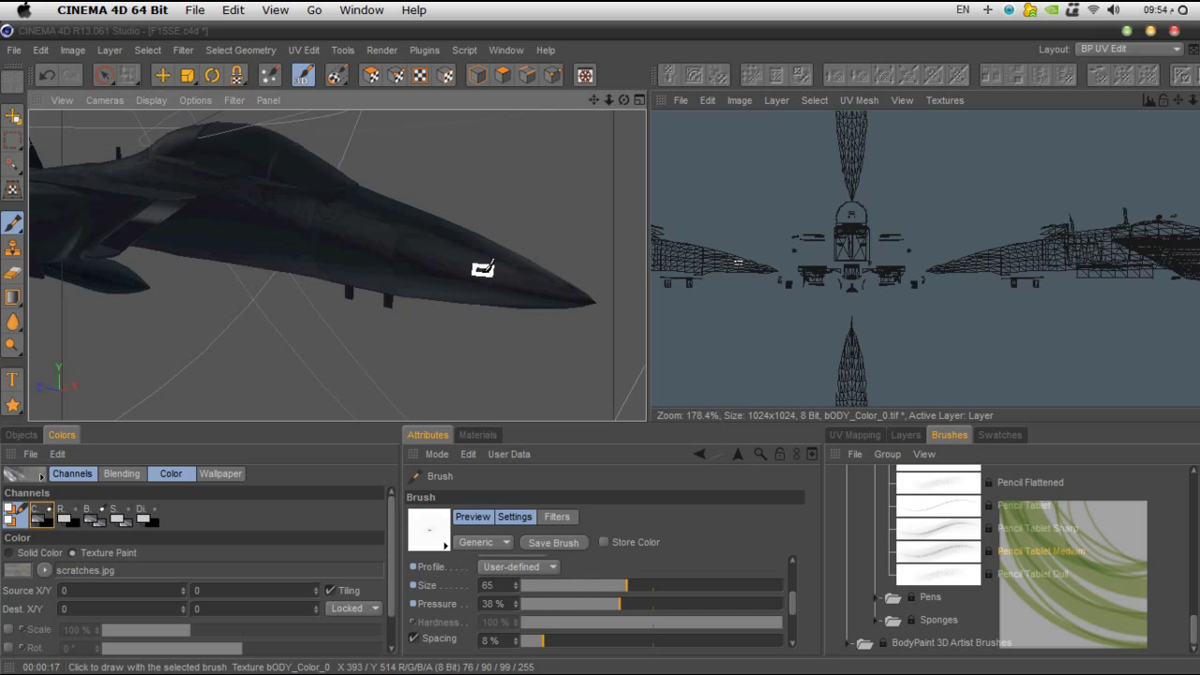
{"action": "scroll", "coordinate": [472, 289], "scroll_direction": "up", "scroll_amount": 3}
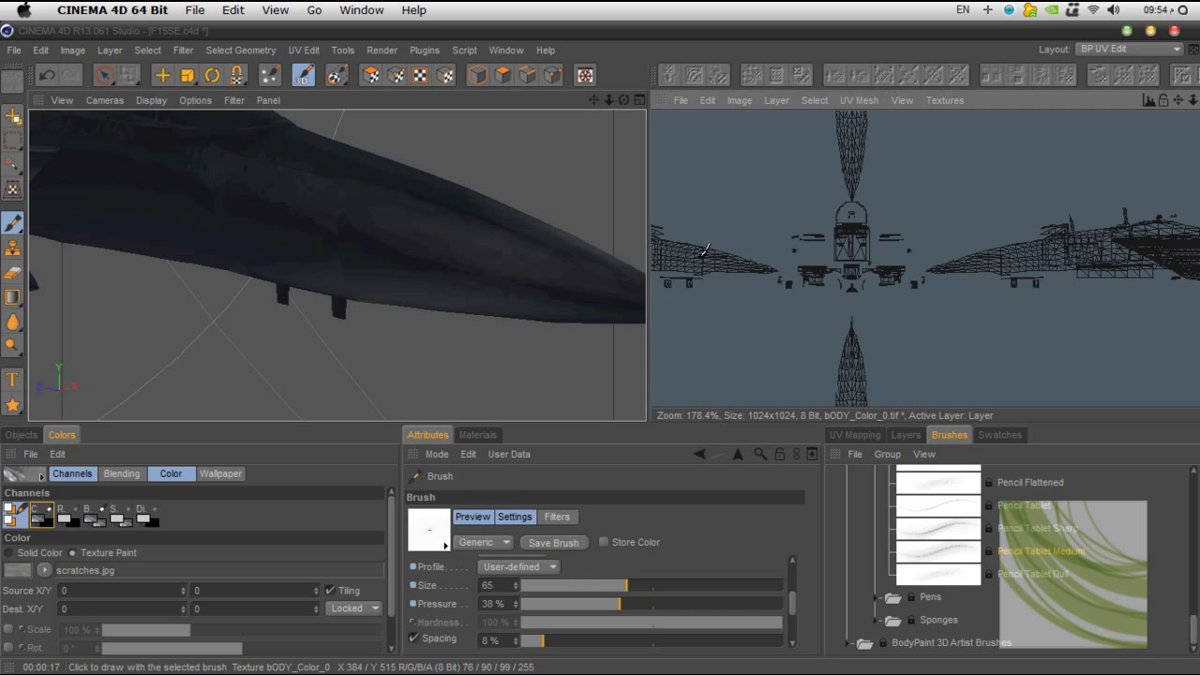
{"action": "scroll", "coordinate": [724, 270], "scroll_direction": "up", "scroll_amount": 2}
{"action": "scroll", "coordinate": [724, 270], "scroll_direction": "up", "scroll_amount": 4}
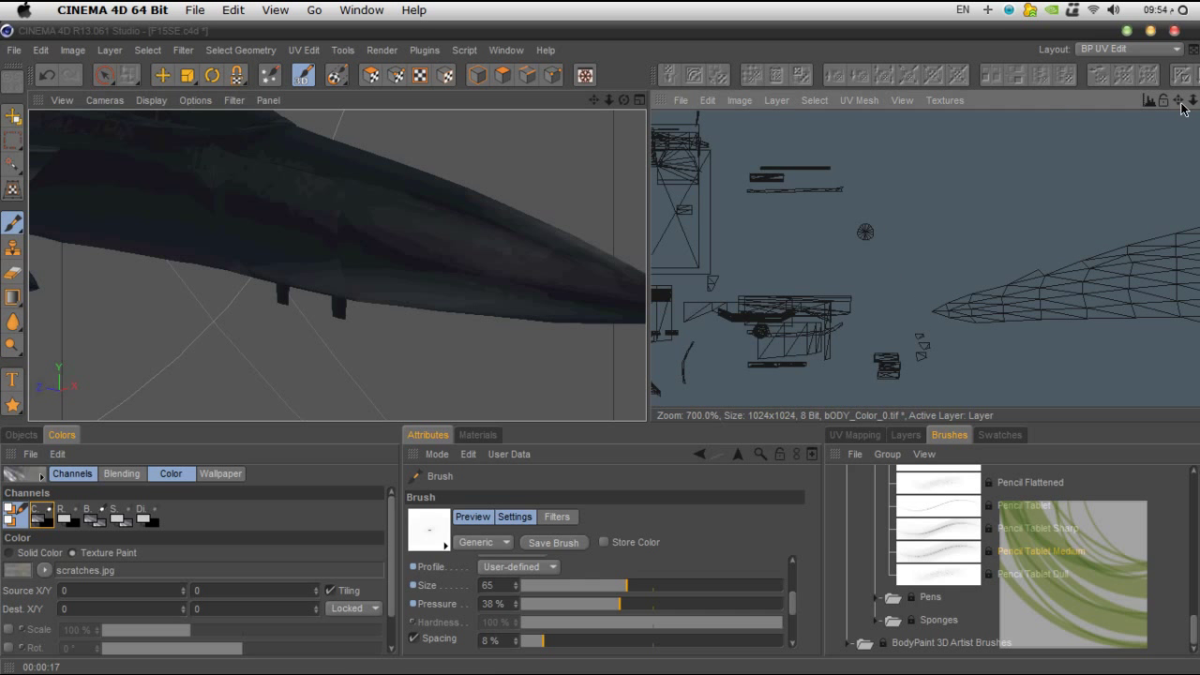
{"action": "middle_click_drag", "start_coordinate": [972, 242], "coordinate": [1029, 271]}
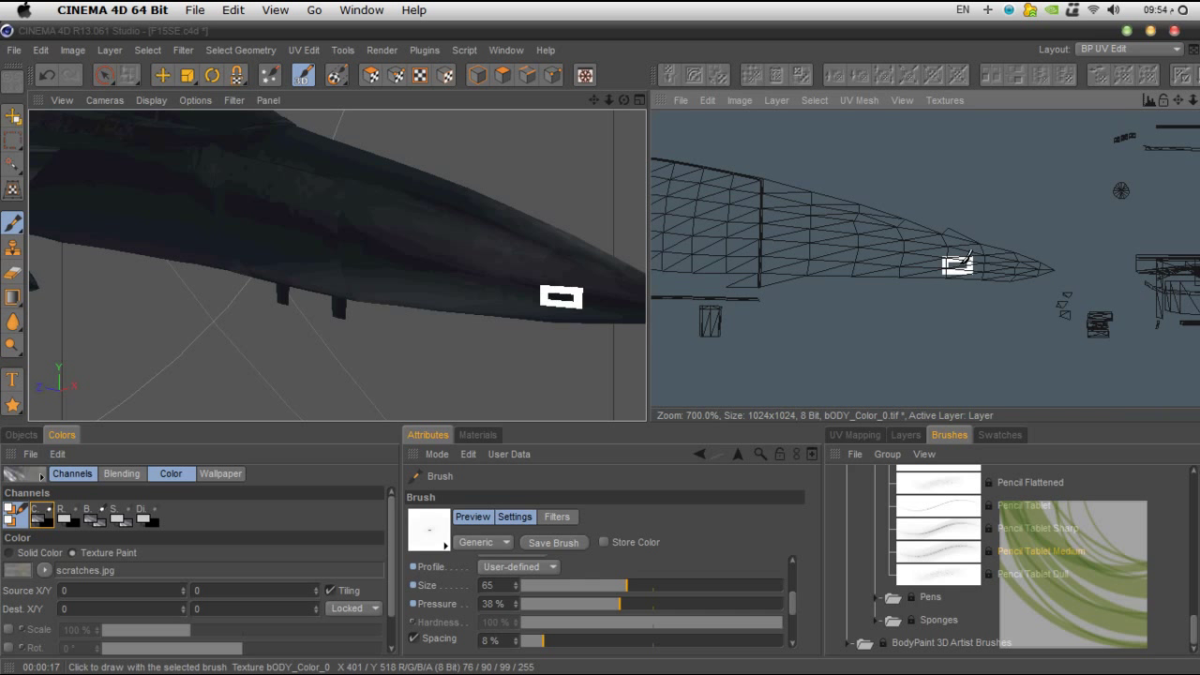
Step: Check the layers of the body's color texture and switch the texture view to bODY_Bump_1.tif
{"action": "left_click", "coordinate": [480, 438]}
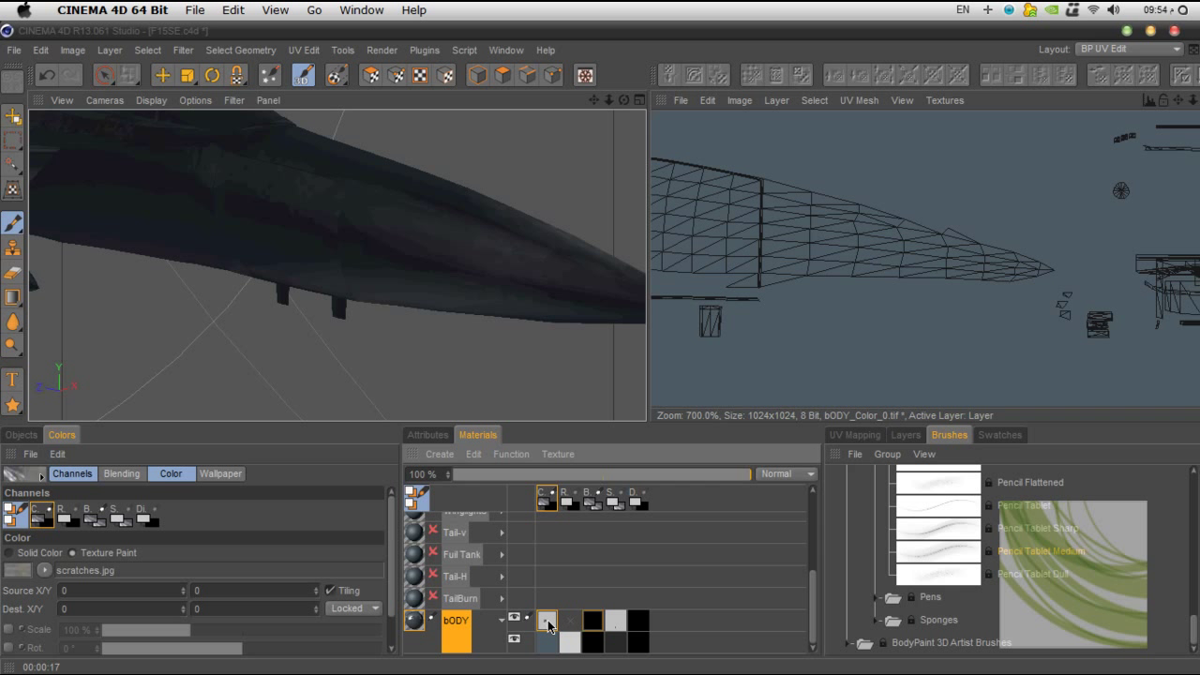
{"action": "left_click", "coordinate": [906, 437]}
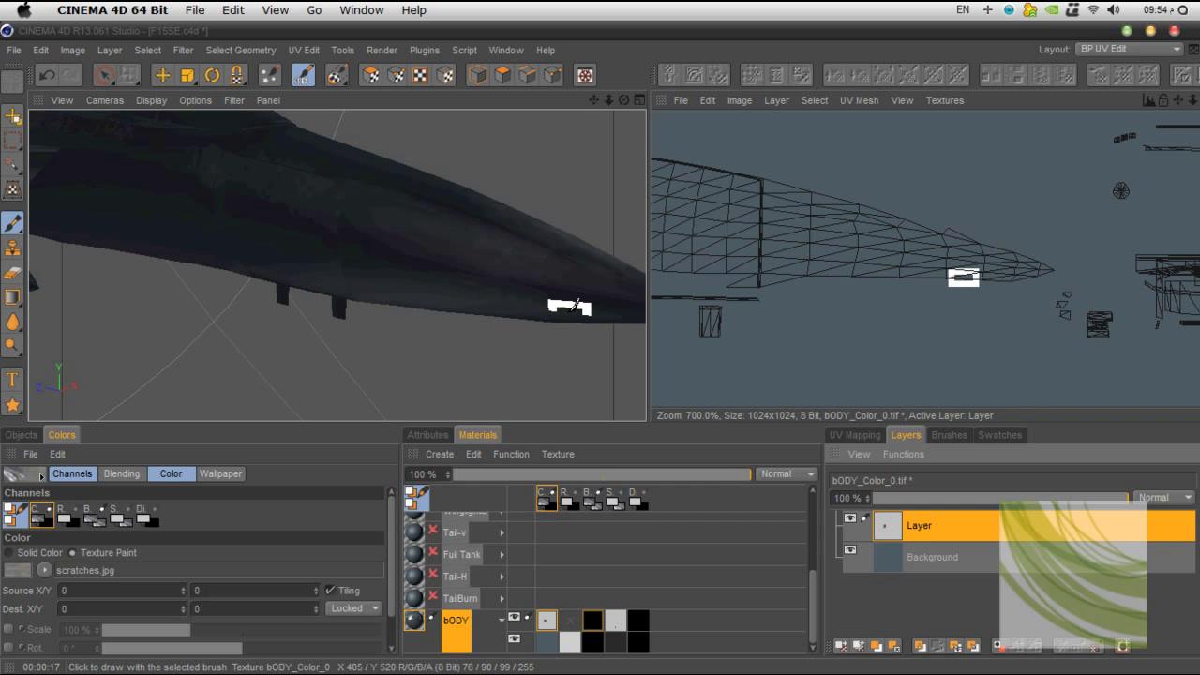
{"action": "scroll", "coordinate": [902, 240], "scroll_direction": "down", "scroll_amount": 3}
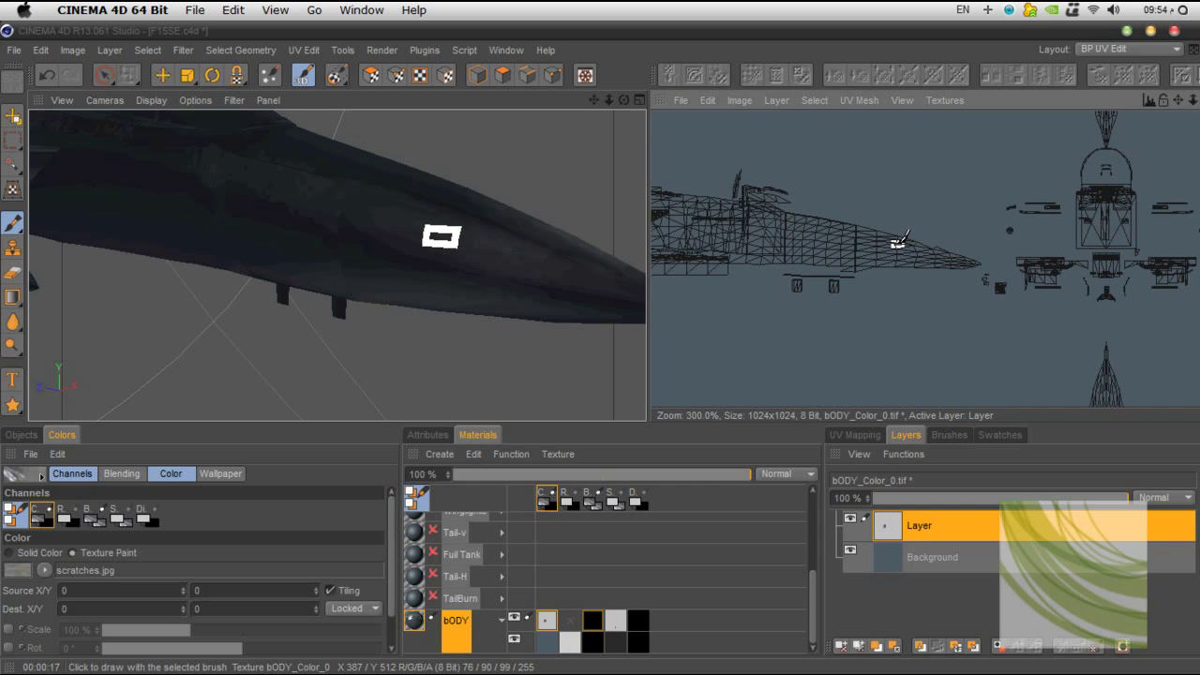
{"action": "scroll", "coordinate": [919, 188], "scroll_direction": "up", "scroll_amount": 2}
{"action": "left_click", "coordinate": [944, 100]}
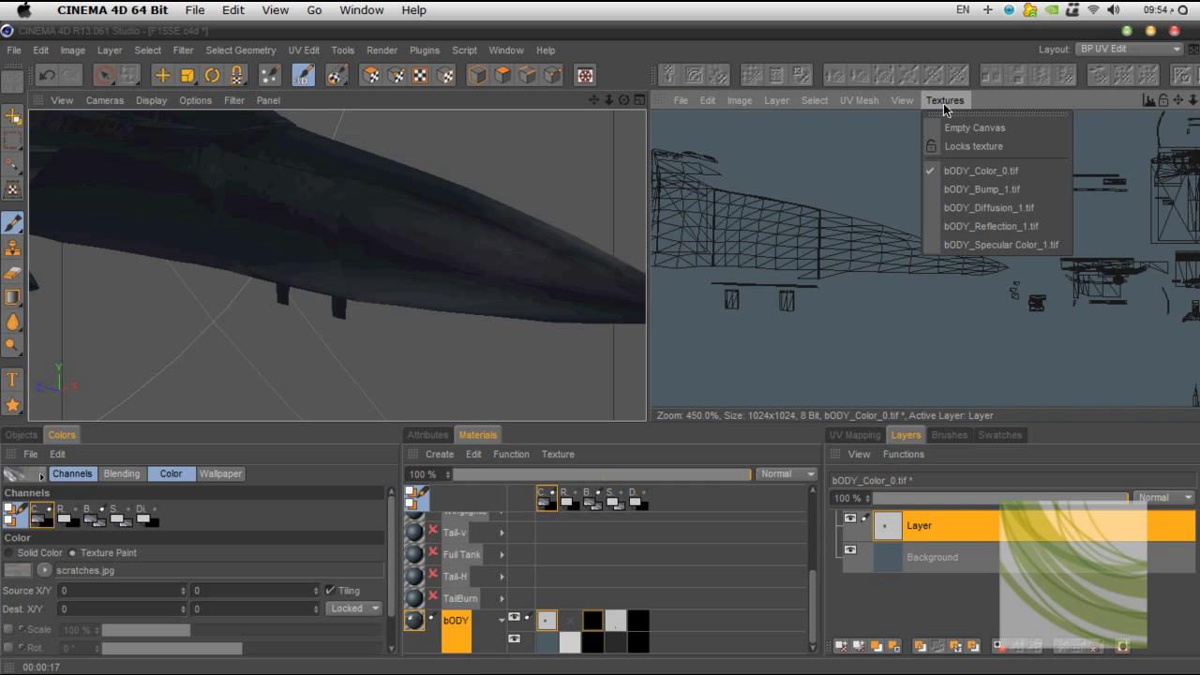
{"action": "left_click", "coordinate": [1017, 192]}
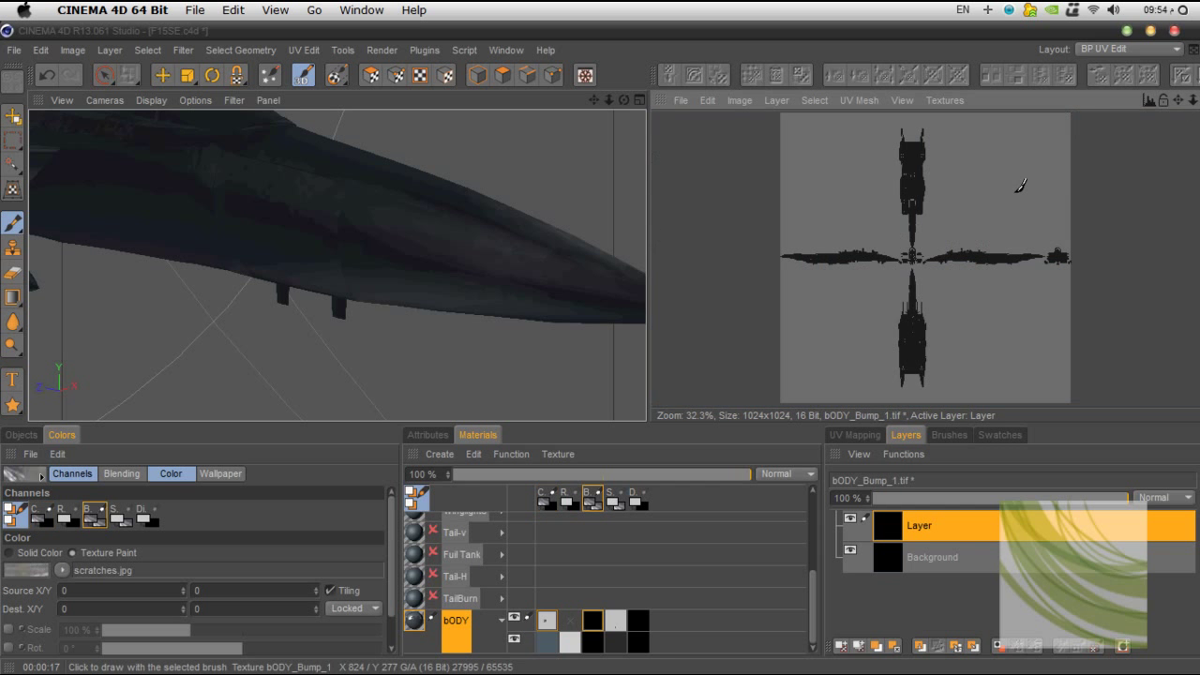
Step: Set the brush pressure to 66 % for painting the nose on the bump texture
{"action": "scroll", "coordinate": [943, 241], "scroll_direction": "up", "scroll_amount": 5}
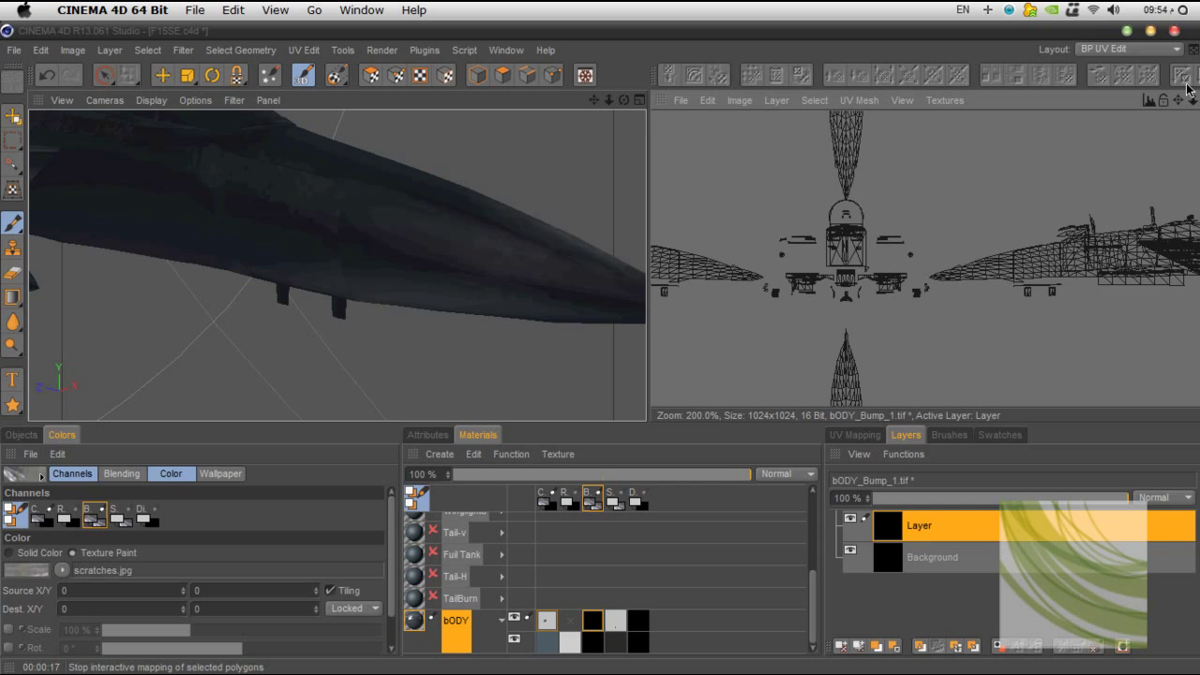
{"action": "scroll", "coordinate": [985, 259], "scroll_direction": "up", "scroll_amount": 4}
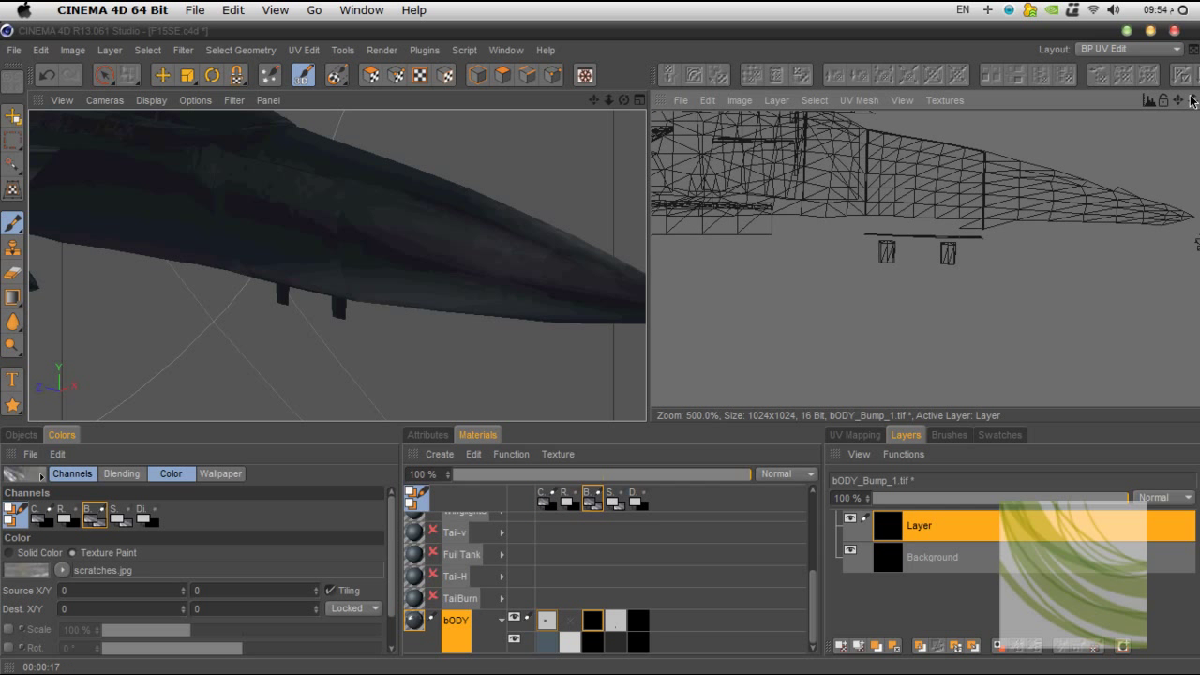
{"action": "middle_click_drag", "start_coordinate": [1118, 208], "coordinate": [1022, 258]}
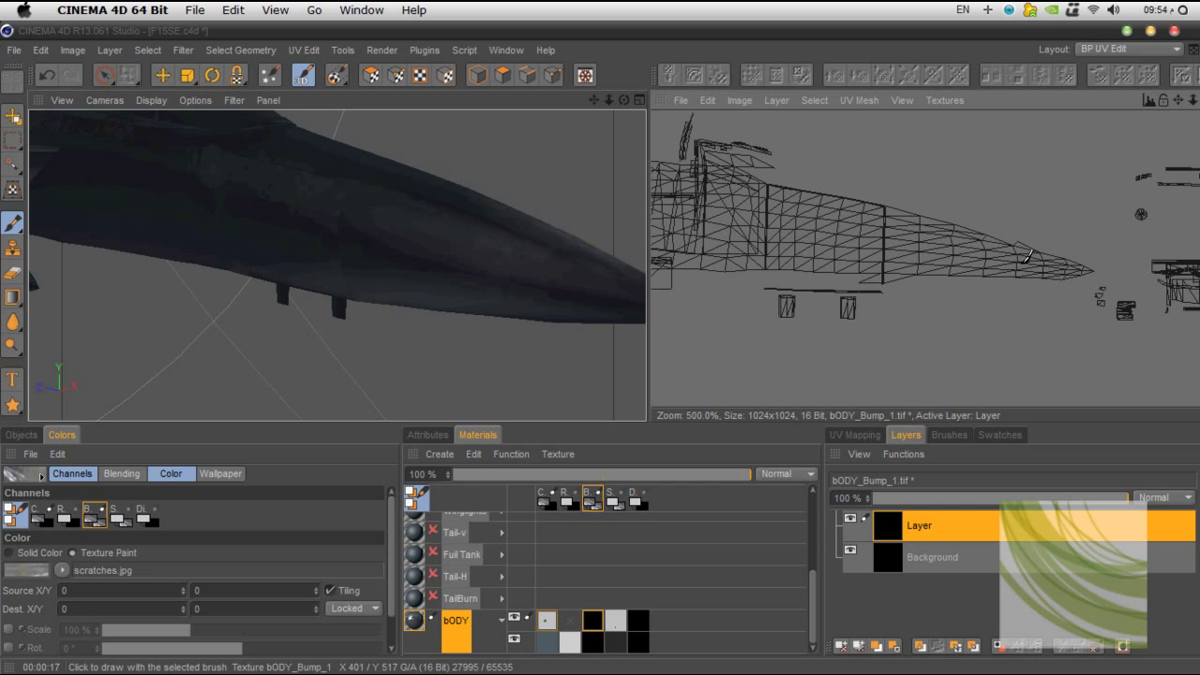
{"action": "left_click", "coordinate": [429, 436]}
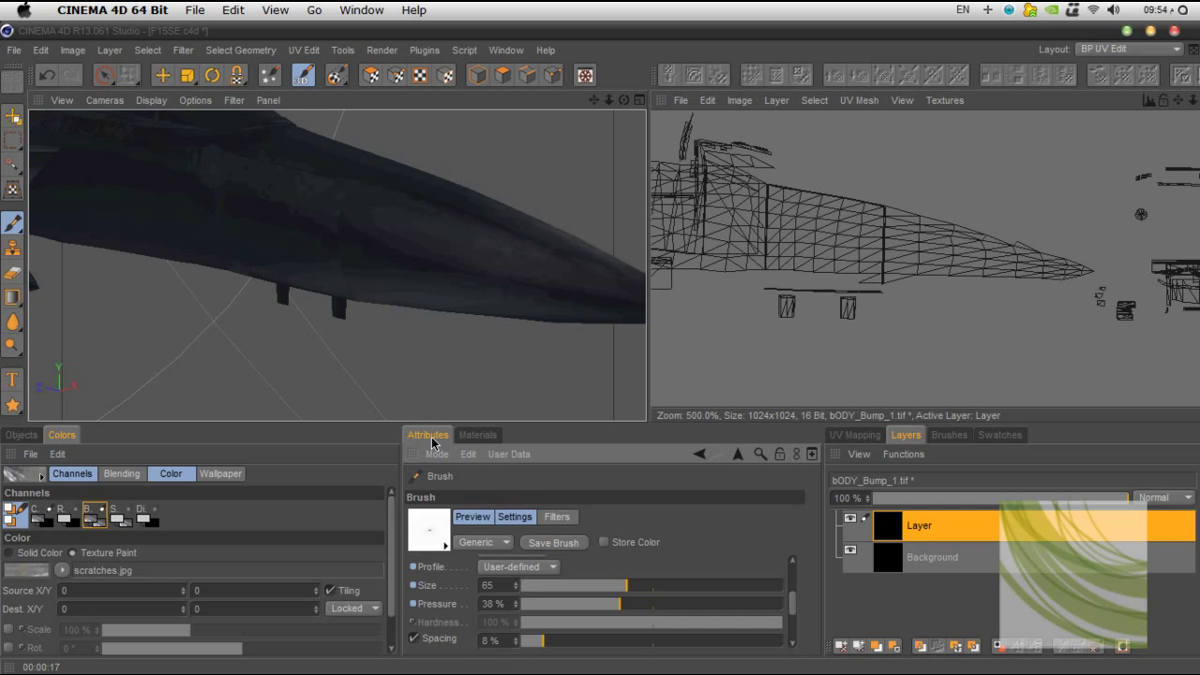
{"action": "left_click_drag", "start_coordinate": [620, 611], "coordinate": [654, 611]}
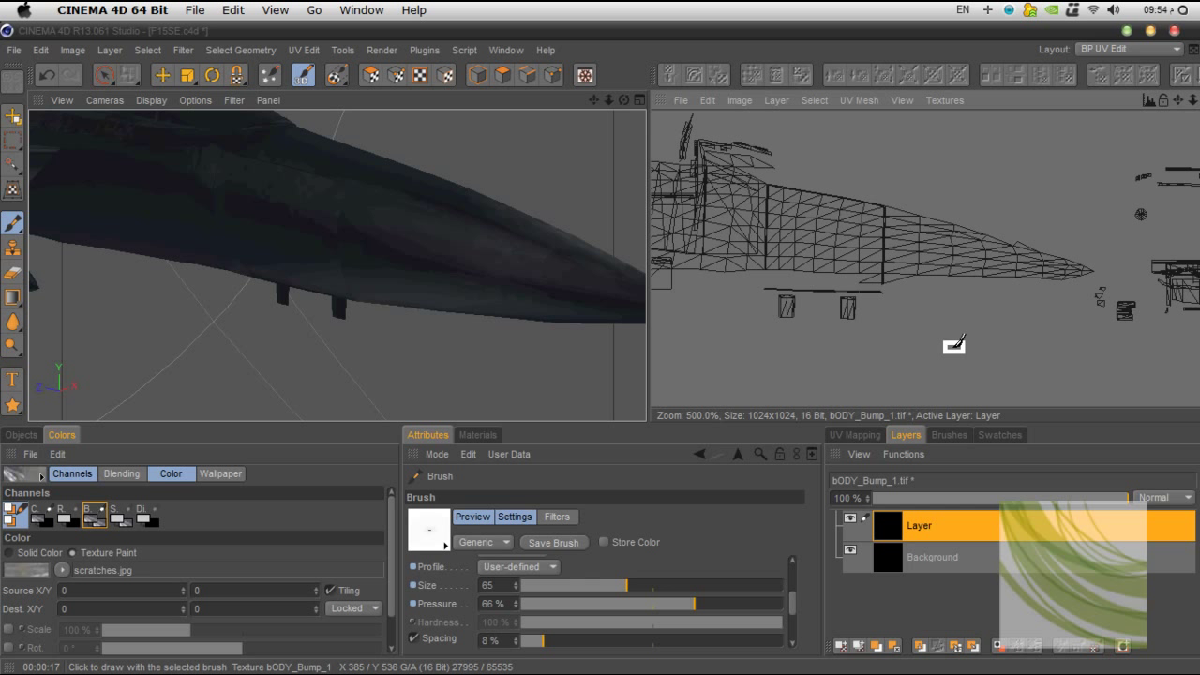
Step: Activate the bODY material's color channel and add a new layer to it
{"action": "left_click", "coordinate": [487, 434]}
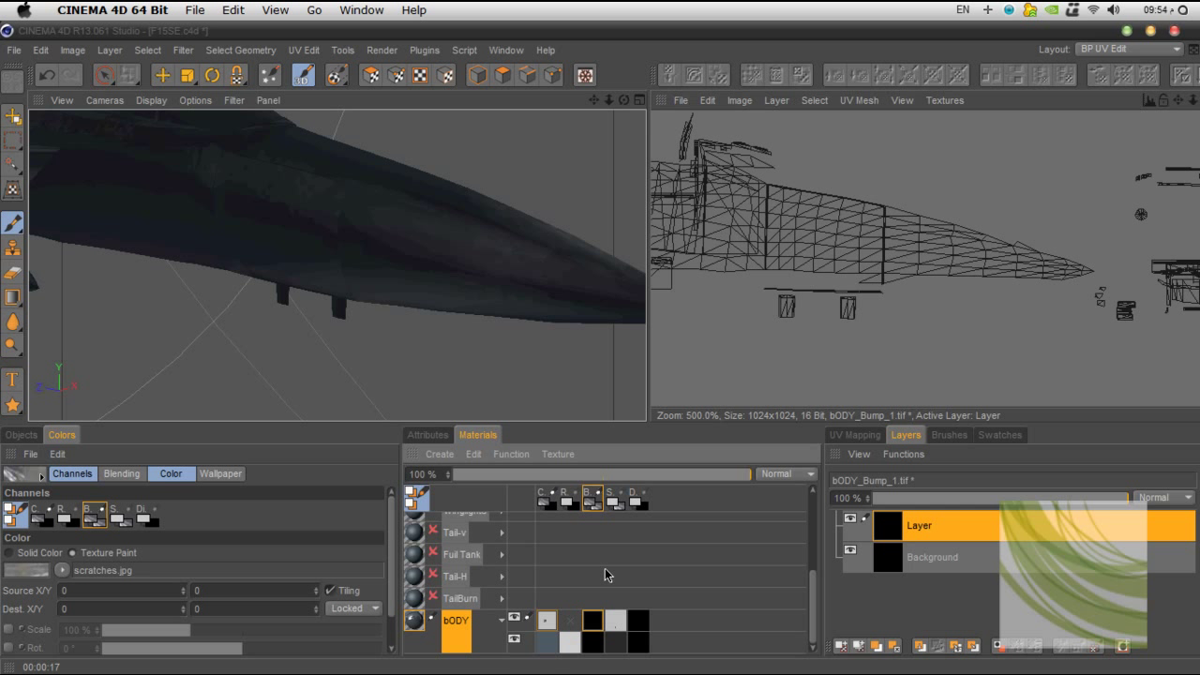
{"action": "left_click", "coordinate": [547, 498]}
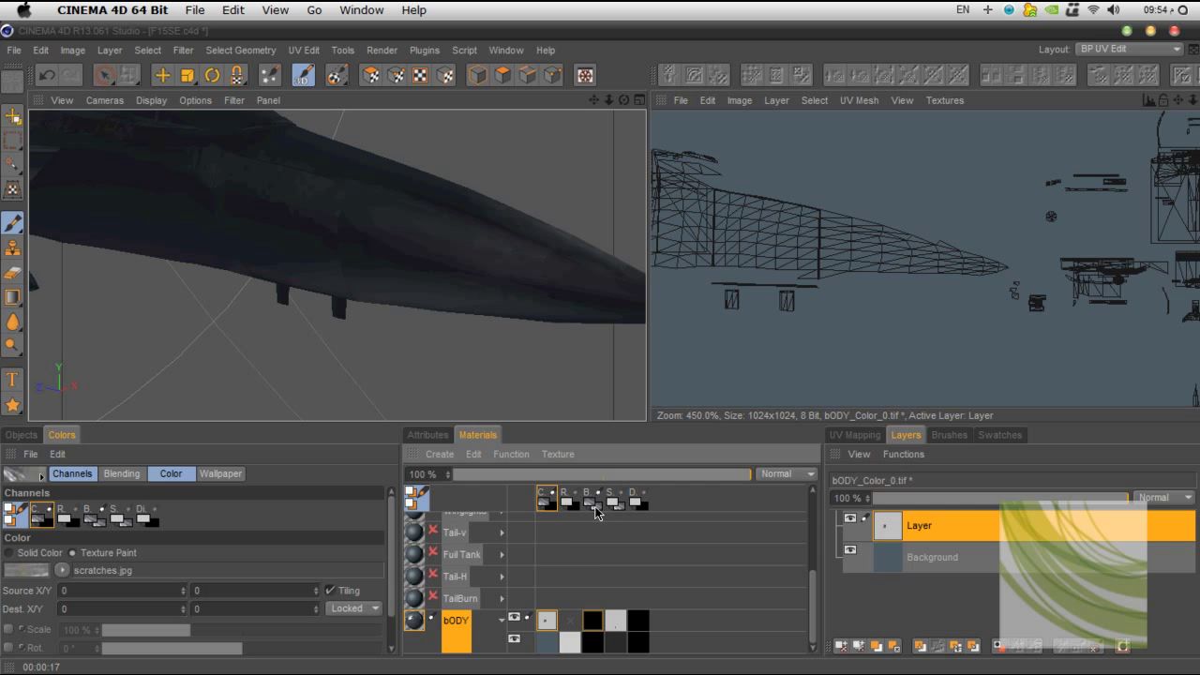
{"action": "left_click", "coordinate": [591, 500]}
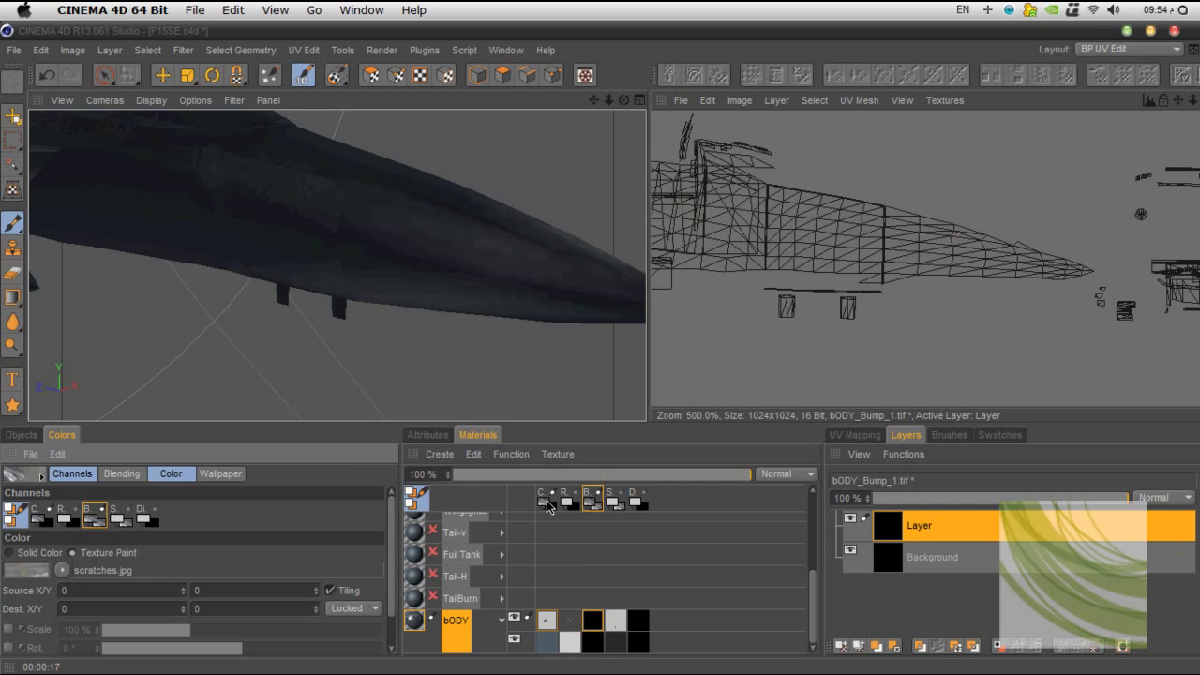
{"action": "left_click", "coordinate": [548, 504]}
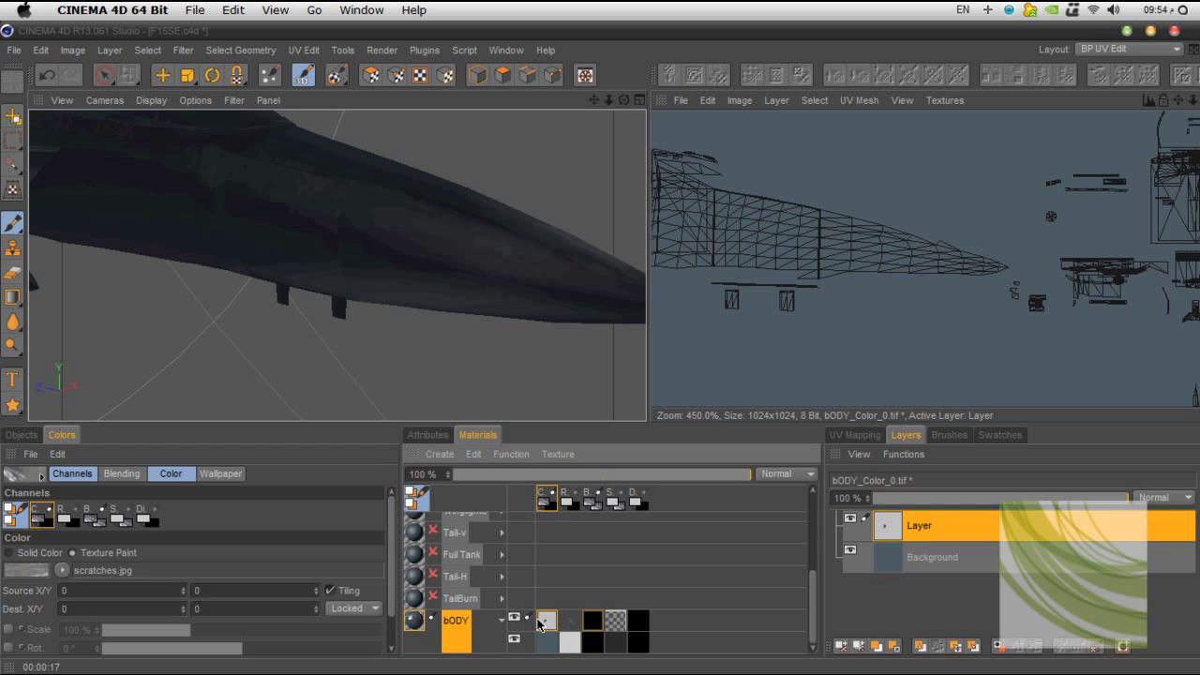
{"action": "right_click", "coordinate": [546, 626]}
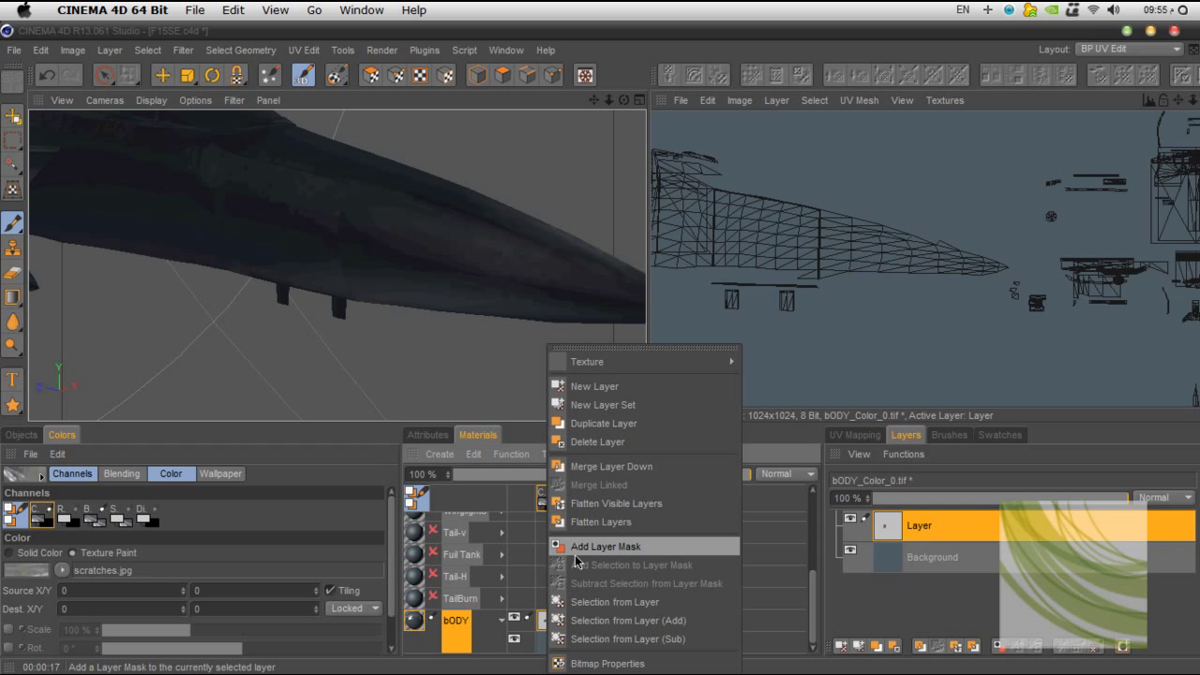
{"action": "left_click", "coordinate": [595, 385]}
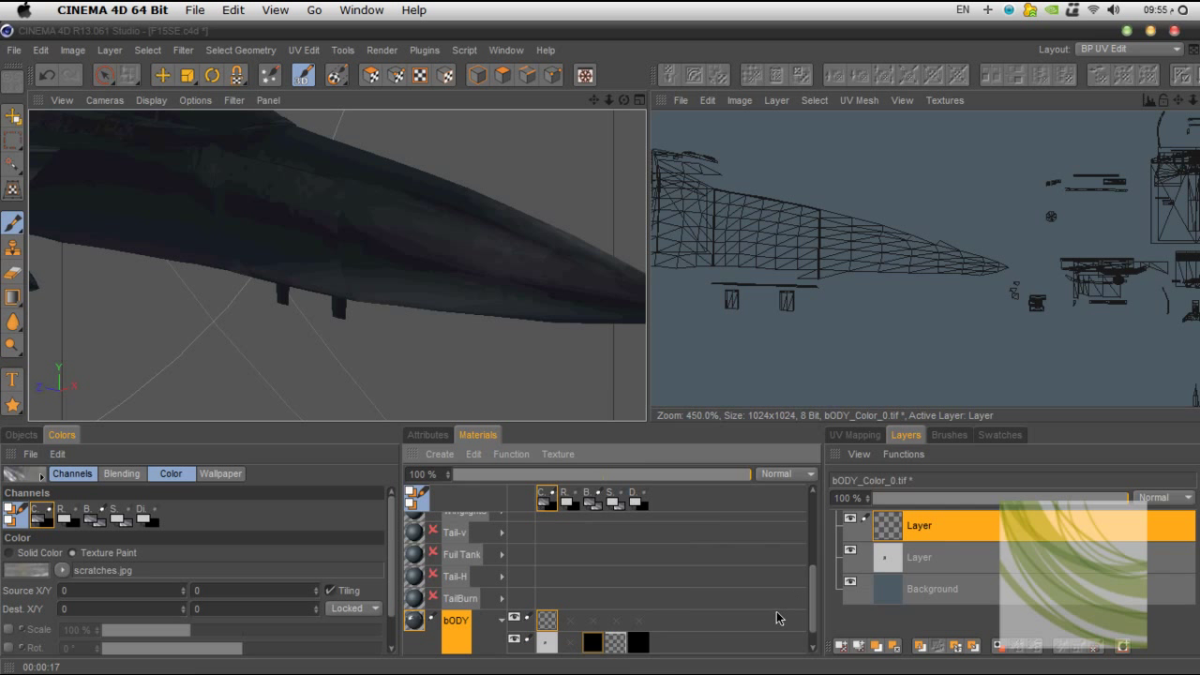
Step: Delete the existing paint layer of the bODY bump channel and add a new empty layer in its place
{"action": "left_click", "coordinate": [591, 645]}
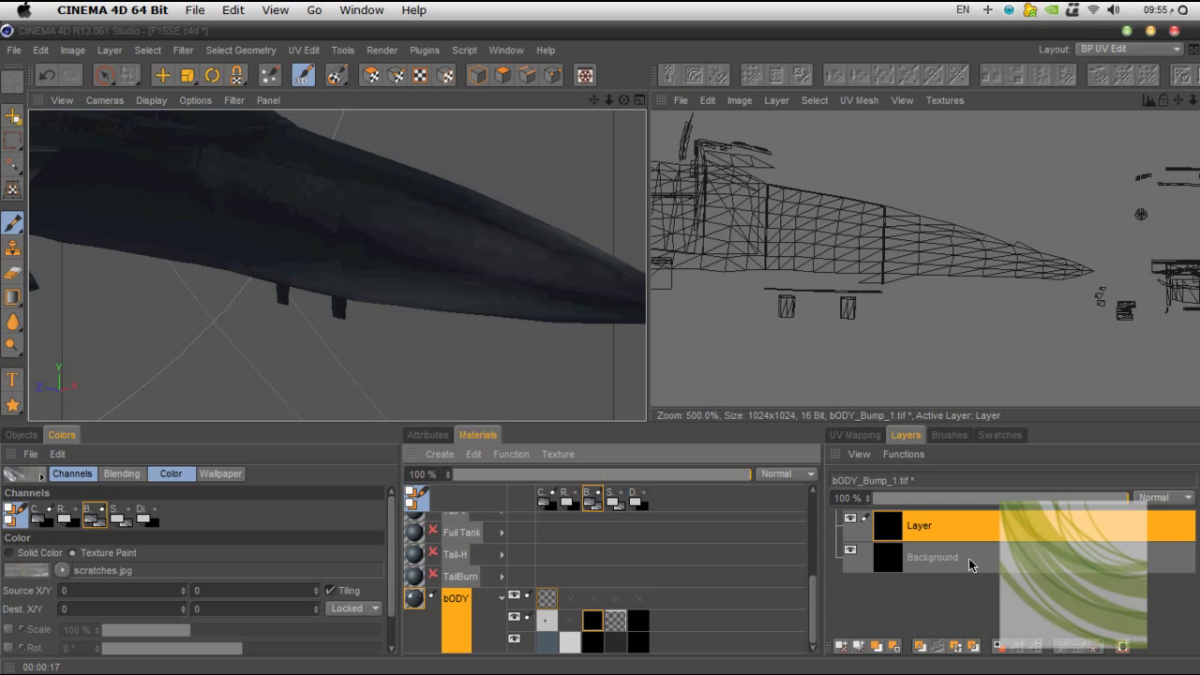
{"action": "right_click", "coordinate": [893, 526]}
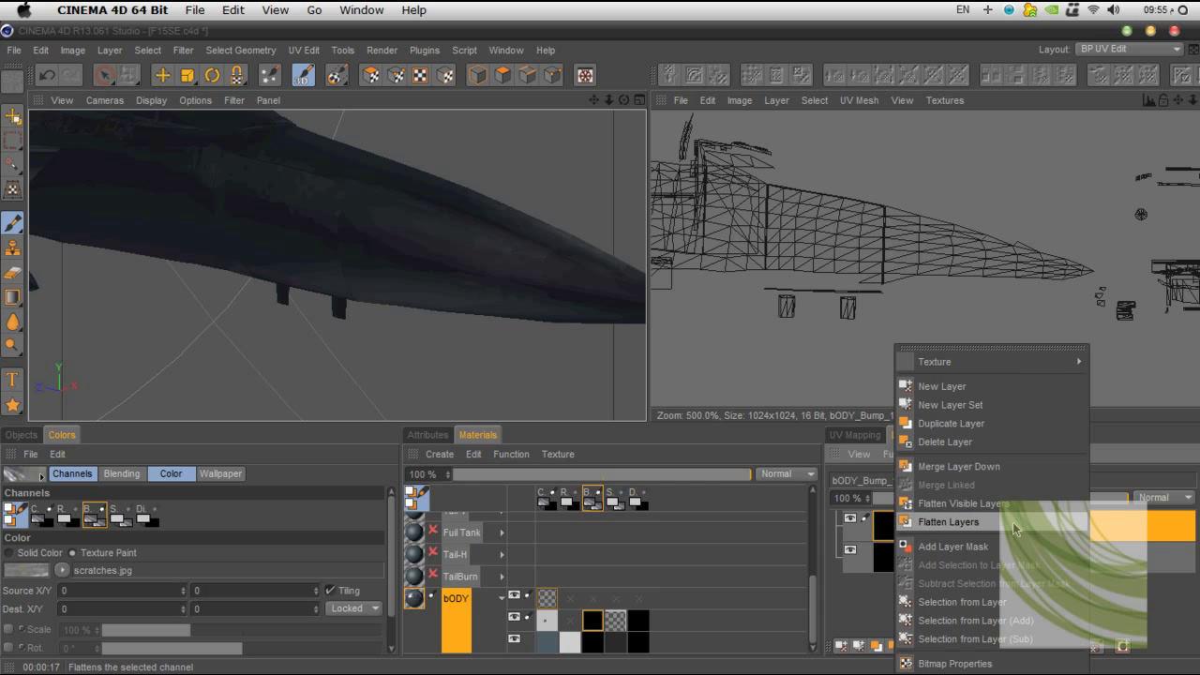
{"action": "left_click", "coordinate": [976, 444]}
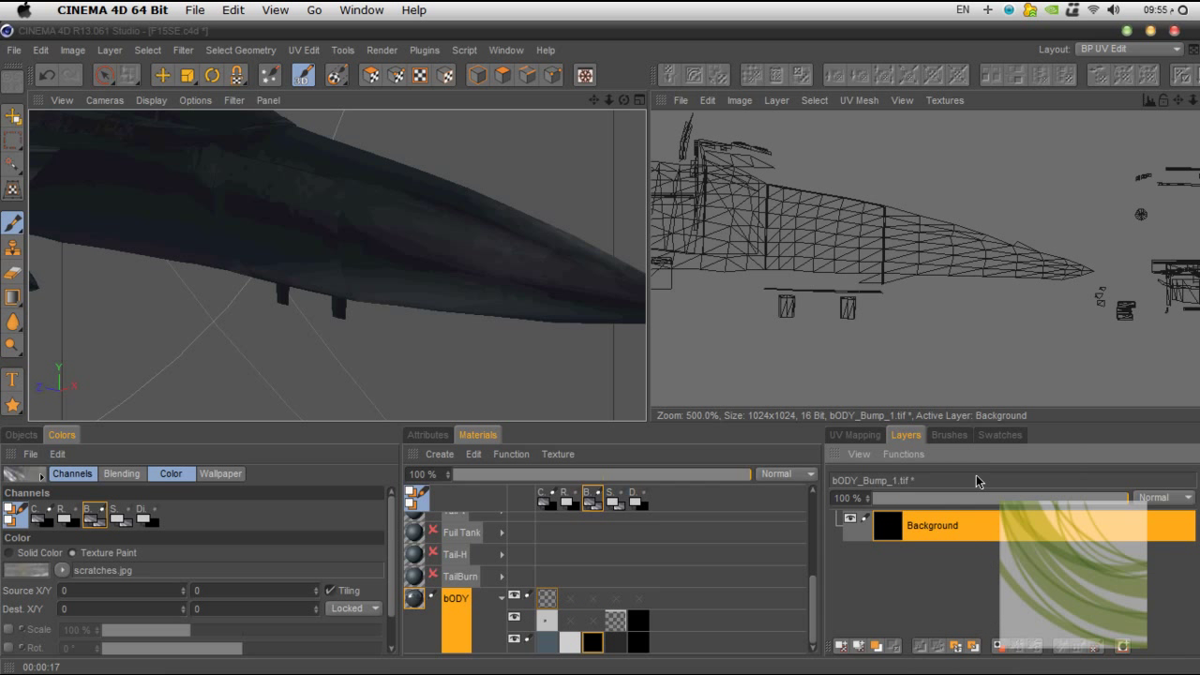
{"action": "right_click", "coordinate": [596, 642]}
{"action": "left_click", "coordinate": [684, 383]}
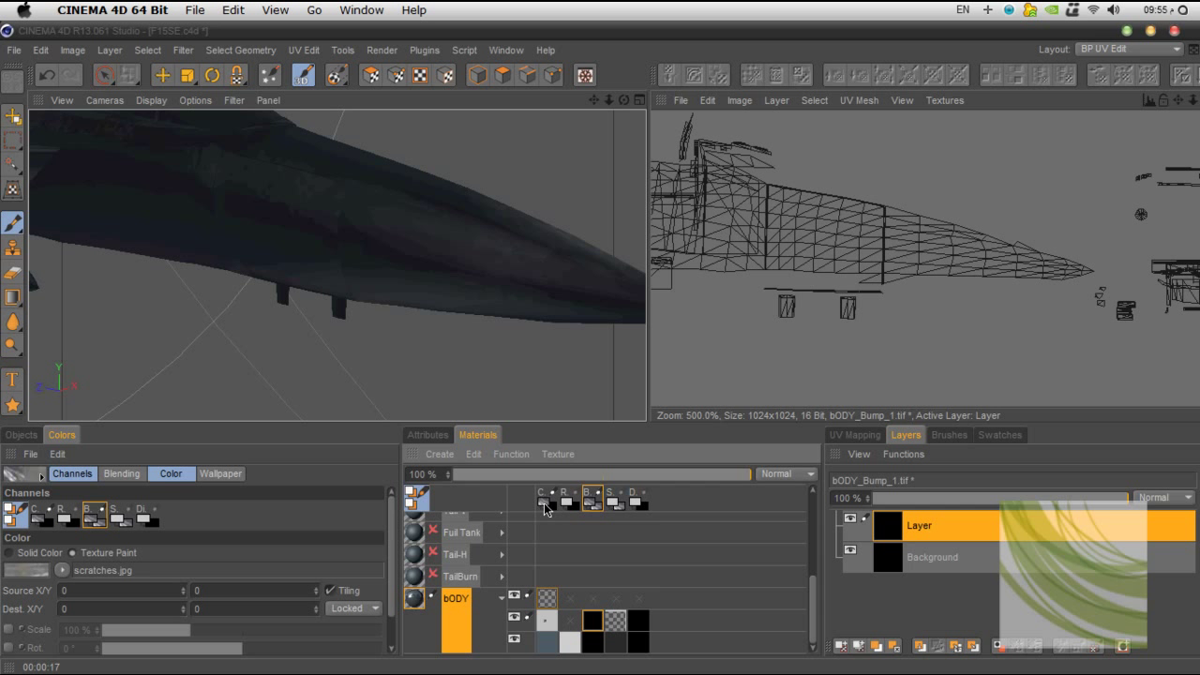
Step: Choose the Airbrush with 7 % pressure and paint scratches.jpg over the jet's nose
{"action": "left_click", "coordinate": [547, 598]}
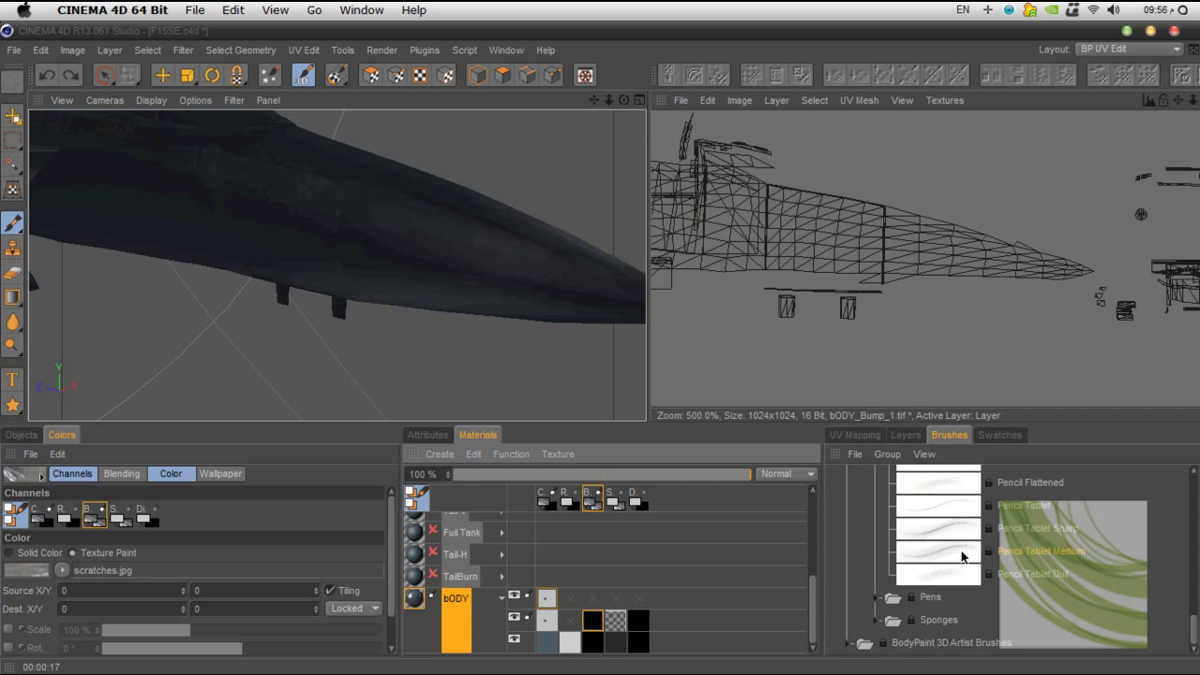
{"action": "scroll", "coordinate": [961, 556], "scroll_direction": "up", "scroll_amount": 8}
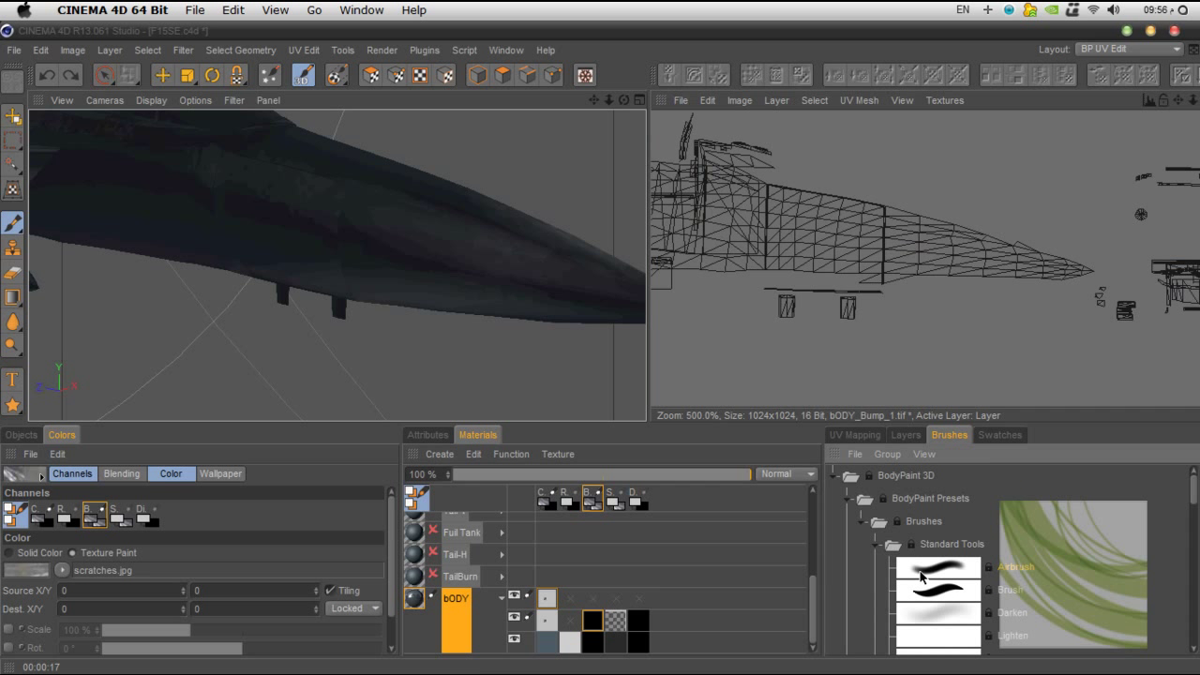
{"action": "left_click", "coordinate": [417, 435]}
{"action": "left_click_drag", "start_coordinate": [757, 604], "coordinate": [587, 603]}
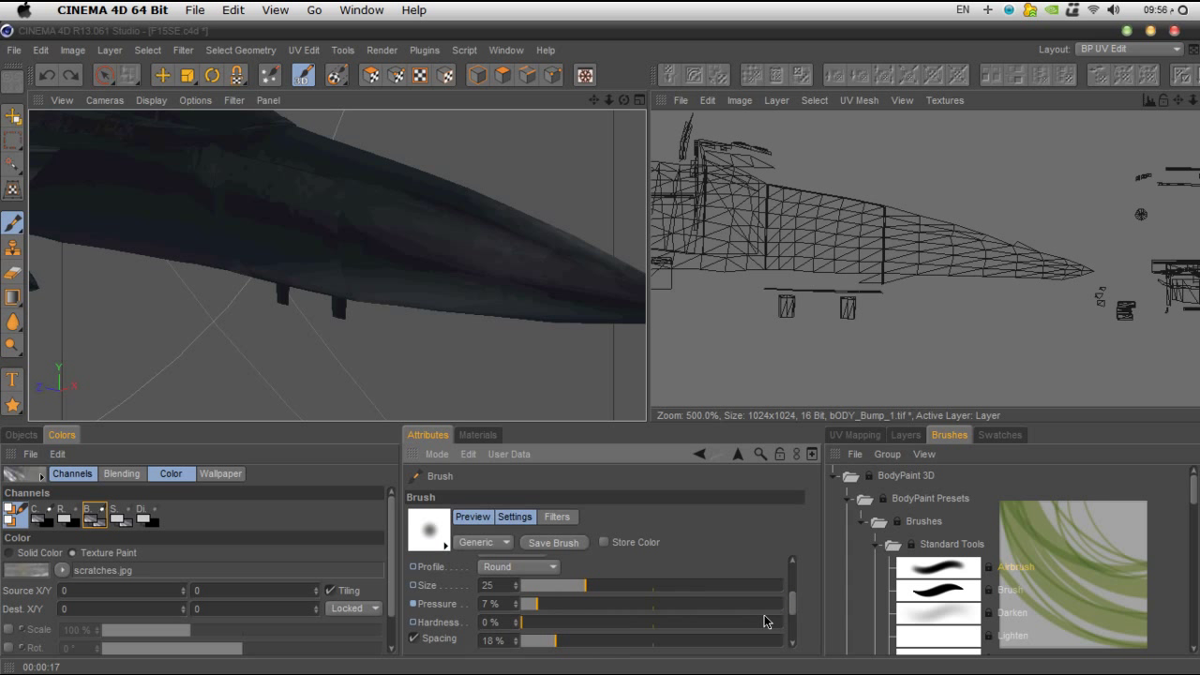
{"action": "left_click", "coordinate": [478, 436]}
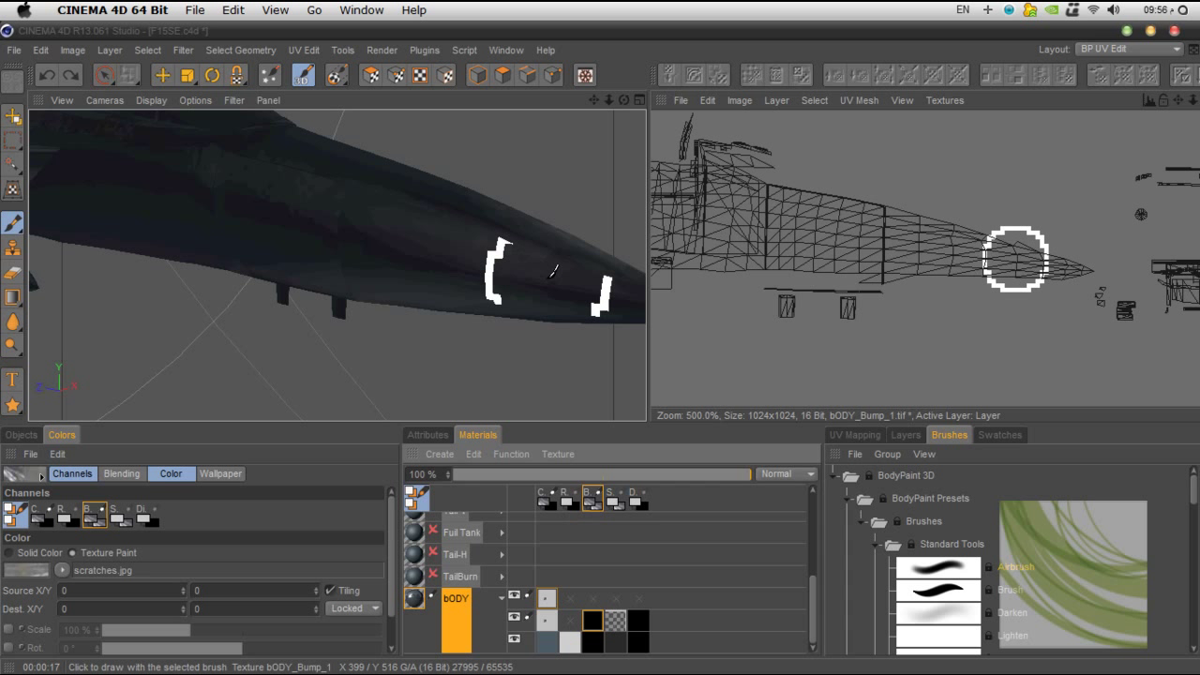
{"action": "middle_click_drag", "start_coordinate": [553, 271], "coordinate": [553, 272]}
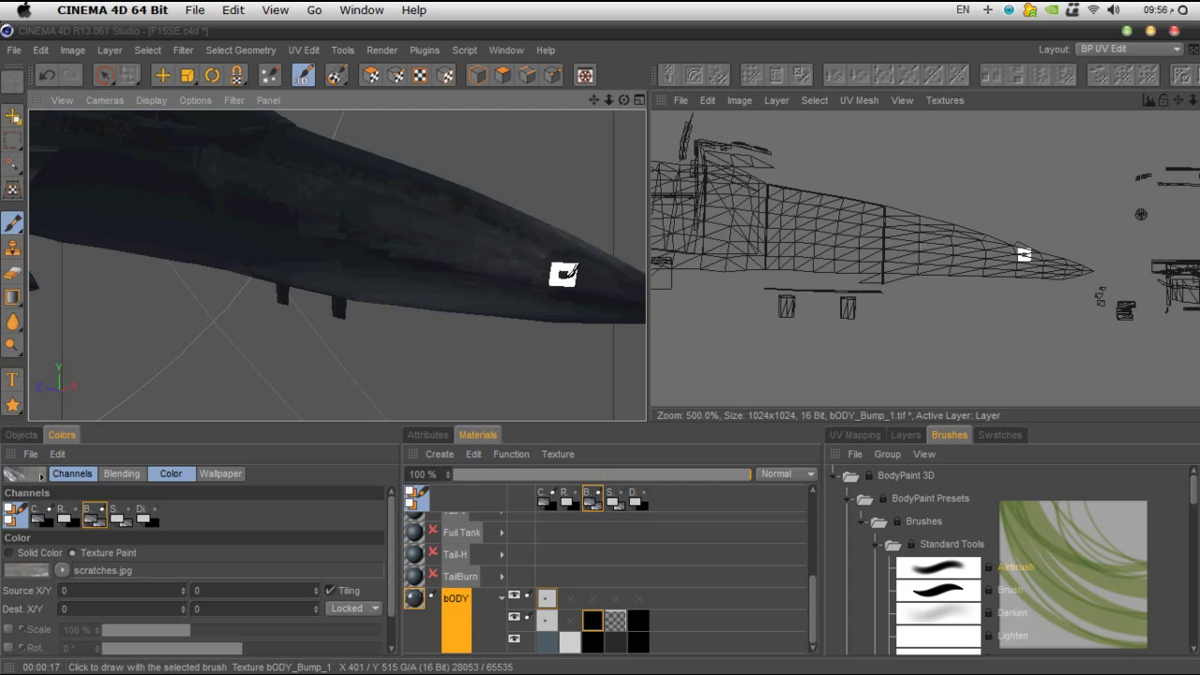
Step: Run a test render, inspect the painted scratches on the jet's nose, and stop the render
{"action": "key", "text": "shift+r"}
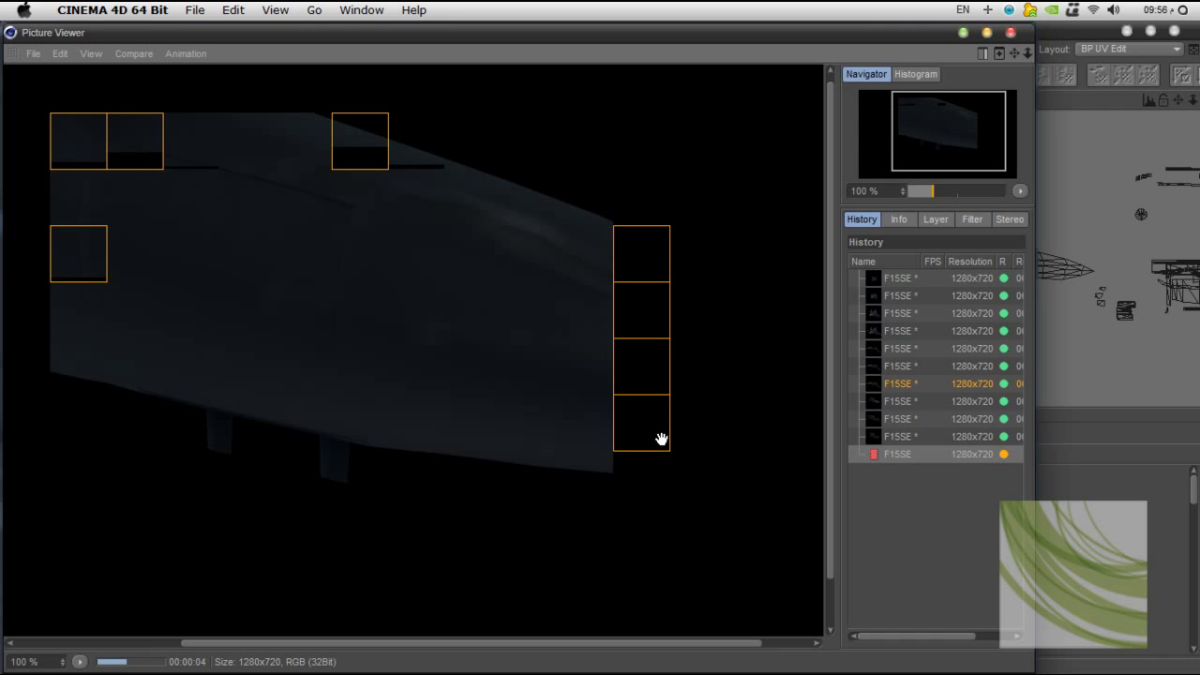
{"action": "left_click_drag", "start_coordinate": [664, 342], "coordinate": [407, 309]}
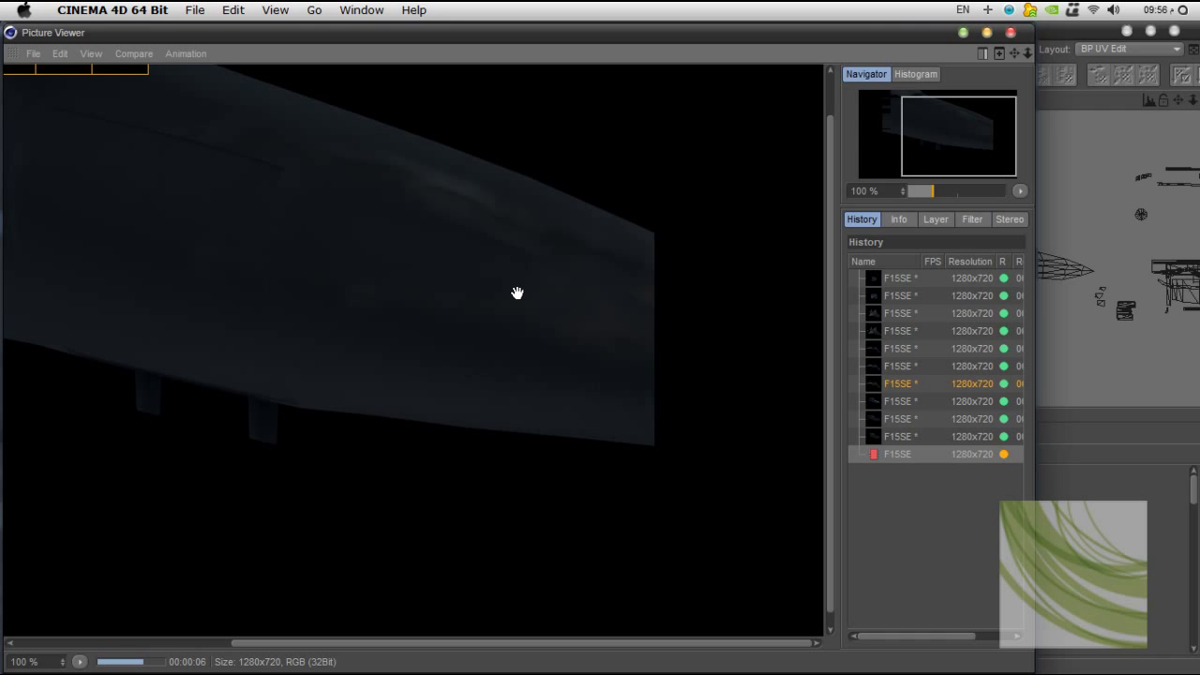
{"action": "scroll", "coordinate": [517, 300], "scroll_direction": "down", "scroll_amount": 3}
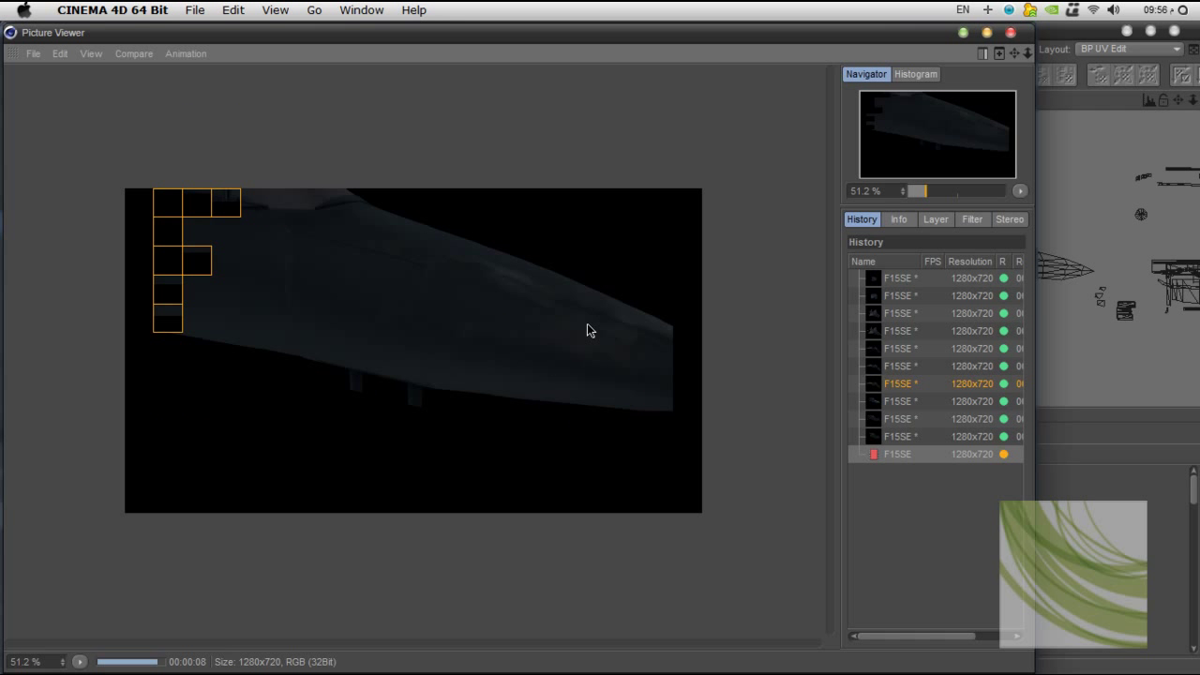
{"action": "left_click", "coordinate": [1011, 32]}
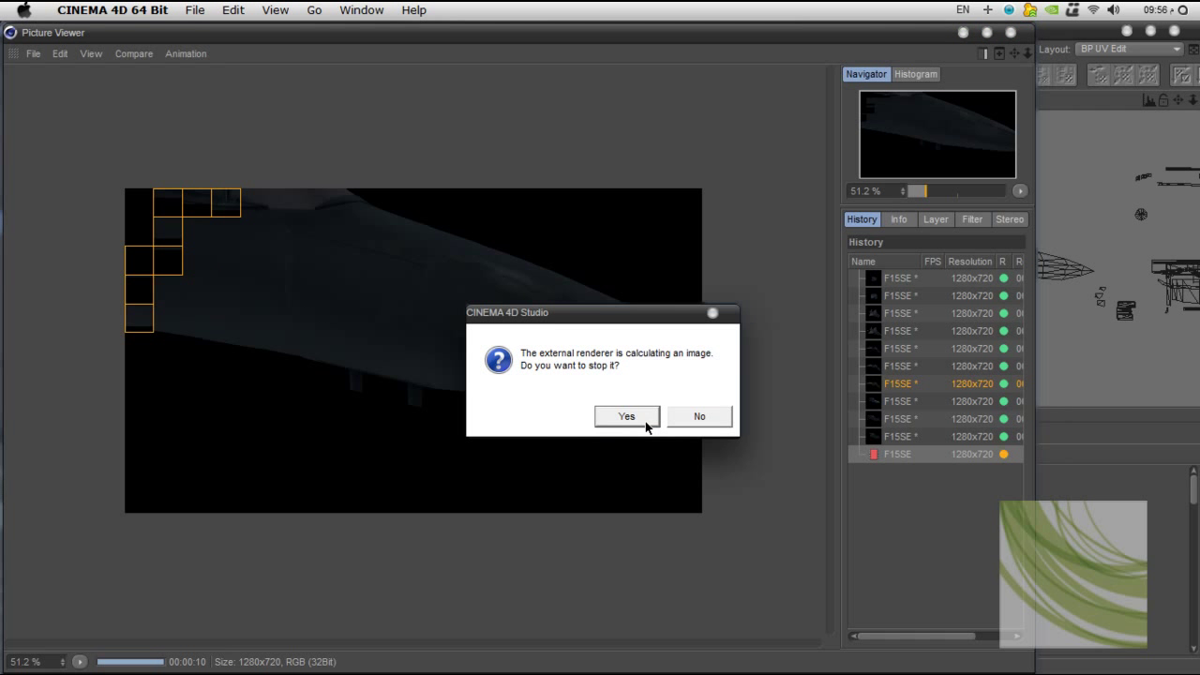
{"action": "left_click", "coordinate": [643, 421]}
Step: Delete the topmost paint layer from the bODY material's color channel
{"action": "left_click", "coordinate": [549, 601]}
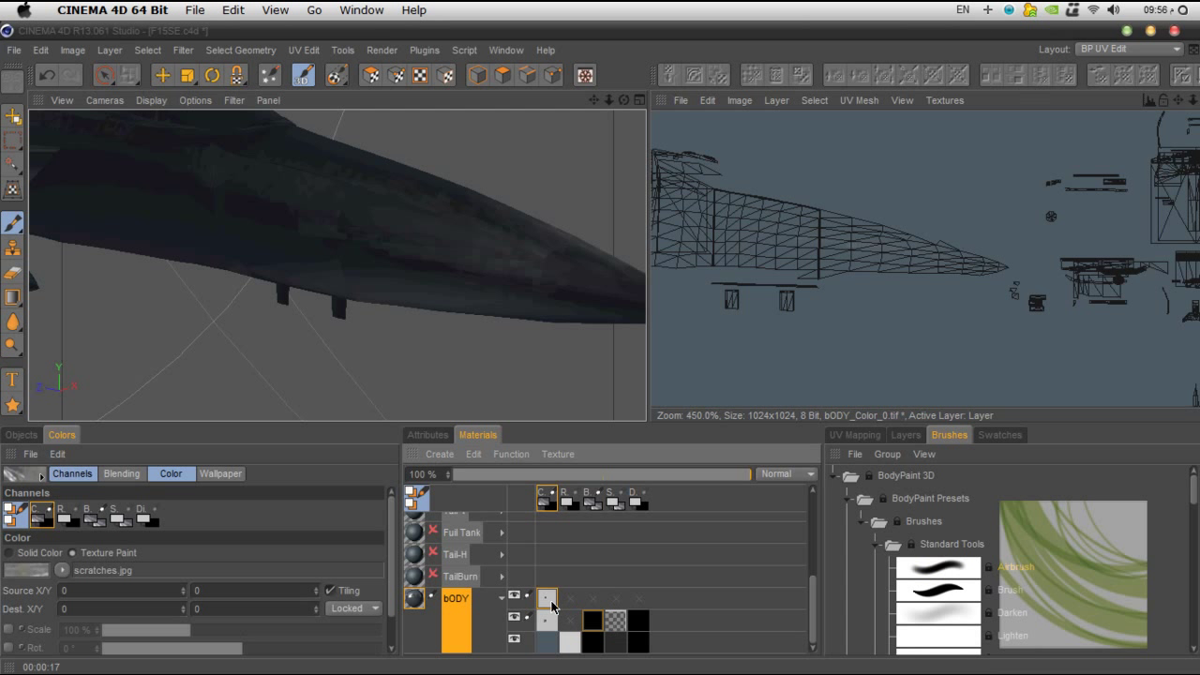
{"action": "left_click", "coordinate": [904, 435]}
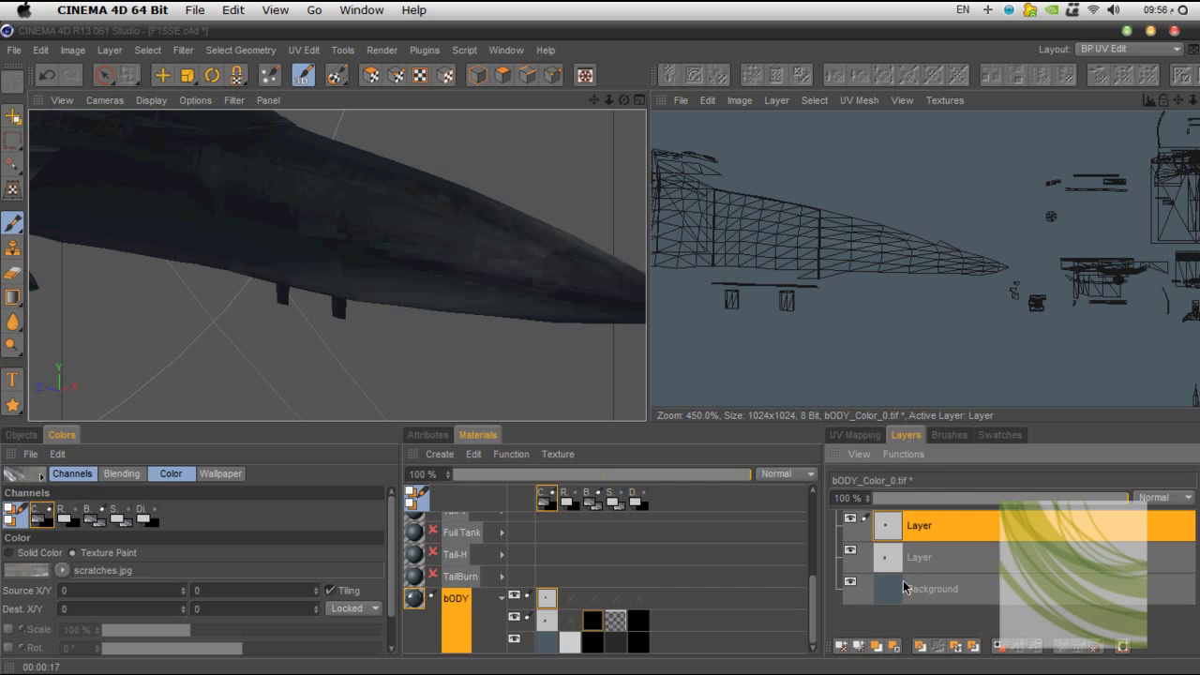
{"action": "right_click", "coordinate": [891, 530]}
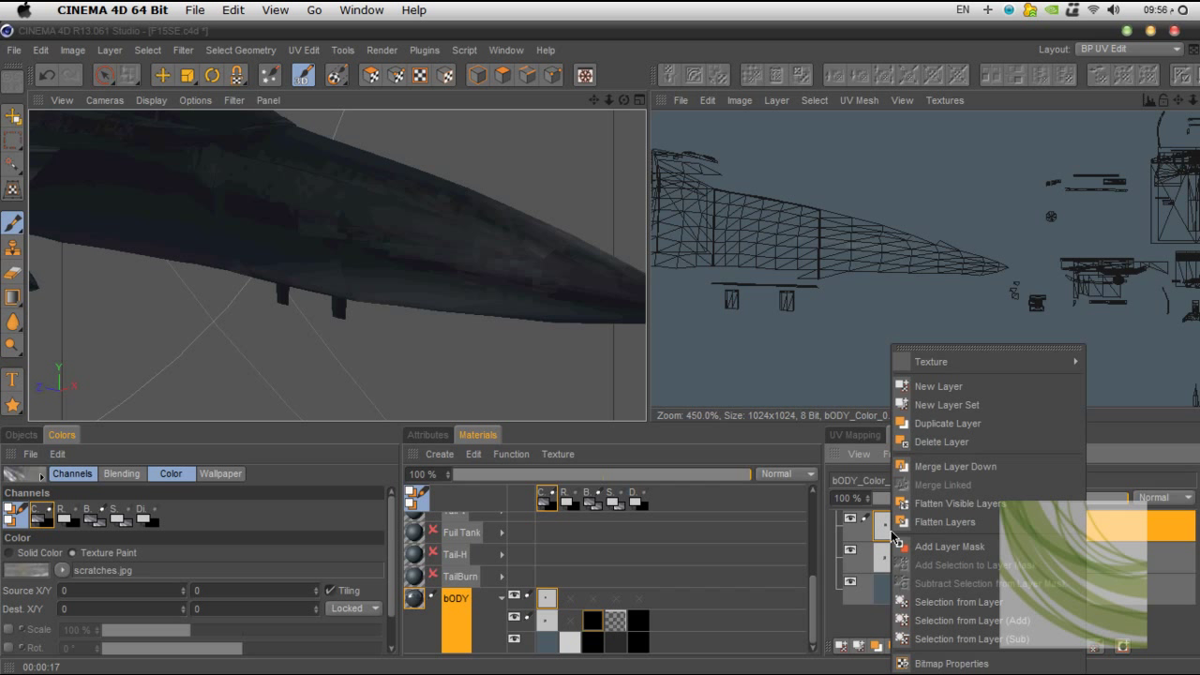
{"action": "left_click", "coordinate": [948, 440]}
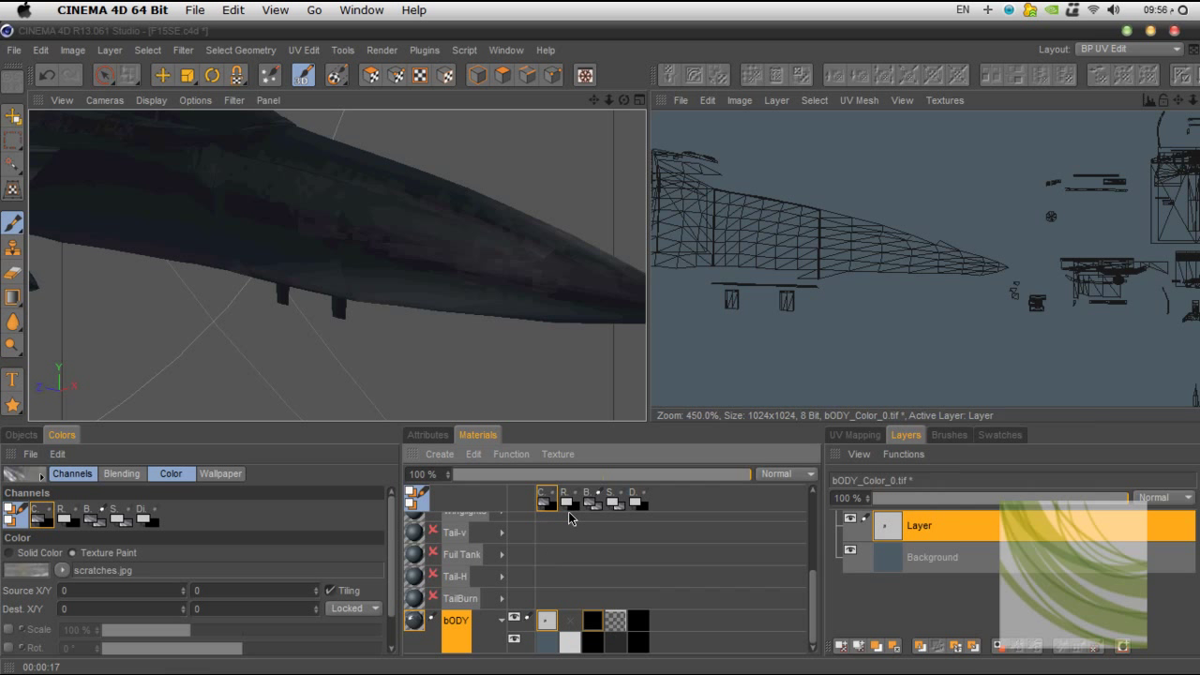
Step: Activate the bODY bump channel for painting and check its bump settings in the Material Editor
{"action": "left_click", "coordinate": [616, 502]}
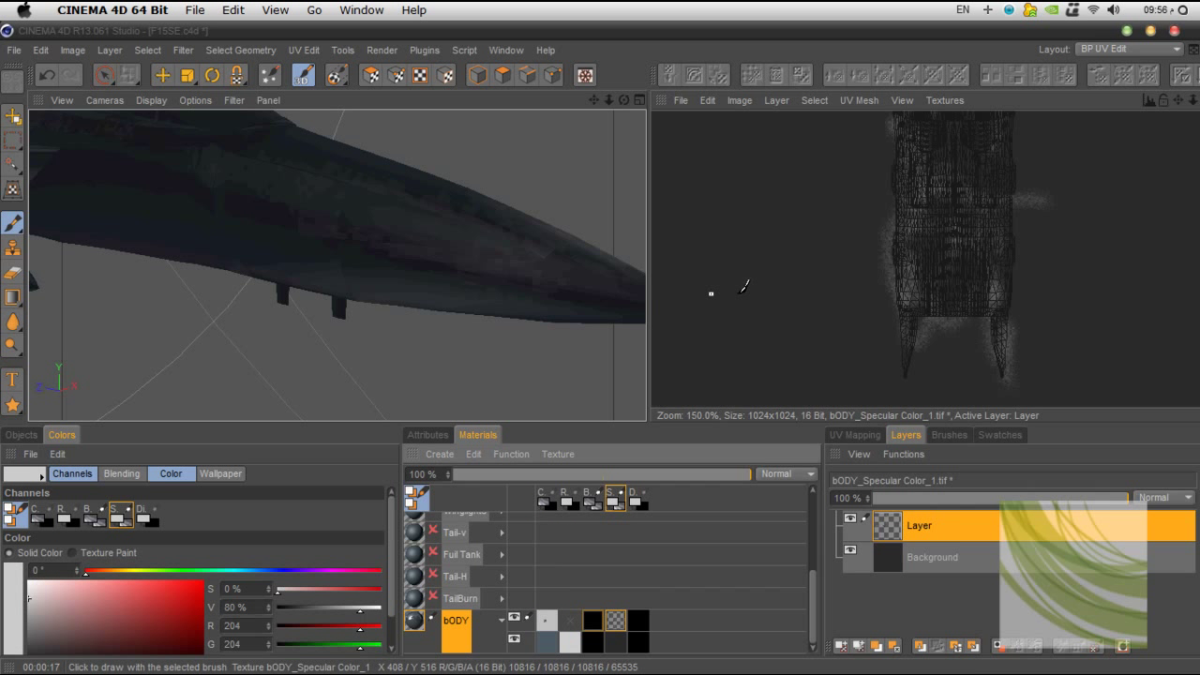
{"action": "left_click", "coordinate": [593, 502]}
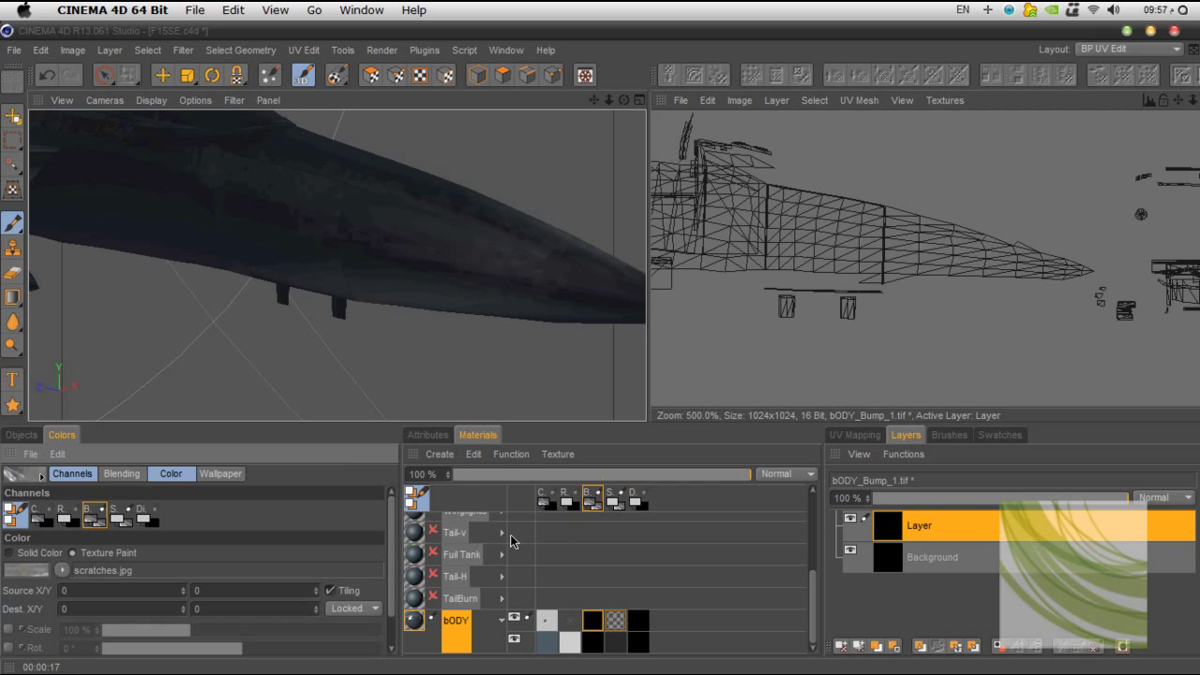
{"action": "double_click", "coordinate": [448, 632]}
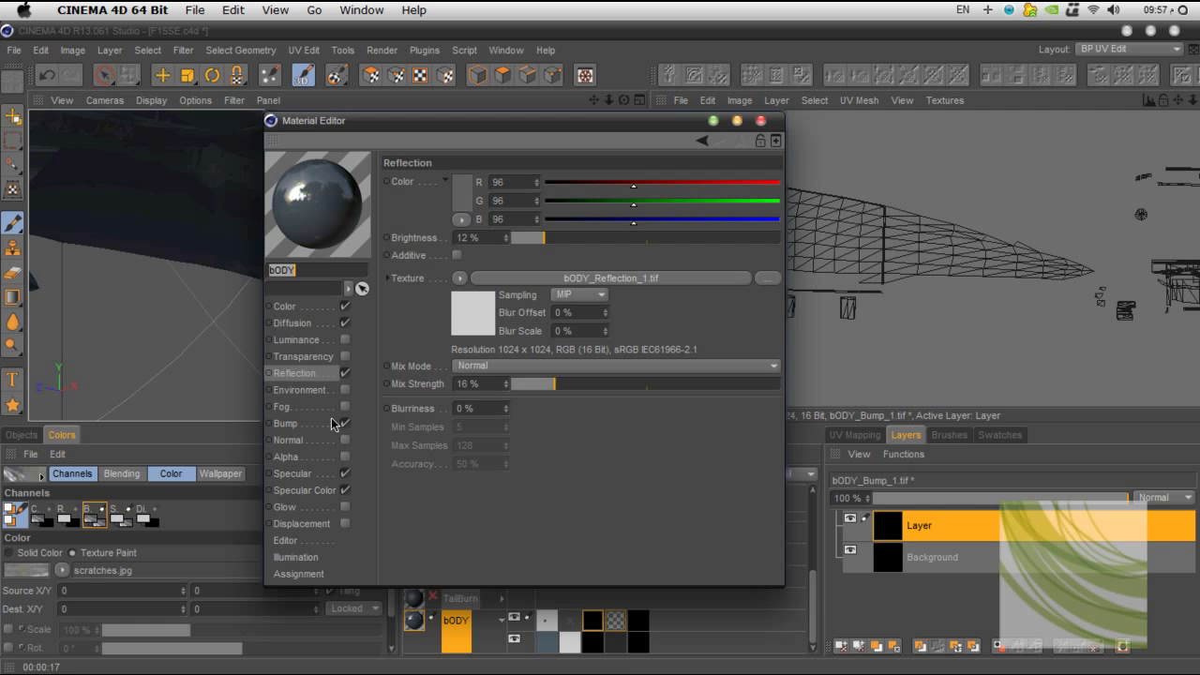
{"action": "left_click", "coordinate": [334, 423]}
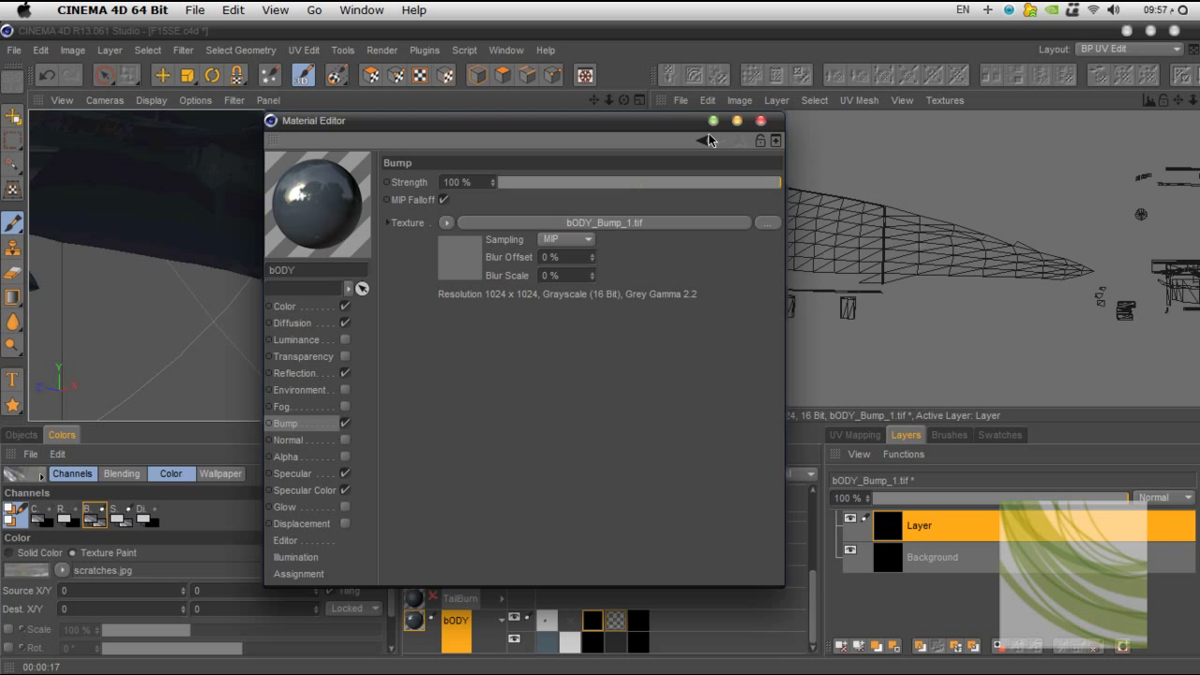
{"action": "left_click", "coordinate": [760, 120]}
Step: Paint scratches.jpg over the jet's nose in the bump channel
{"action": "left_click", "coordinate": [521, 271]}
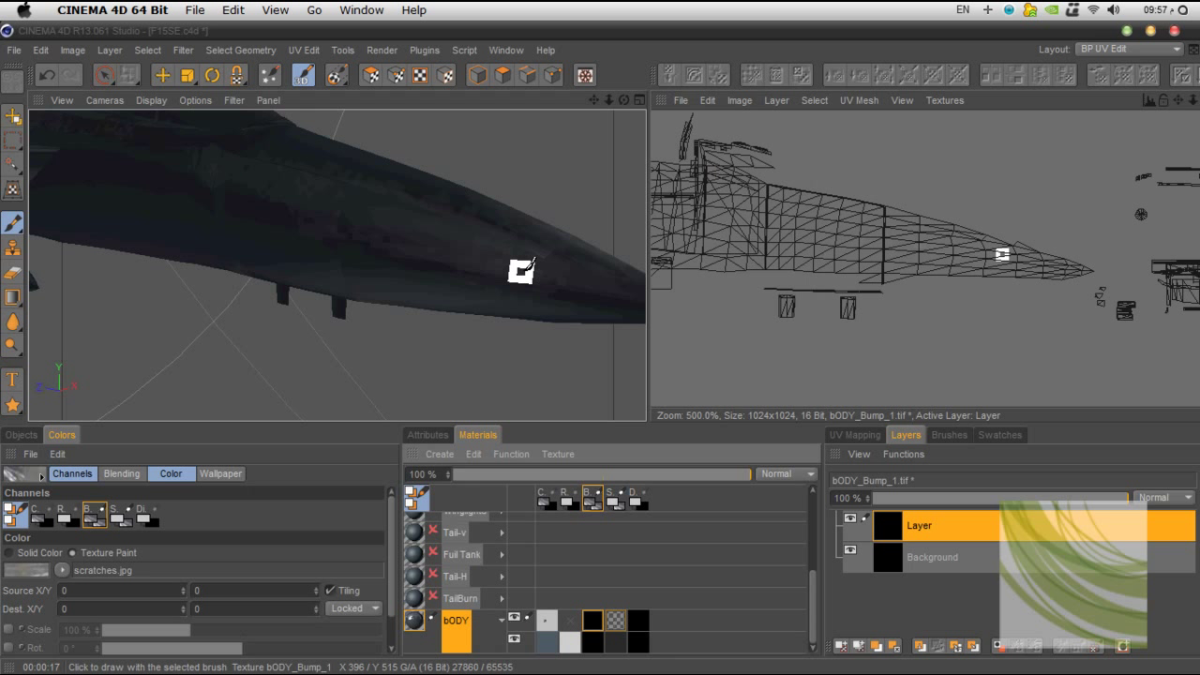
{"action": "left_click", "coordinate": [614, 503]}
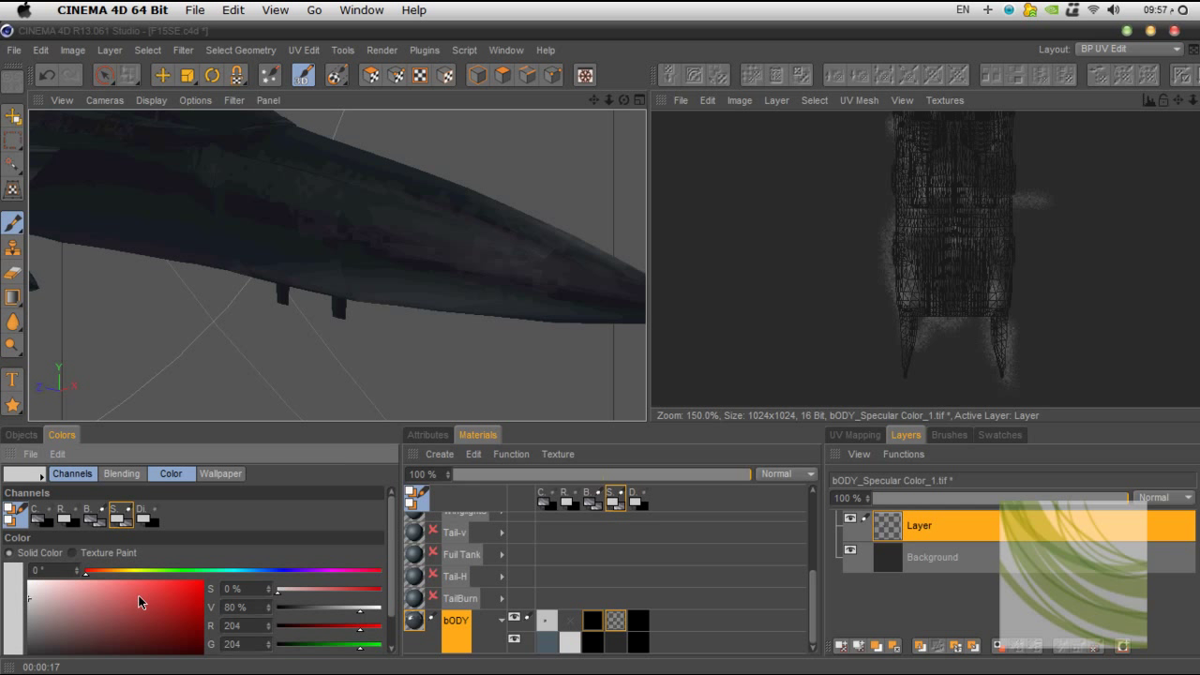
{"action": "left_click", "coordinate": [592, 502]}
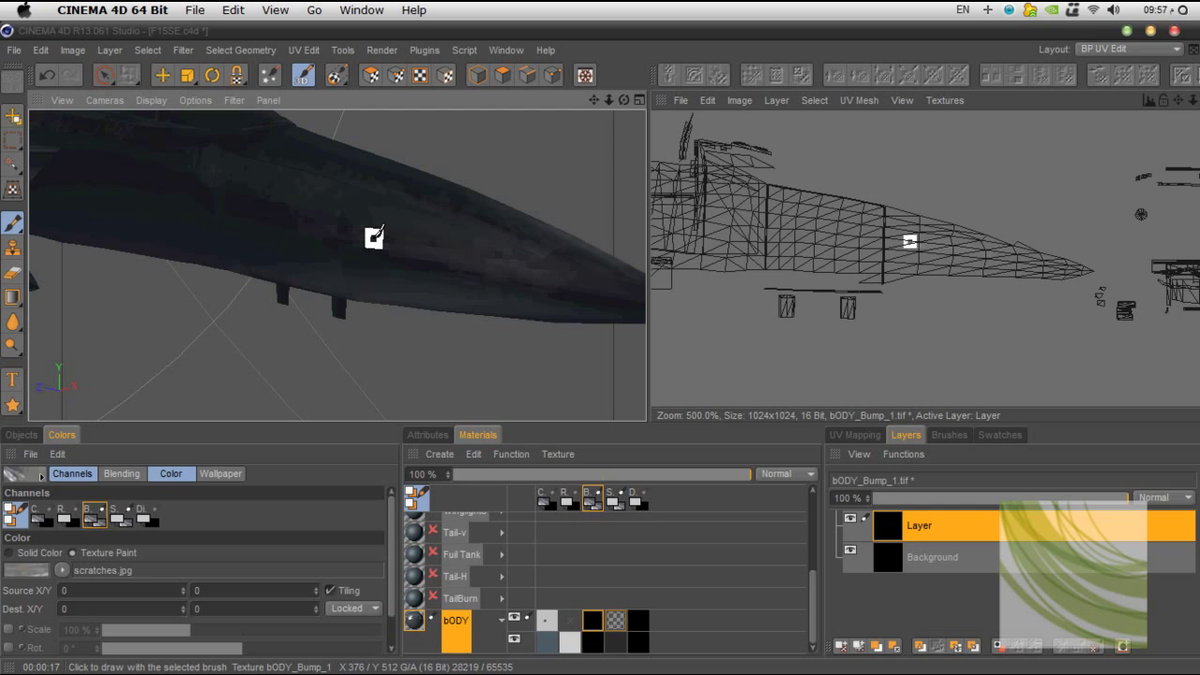
Step: Test render the jet's nose to check the bump painting, and stop the render
{"action": "key", "text": "shift+r"}
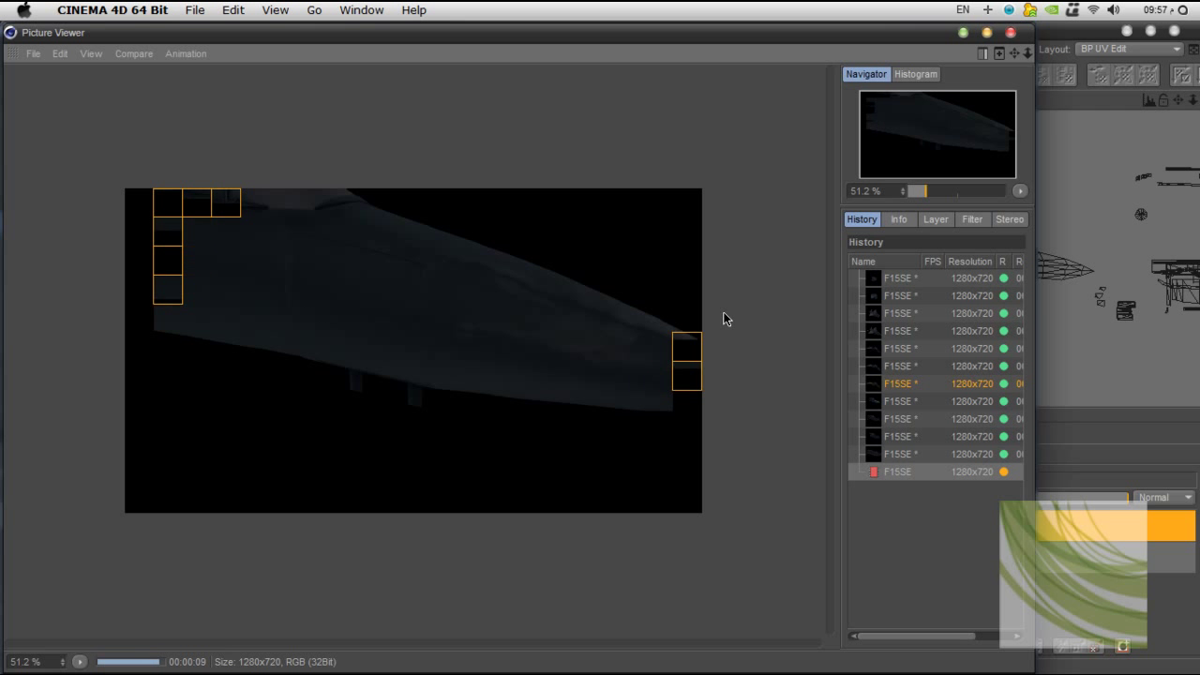
{"action": "key", "text": "super+w"}
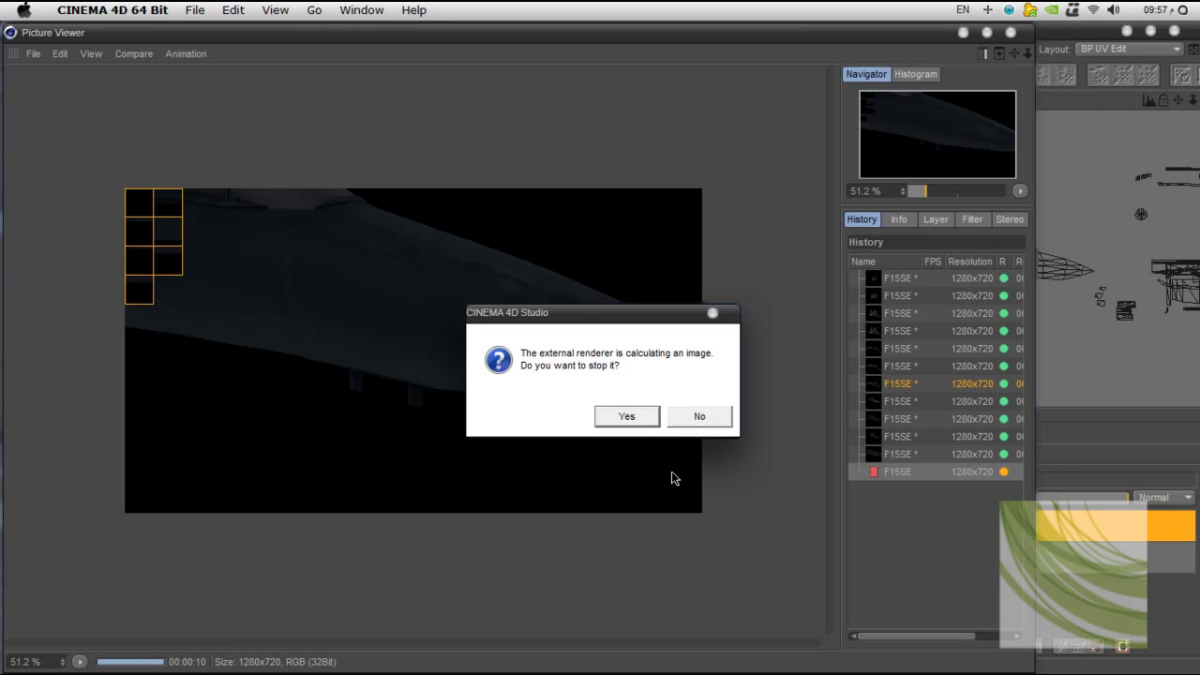
{"action": "key", "text": "Return"}
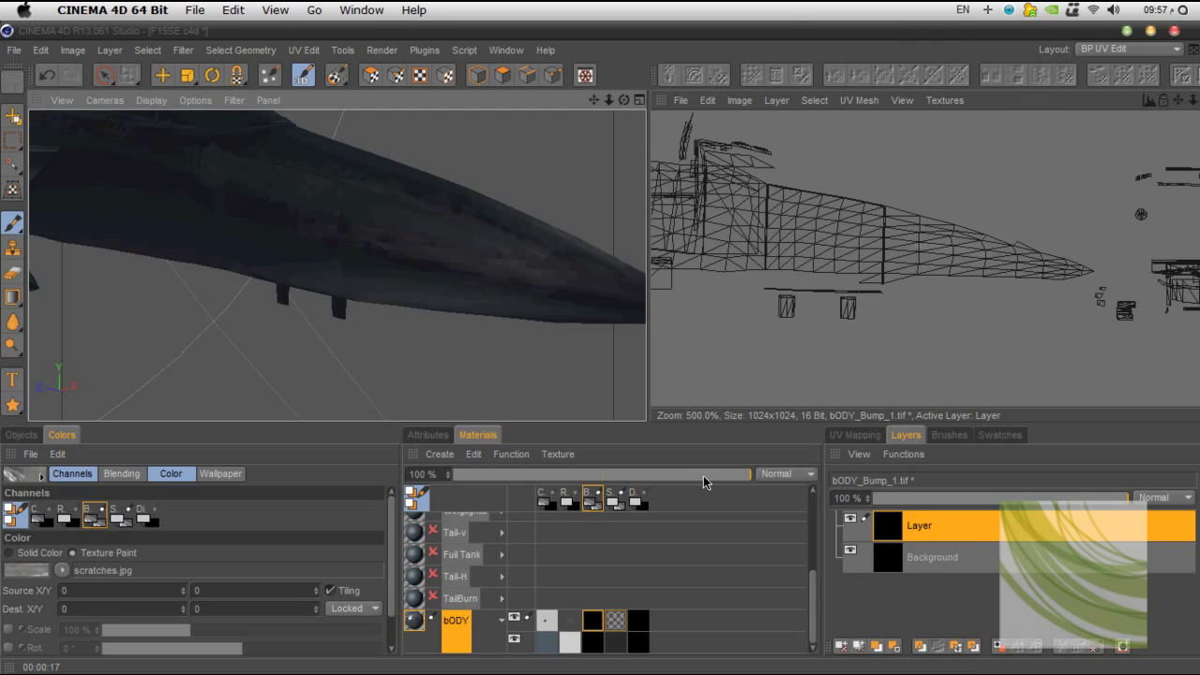
Step: Select the bODY specular color channel's paint layer and set its blending mode to Color Dodge
{"action": "left_click", "coordinate": [611, 626]}
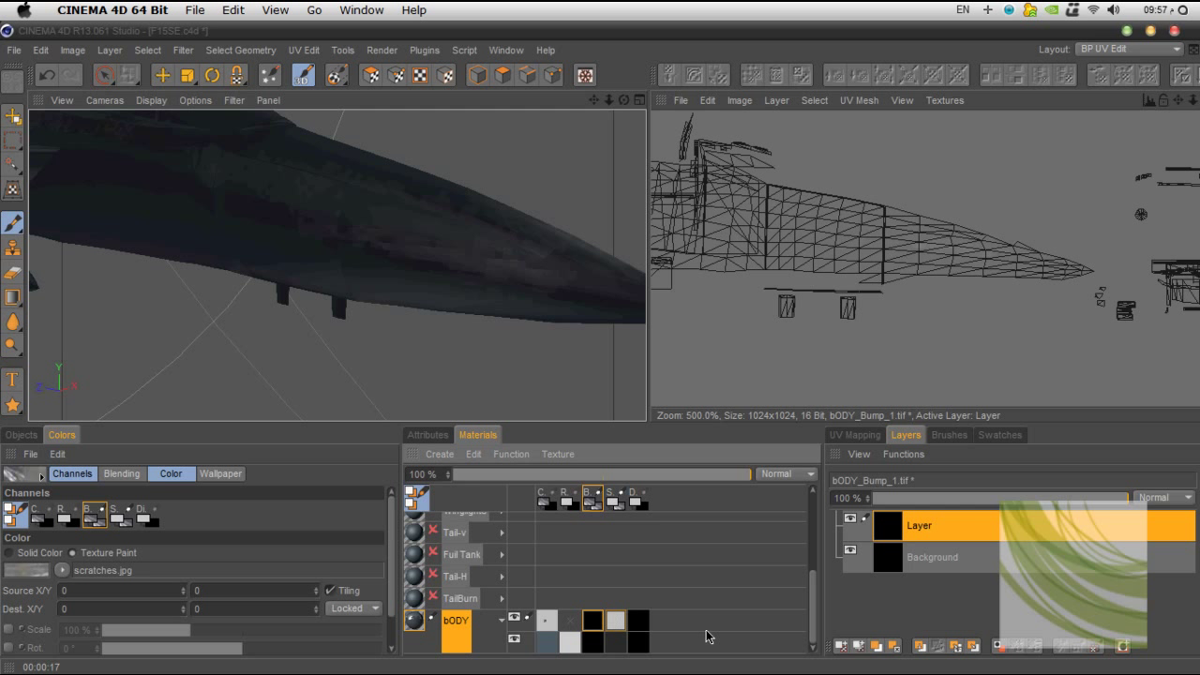
{"action": "left_click", "coordinate": [614, 623]}
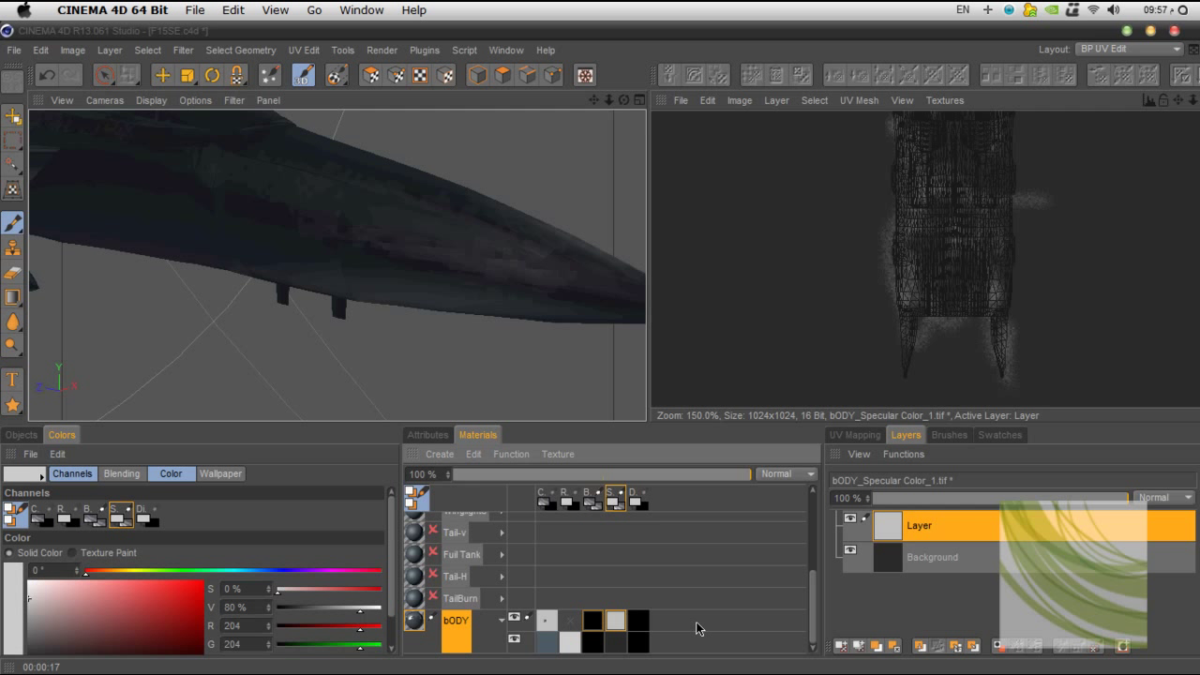
{"action": "left_click", "coordinate": [1135, 500]}
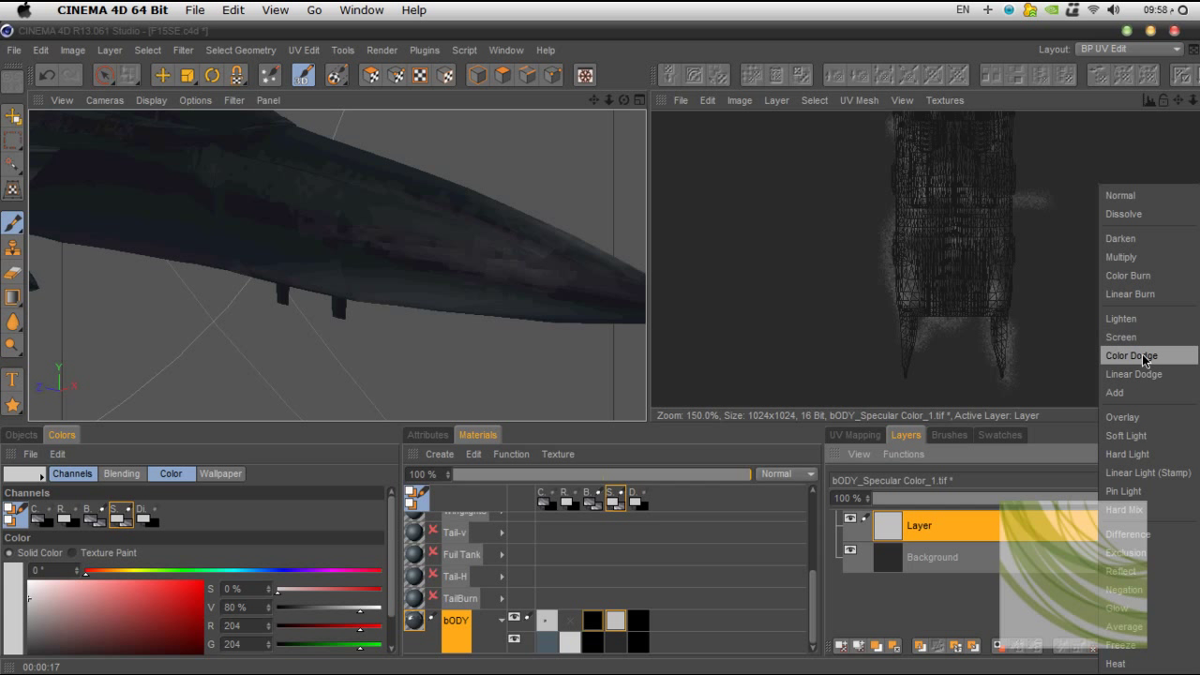
{"action": "left_click", "coordinate": [1132, 356]}
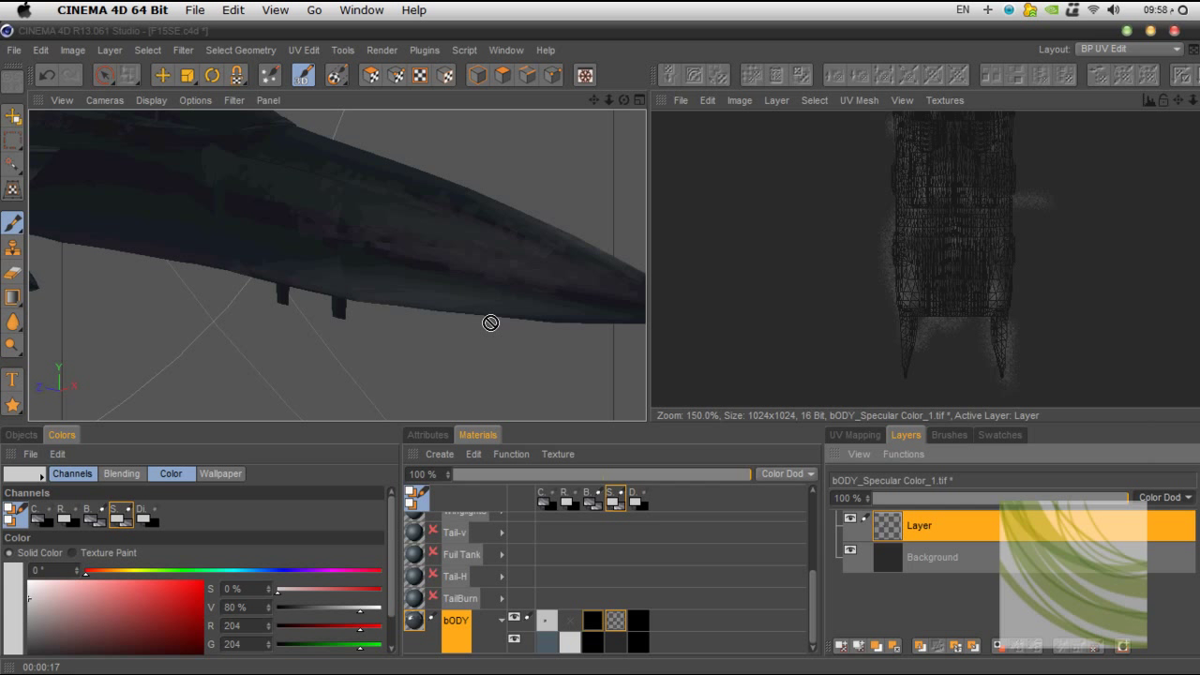
Step: Test render the nose with the Color Dodge specular layer and stop the render
{"action": "key", "text": "shift+r"}
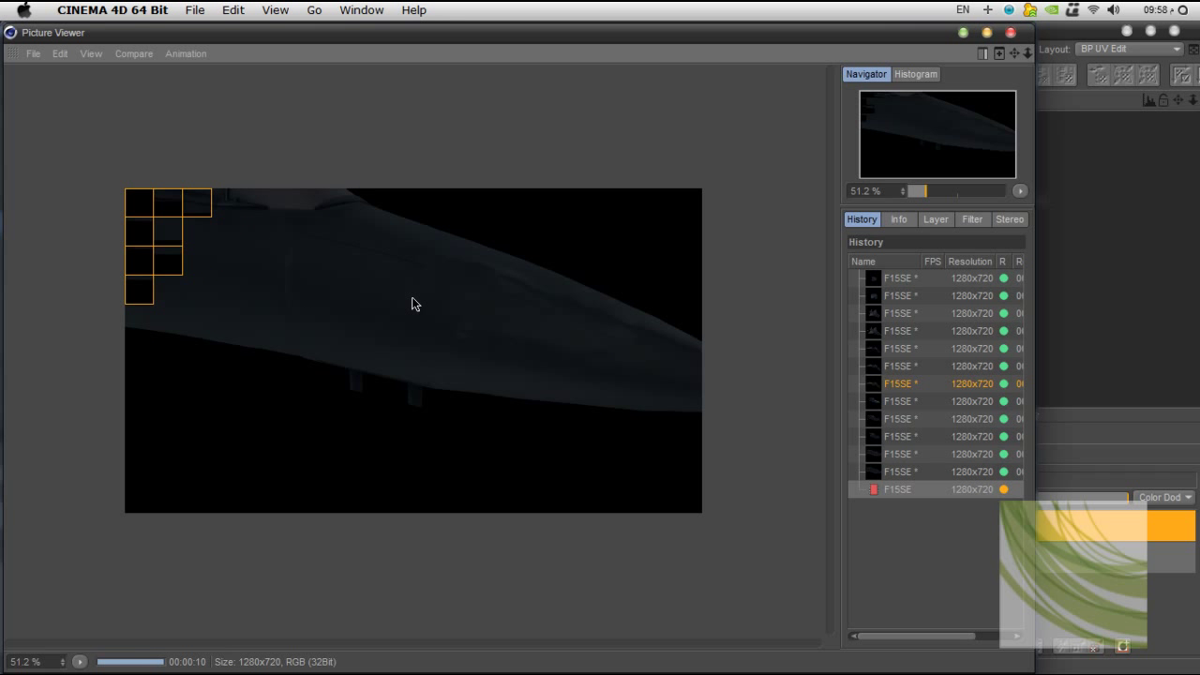
{"action": "left_click", "coordinate": [1011, 32]}
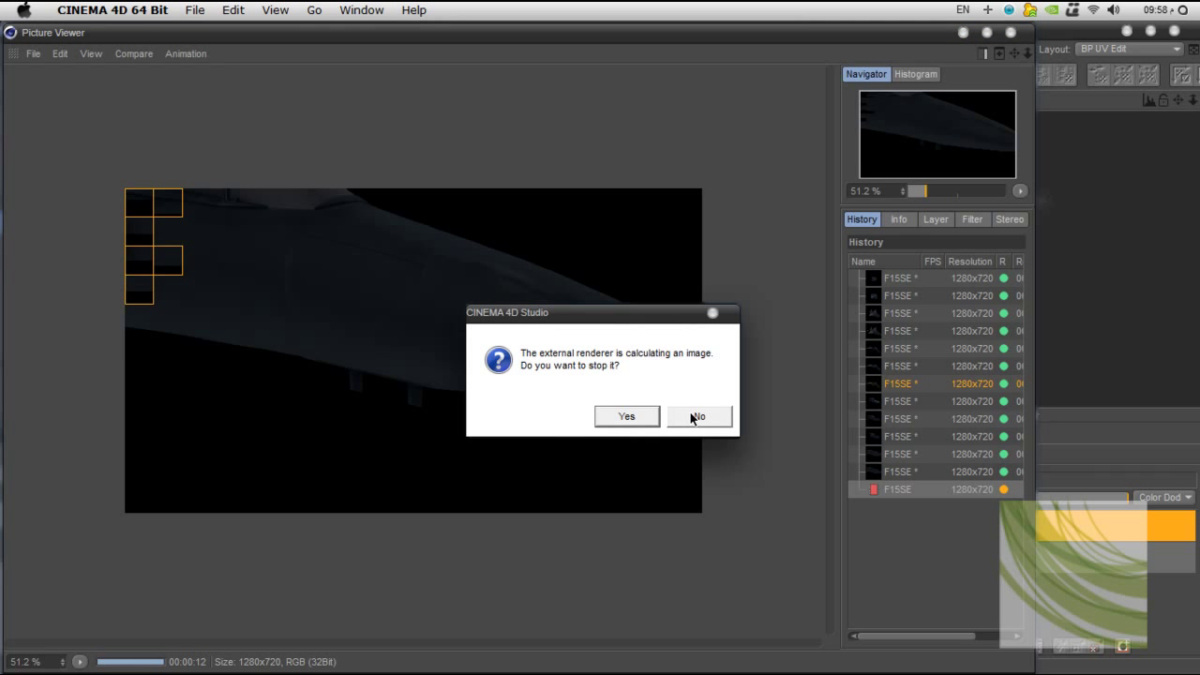
{"action": "left_click", "coordinate": [630, 415]}
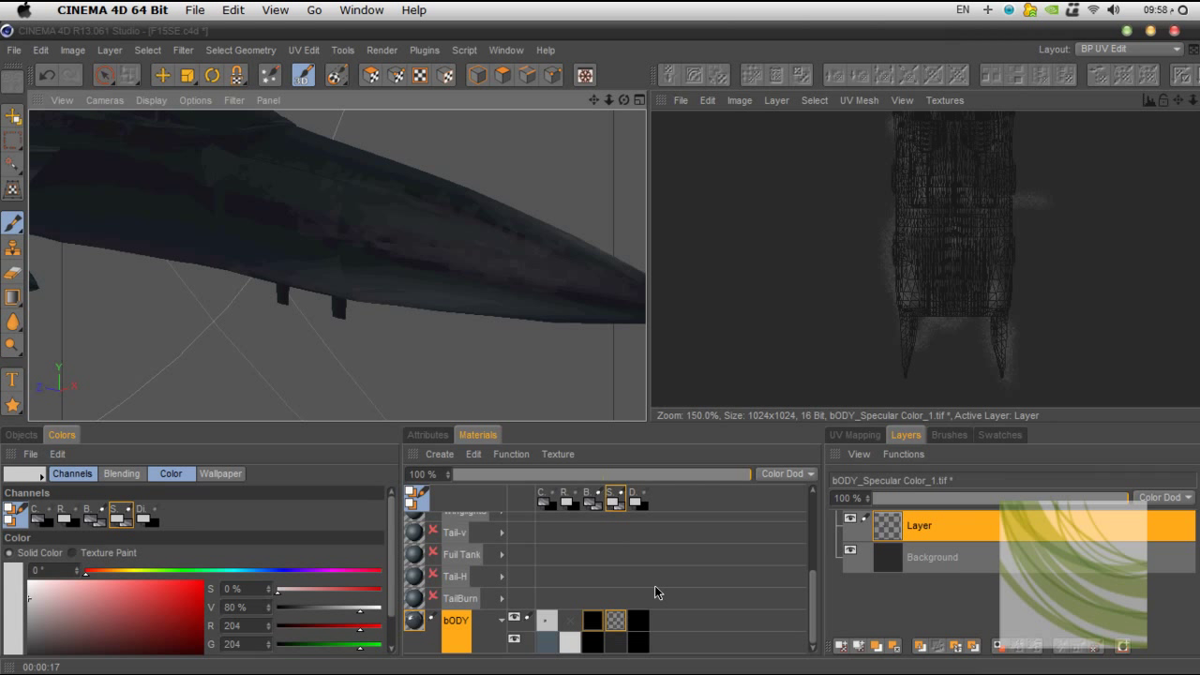
Step: Lower the bODY material's bump strength to 17 %
{"action": "double_click", "coordinate": [415, 622]}
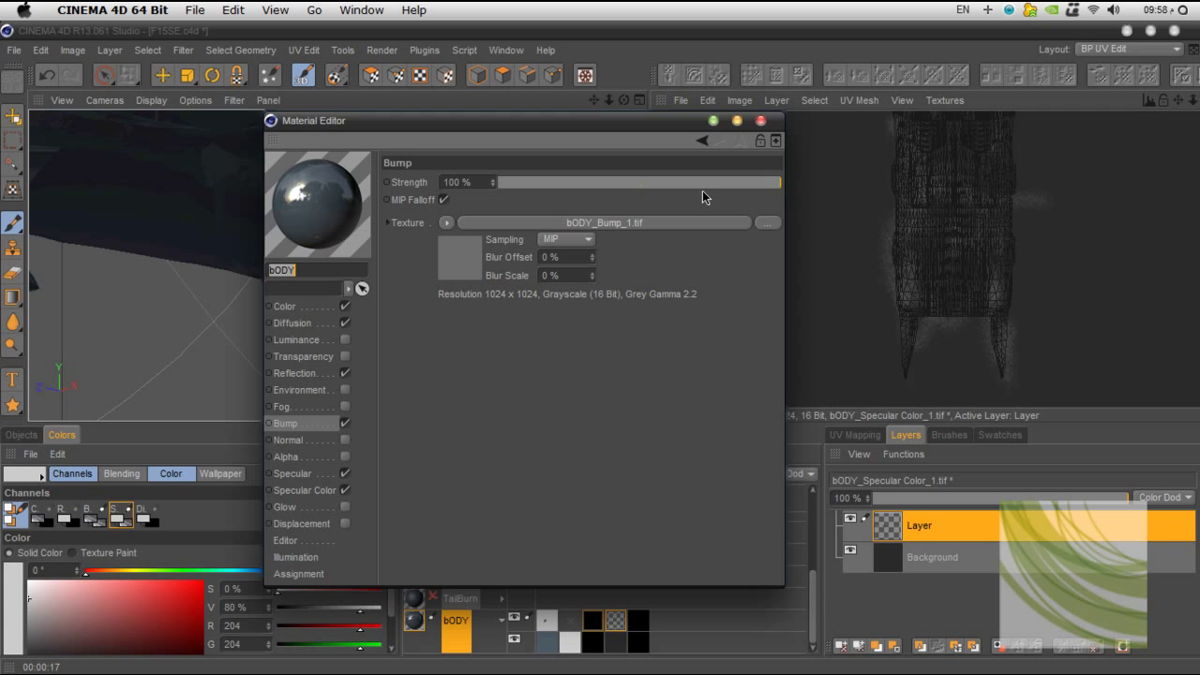
{"action": "left_click_drag", "start_coordinate": [668, 181], "coordinate": [659, 190]}
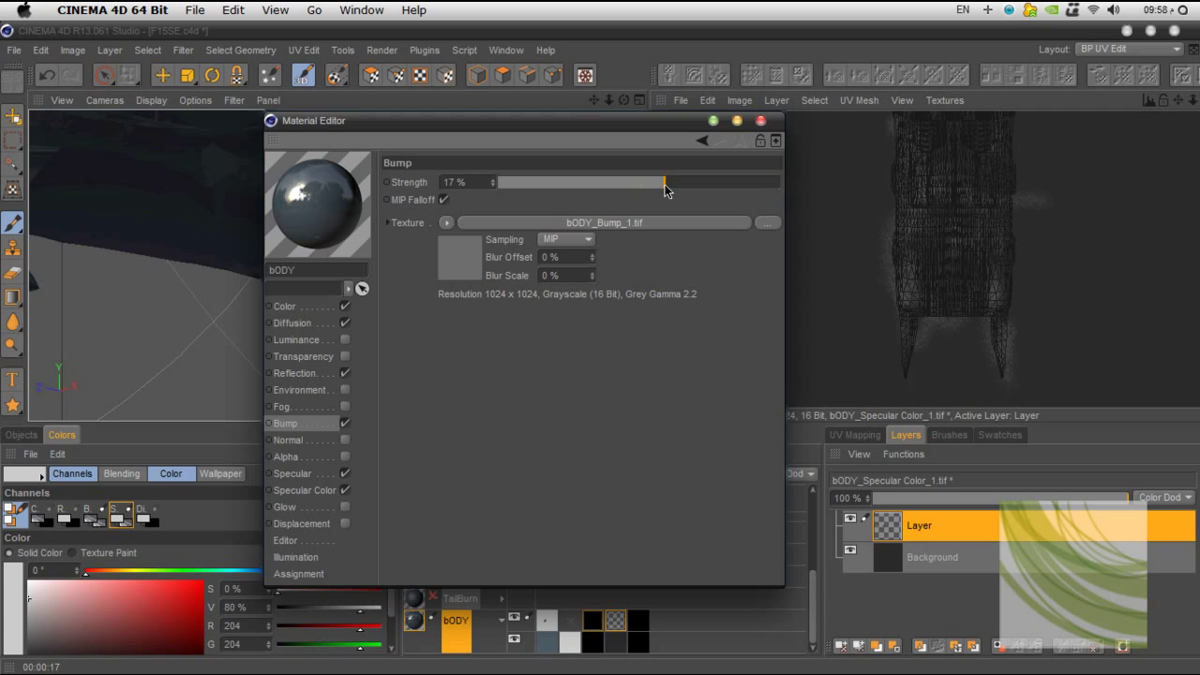
{"action": "left_click", "coordinate": [760, 120]}
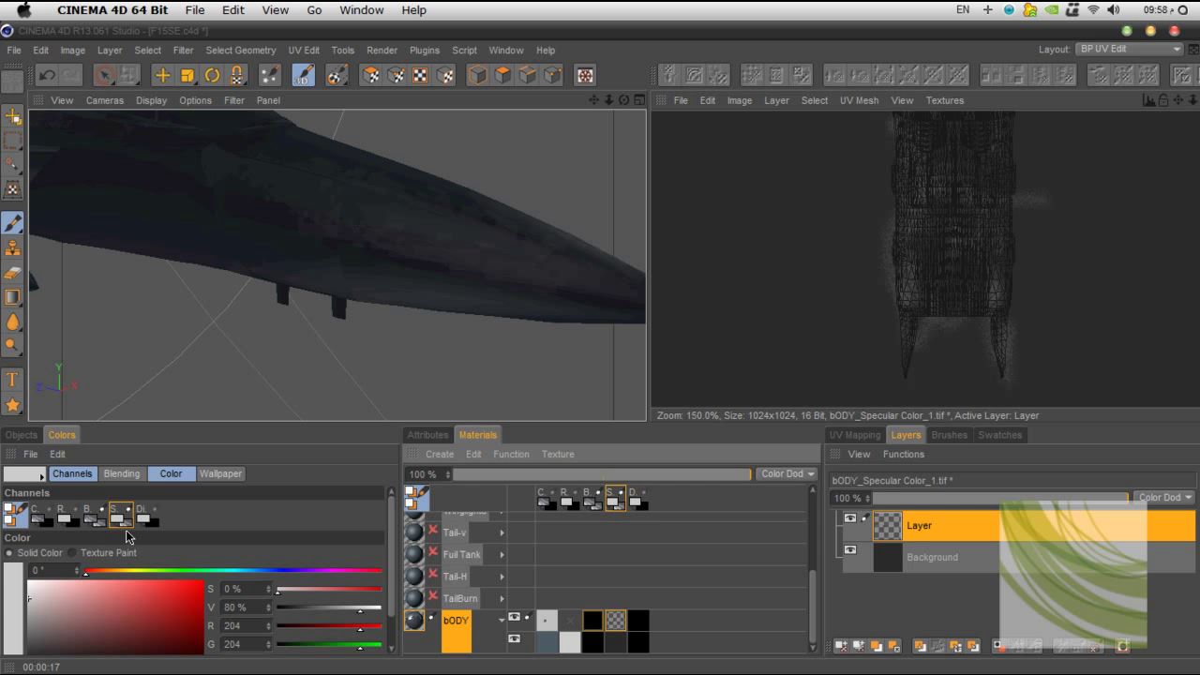
Step: Switch the specular color channel to Texture Paint and load scratches.jpg as its pattern
{"action": "left_click", "coordinate": [73, 553]}
{"action": "left_click", "coordinate": [44, 569]}
{"action": "left_click", "coordinate": [75, 605]}
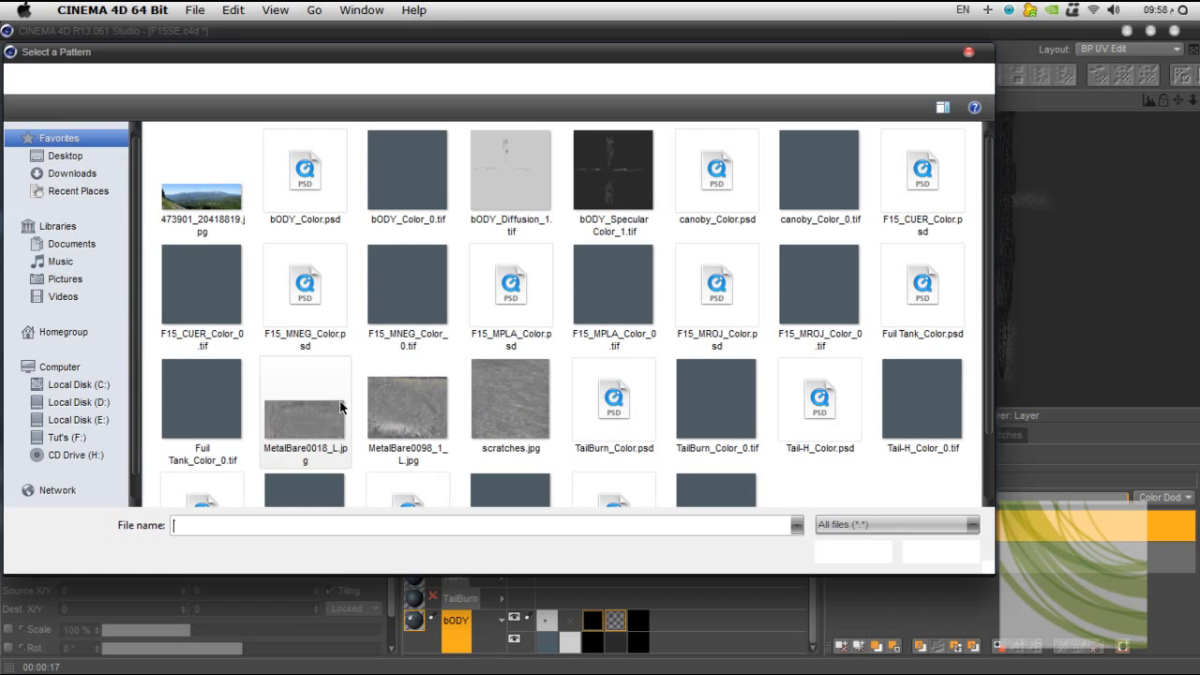
{"action": "left_click", "coordinate": [515, 413]}
{"action": "double_click", "coordinate": [520, 405]}
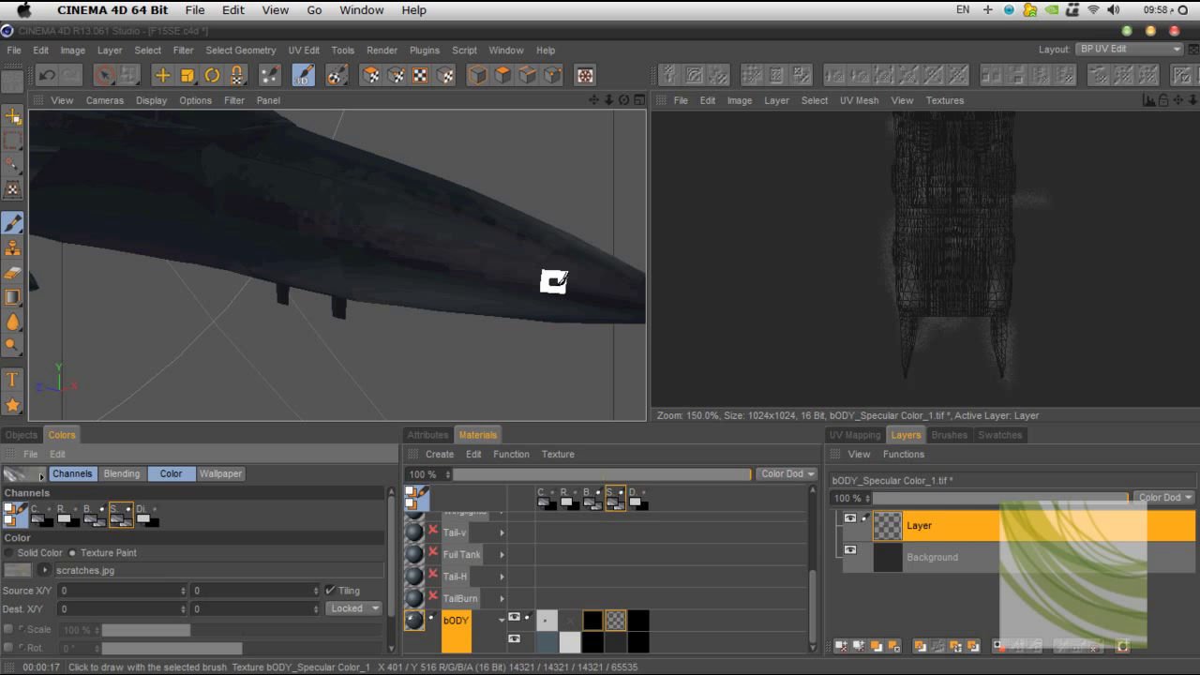
Step: Render the jet from the front of the nose, examine the surface at 100 %, and close the render
{"action": "mouse_move", "coordinate": [623, 99]}
{"action": "left_mouse_down"}
{"action": "mouse_move", "coordinate": [337, 266]}
{"action": "mouse_move", "coordinate": [487, 175]}
{"action": "mouse_move", "coordinate": [487, 209]}
{"action": "mouse_move", "coordinate": [421, 253]}
{"action": "mouse_move", "coordinate": [398, 239]}
{"action": "mouse_move", "coordinate": [391, 249]}
{"action": "mouse_move", "coordinate": [388, 219]}
{"action": "left_mouse_up"}
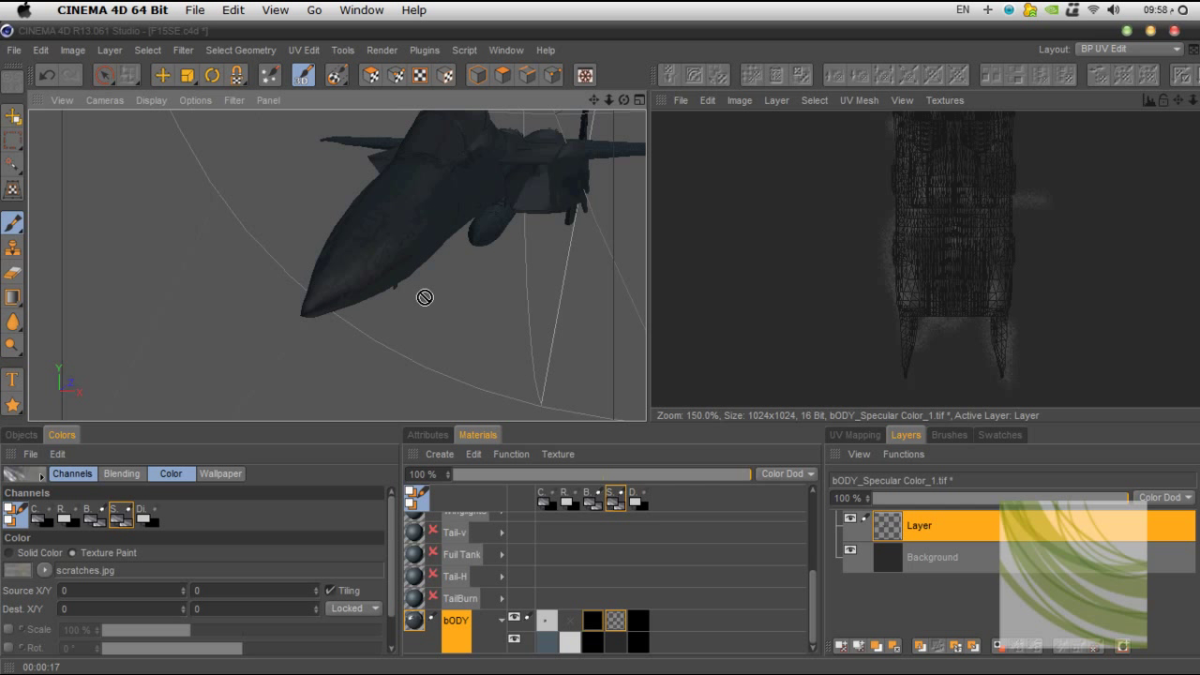
{"action": "key", "text": "shift+r"}
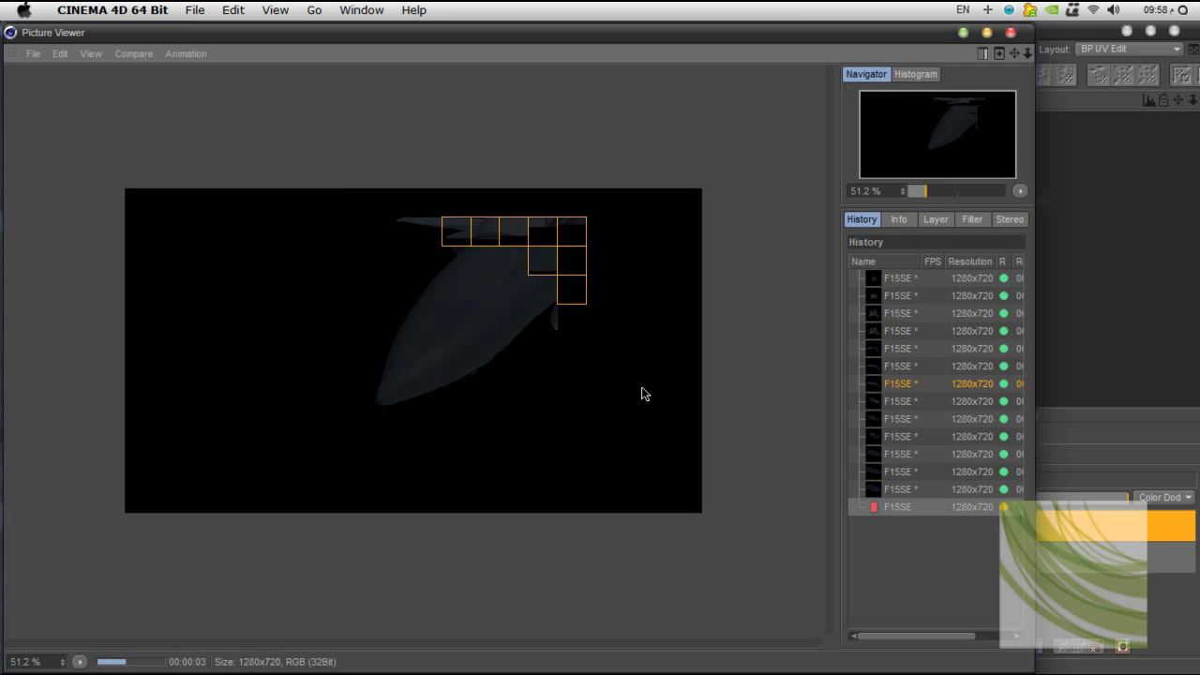
{"action": "left_click", "coordinate": [80, 661]}
{"action": "left_click", "coordinate": [103, 606]}
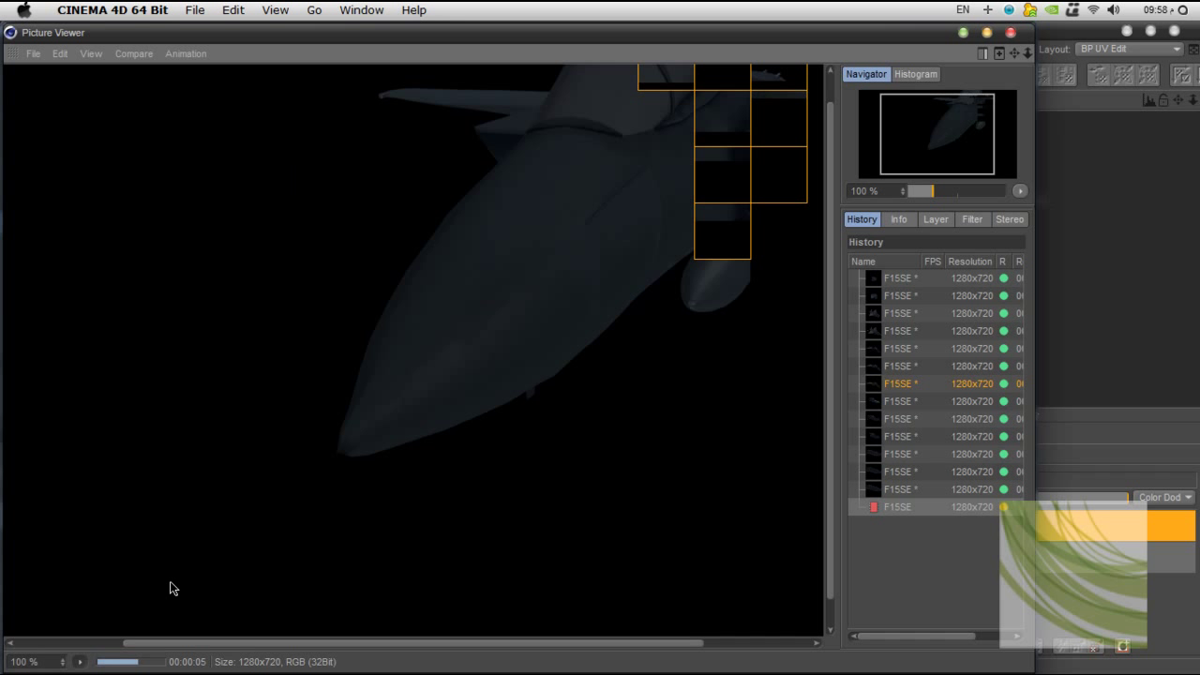
{"action": "left_click_drag", "start_coordinate": [670, 327], "coordinate": [594, 337]}
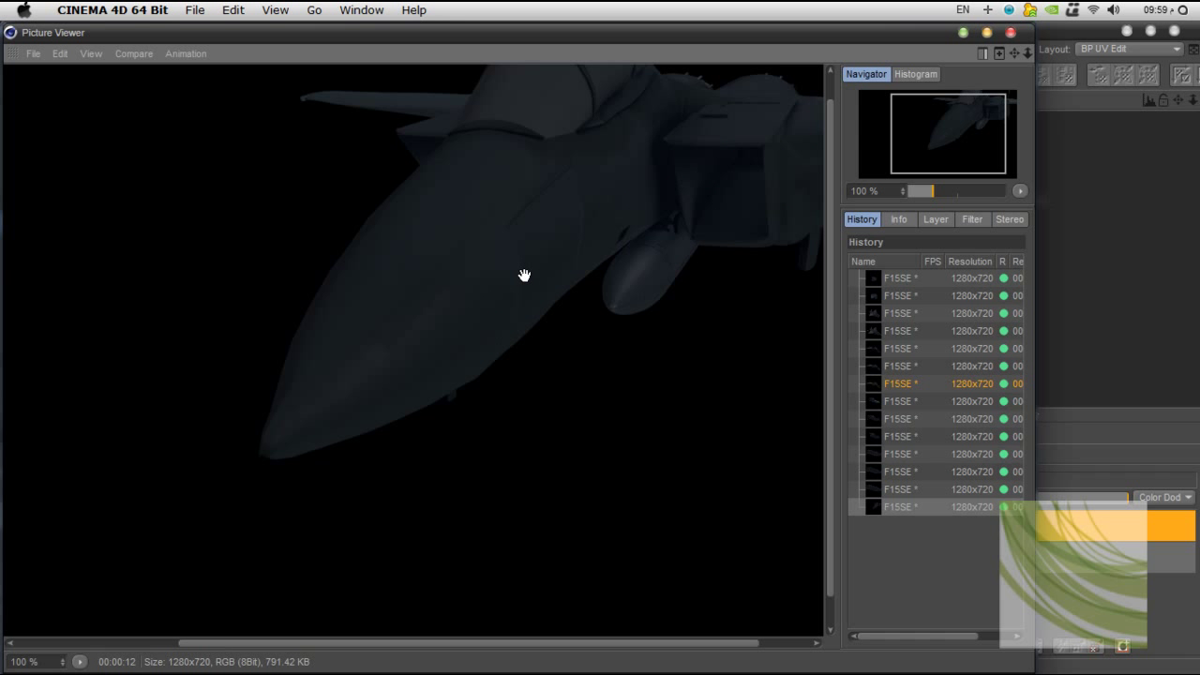
{"action": "left_click", "coordinate": [1010, 33]}
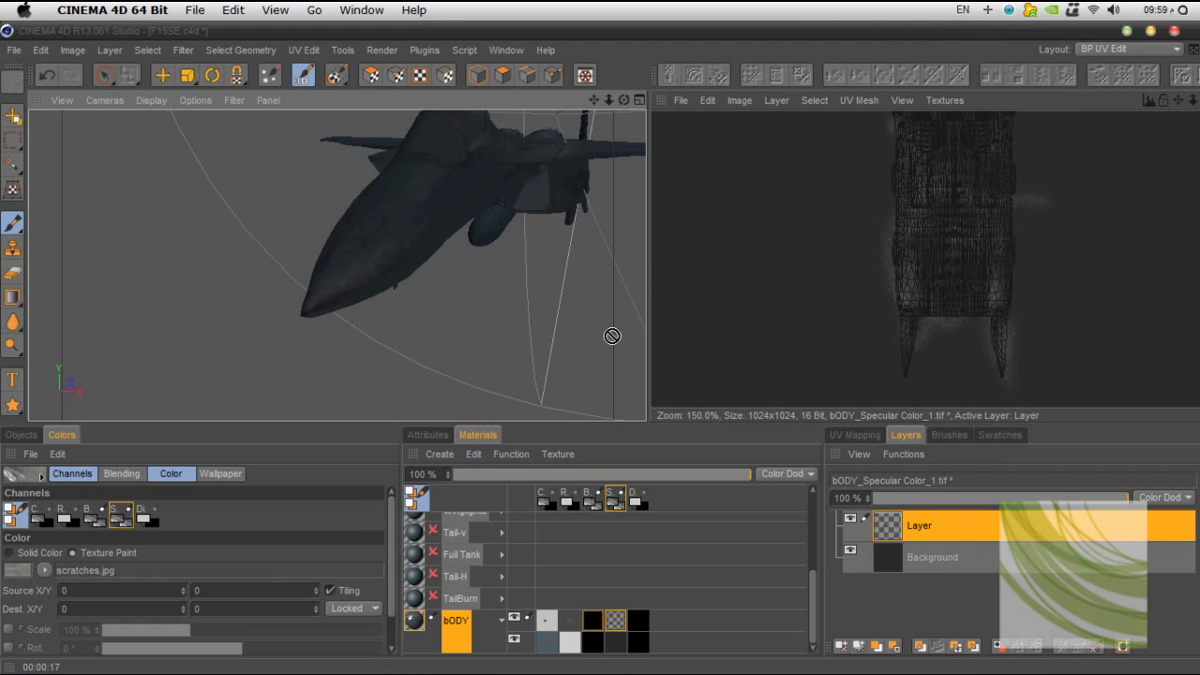
Step: Set the paint brush's pressure to 17 %
{"action": "mouse_move", "coordinate": [393, 247]}
{"action": "left_mouse_down", "text": "alt"}
{"action": "mouse_move", "coordinate": [397, 235]}
{"action": "mouse_move", "coordinate": [450, 246]}
{"action": "left_mouse_up", "text": "alt"}
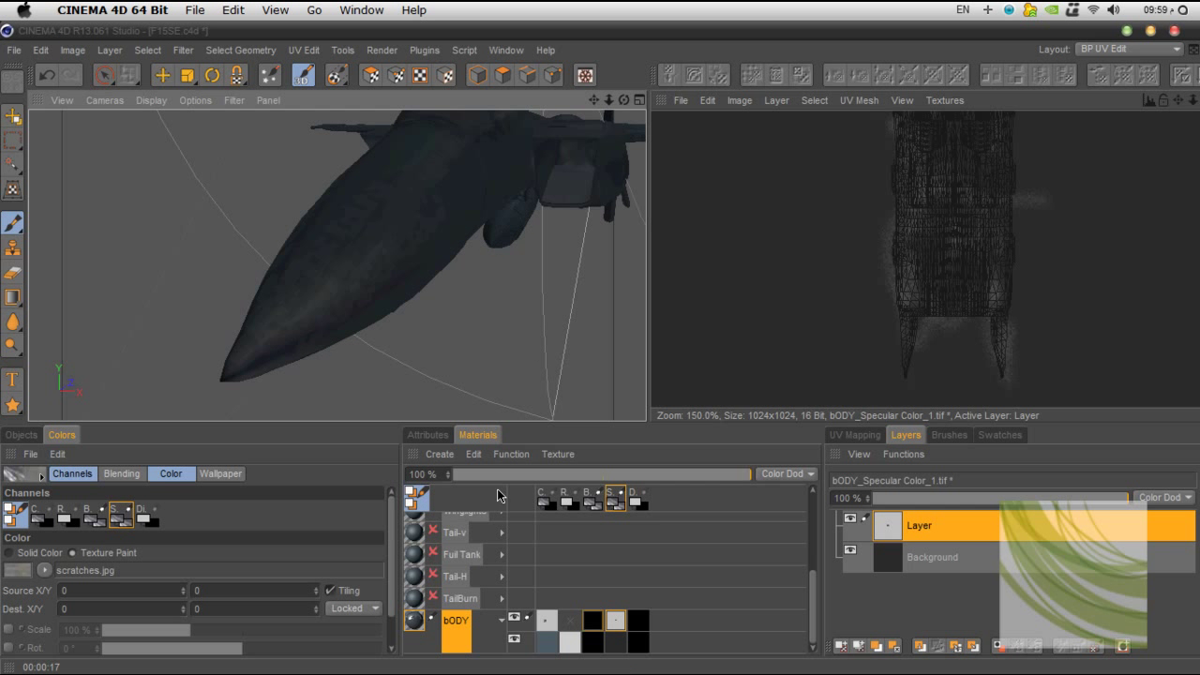
{"action": "left_click", "coordinate": [446, 437]}
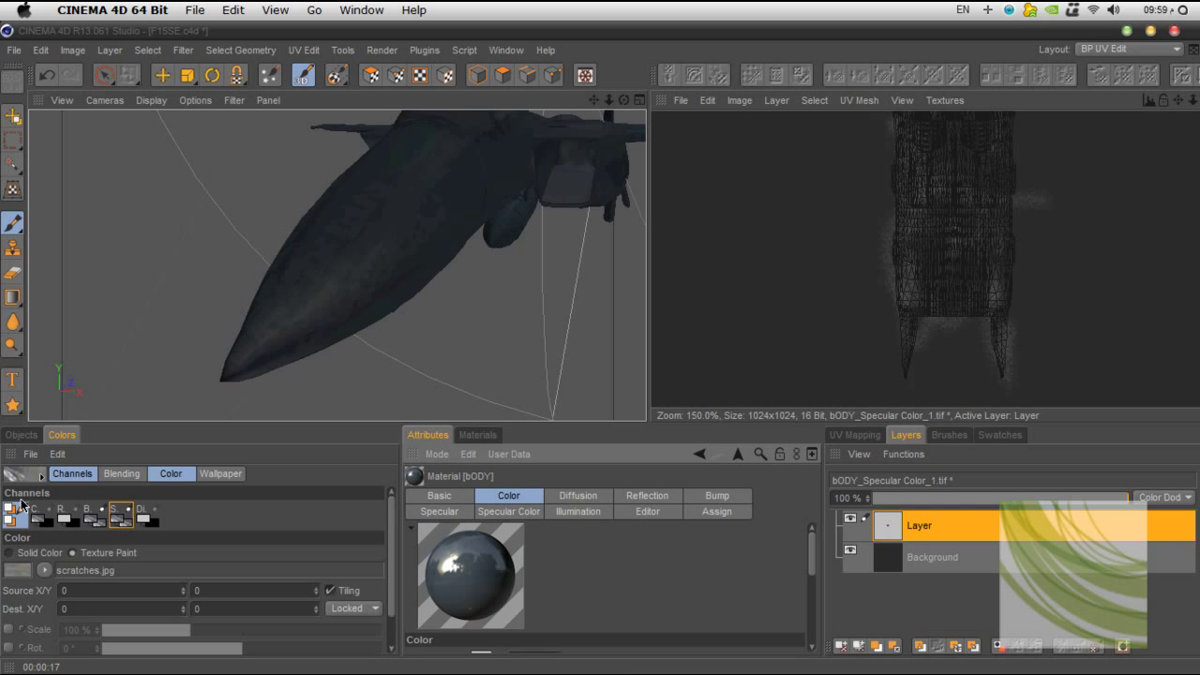
{"action": "left_click", "coordinate": [13, 223]}
{"action": "left_click_drag", "start_coordinate": [793, 570], "coordinate": [792, 596]}
{"action": "left_click_drag", "start_coordinate": [539, 654], "coordinate": [565, 648]}
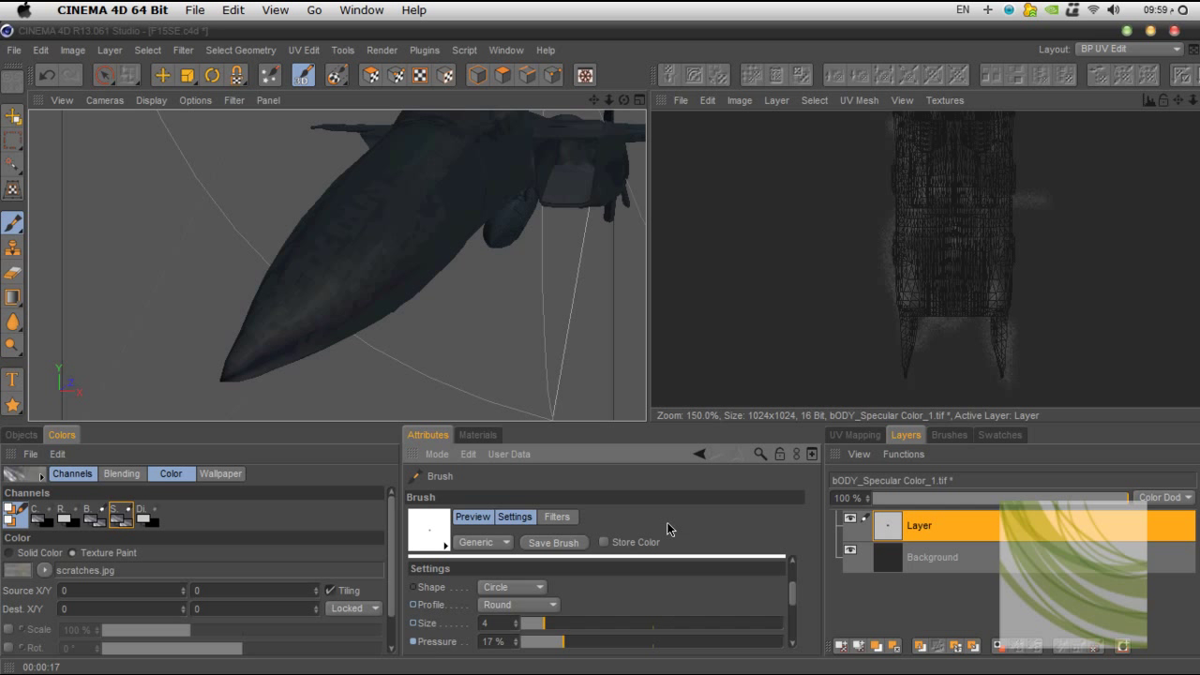
Step: Load the Pencil preset from the BodyPaint brush presets as the paint brush
{"action": "left_click", "coordinate": [942, 436]}
{"action": "left_click", "coordinate": [956, 600]}
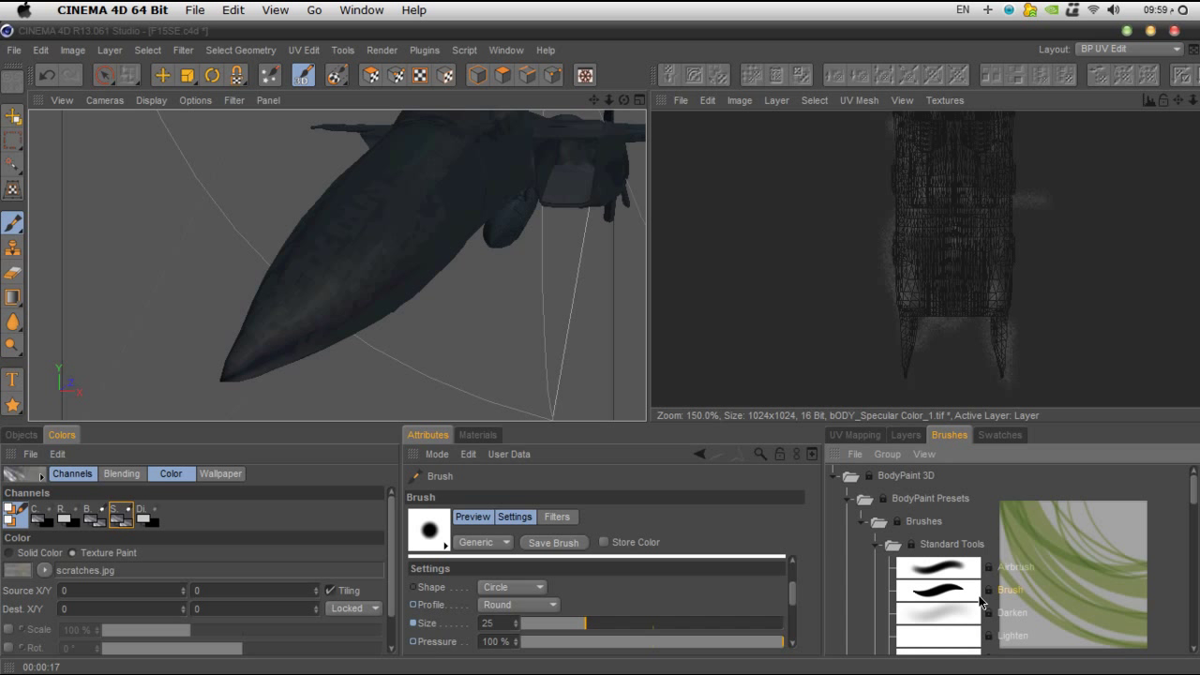
{"action": "scroll", "coordinate": [980, 600], "scroll_direction": "down", "scroll_amount": 3}
{"action": "left_click", "coordinate": [949, 521]}
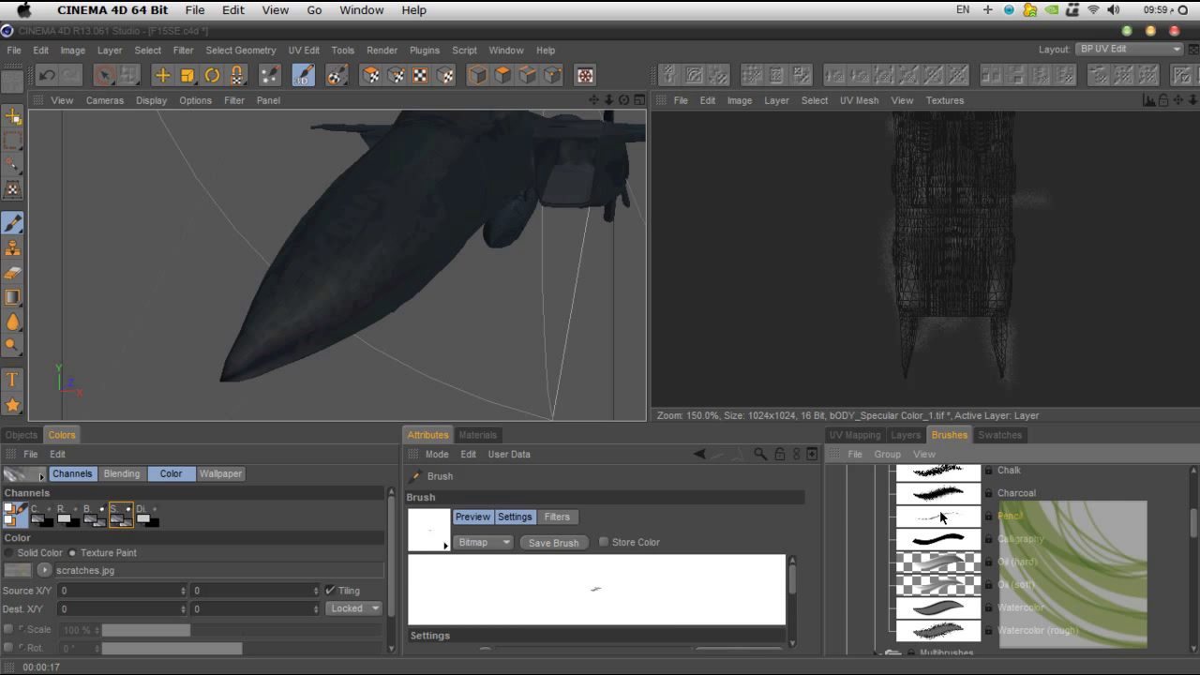
{"action": "scroll", "coordinate": [796, 589], "scroll_direction": "down", "scroll_amount": 3}
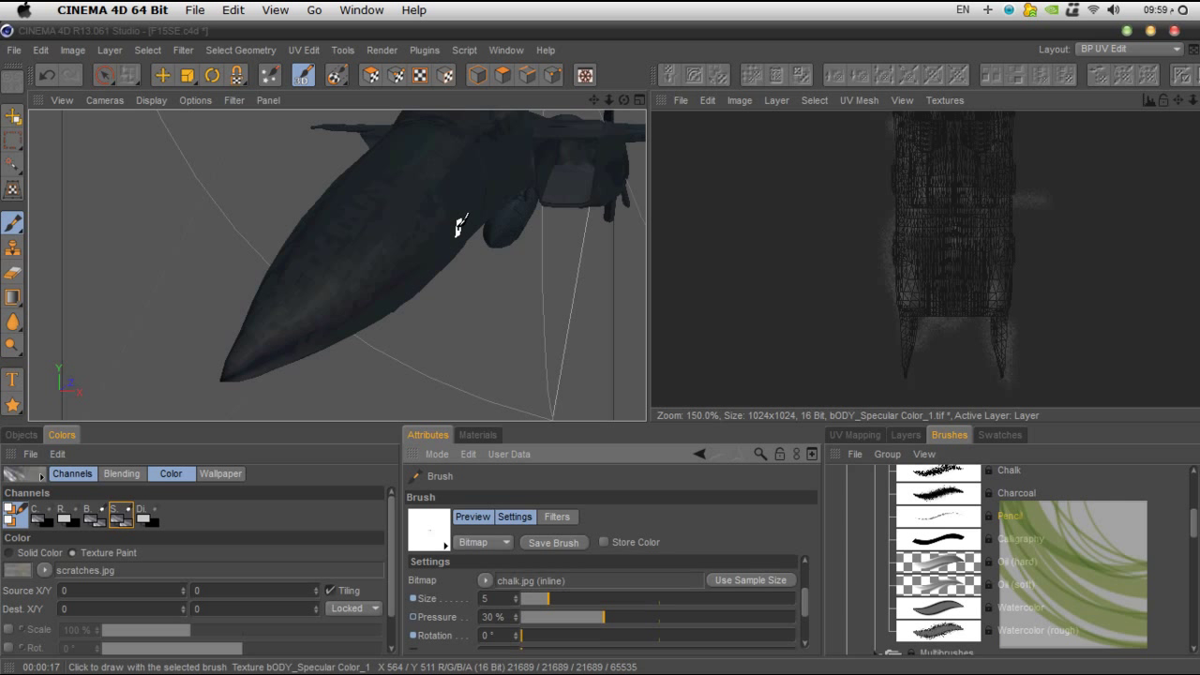
Step: Render the underside of the jet's nose, examine the surface detail, and close the render before it finishes
{"action": "mouse_move", "coordinate": [624, 101]}
{"action": "left_mouse_down"}
{"action": "mouse_move", "coordinate": [509, 155]}
{"action": "mouse_move", "coordinate": [481, 254]}
{"action": "left_mouse_up"}
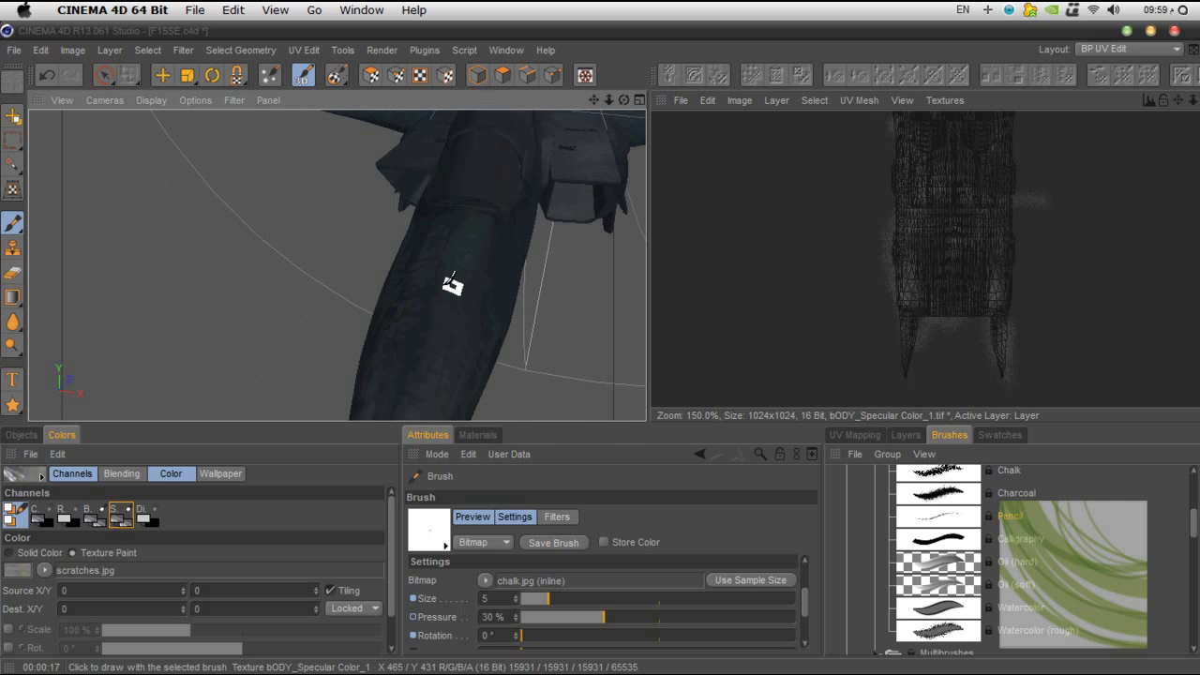
{"action": "key", "text": "shift+r"}
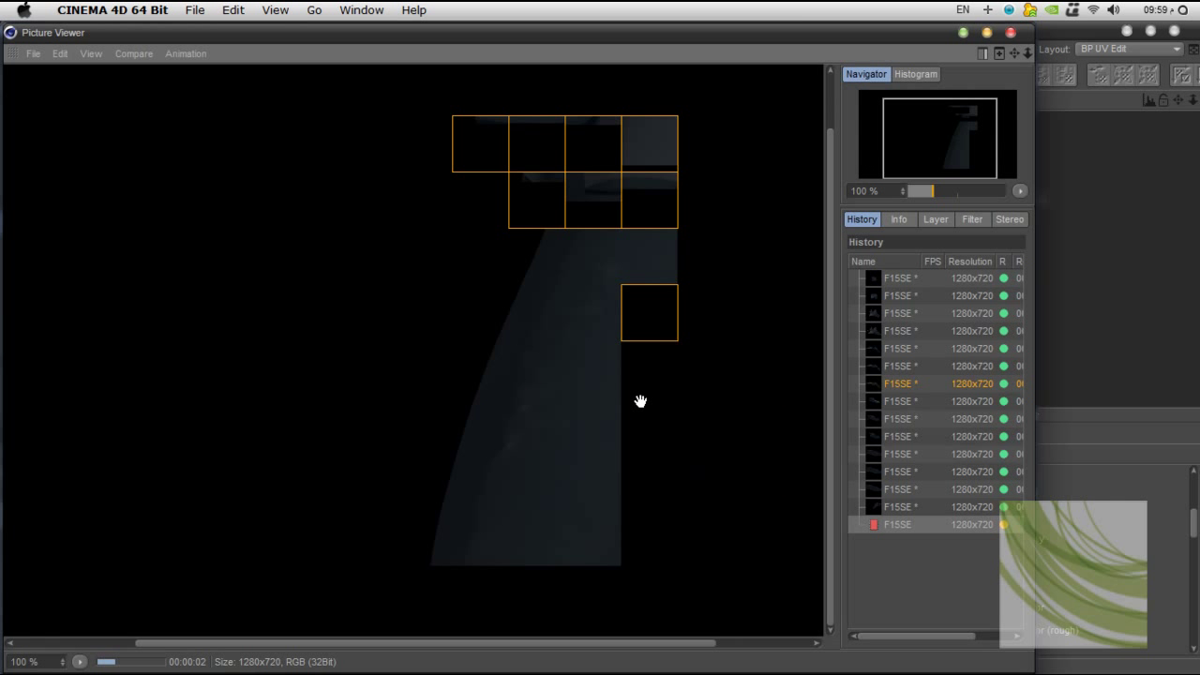
{"action": "left_click_drag", "start_coordinate": [643, 404], "coordinate": [469, 418]}
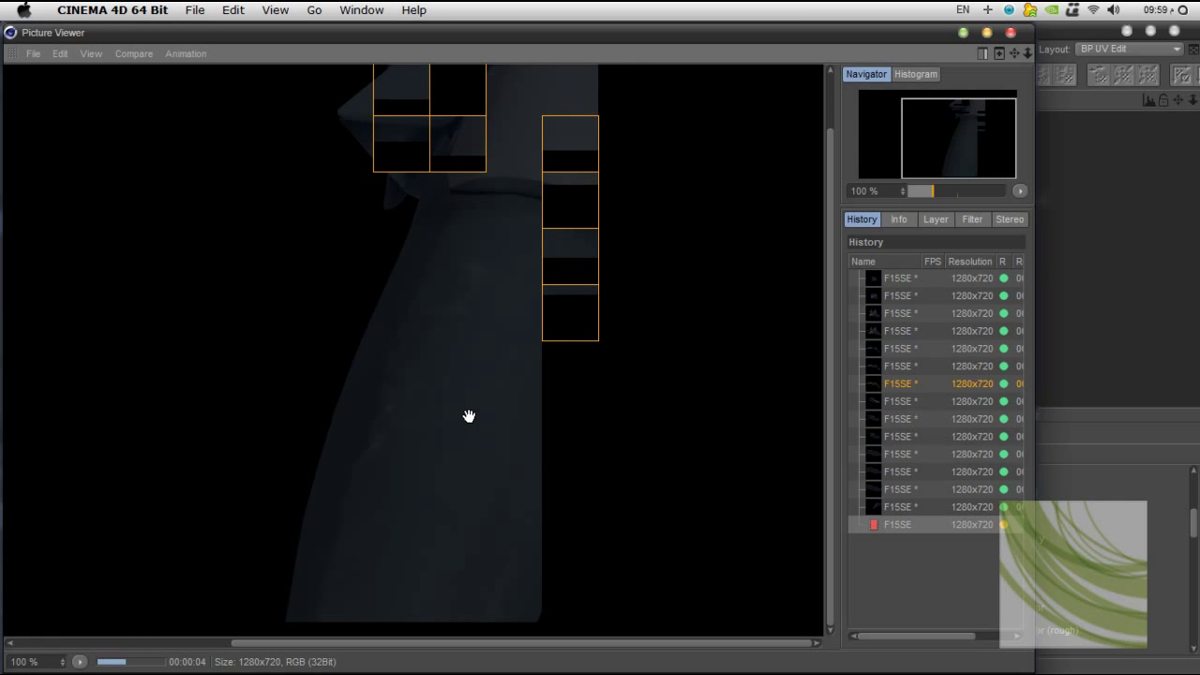
{"action": "scroll", "coordinate": [431, 386], "scroll_direction": "down", "scroll_amount": 5}
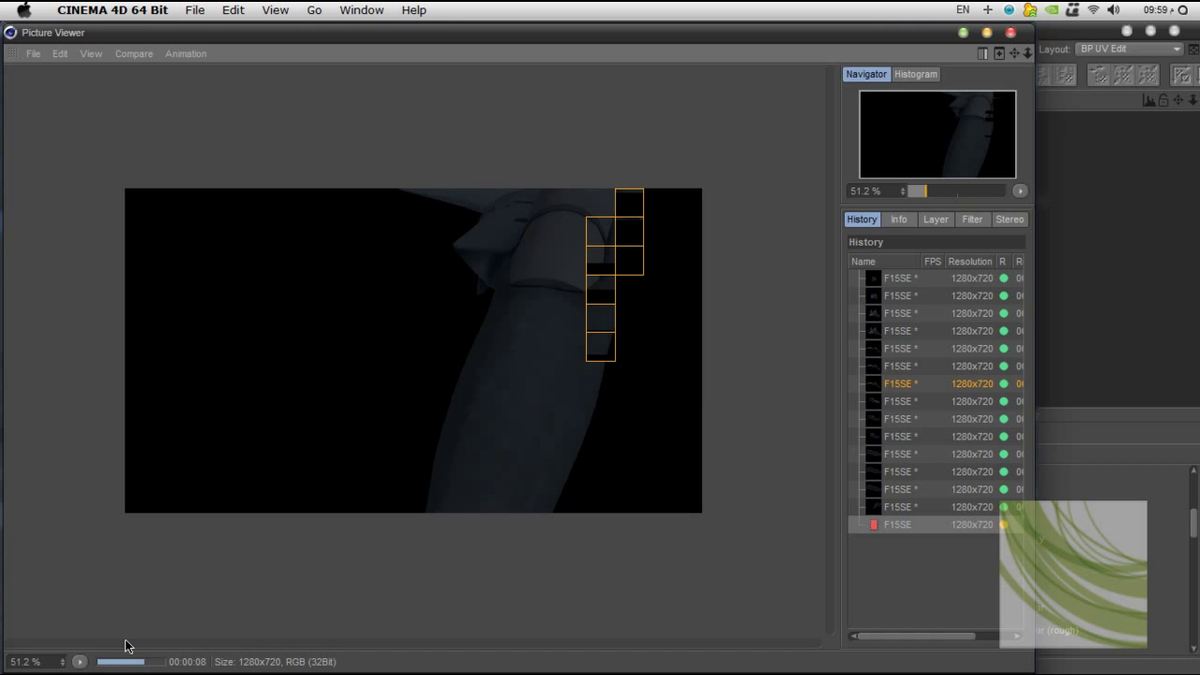
{"action": "scroll", "coordinate": [461, 423], "scroll_direction": "up", "scroll_amount": 1}
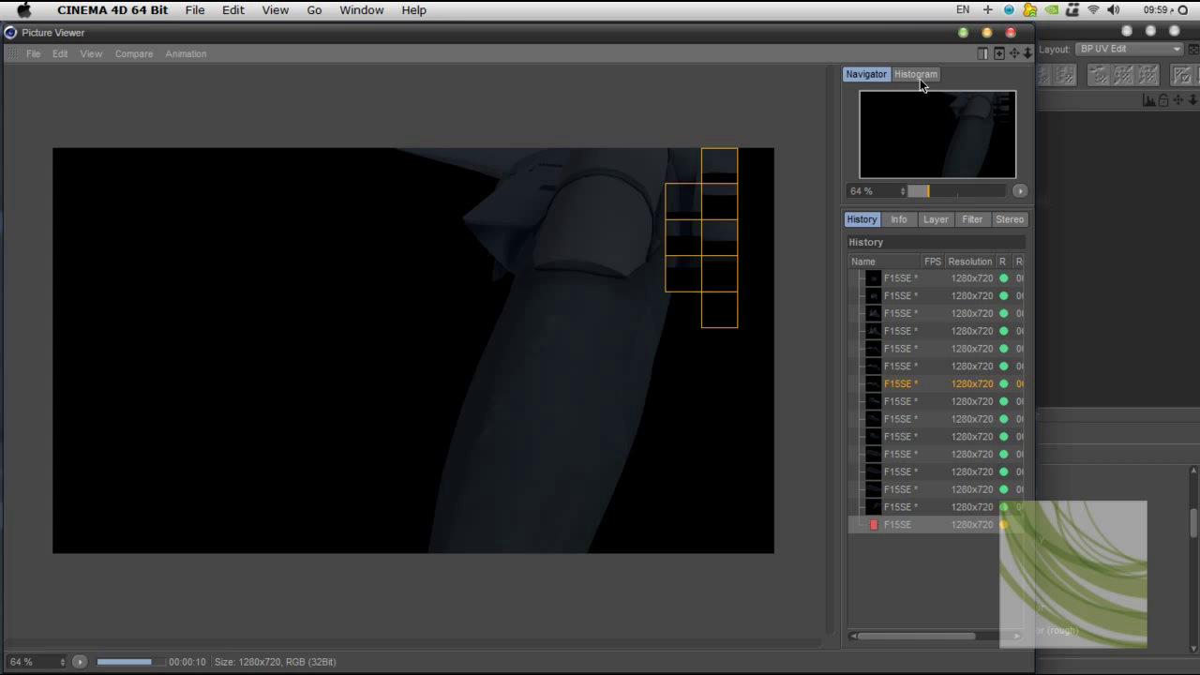
{"action": "left_click", "coordinate": [1011, 32]}
{"action": "left_click", "coordinate": [637, 418]}
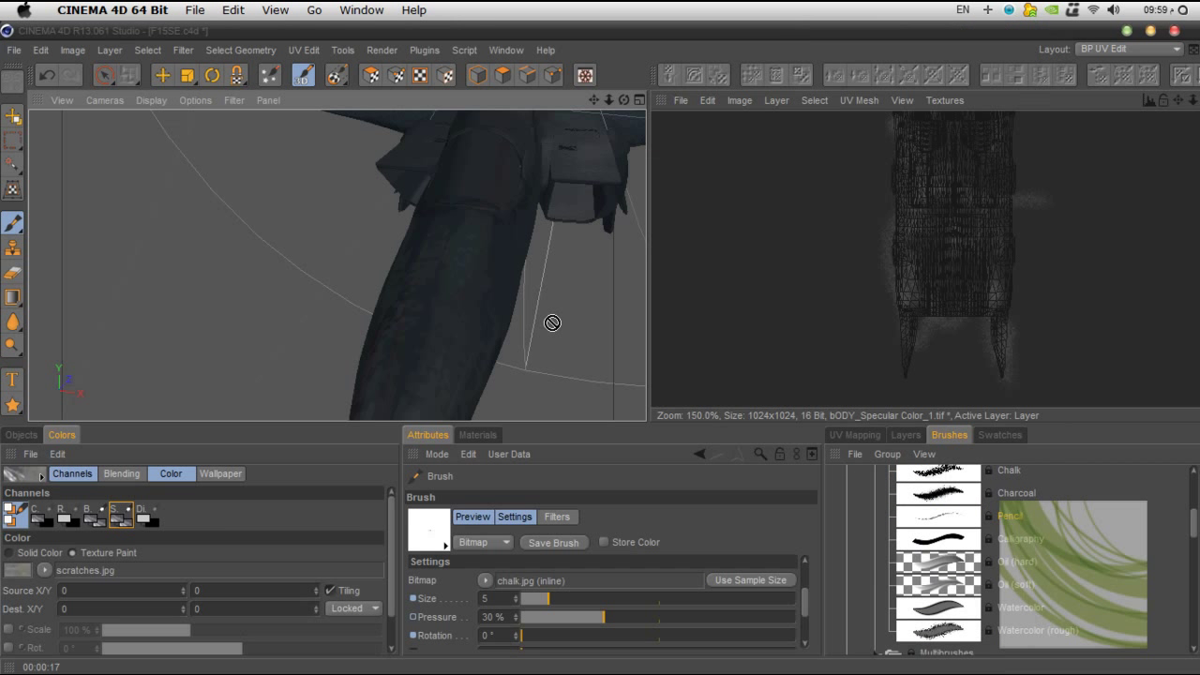
Step: Add a new layer above the existing paint layer in the bODY material's color texture, with the fuselage side in view
{"action": "mouse_move", "coordinate": [623, 103]}
{"action": "left_mouse_down"}
{"action": "mouse_move", "coordinate": [509, 160]}
{"action": "mouse_move", "coordinate": [600, 101]}
{"action": "mouse_move", "coordinate": [337, 266]}
{"action": "mouse_move", "coordinate": [538, 241]}
{"action": "left_mouse_up"}
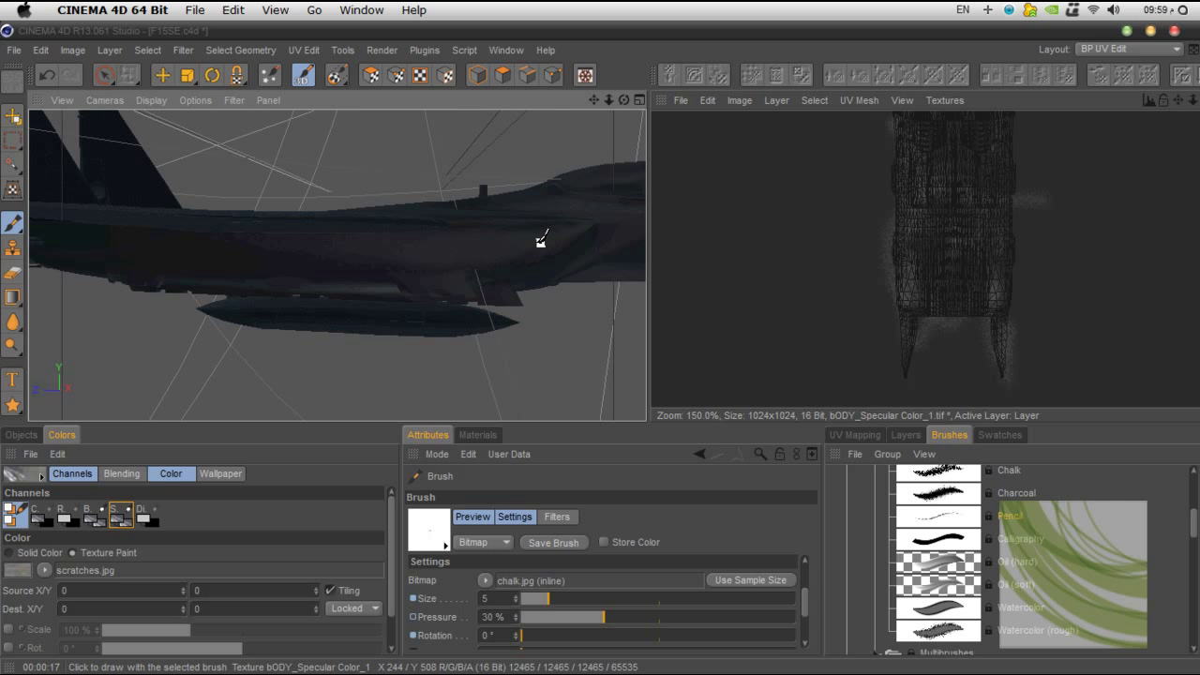
{"action": "left_click", "coordinate": [495, 436]}
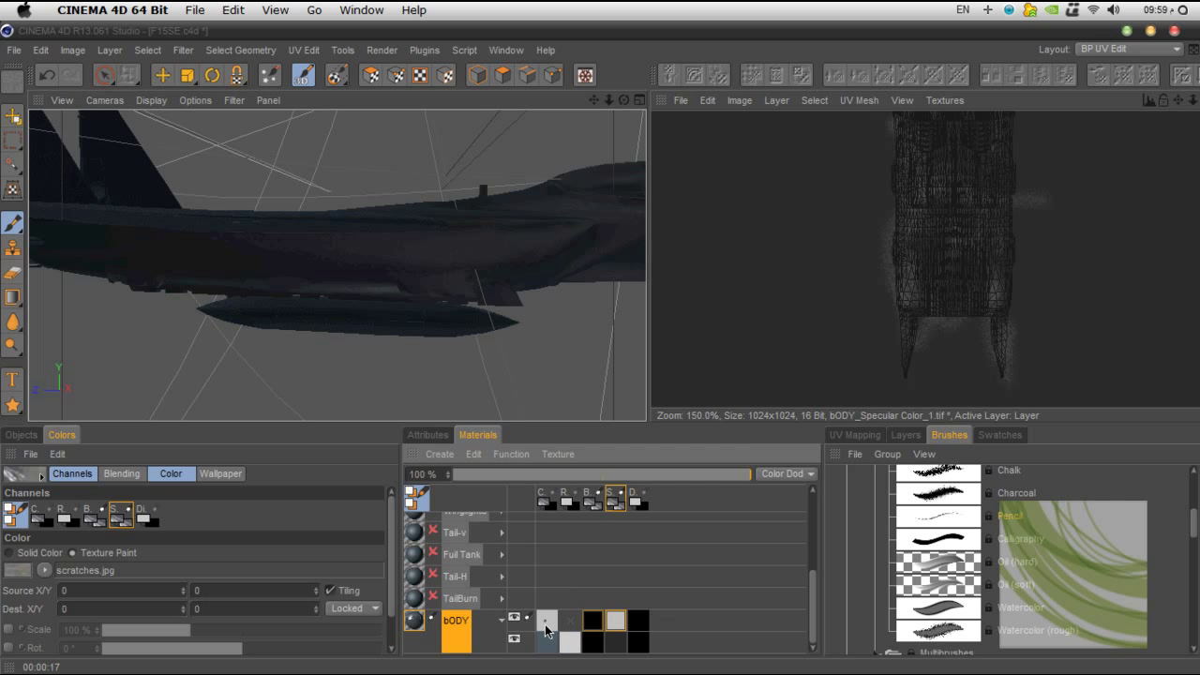
{"action": "left_click", "coordinate": [547, 622]}
{"action": "right_click", "coordinate": [547, 624]}
{"action": "left_click", "coordinate": [589, 383]}
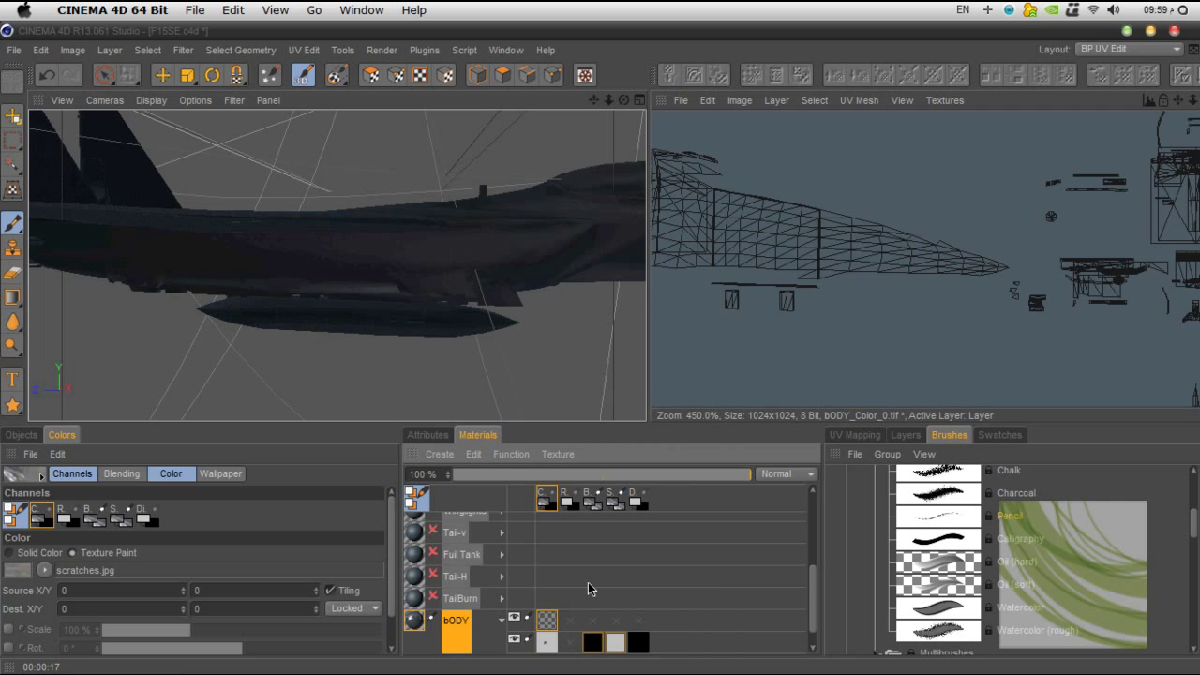
Step: Set the blend mode of the new top layer in the bODY color texture to Color Dodge
{"action": "left_click", "coordinate": [615, 499]}
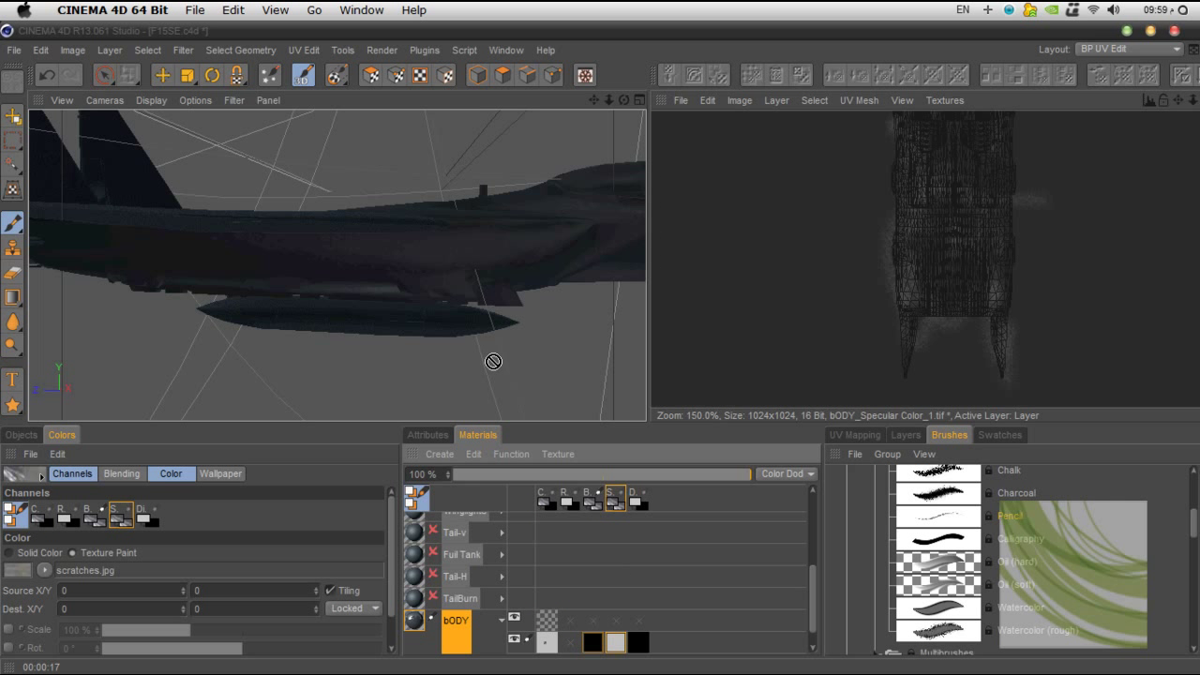
{"action": "left_click", "coordinate": [907, 435]}
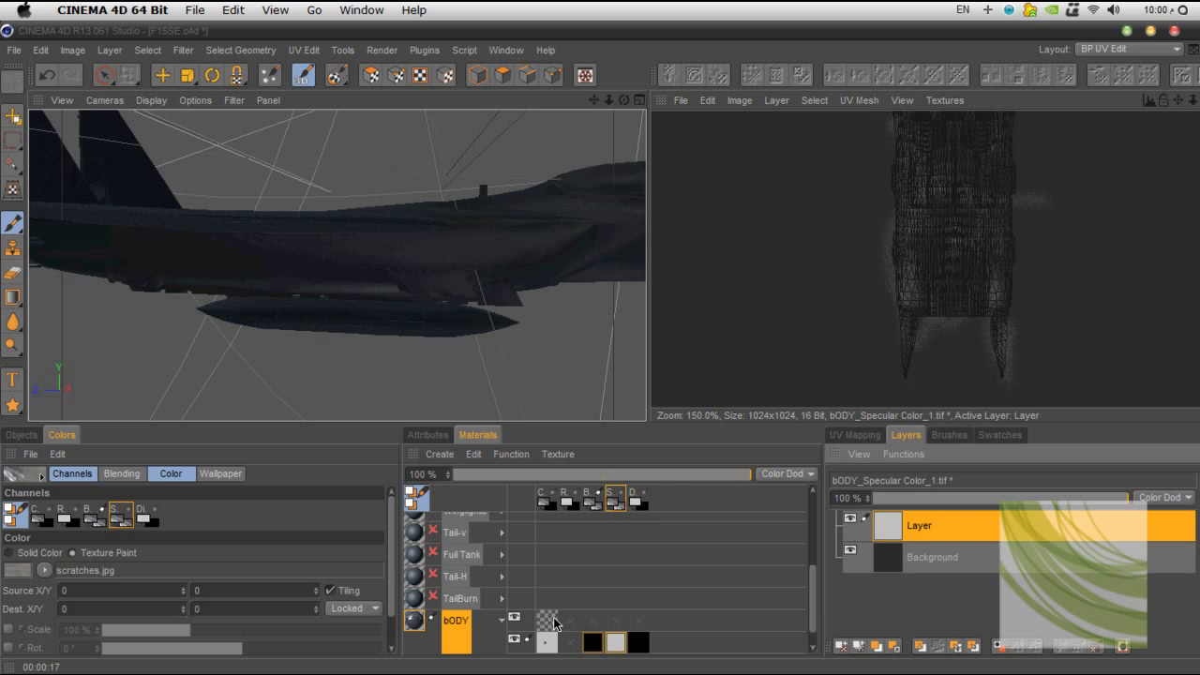
{"action": "left_click", "coordinate": [554, 623]}
{"action": "left_click", "coordinate": [1163, 497]}
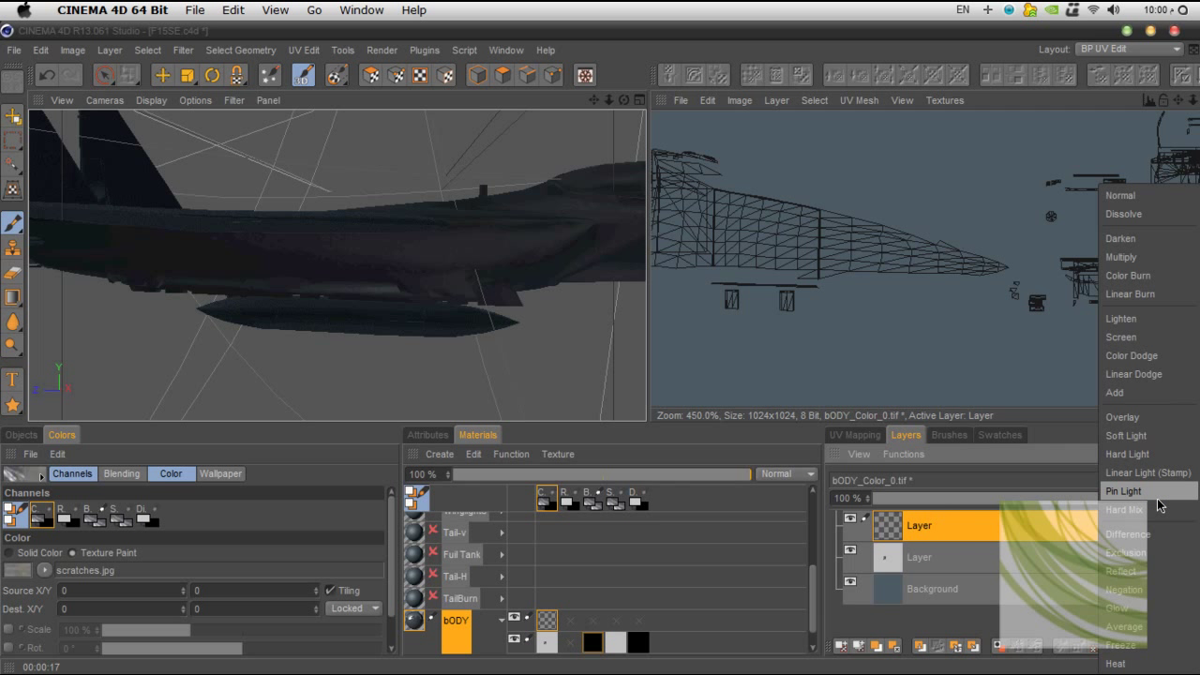
{"action": "left_click", "coordinate": [1138, 367]}
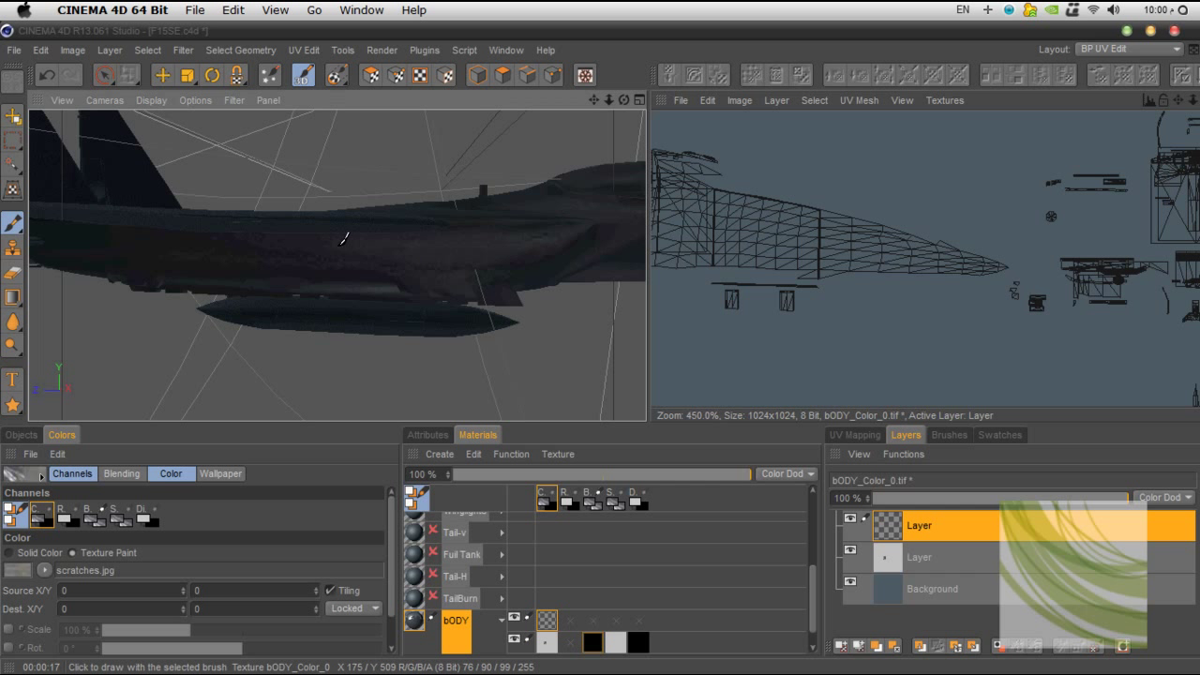
Step: Render the side view of the fuselage, check the painted scratches, and close the render
{"action": "key", "text": "shift+r"}
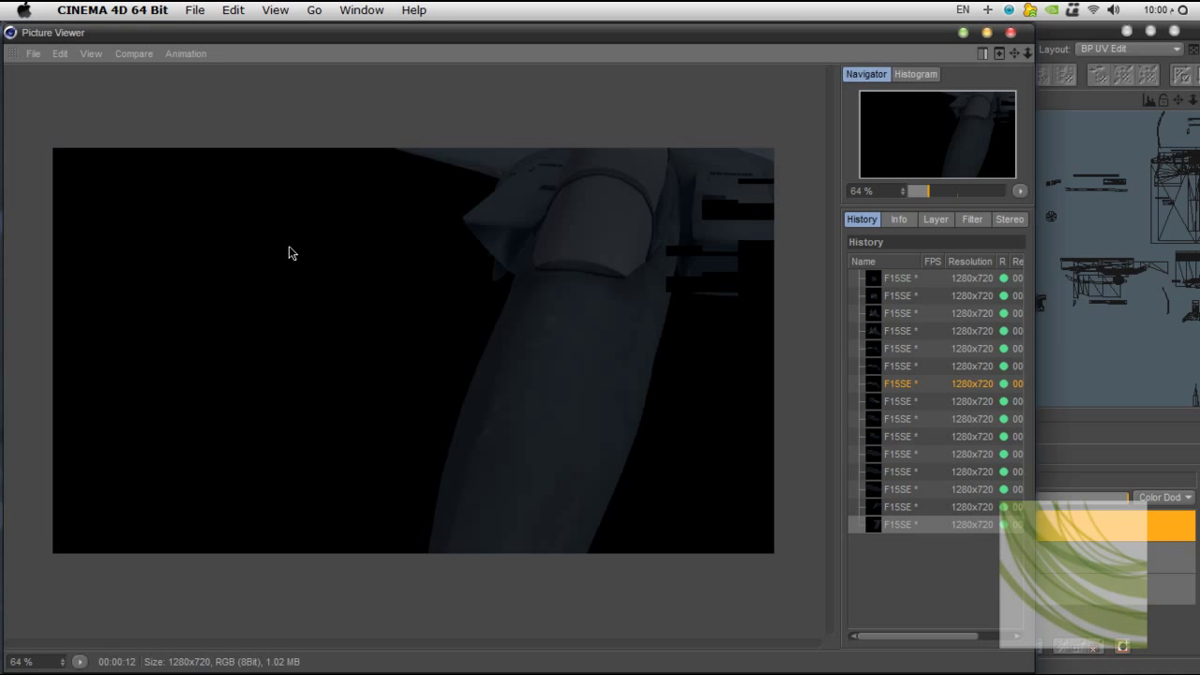
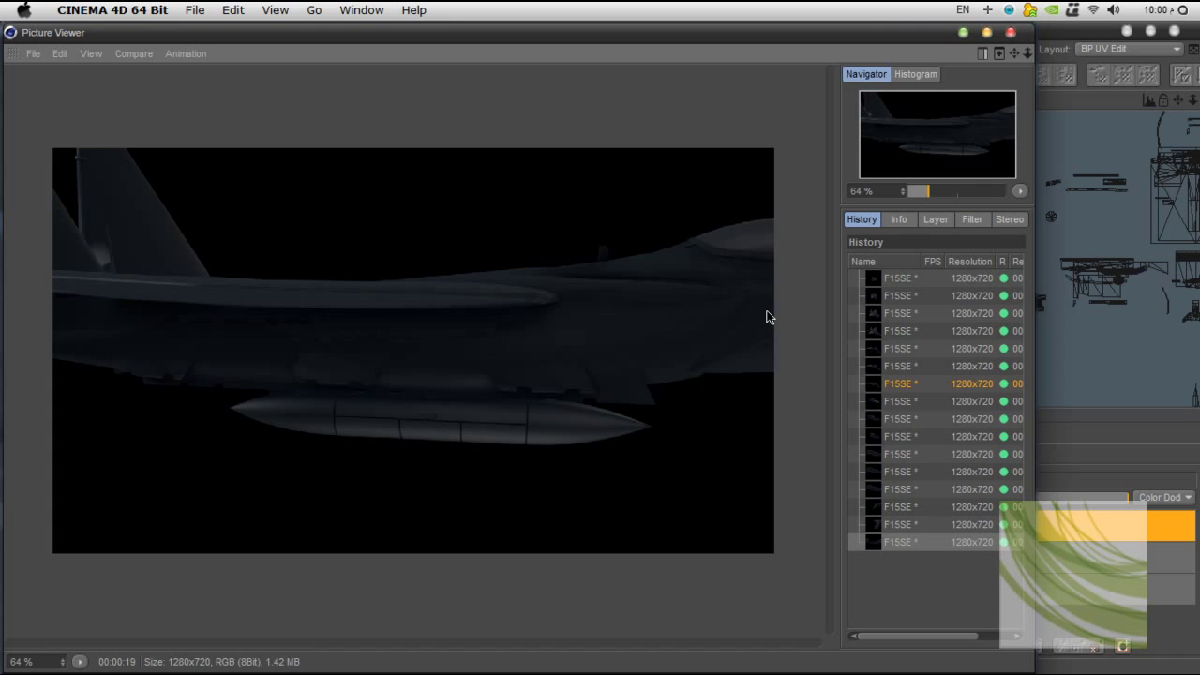
{"action": "left_click", "coordinate": [1011, 32]}
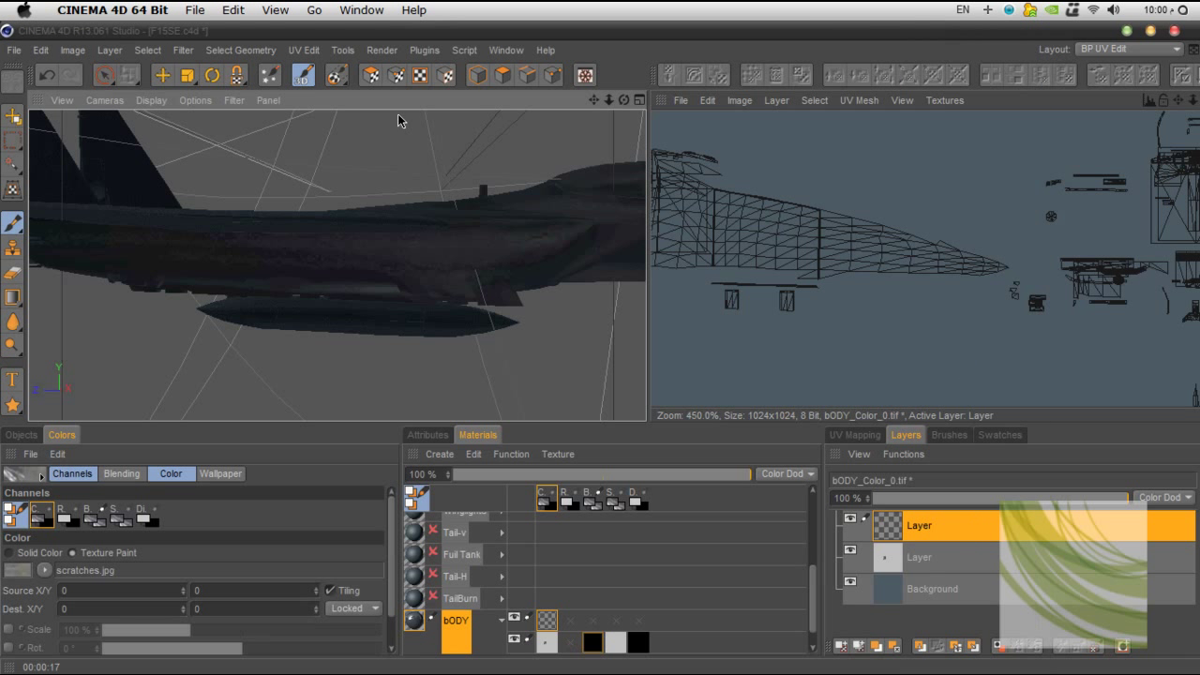
{"action": "left_click", "coordinate": [423, 50]}
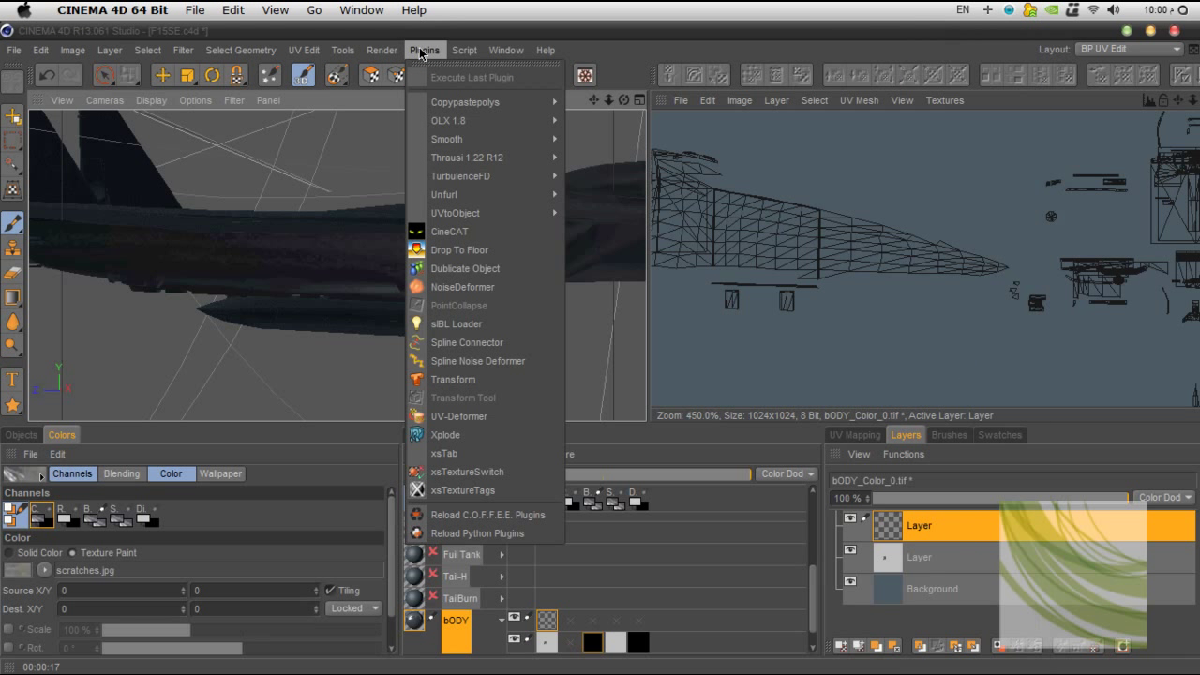
{"action": "mouse_move", "coordinate": [395, 54]}
{"action": "mouse_move", "coordinate": [186, 51]}
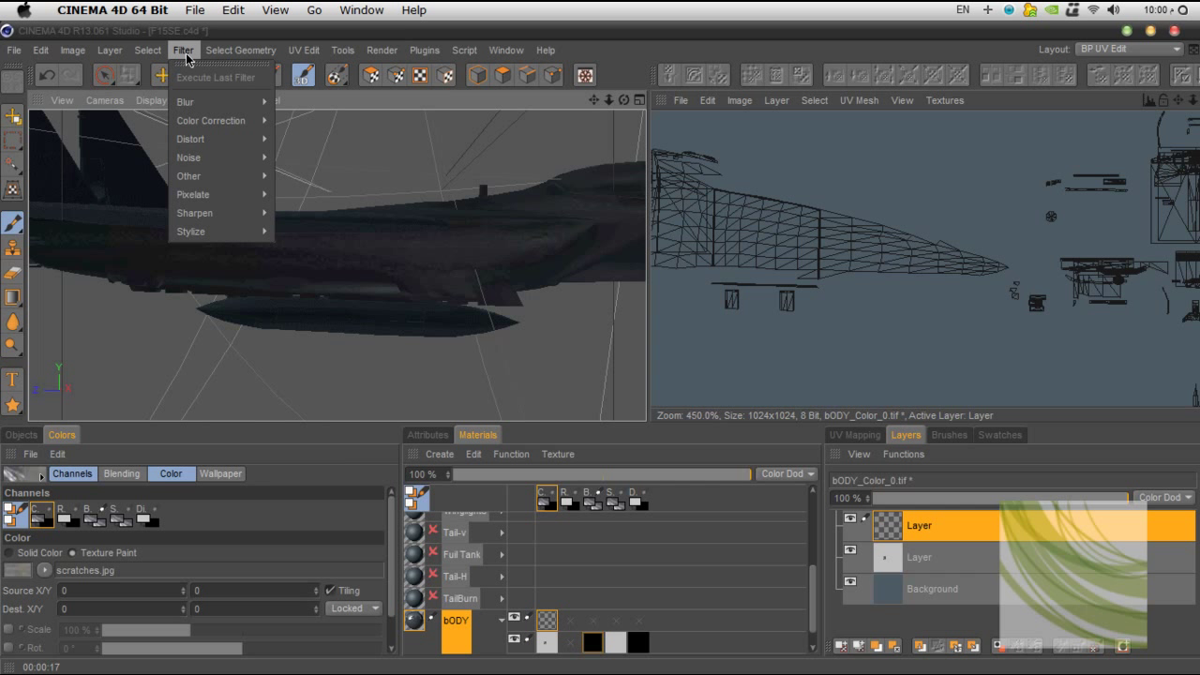
{"action": "mouse_move", "coordinate": [225, 118]}
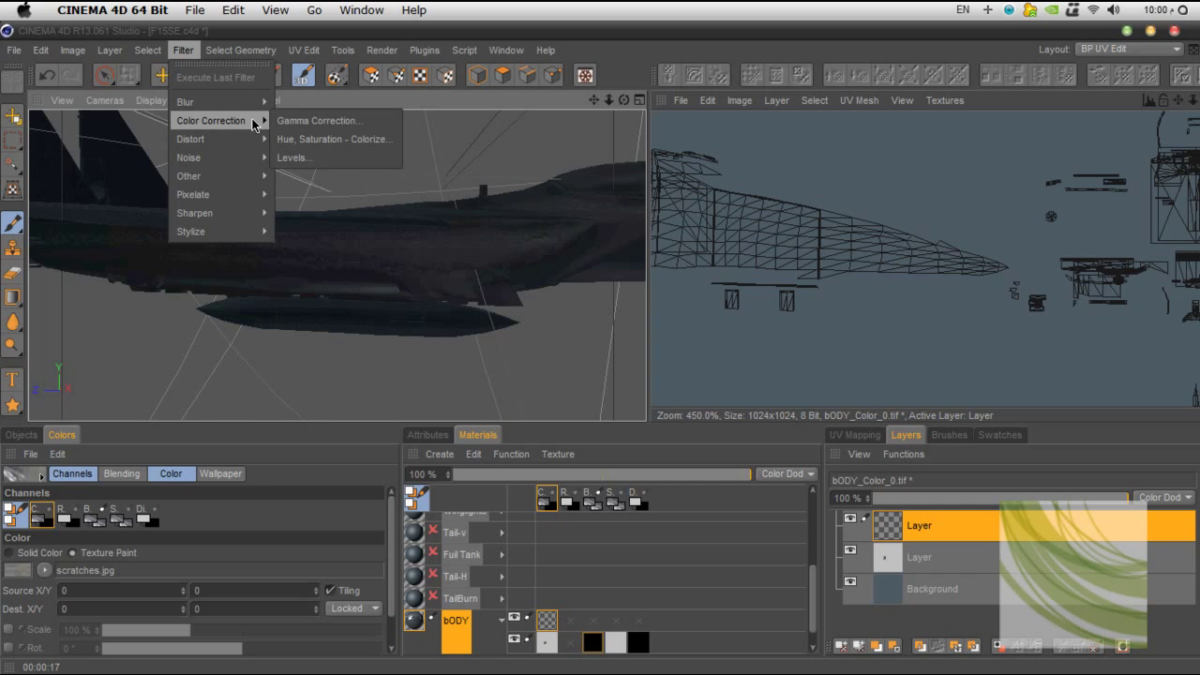
{"action": "left_click", "coordinate": [334, 156]}
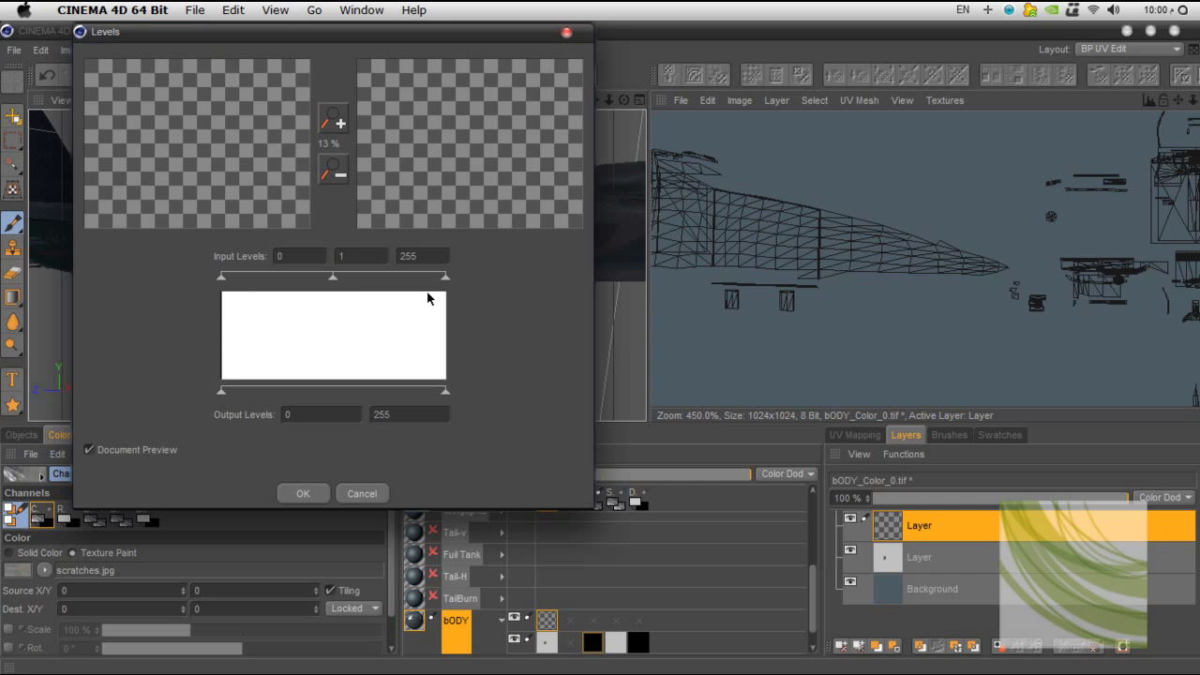
{"action": "left_click_drag", "start_coordinate": [369, 38], "coordinate": [660, 129]}
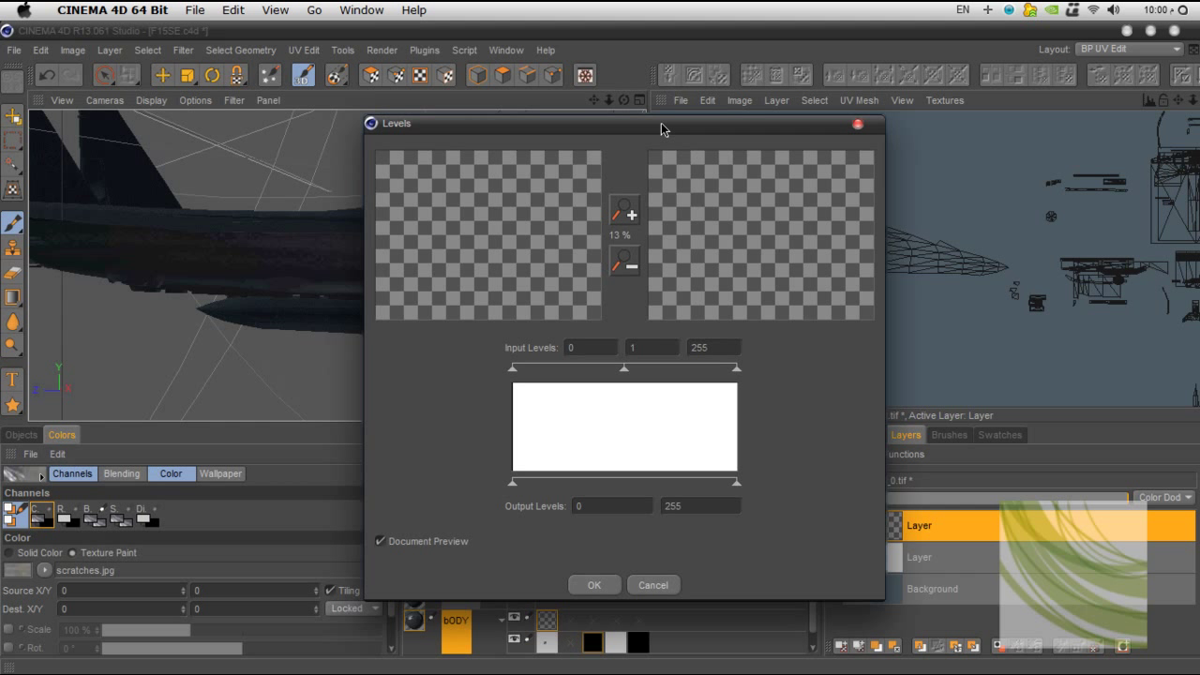
{"action": "left_click_drag", "start_coordinate": [661, 128], "coordinate": [887, 69]}
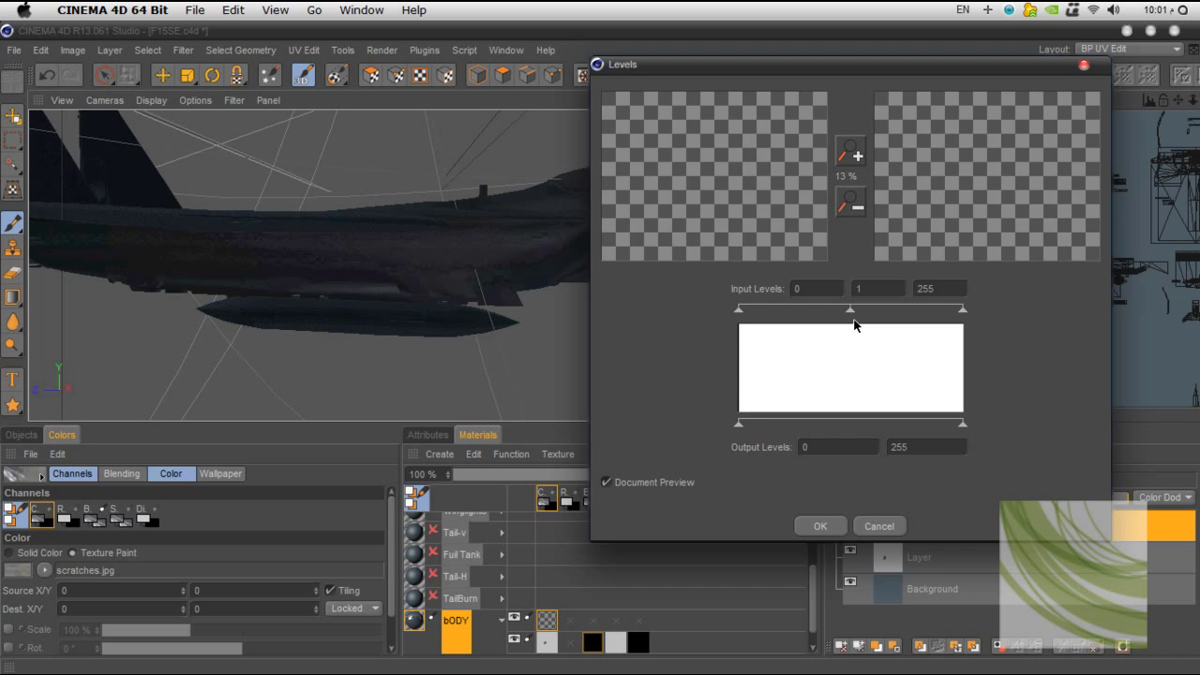
{"action": "left_click_drag", "start_coordinate": [851, 312], "coordinate": [808, 314]}
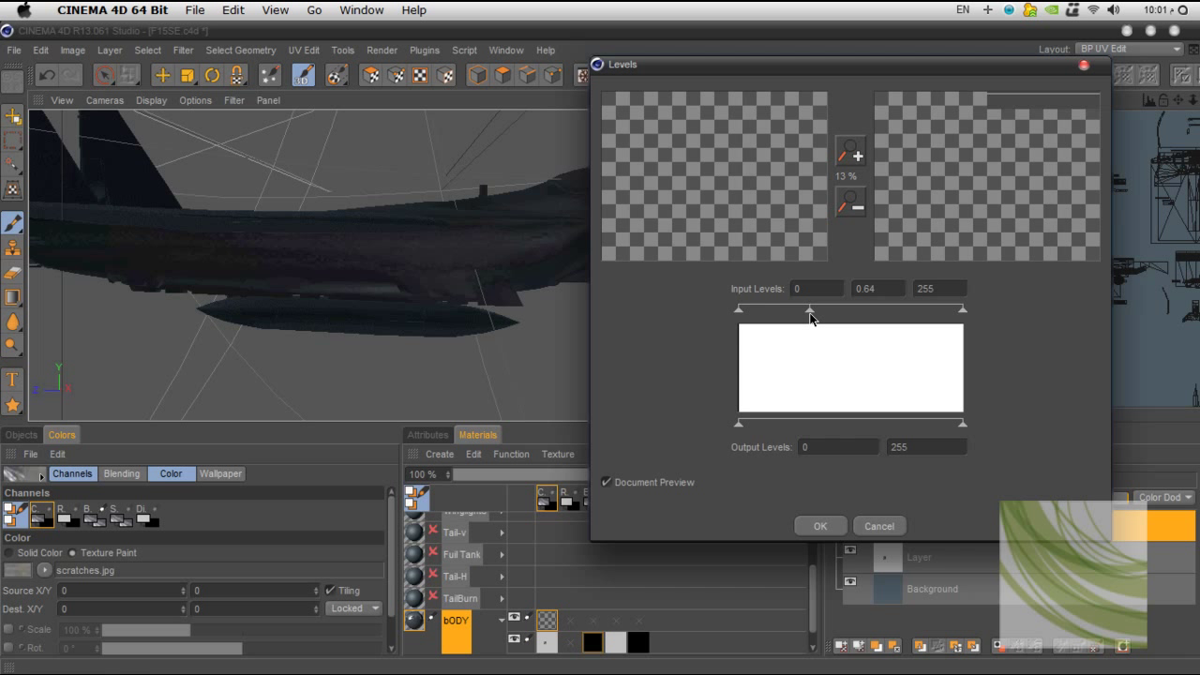
{"action": "left_click", "coordinate": [876, 525]}
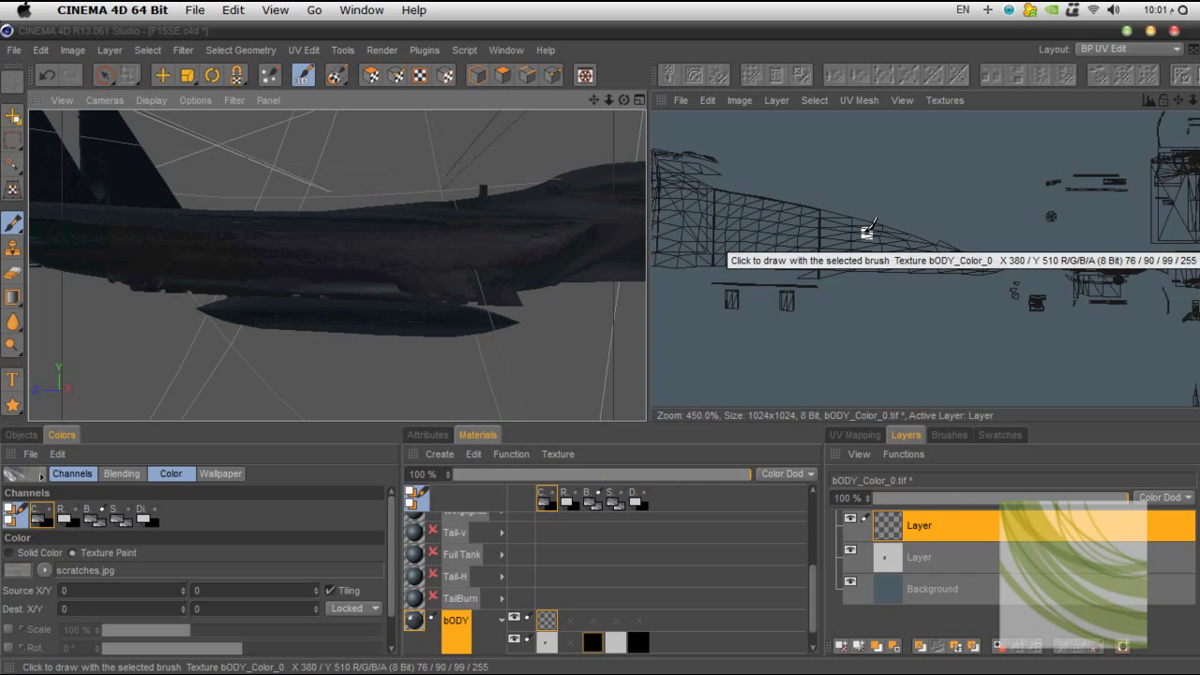
Step: Open scratches.jpg from the tex folder as a texture in the UV editor
{"action": "left_click", "coordinate": [679, 101]}
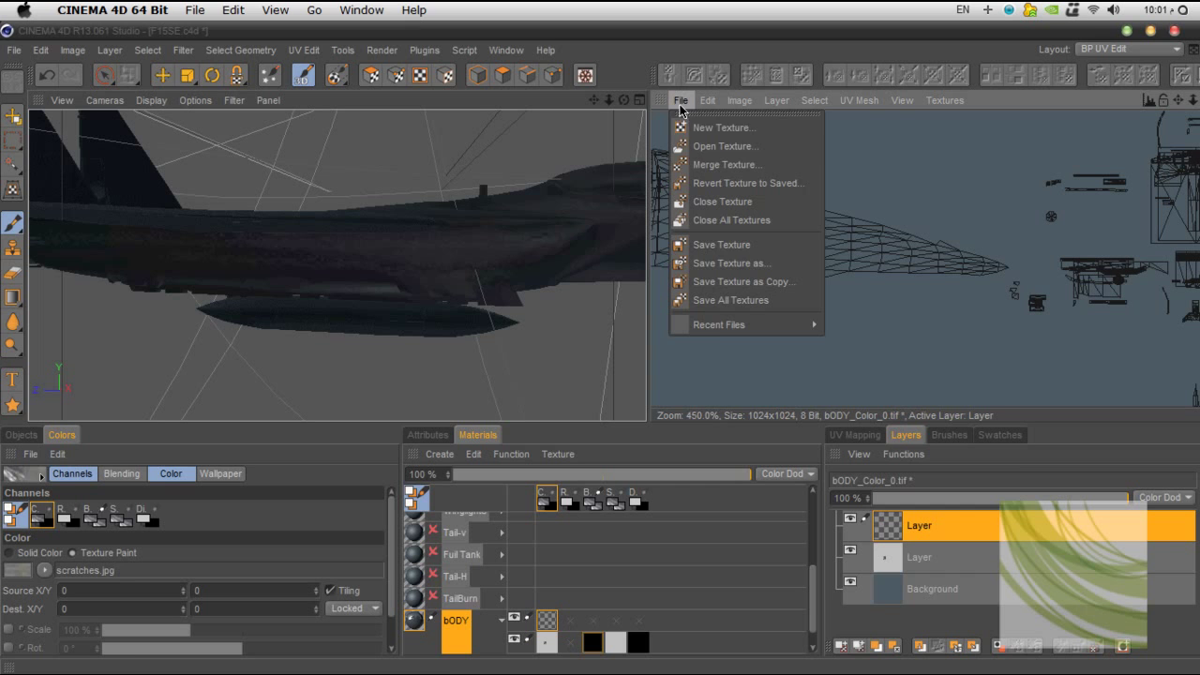
{"action": "left_click", "coordinate": [731, 146]}
{"action": "left_click", "coordinate": [531, 389]}
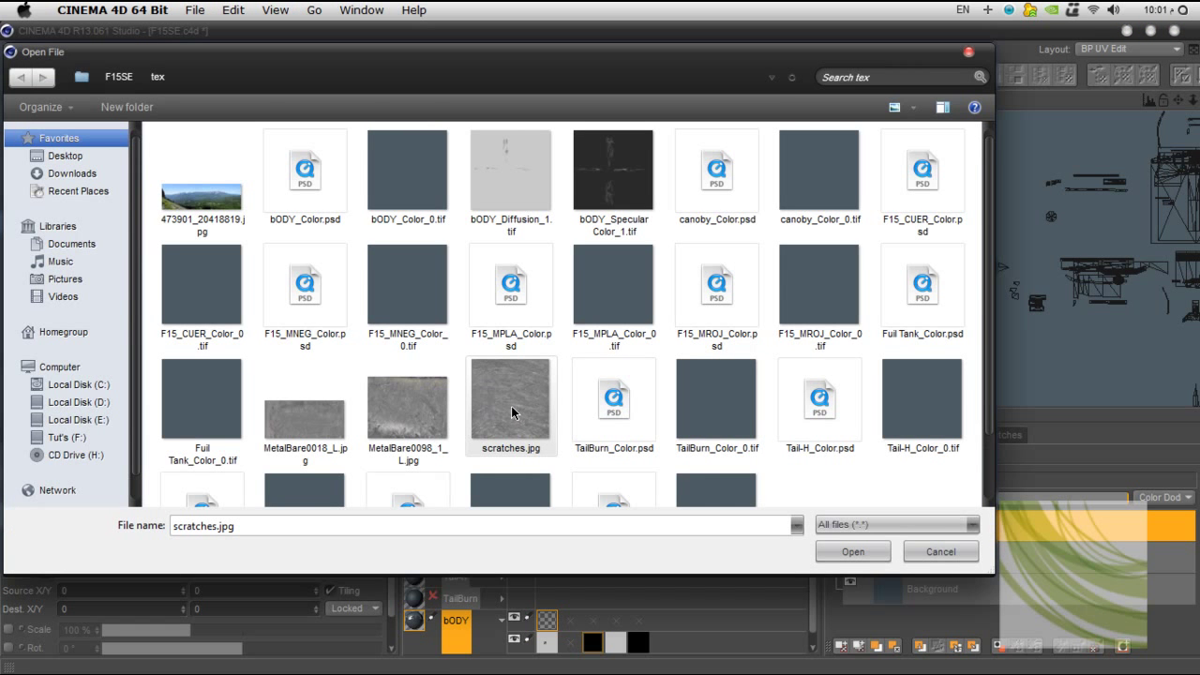
{"action": "left_click", "coordinate": [852, 553]}
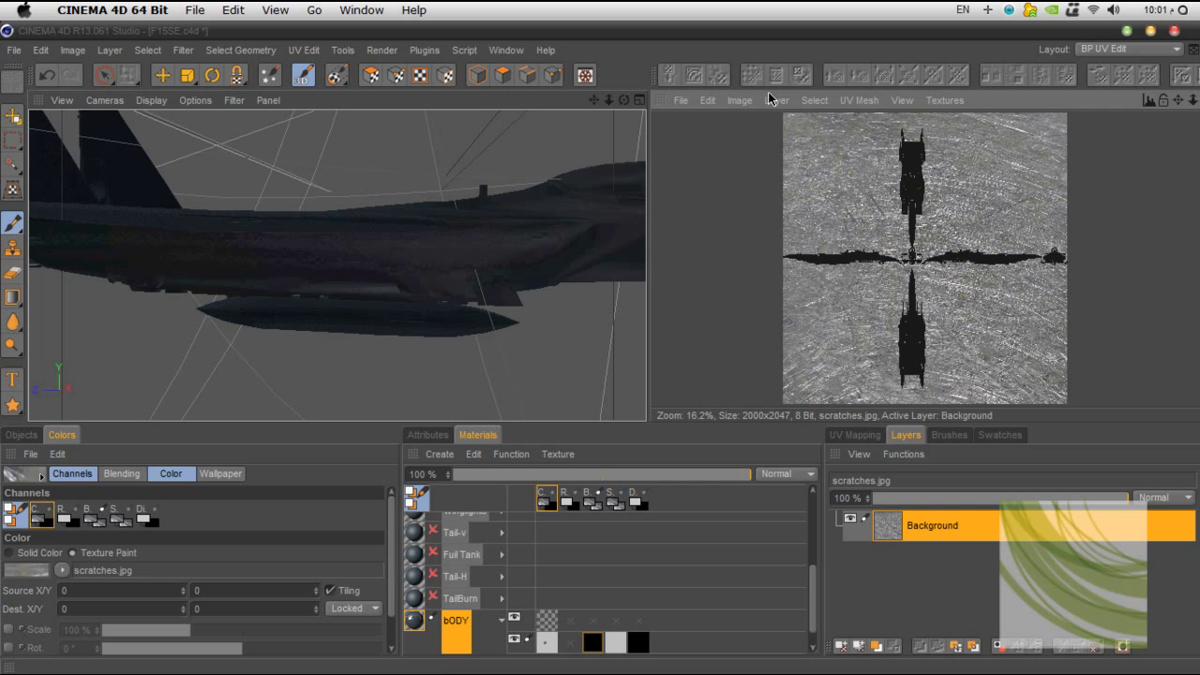
Step: Select the entire scratches.jpg image and copy it
{"action": "left_click", "coordinate": [813, 100]}
{"action": "left_click", "coordinate": [824, 124]}
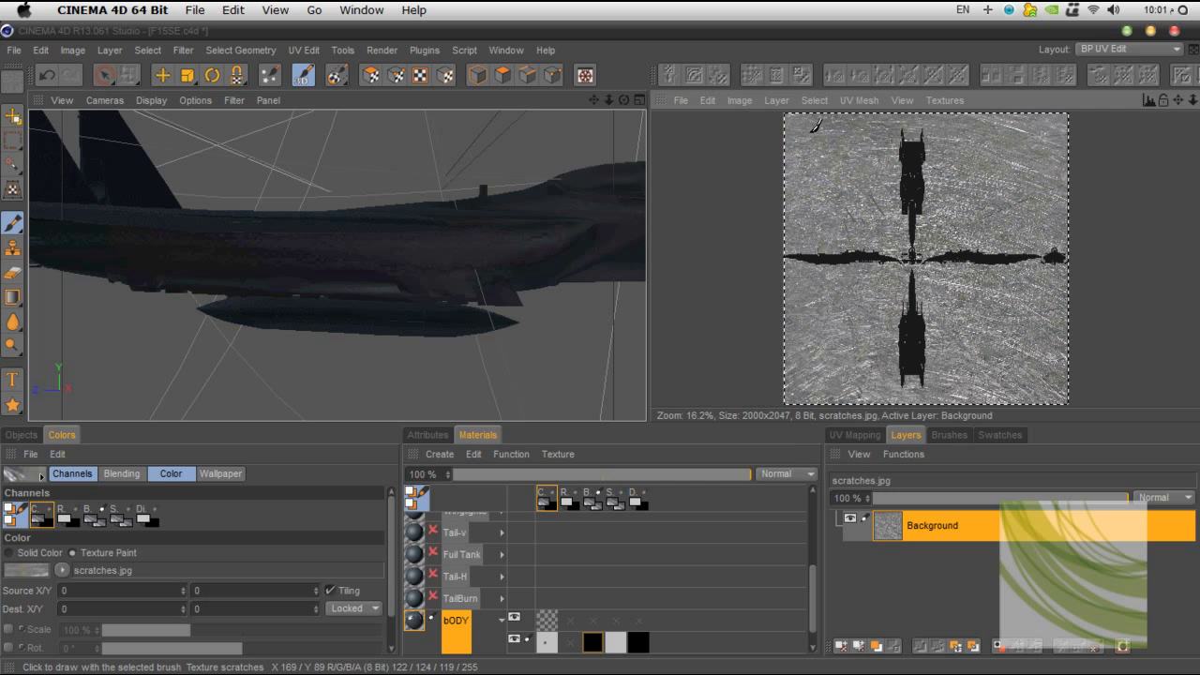
{"action": "left_click", "coordinate": [711, 105]}
{"action": "left_click", "coordinate": [730, 207]}
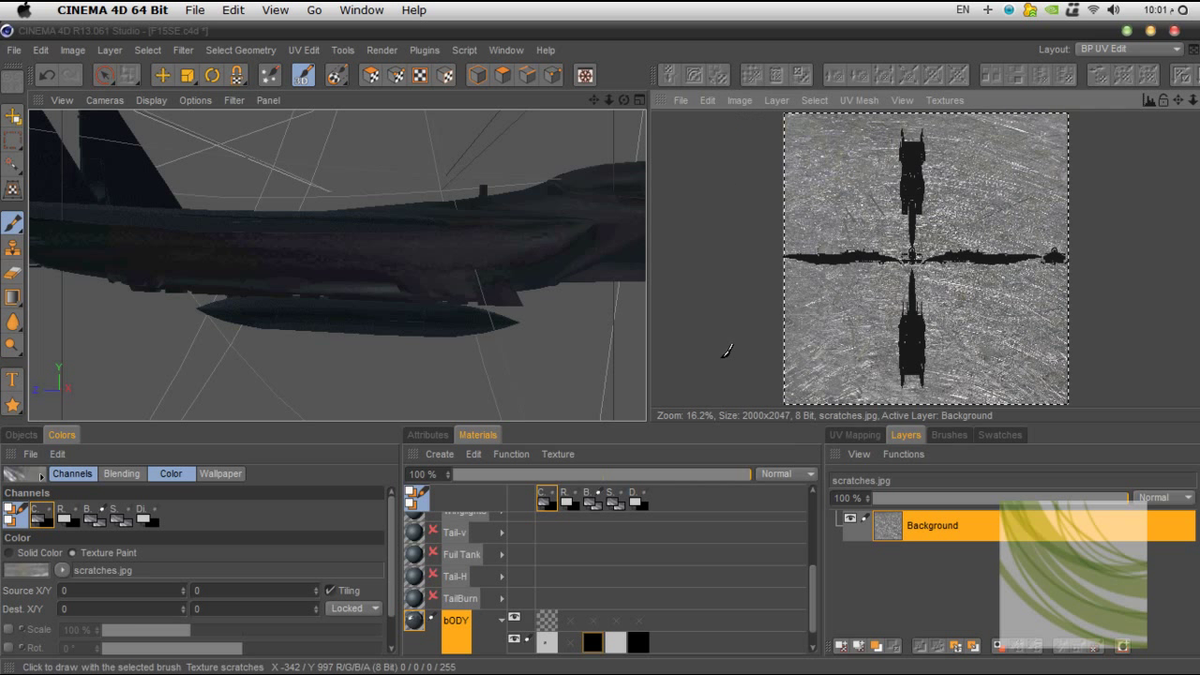
Step: Return to the bODY color texture and add another new layer on top of its layer stack
{"action": "left_click", "coordinate": [544, 622]}
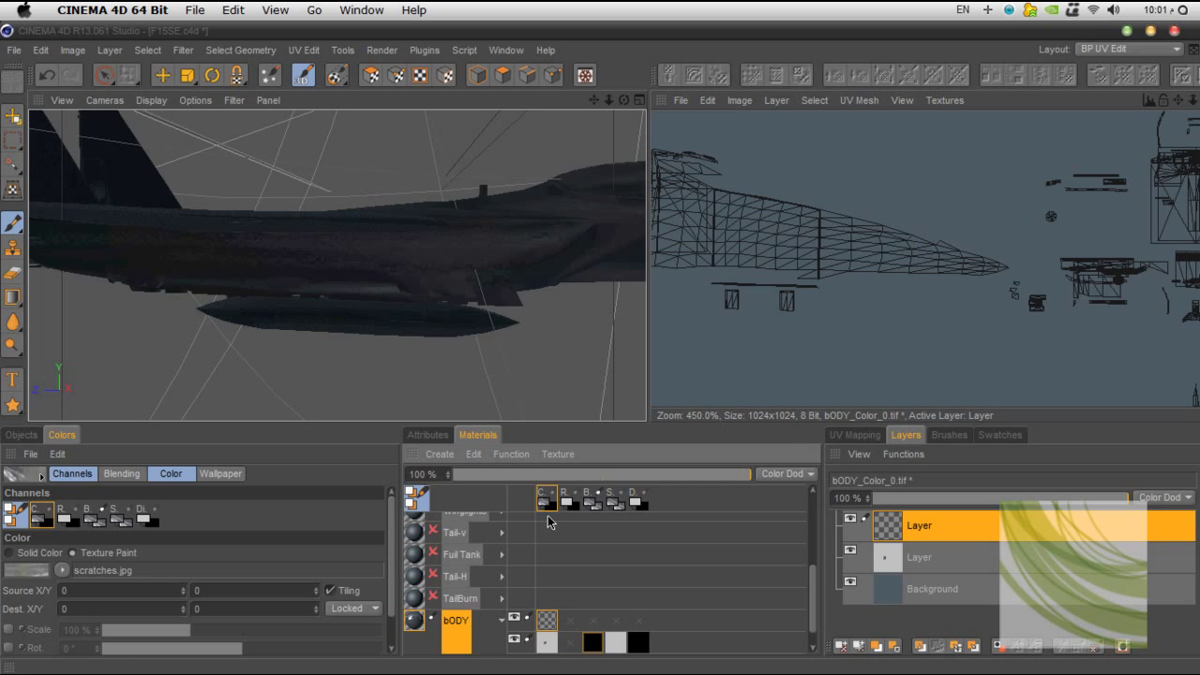
{"action": "right_click", "coordinate": [546, 621]}
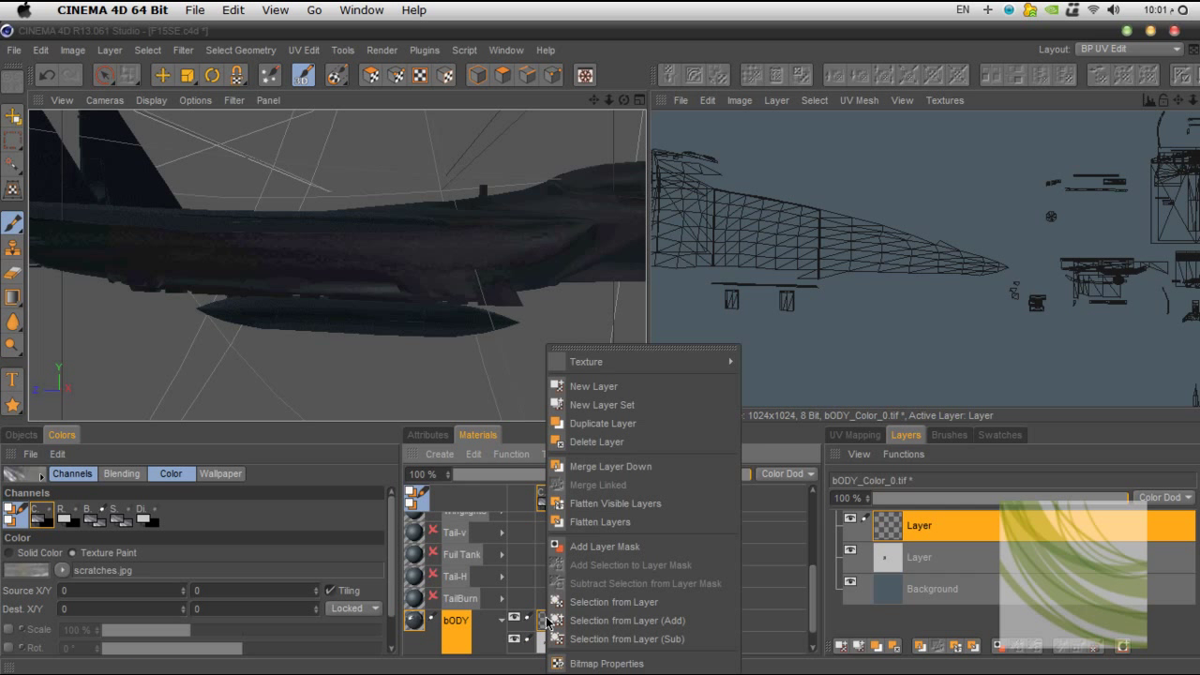
{"action": "left_click", "coordinate": [619, 385]}
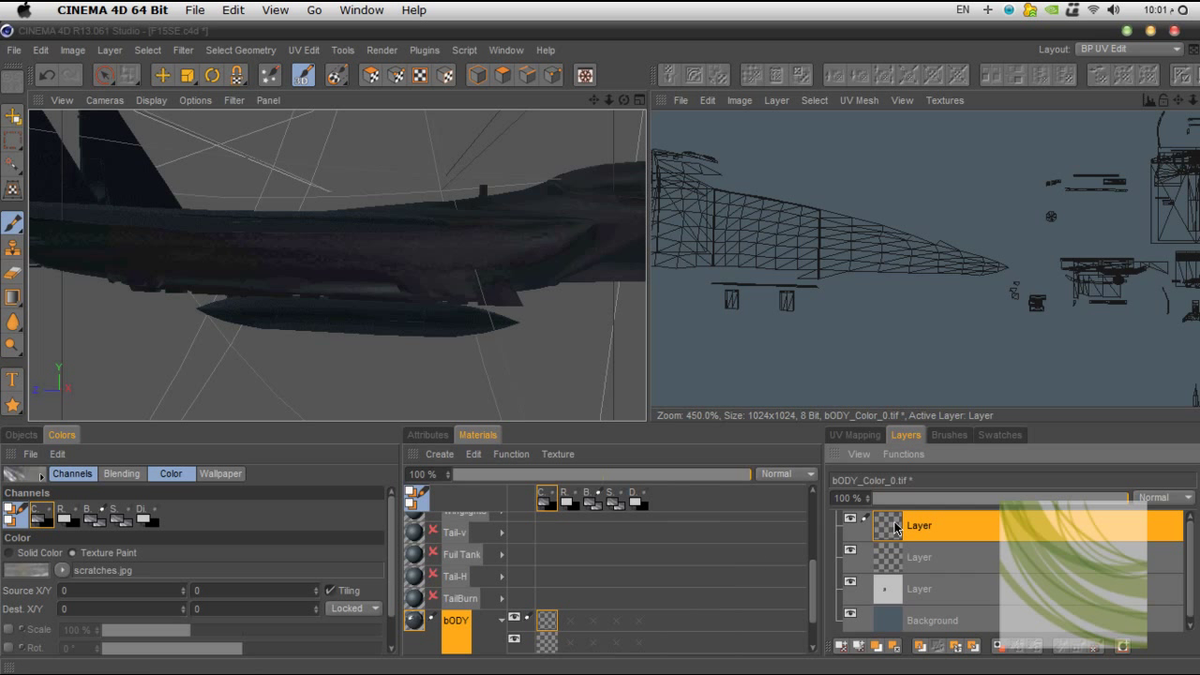
Step: Paste the copied scratches image into the bODY color texture as a new top layer
{"action": "left_click", "coordinate": [708, 100]}
{"action": "left_click", "coordinate": [741, 244]}
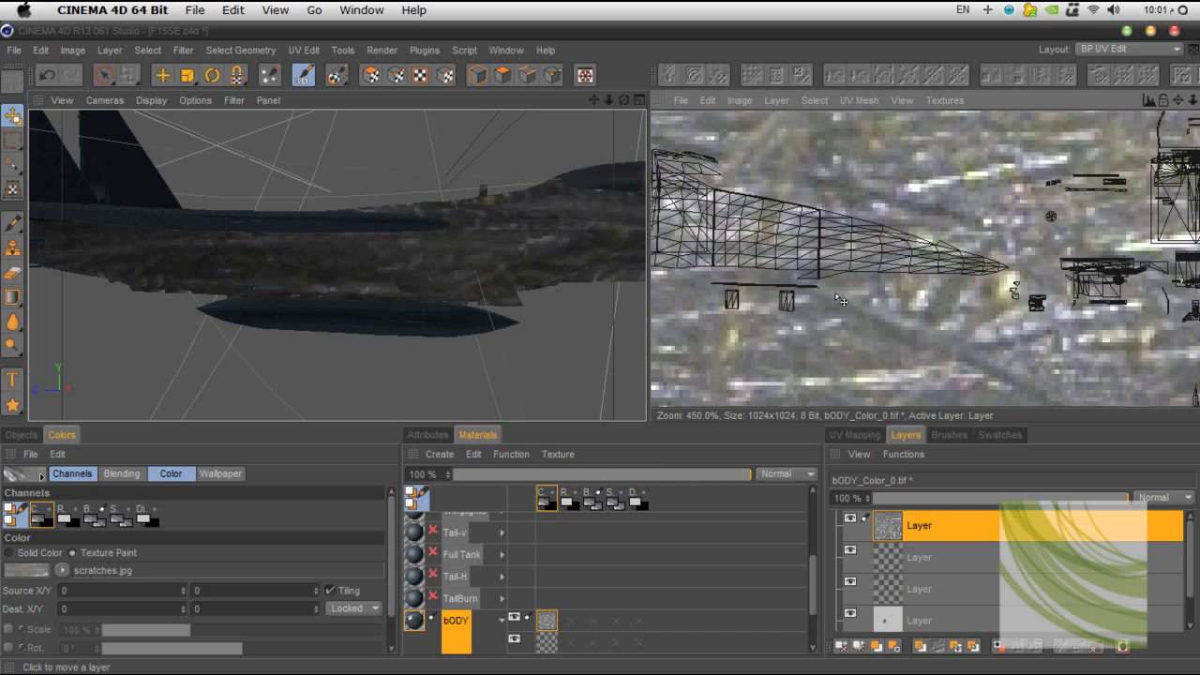
{"action": "scroll", "coordinate": [889, 284], "scroll_direction": "down", "scroll_amount": 10}
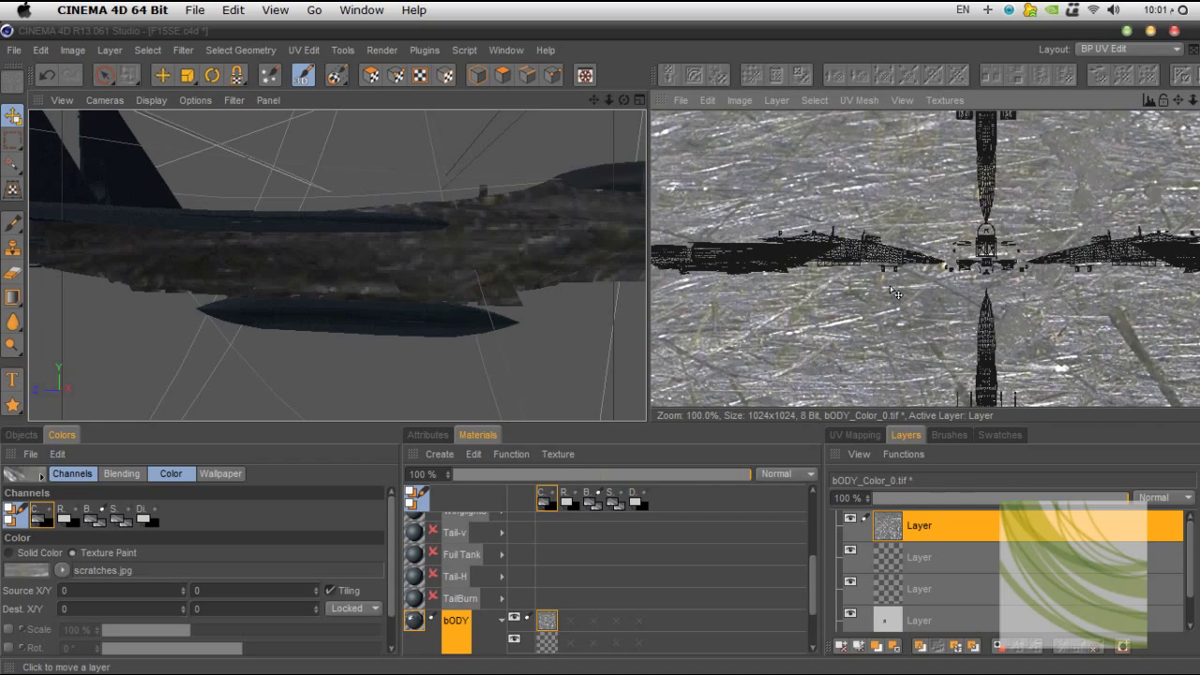
{"action": "scroll", "coordinate": [896, 296], "scroll_direction": "up", "scroll_amount": 3}
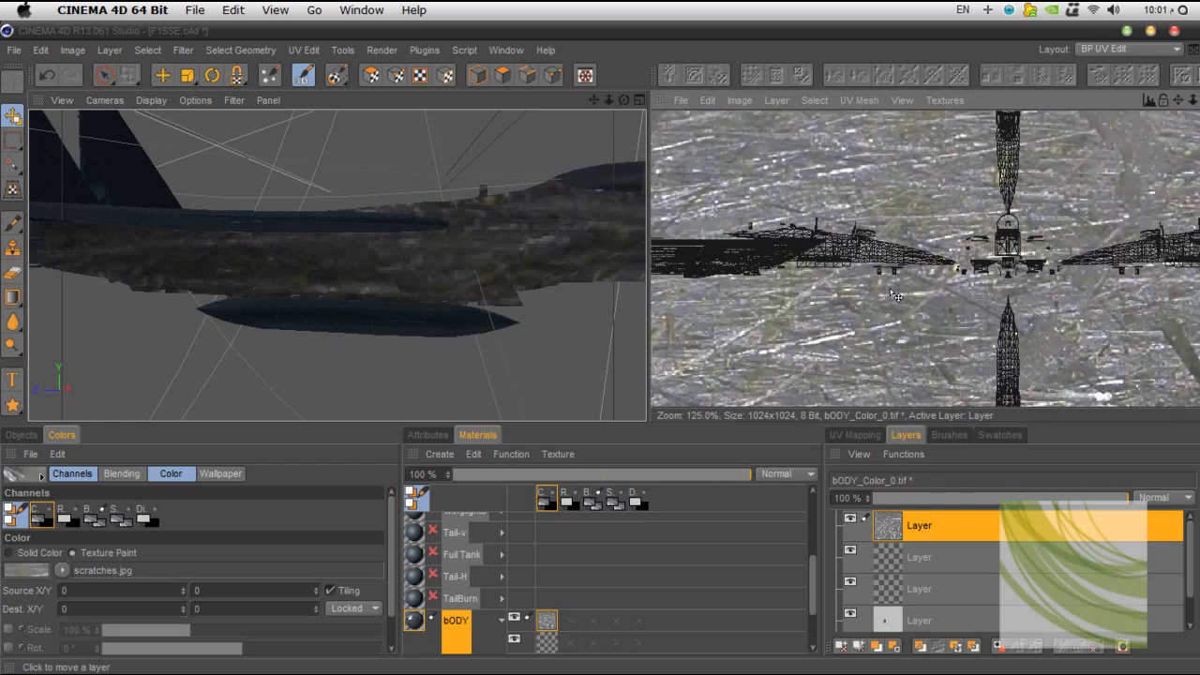
{"action": "scroll", "coordinate": [898, 295], "scroll_direction": "down", "scroll_amount": 5}
{"action": "scroll", "coordinate": [900, 296], "scroll_direction": "up", "scroll_amount": 2}
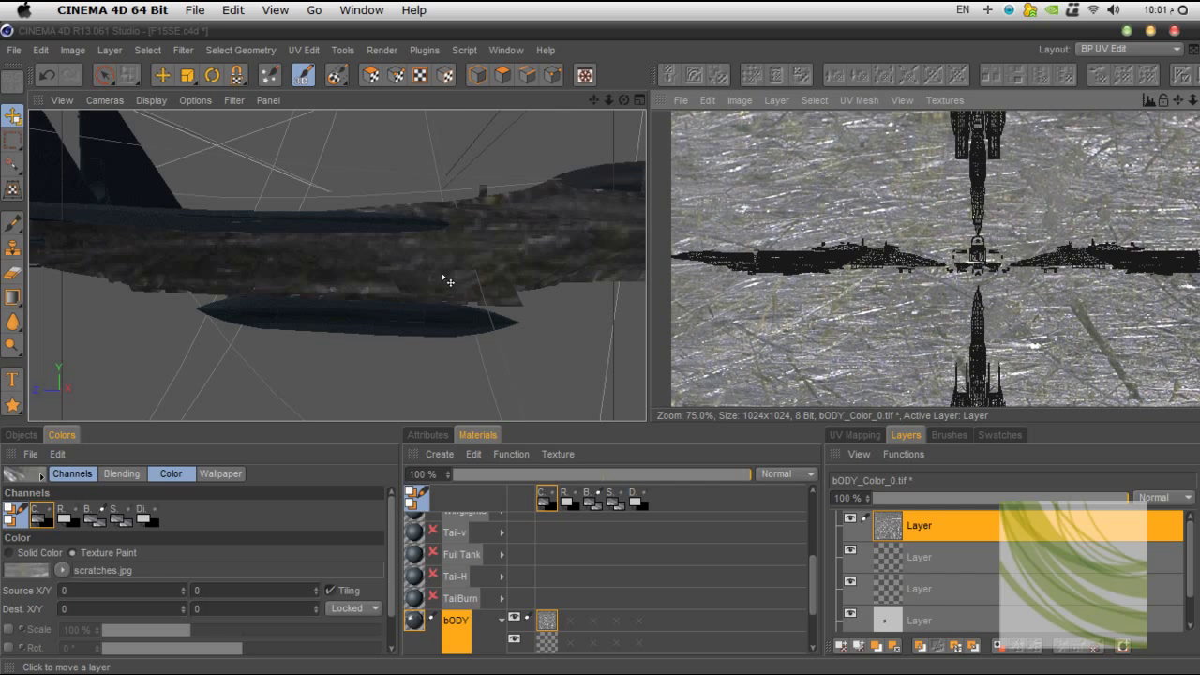
{"action": "scroll", "coordinate": [829, 296], "scroll_direction": "up", "scroll_amount": 1}
{"action": "scroll", "coordinate": [900, 295], "scroll_direction": "up", "scroll_amount": 1}
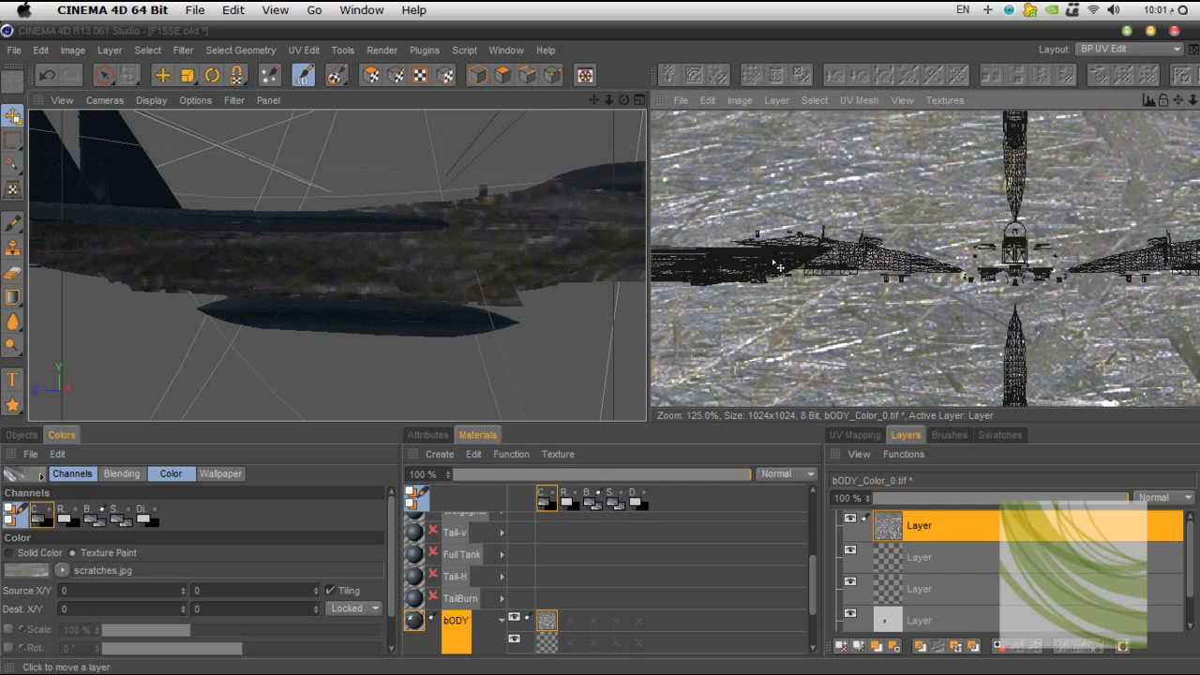
Step: Choose the Eraser with the pasted scratches layer and the bODY color channel active for painting
{"action": "left_click", "coordinate": [14, 272]}
{"action": "scroll", "coordinate": [886, 280], "scroll_direction": "down", "scroll_amount": 3}
{"action": "scroll", "coordinate": [886, 279], "scroll_direction": "down", "scroll_amount": 1}
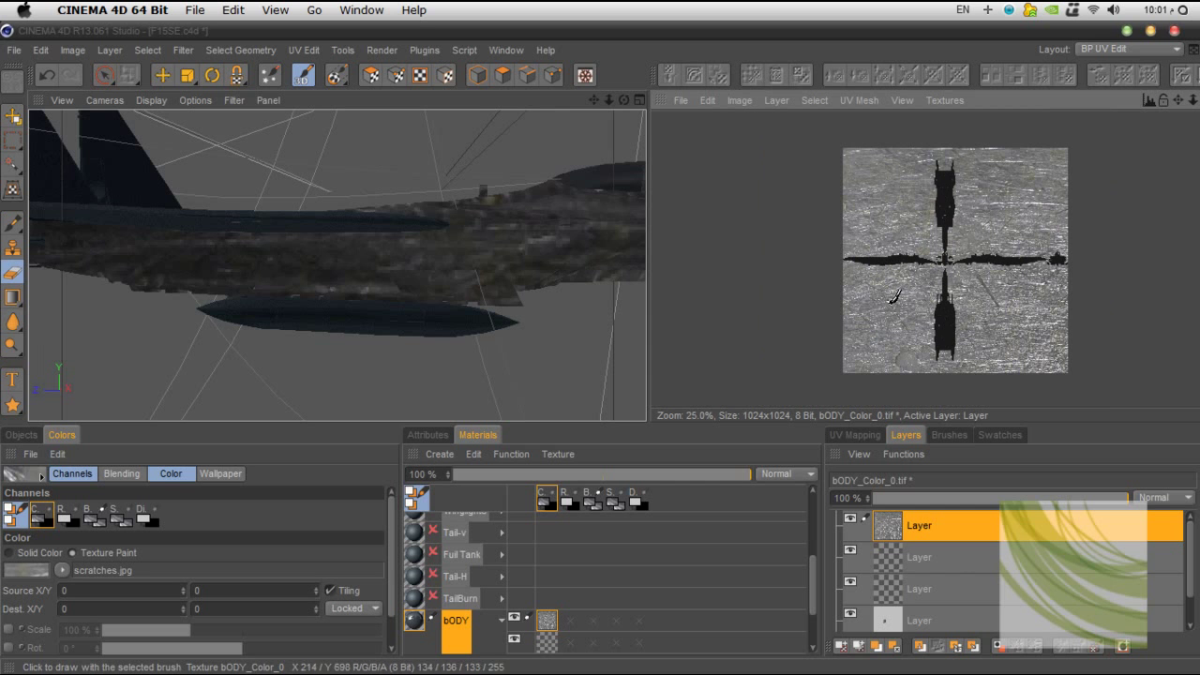
{"action": "left_click", "coordinate": [947, 435]}
{"action": "scroll", "coordinate": [960, 525], "scroll_direction": "up", "scroll_amount": 5}
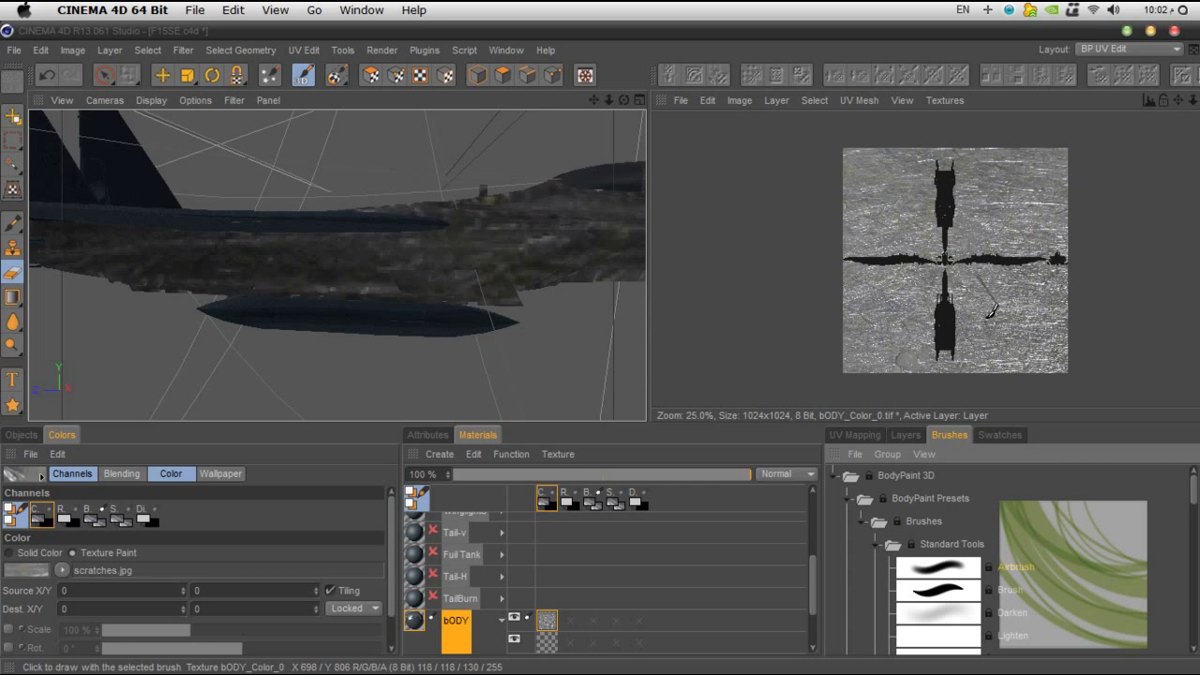
{"action": "scroll", "coordinate": [990, 310], "scroll_direction": "up", "scroll_amount": 3}
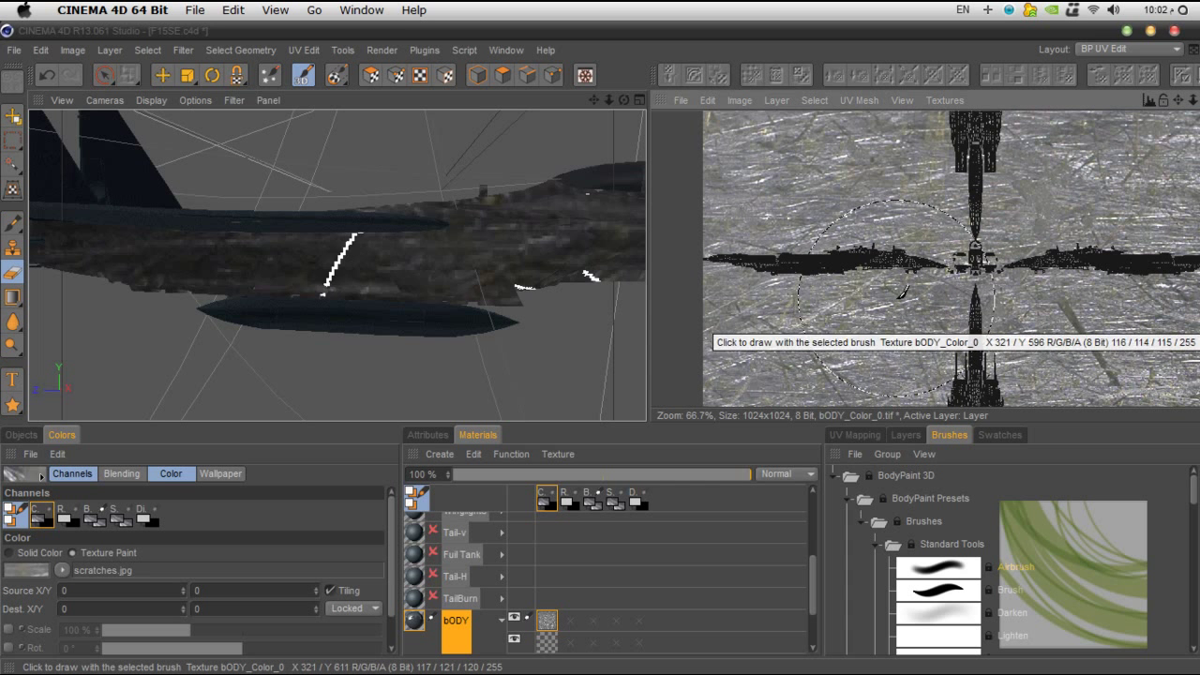
{"action": "scroll", "coordinate": [919, 236], "scroll_direction": "down", "scroll_amount": 3}
{"action": "scroll", "coordinate": [923, 232], "scroll_direction": "down", "scroll_amount": 1}
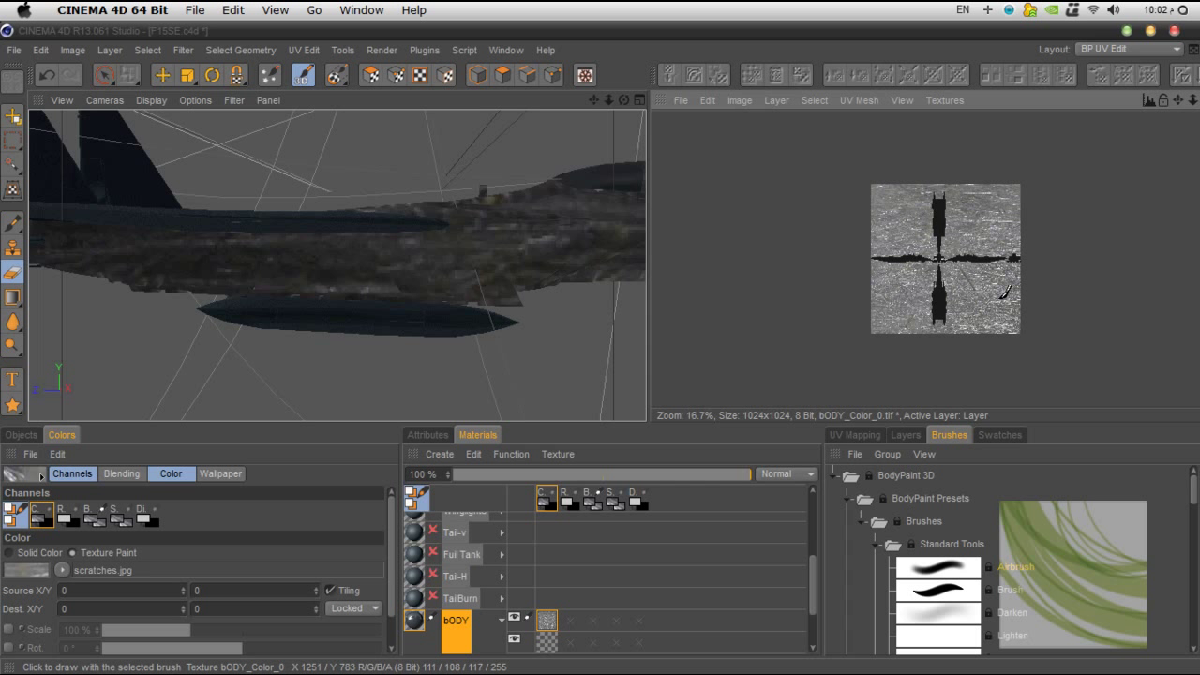
{"action": "left_click", "coordinate": [546, 624]}
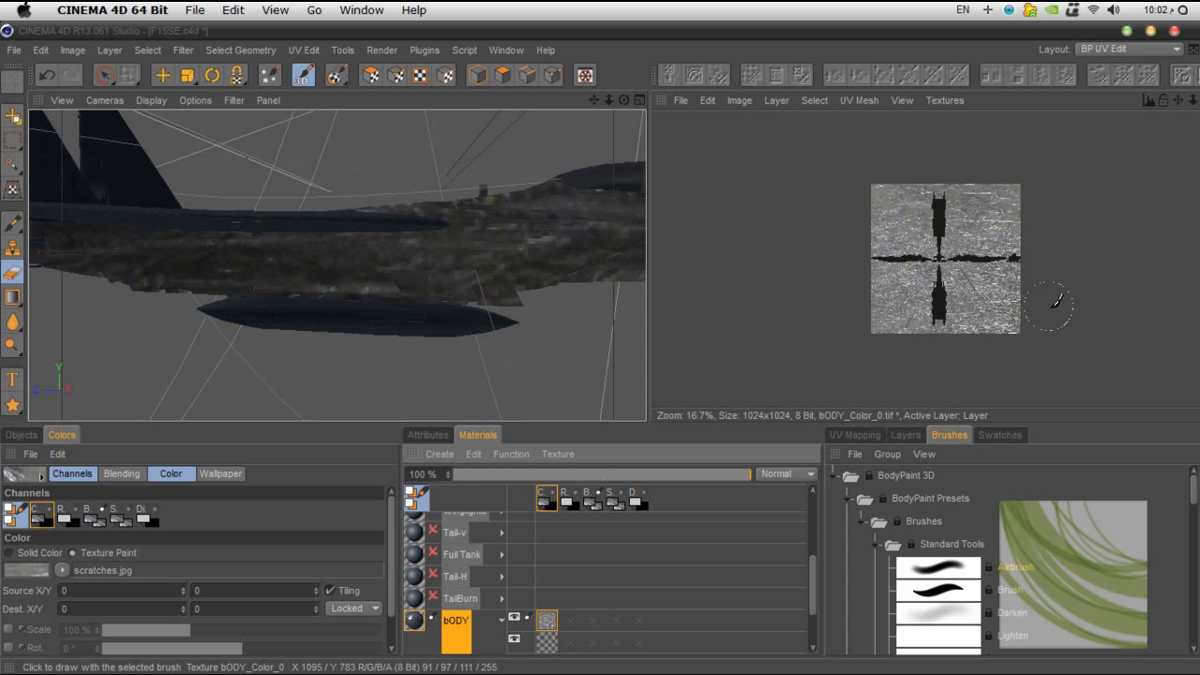
{"action": "left_click", "coordinate": [879, 437]}
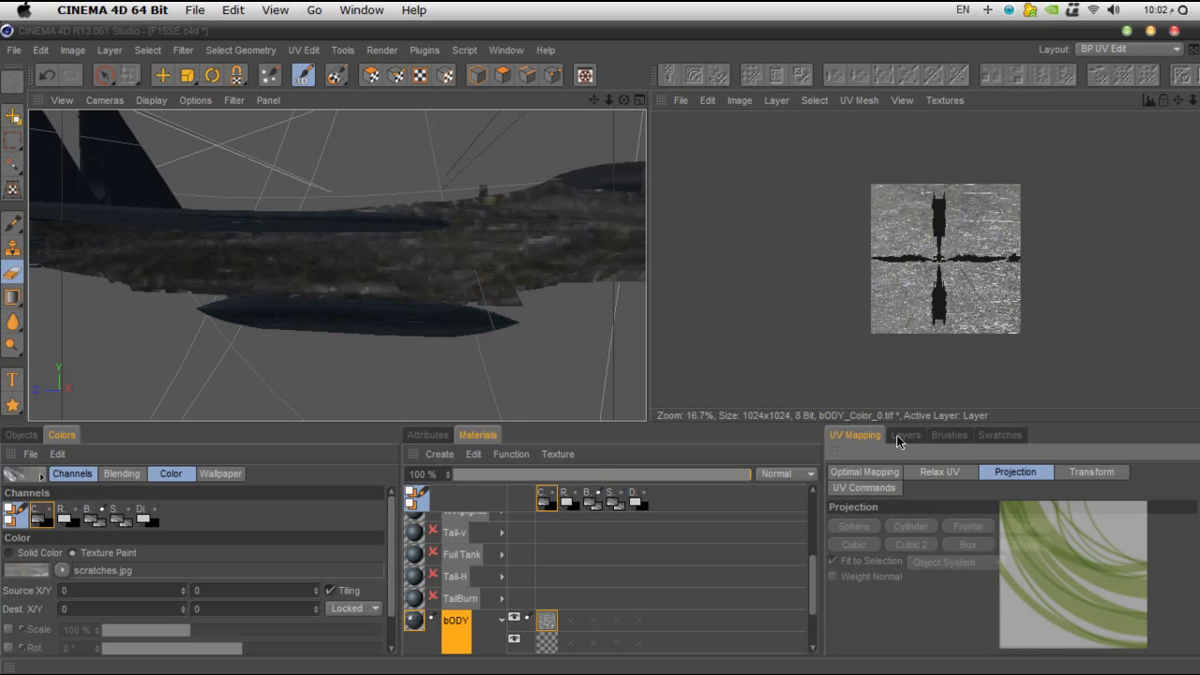
{"action": "left_click", "coordinate": [905, 436]}
{"action": "scroll", "coordinate": [975, 347], "scroll_direction": "up", "scroll_amount": 3}
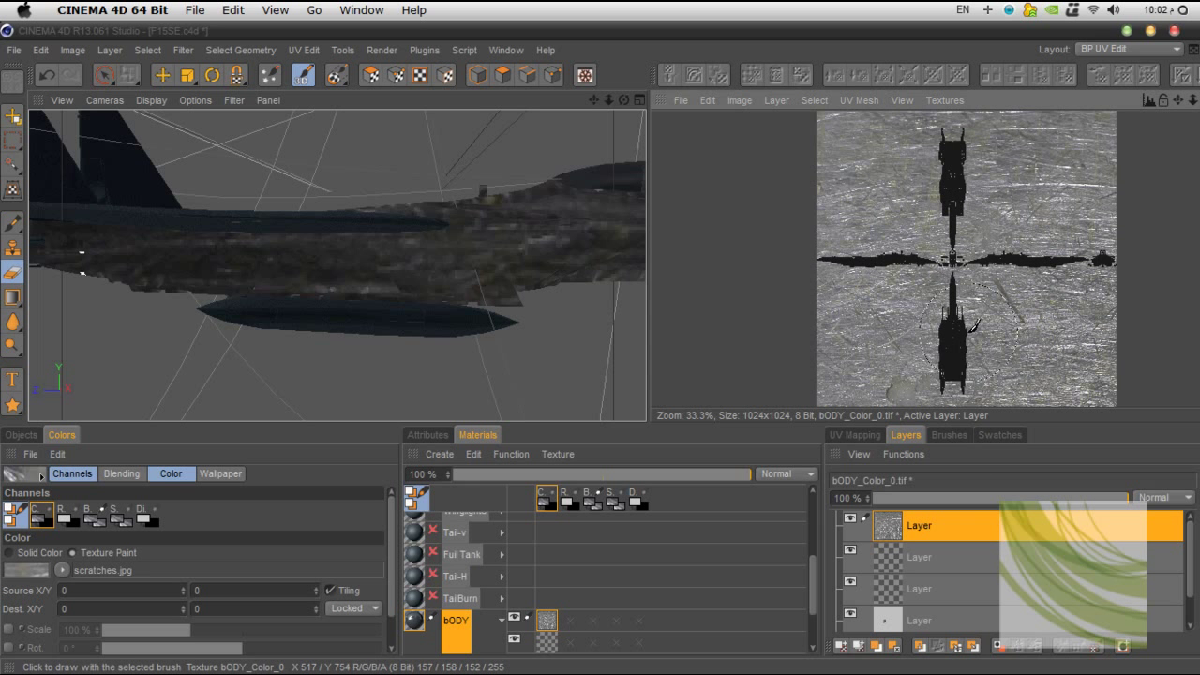
{"action": "mouse_move", "coordinate": [1178, 99]}
{"action": "left_mouse_down"}
{"action": "mouse_move", "coordinate": [1115, 188]}
{"action": "mouse_move", "coordinate": [1087, 317]}
{"action": "left_mouse_up"}
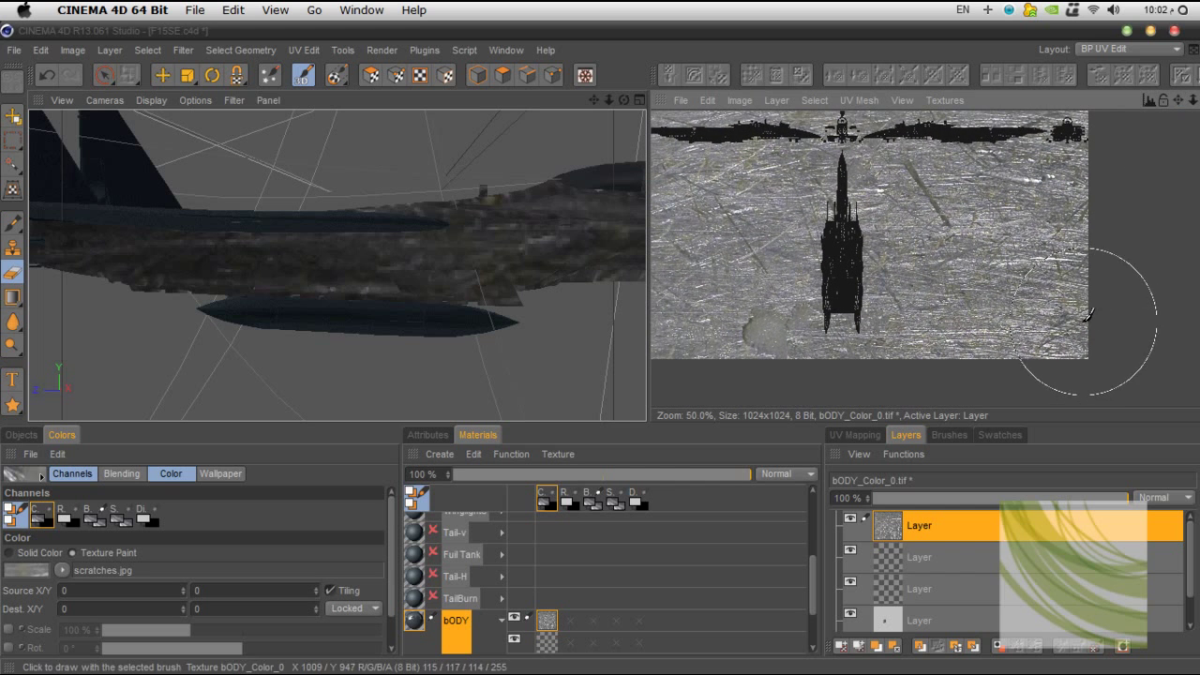
{"action": "left_click", "coordinate": [12, 275]}
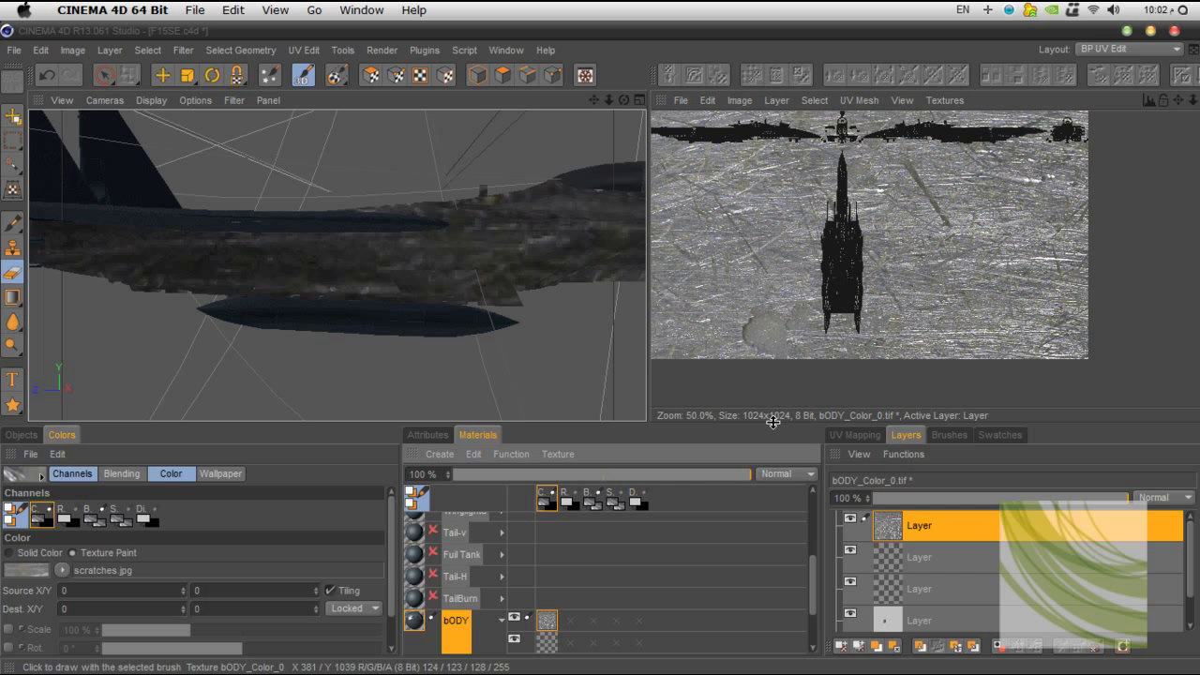
{"action": "left_click", "coordinate": [602, 498]}
{"action": "left_click", "coordinate": [549, 503]}
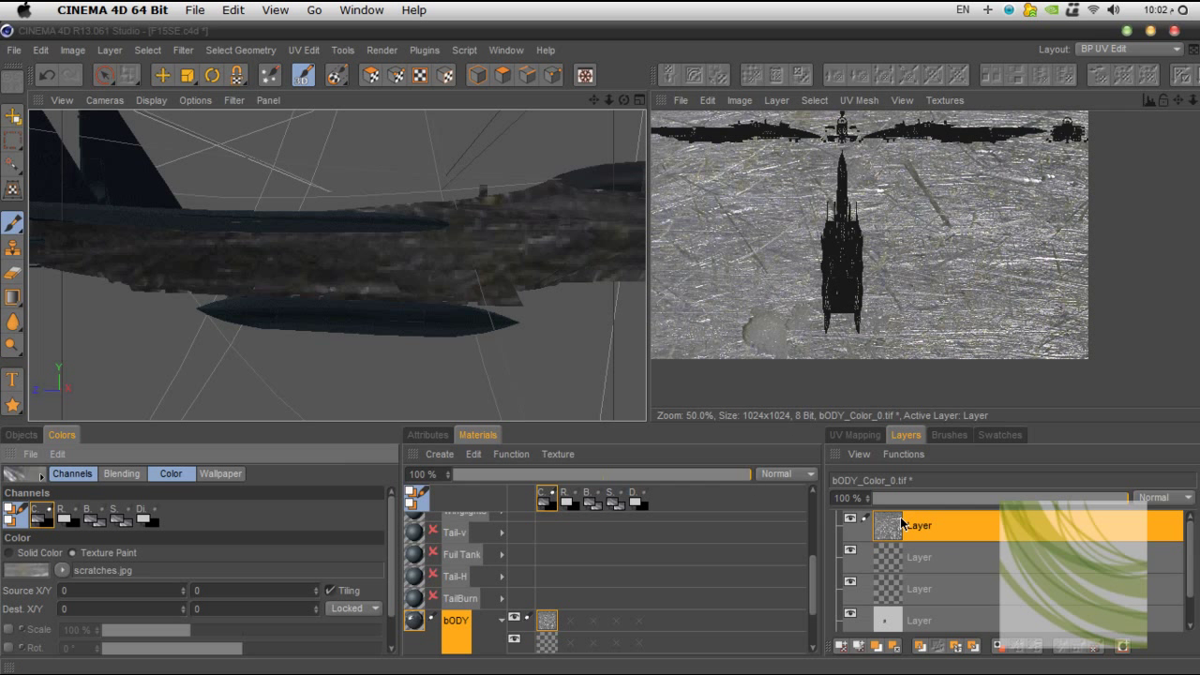
{"action": "left_click", "coordinate": [13, 272]}
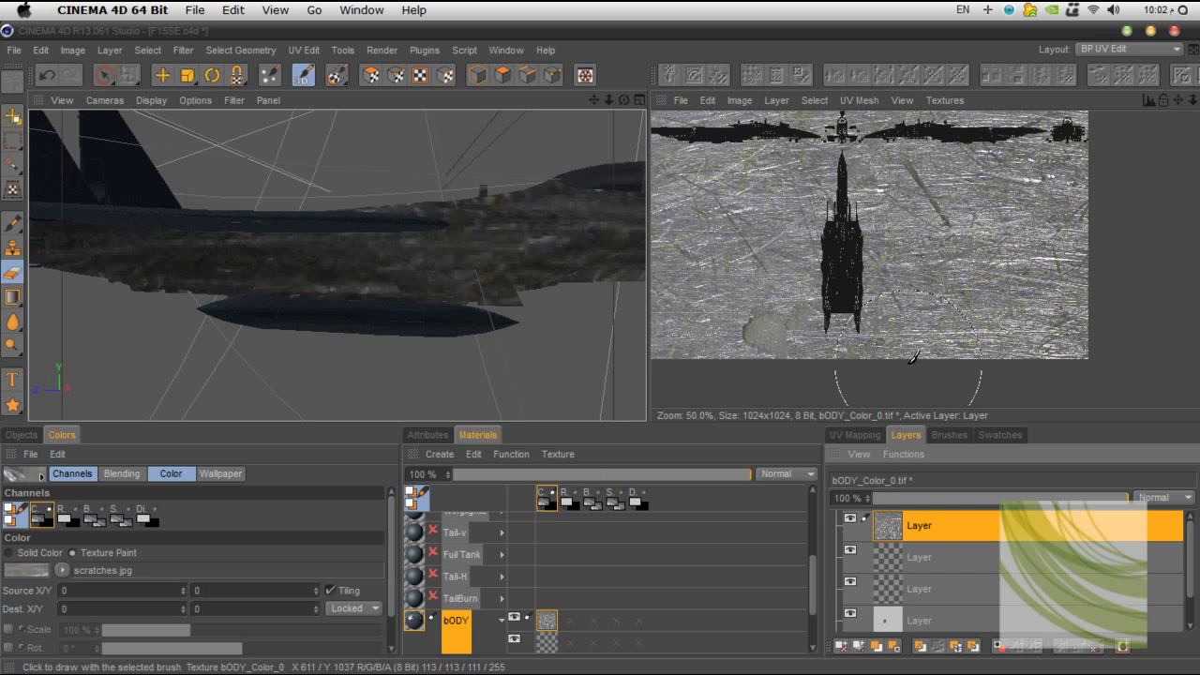
Step: Erase the pasted scratches from the lower-right corner and along the right and upper areas of the texture
{"action": "mouse_move", "coordinate": [1118, 291]}
{"action": "left_mouse_down"}
{"action": "mouse_move", "coordinate": [1064, 303]}
{"action": "mouse_move", "coordinate": [1054, 287]}
{"action": "mouse_move", "coordinate": [997, 320]}
{"action": "mouse_move", "coordinate": [861, 343]}
{"action": "mouse_move", "coordinate": [1002, 227]}
{"action": "mouse_move", "coordinate": [1080, 141]}
{"action": "mouse_move", "coordinate": [1017, 150]}
{"action": "left_mouse_up"}
{"action": "scroll", "coordinate": [1017, 150], "scroll_direction": "down", "scroll_amount": 3}
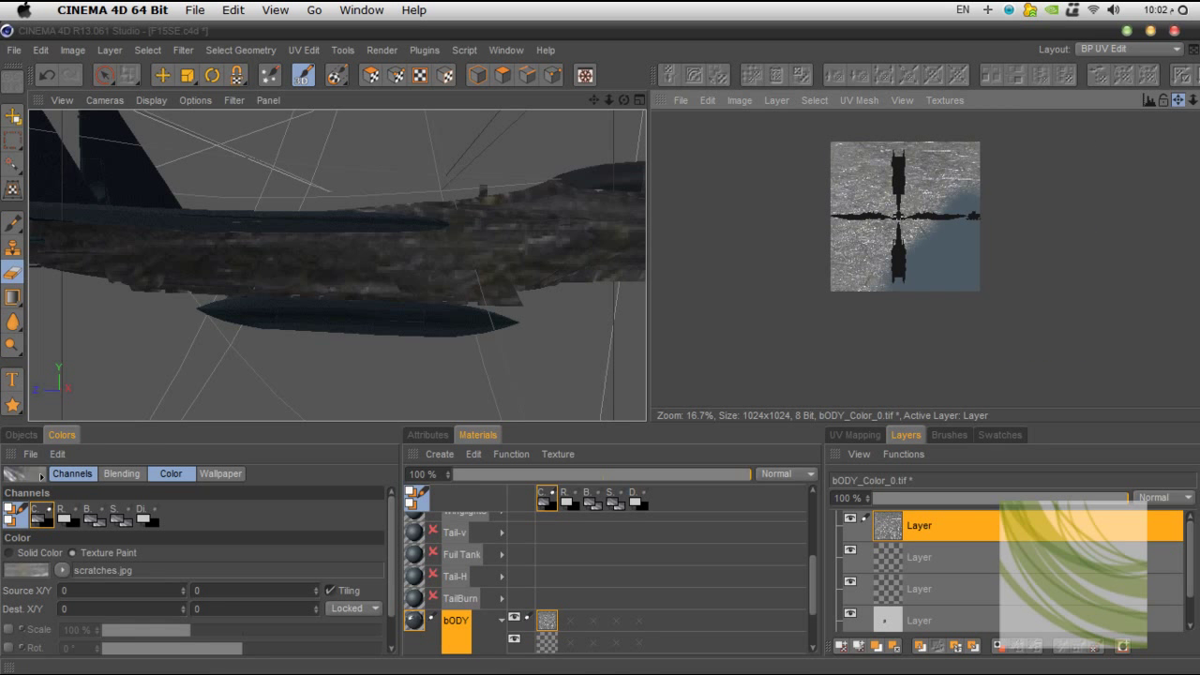
{"action": "scroll", "coordinate": [1012, 241], "scroll_direction": "up", "scroll_amount": 1}
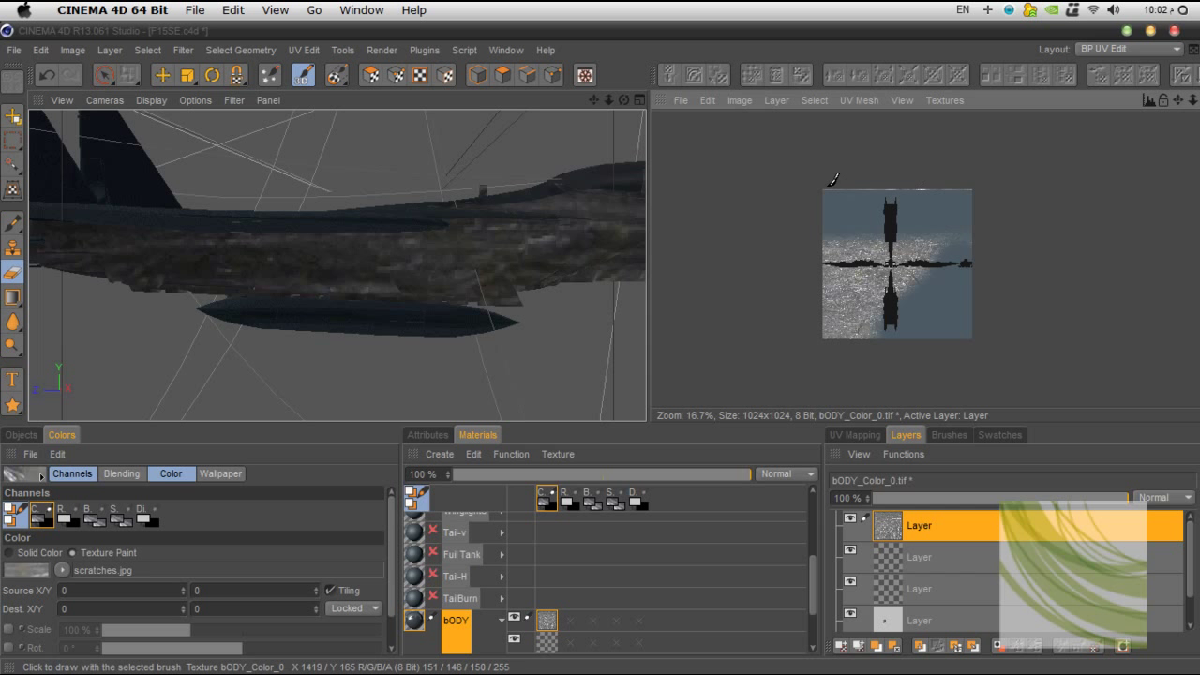
{"action": "mouse_move", "coordinate": [980, 193]}
{"action": "left_mouse_down"}
{"action": "mouse_move", "coordinate": [900, 225]}
{"action": "mouse_move", "coordinate": [839, 227]}
{"action": "left_mouse_up"}
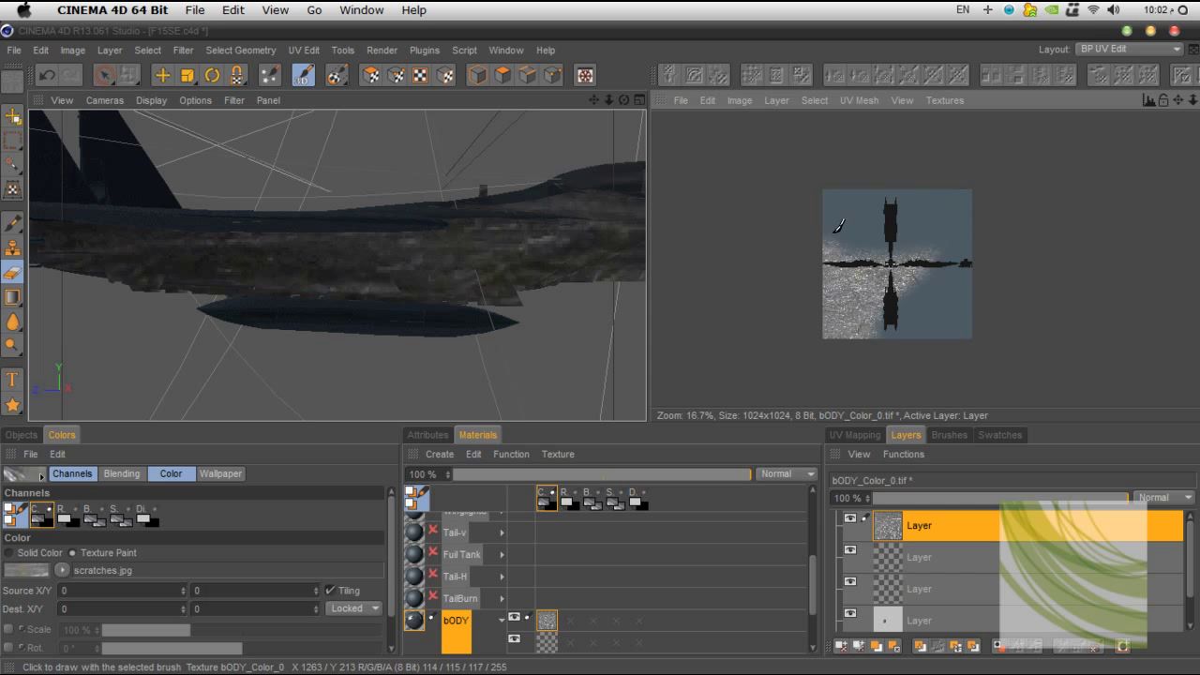
Step: Erase the remaining scratches around the fuselage side profiles and across the lower-left area of the texture
{"action": "scroll", "coordinate": [986, 252], "scroll_direction": "up", "scroll_amount": 4}
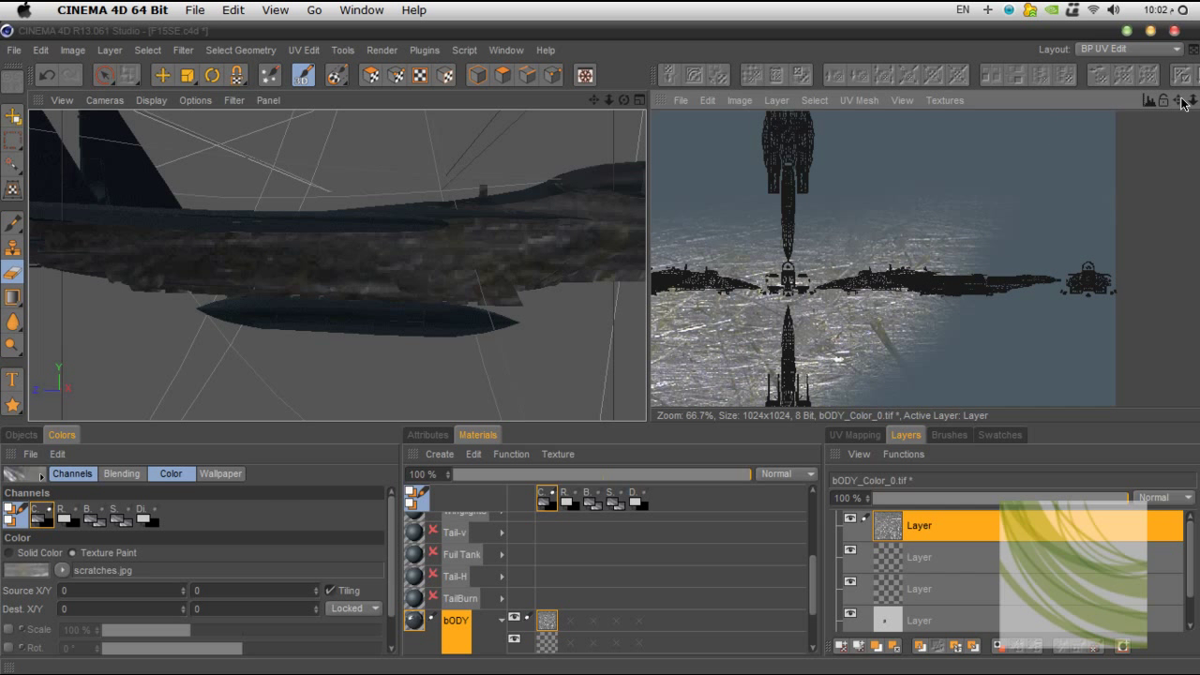
{"action": "left_click_drag", "start_coordinate": [1180, 101], "coordinate": [1044, 201]}
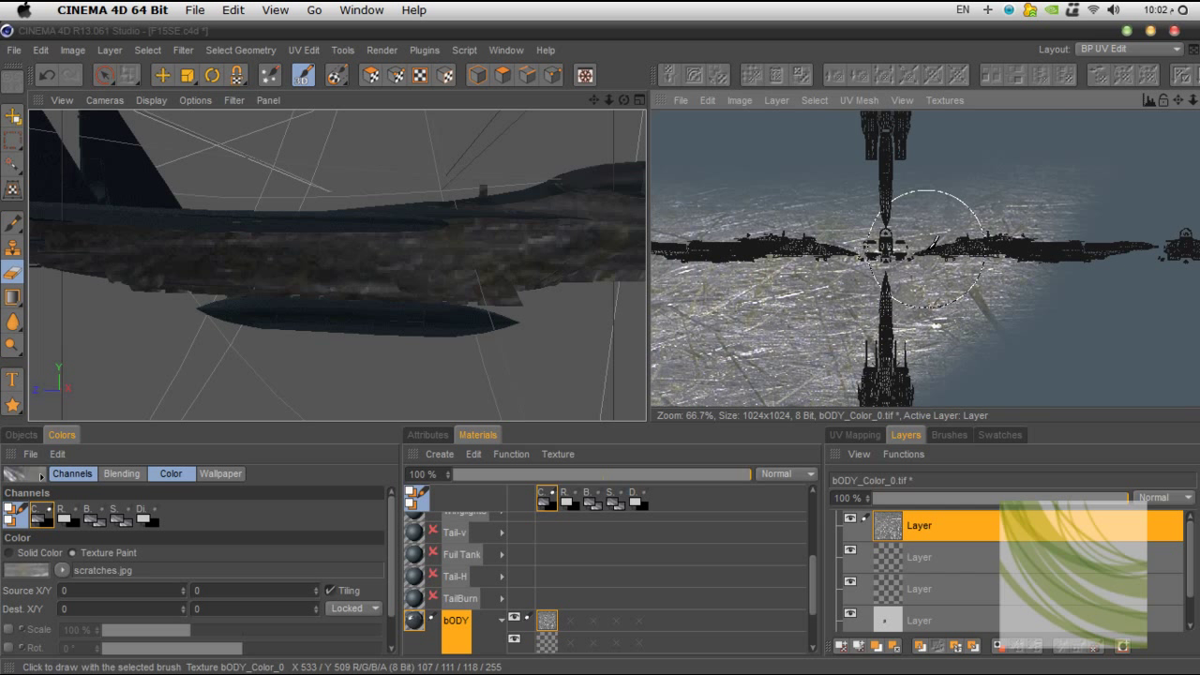
{"action": "mouse_move", "coordinate": [932, 242]}
{"action": "left_mouse_down"}
{"action": "mouse_move", "coordinate": [1024, 232]}
{"action": "mouse_move", "coordinate": [1022, 188]}
{"action": "mouse_move", "coordinate": [806, 199]}
{"action": "mouse_move", "coordinate": [712, 220]}
{"action": "mouse_move", "coordinate": [648, 197]}
{"action": "mouse_move", "coordinate": [689, 236]}
{"action": "mouse_move", "coordinate": [718, 239]}
{"action": "left_mouse_up"}
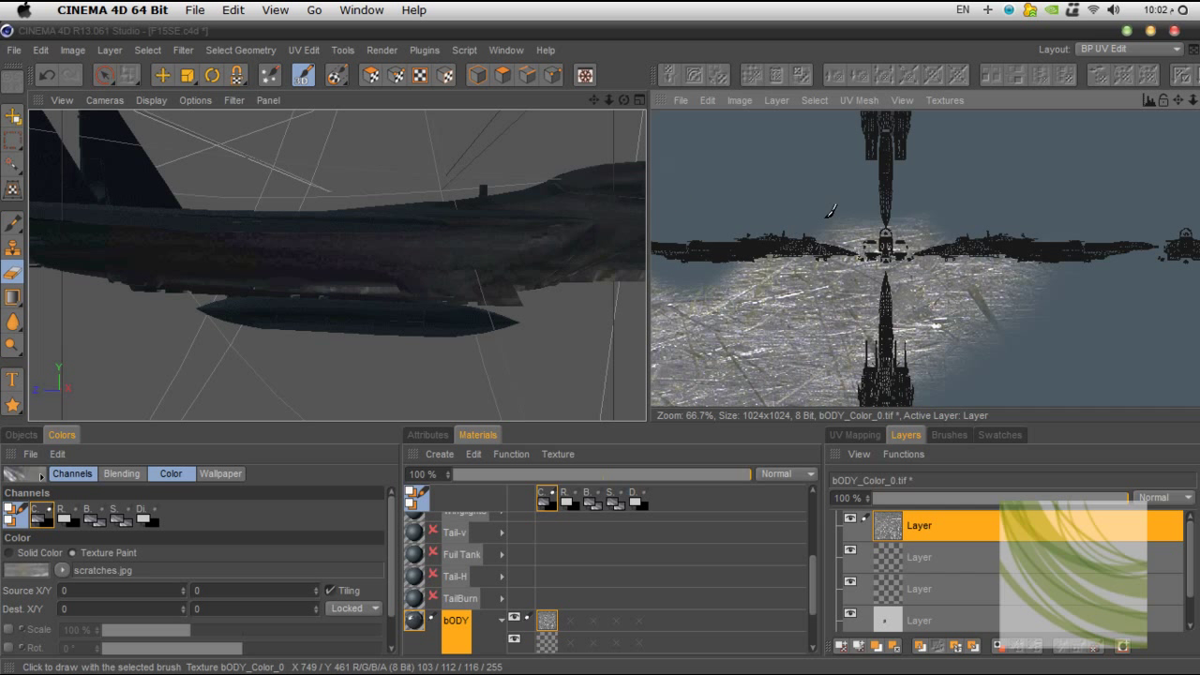
{"action": "mouse_move", "coordinate": [830, 212]}
{"action": "left_mouse_down"}
{"action": "mouse_move", "coordinate": [952, 223]}
{"action": "mouse_move", "coordinate": [736, 295]}
{"action": "mouse_move", "coordinate": [756, 280]}
{"action": "mouse_move", "coordinate": [1053, 313]}
{"action": "mouse_move", "coordinate": [750, 365]}
{"action": "mouse_move", "coordinate": [670, 323]}
{"action": "left_mouse_up"}
{"action": "middle_click_drag", "start_coordinate": [825, 309], "coordinate": [937, 140]}
{"action": "mouse_move", "coordinate": [992, 348]}
{"action": "left_mouse_down"}
{"action": "mouse_move", "coordinate": [861, 330]}
{"action": "mouse_move", "coordinate": [1101, 271]}
{"action": "mouse_move", "coordinate": [754, 211]}
{"action": "mouse_move", "coordinate": [812, 209]}
{"action": "mouse_move", "coordinate": [745, 317]}
{"action": "mouse_move", "coordinate": [737, 194]}
{"action": "left_mouse_up"}
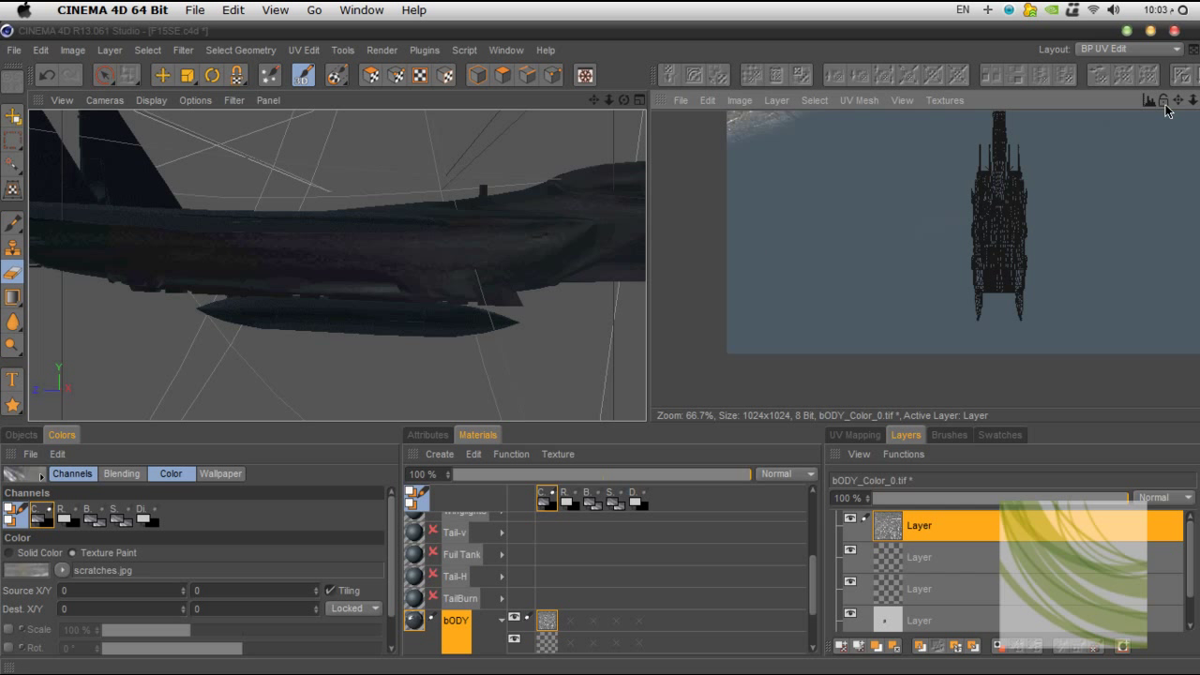
{"action": "left_click_drag", "start_coordinate": [1165, 105], "coordinate": [1045, 187]}
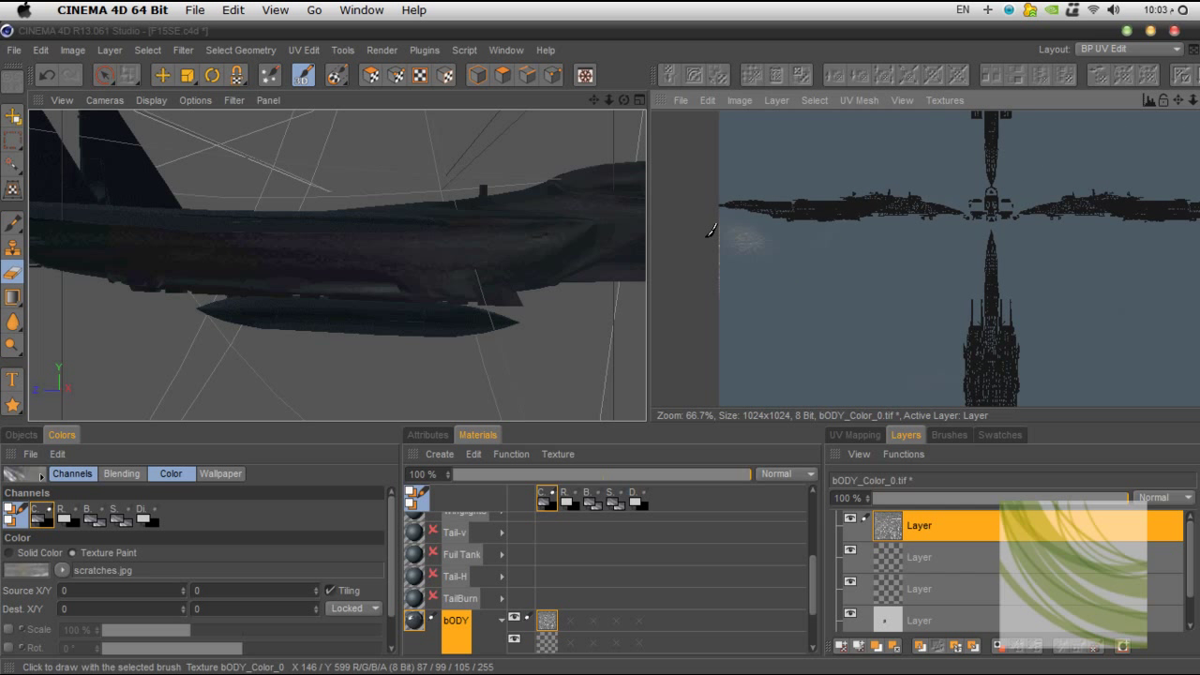
{"action": "left_click_drag", "start_coordinate": [710, 233], "coordinate": [736, 263]}
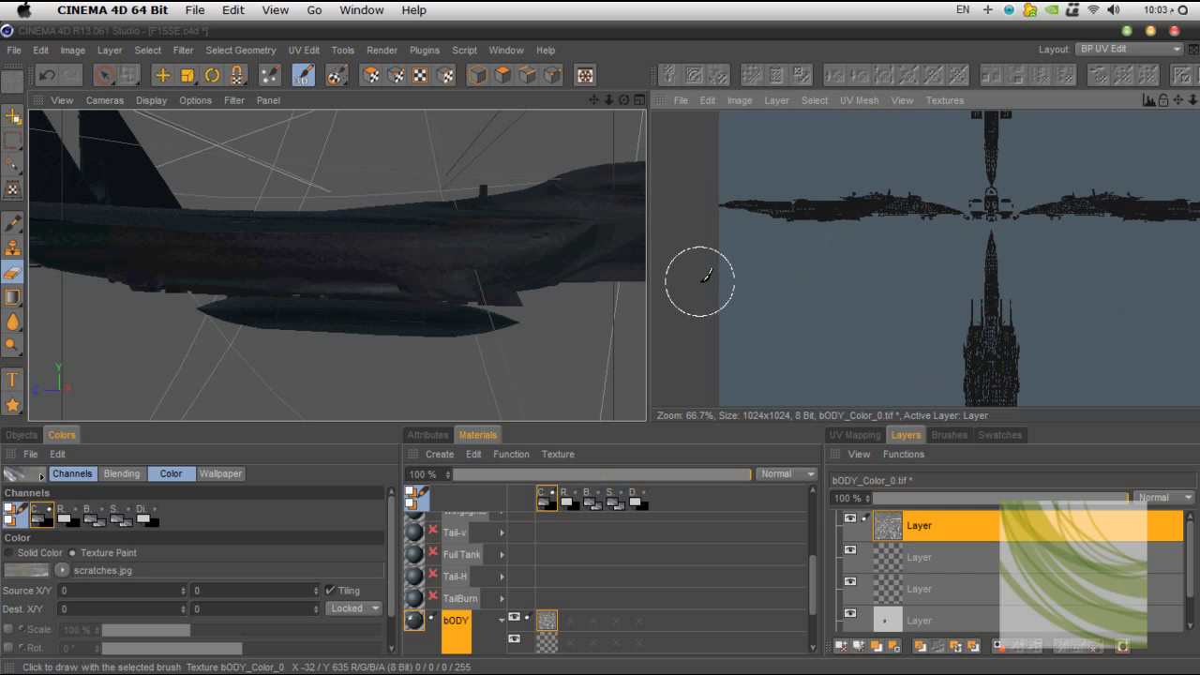
Step: Test-render the side view of the fuselage, check the remaining scratches, and close the render
{"action": "scroll", "coordinate": [928, 300], "scroll_direction": "up", "scroll_amount": 3}
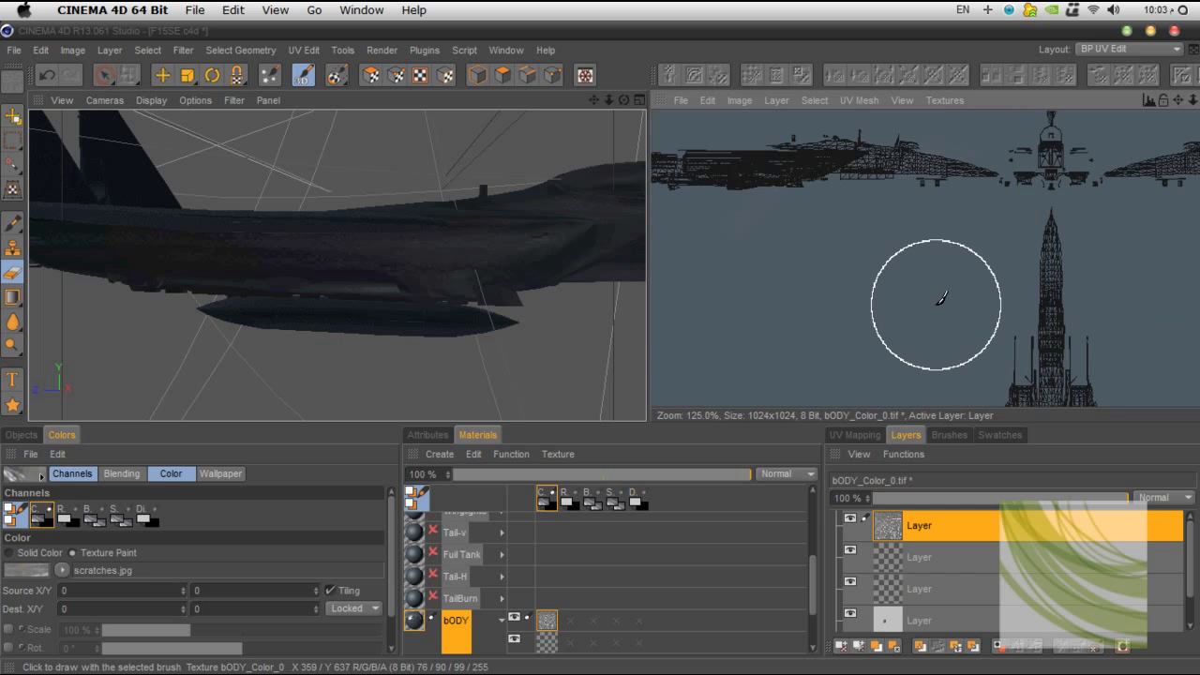
{"action": "left_click_drag", "start_coordinate": [1179, 101], "coordinate": [1184, 131]}
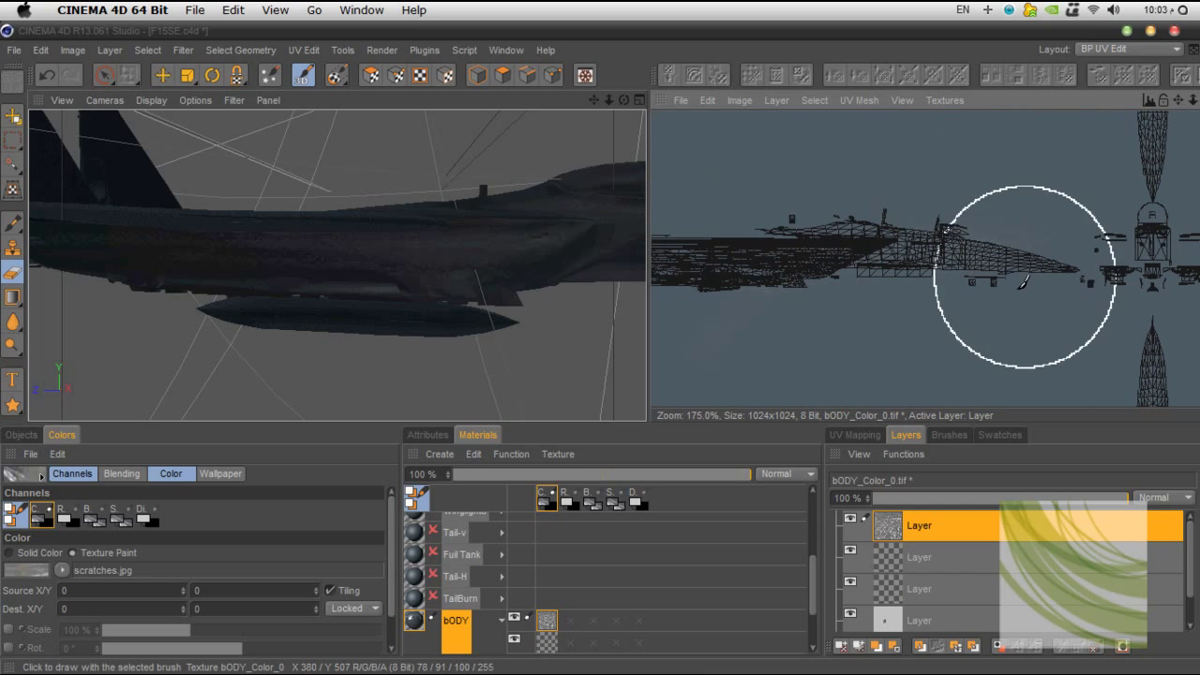
{"action": "scroll", "coordinate": [1025, 276], "scroll_direction": "up", "scroll_amount": 3}
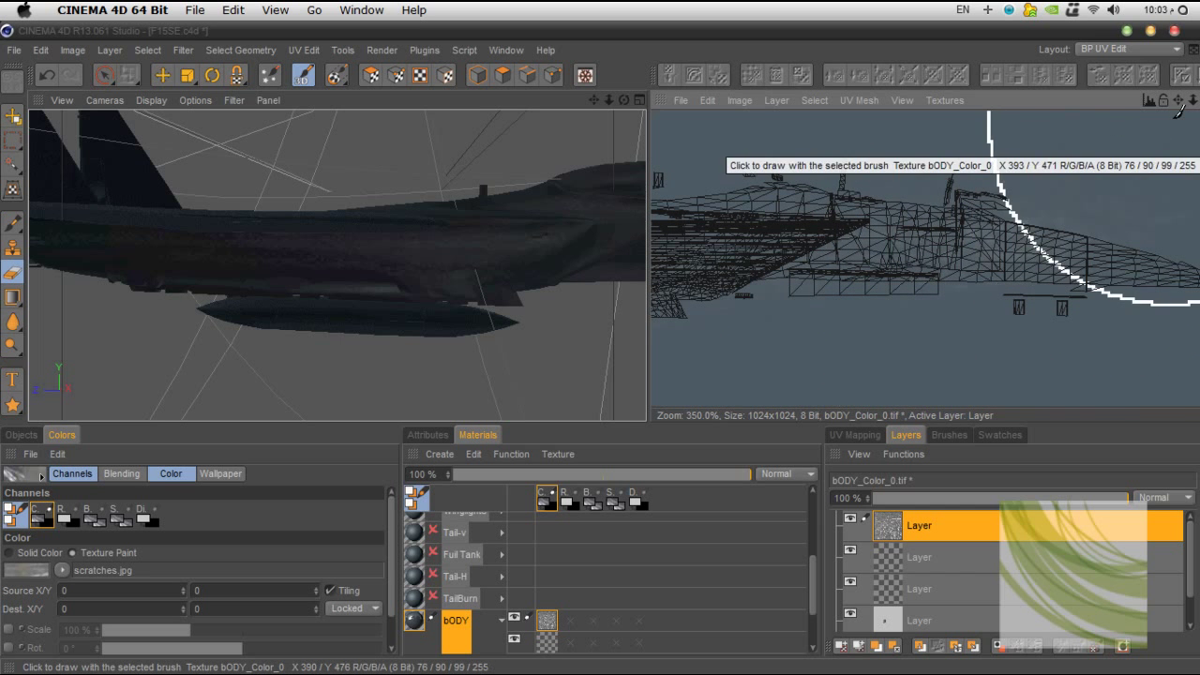
{"action": "left_click_drag", "start_coordinate": [1179, 101], "coordinate": [1196, 89]}
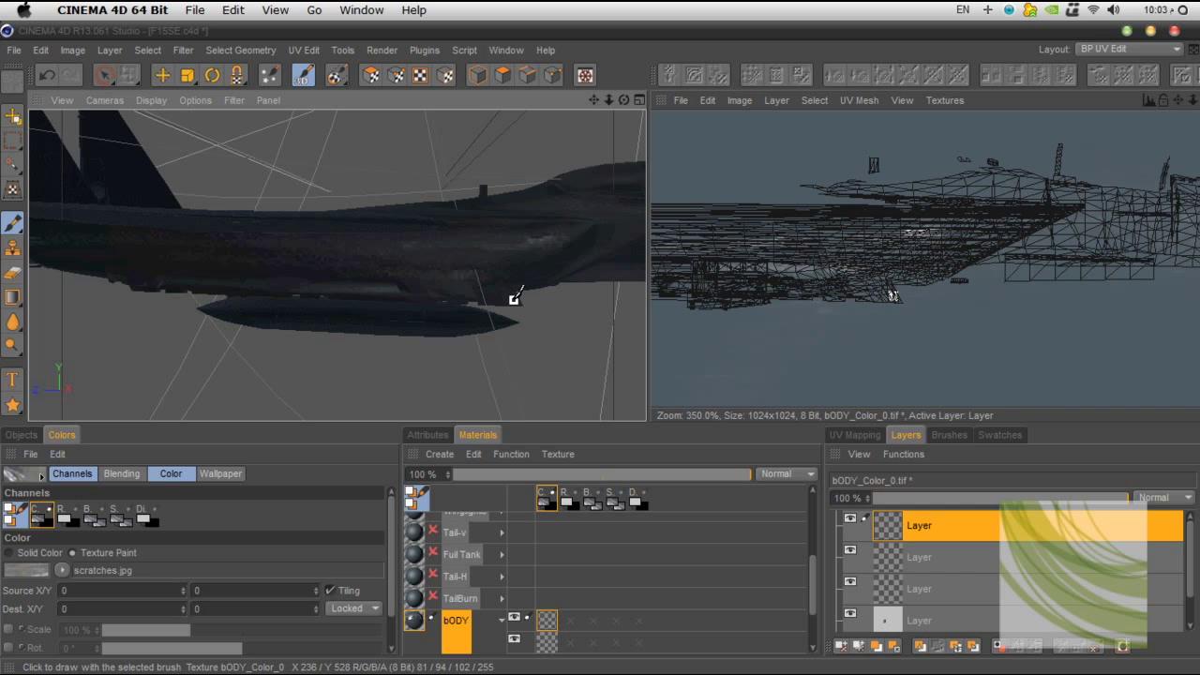
{"action": "key", "text": "shift+r"}
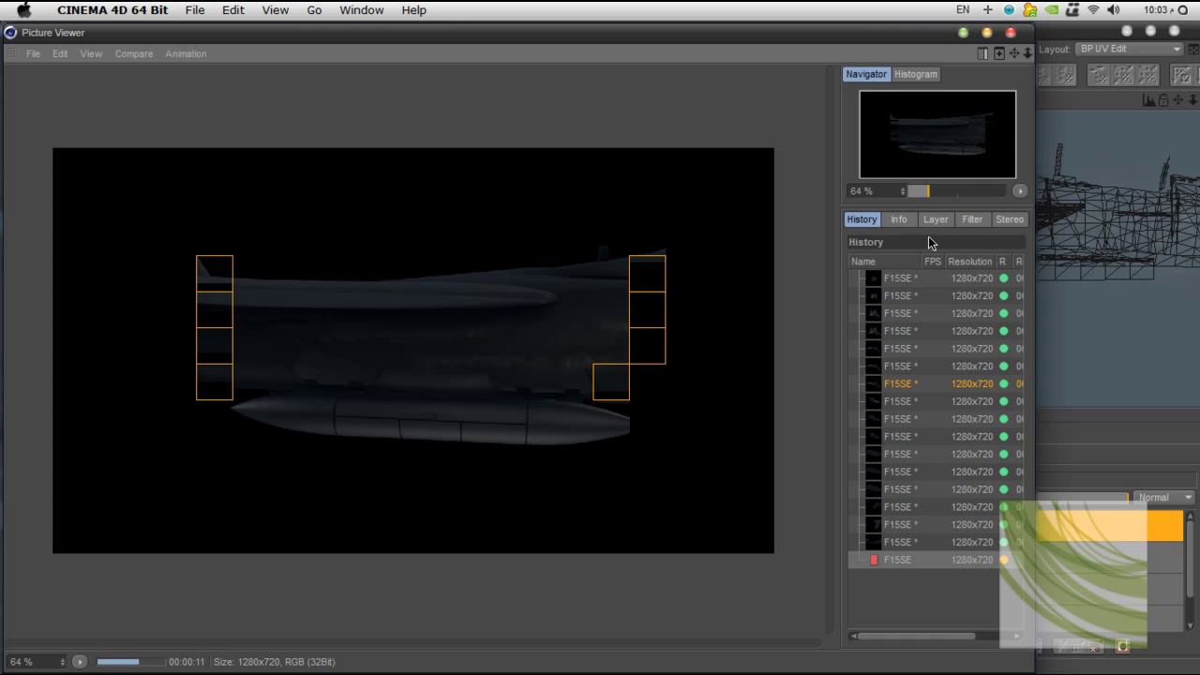
{"action": "left_click", "coordinate": [1011, 32]}
{"action": "left_click", "coordinate": [627, 417]}
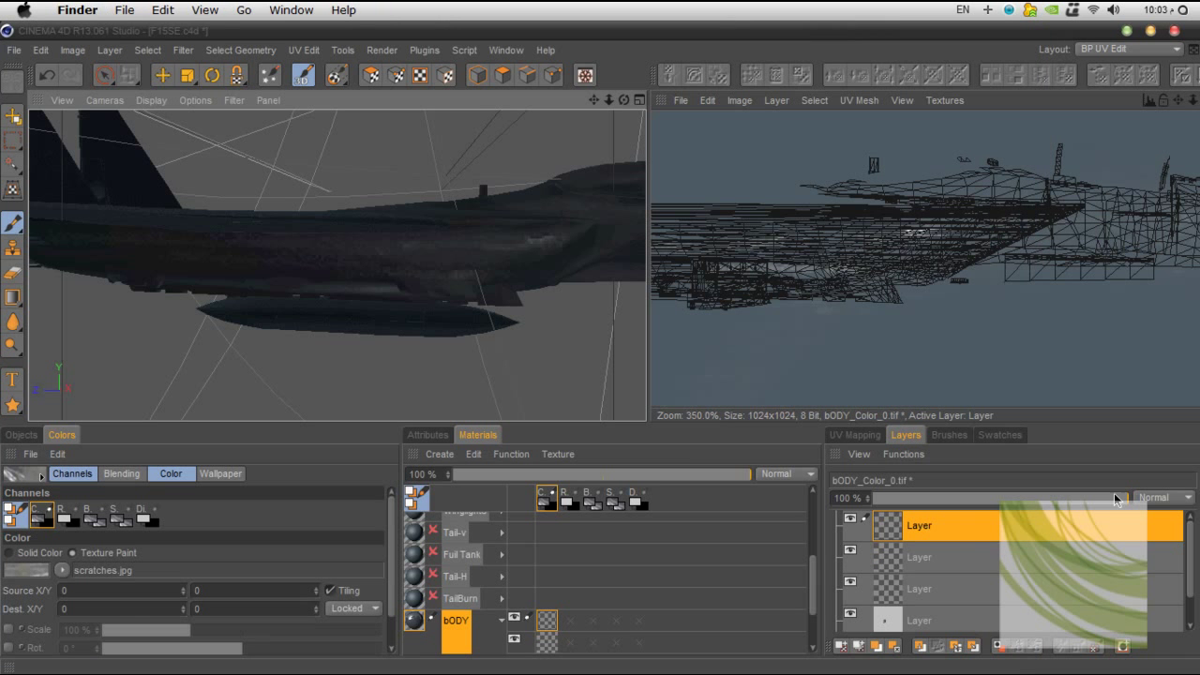
Step: Set the top scratches layer to Color Dodge blending with an opacity of about 44%
{"action": "left_click", "coordinate": [1161, 497]}
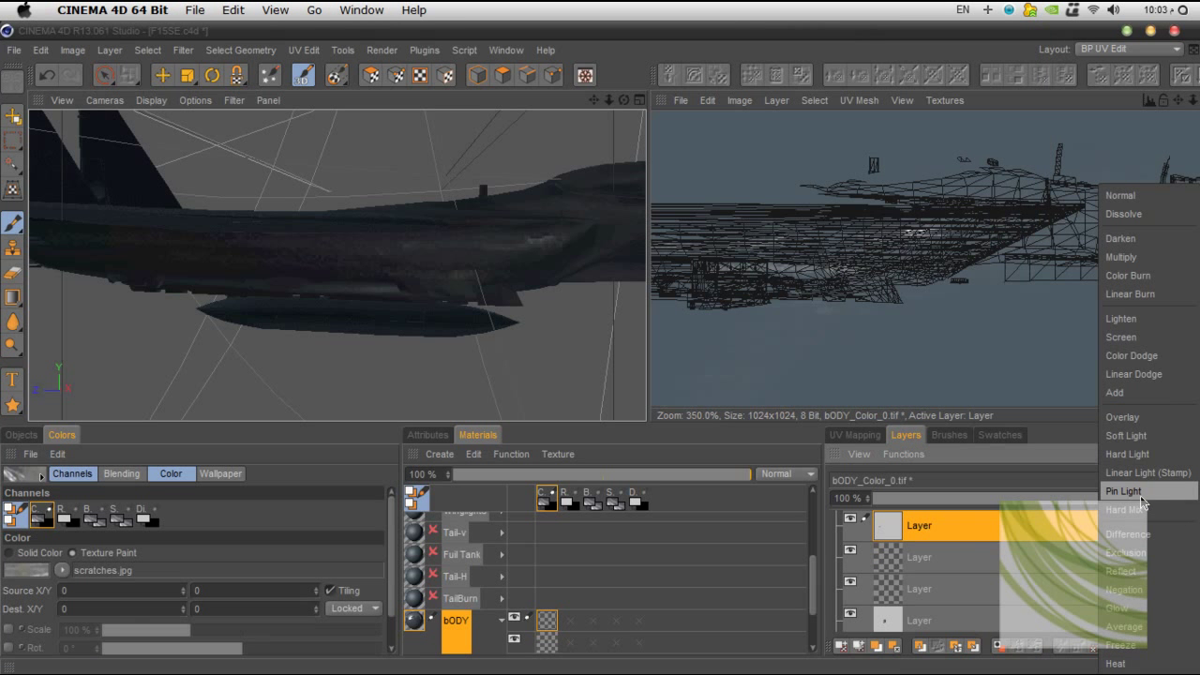
{"action": "left_click", "coordinate": [1152, 360]}
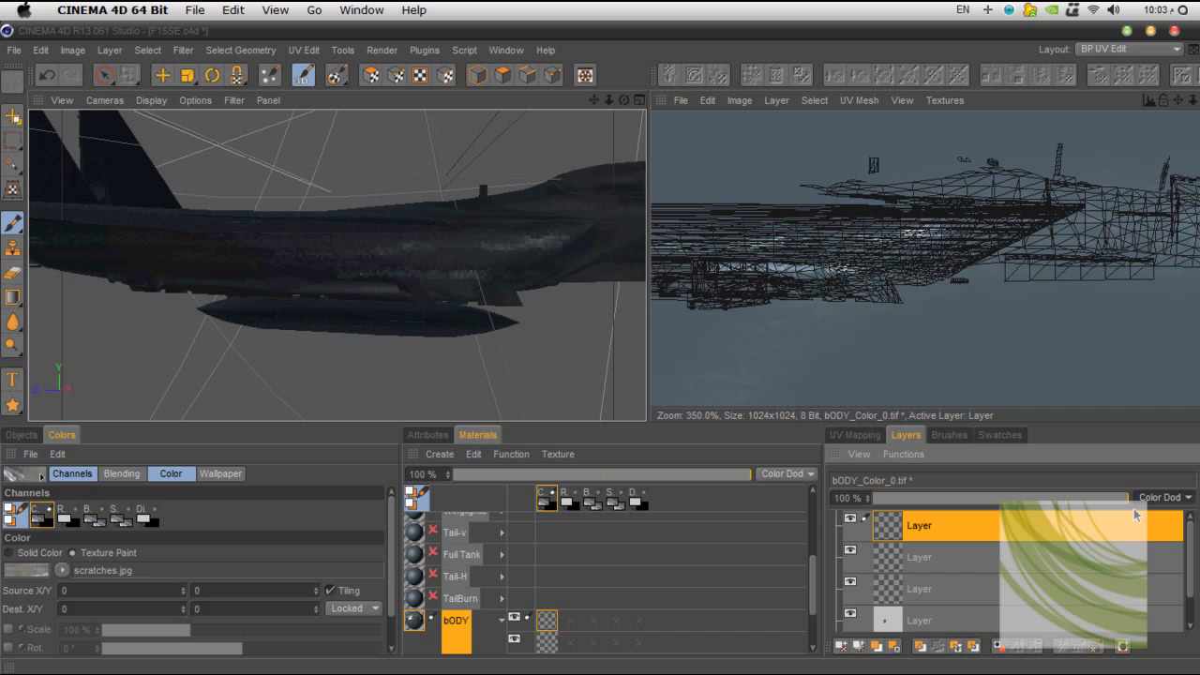
{"action": "left_click_drag", "start_coordinate": [1129, 498], "coordinate": [1004, 502]}
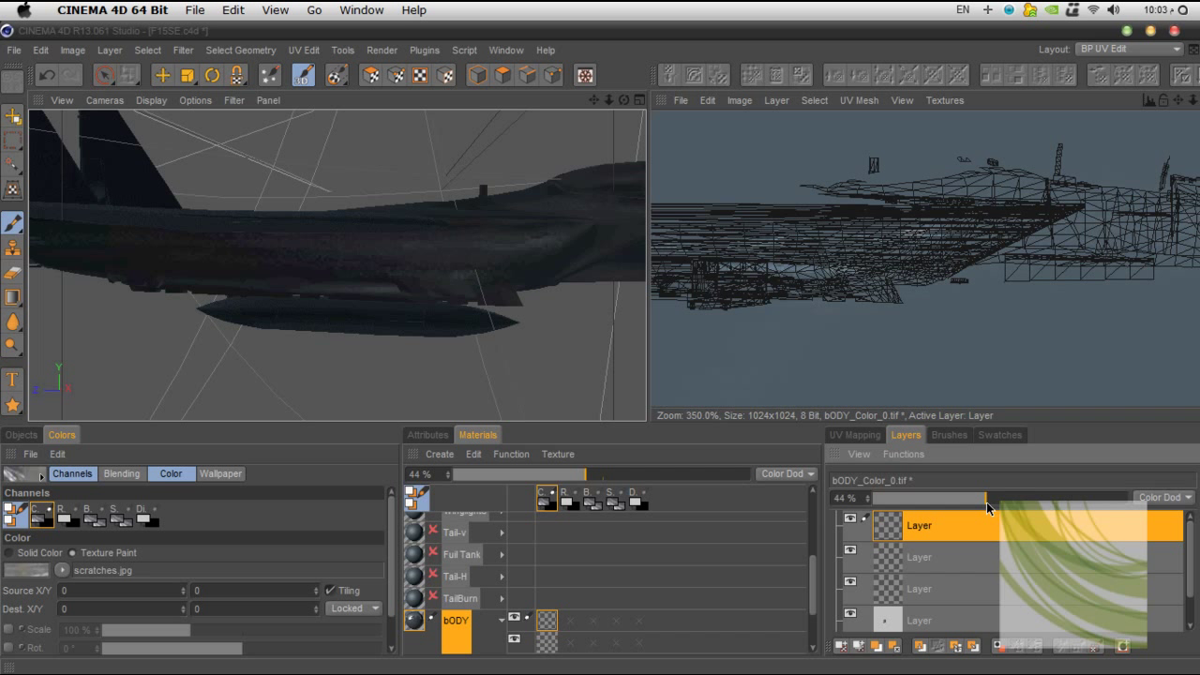
Step: Test-render the fuselage side view, stop the render, and lower the color channel's top scratches layer to 20% opacity
{"action": "key", "text": "shift+r"}
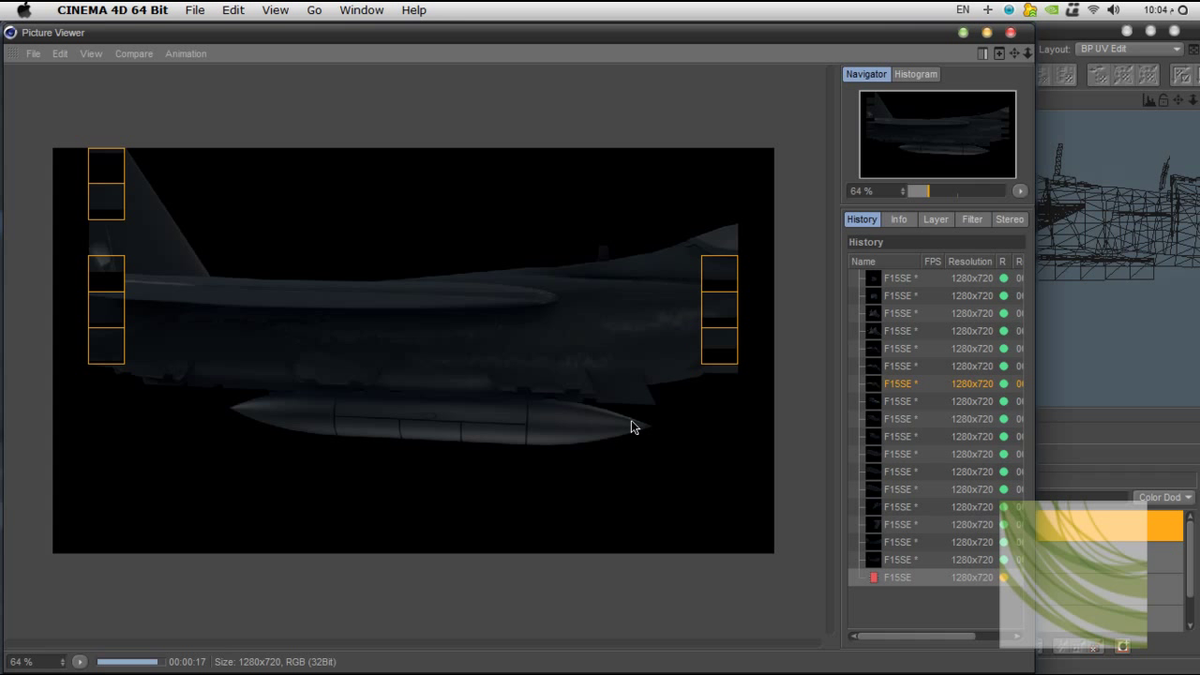
{"action": "left_click", "coordinate": [1010, 32]}
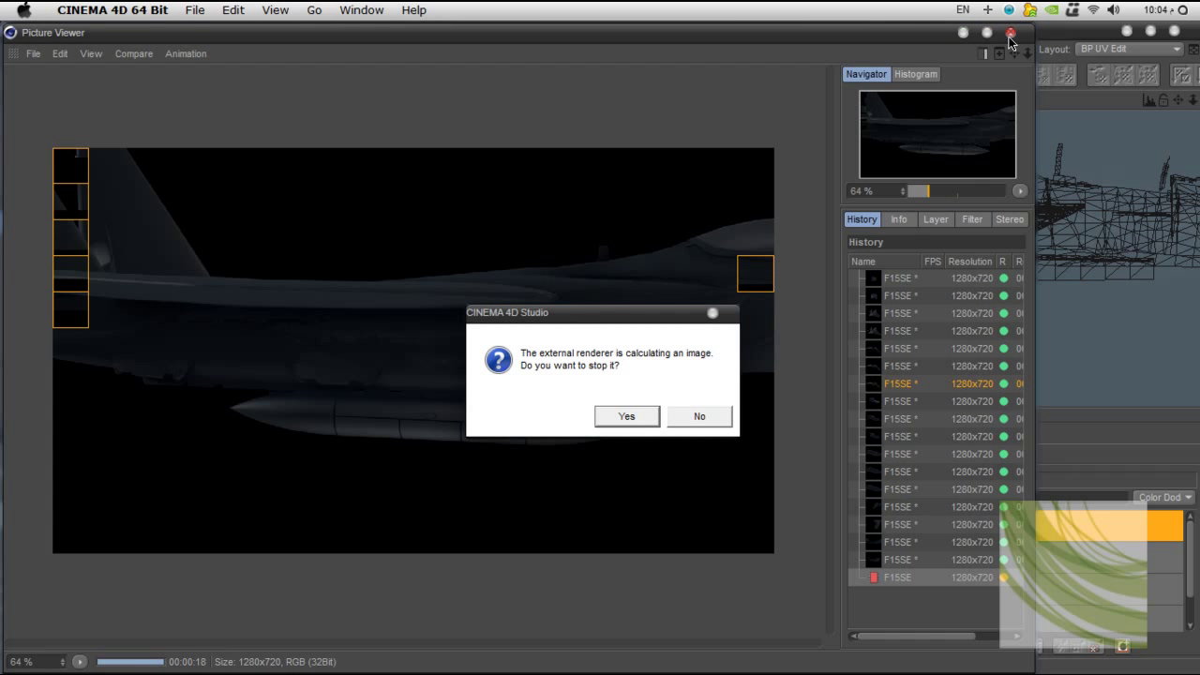
{"action": "left_click", "coordinate": [615, 422]}
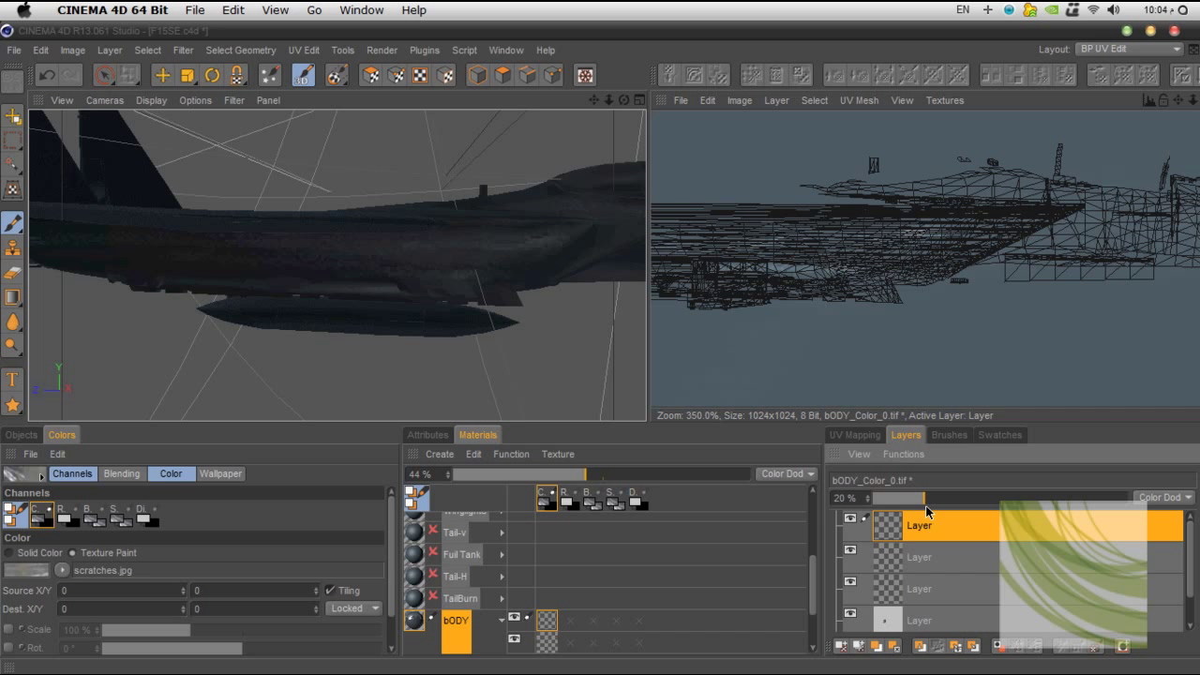
Step: Lower the top layer of the bump texture to 43% opacity and check the fuselage side in a test render
{"action": "left_click", "coordinate": [593, 503]}
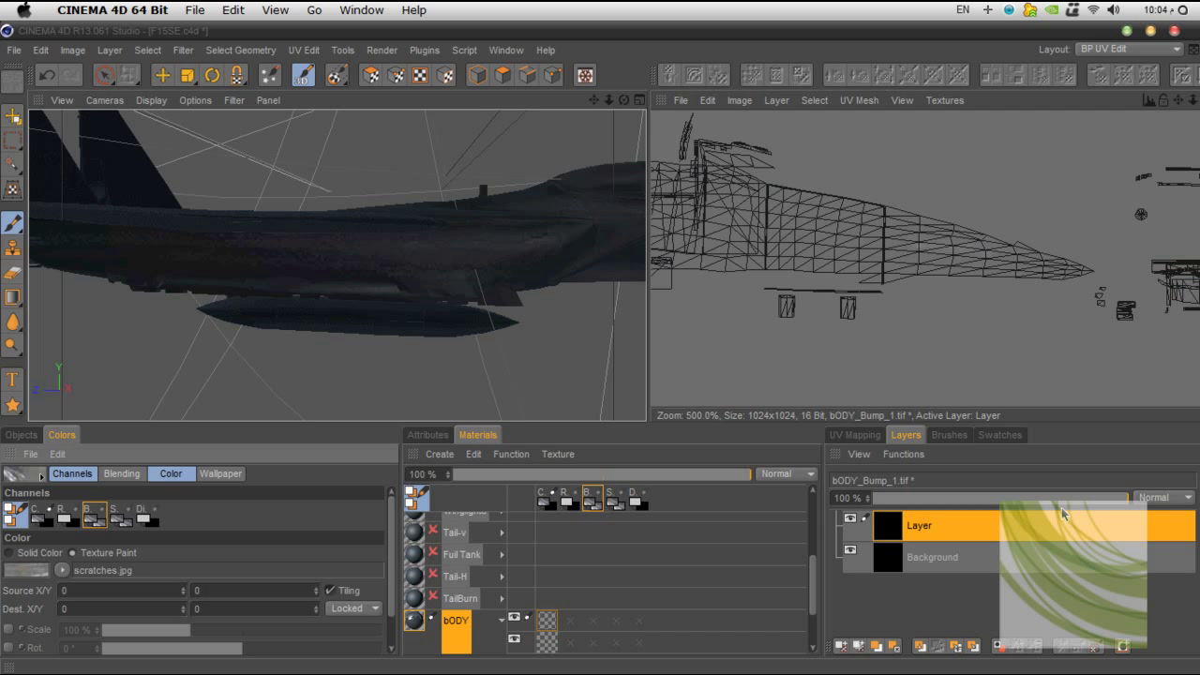
{"action": "left_click_drag", "start_coordinate": [1074, 502], "coordinate": [989, 507]}
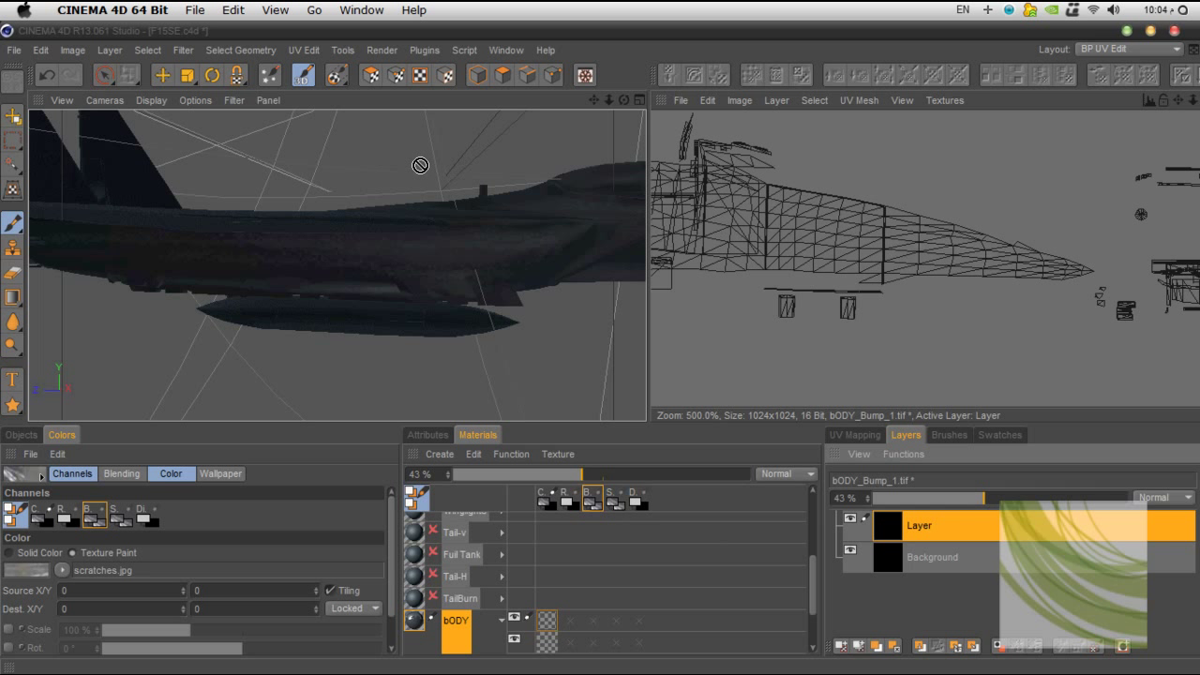
{"action": "key", "text": "shift+r"}
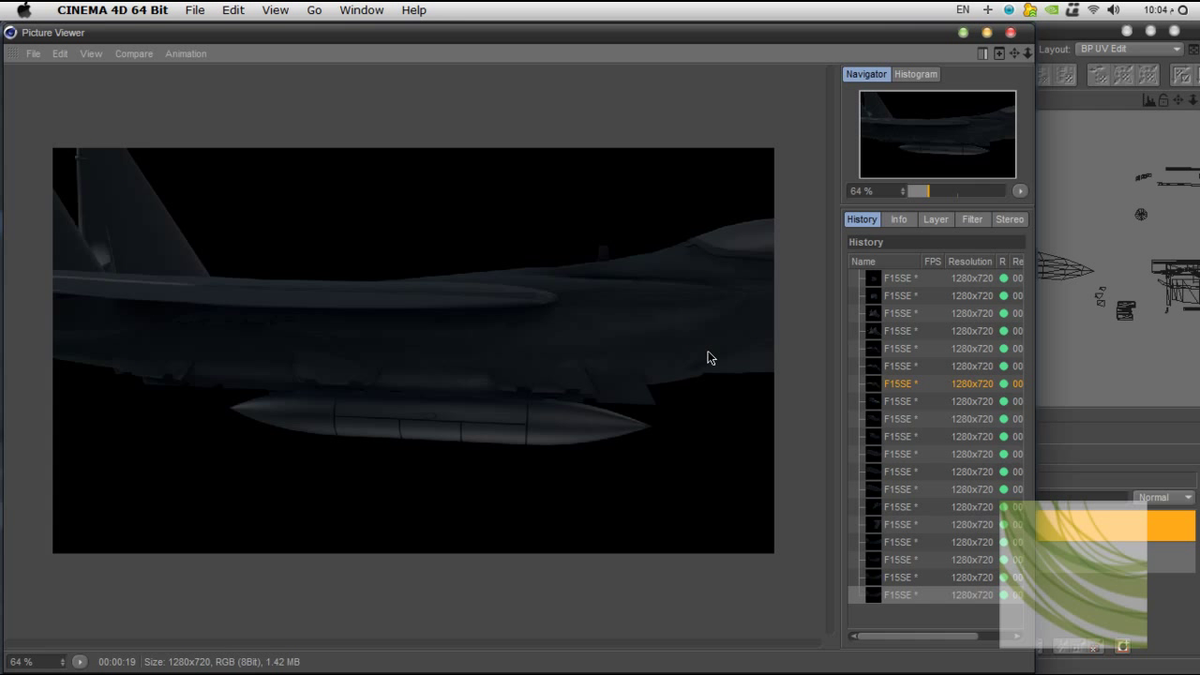
{"action": "left_click", "coordinate": [1009, 34]}
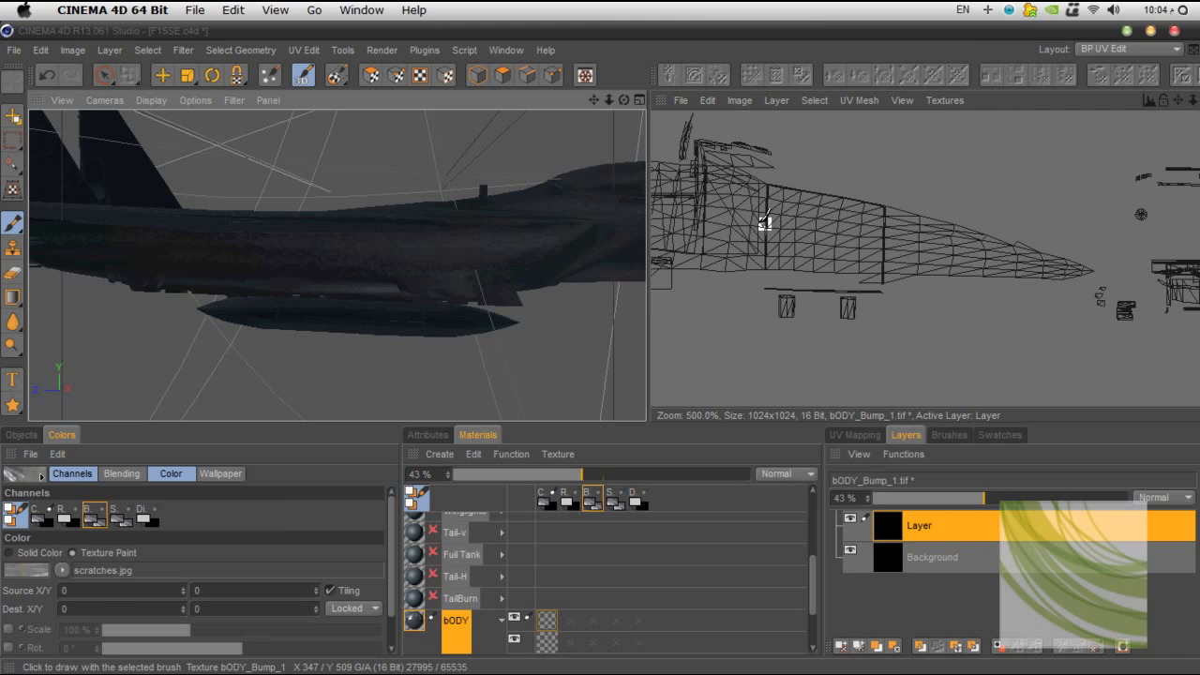
Step: Prepare the Chalk brush for the body's color channel with a solid color and 7% pressure
{"action": "mouse_move", "coordinate": [623, 99]}
{"action": "left_mouse_down"}
{"action": "mouse_move", "coordinate": [525, 105]}
{"action": "mouse_move", "coordinate": [614, 102]}
{"action": "mouse_move", "coordinate": [638, 184]}
{"action": "left_mouse_up"}
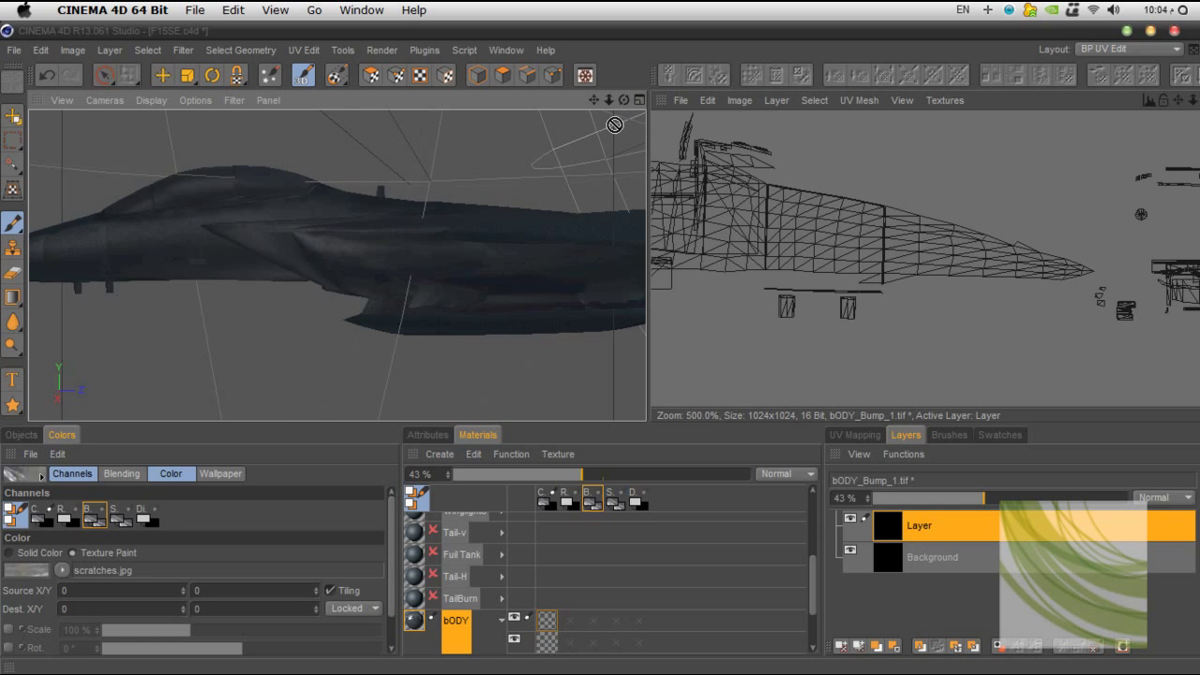
{"action": "left_click_drag", "start_coordinate": [594, 99], "coordinate": [806, 487]}
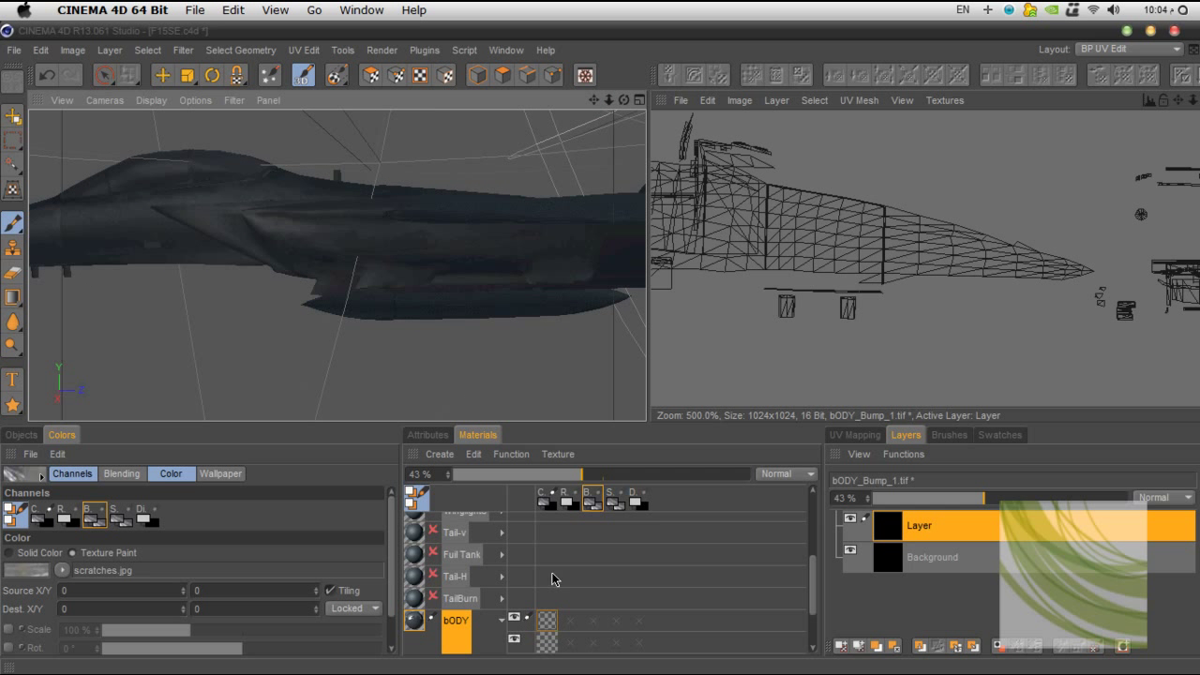
{"action": "left_click", "coordinate": [549, 499]}
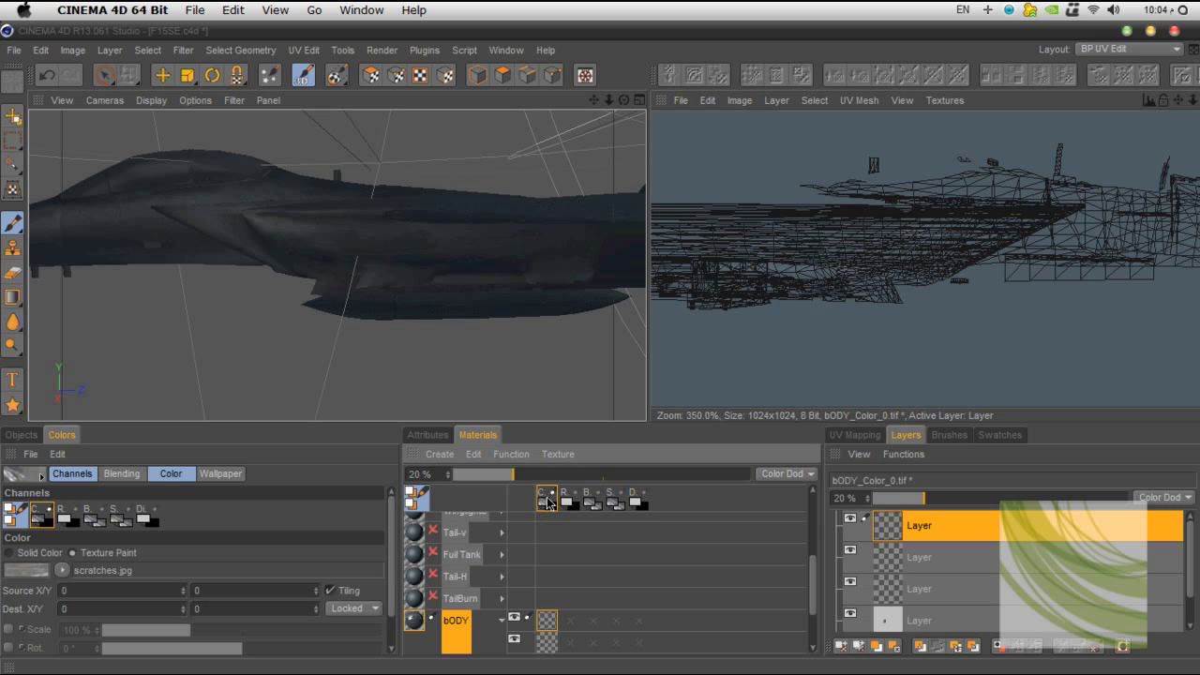
{"action": "left_click", "coordinate": [949, 436]}
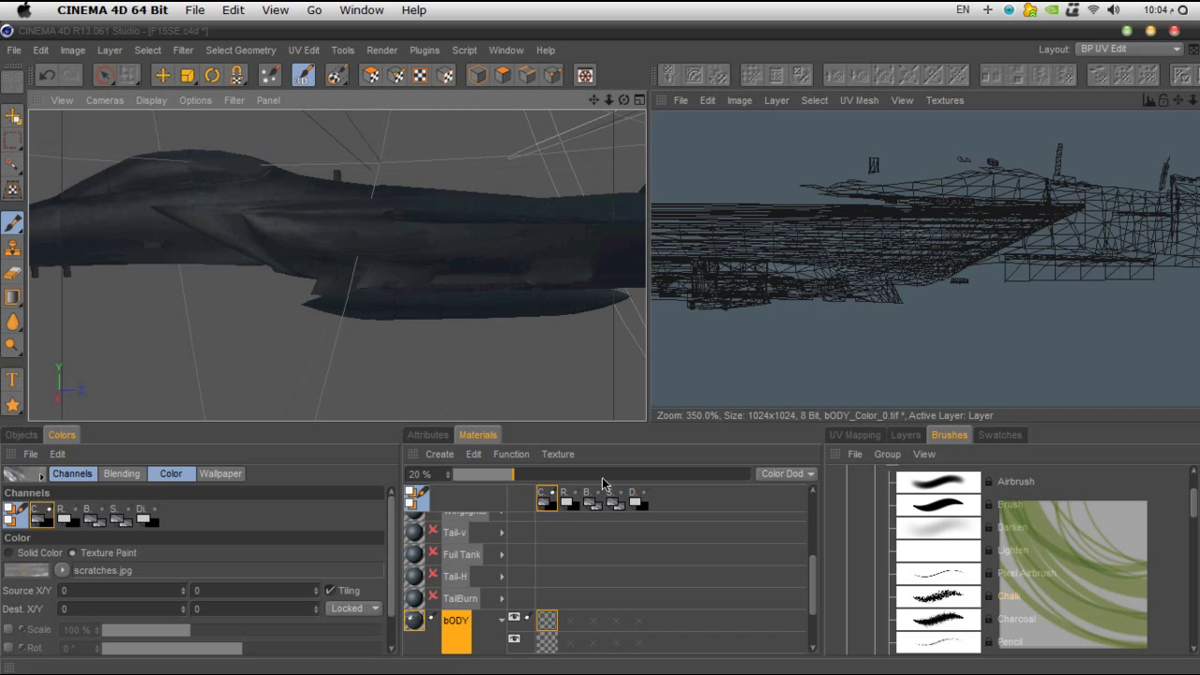
{"action": "left_click", "coordinate": [565, 506]}
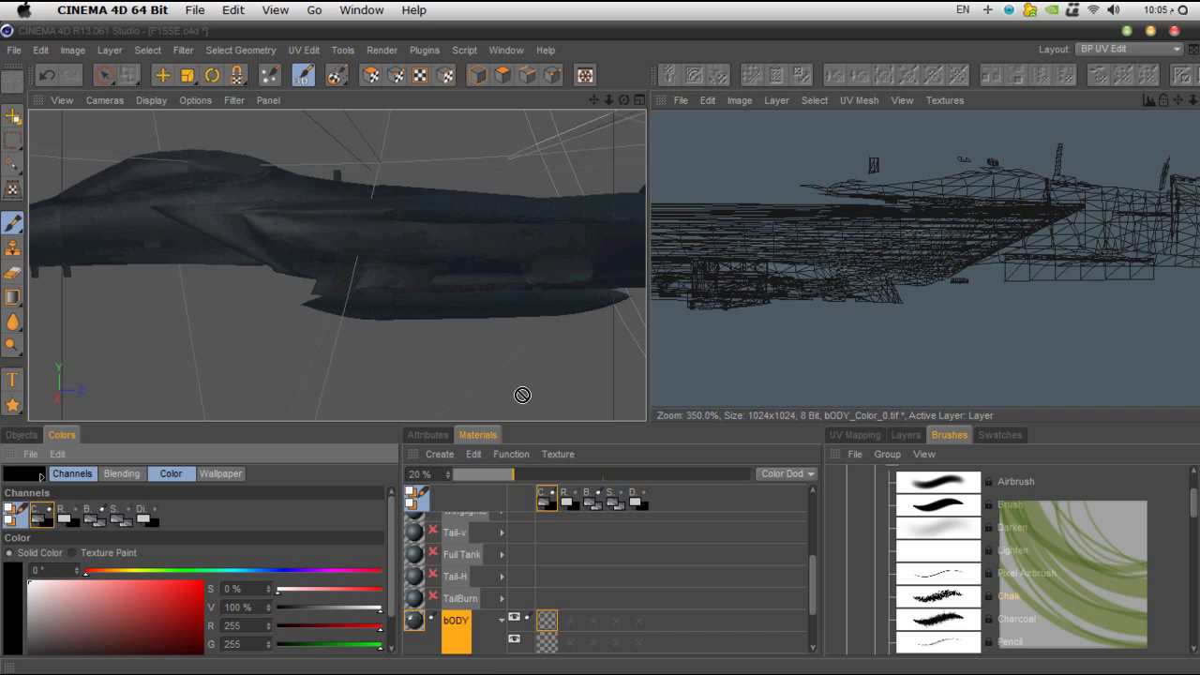
{"action": "left_click", "coordinate": [431, 436]}
{"action": "scroll", "coordinate": [806, 600], "scroll_direction": "down", "scroll_amount": 4}
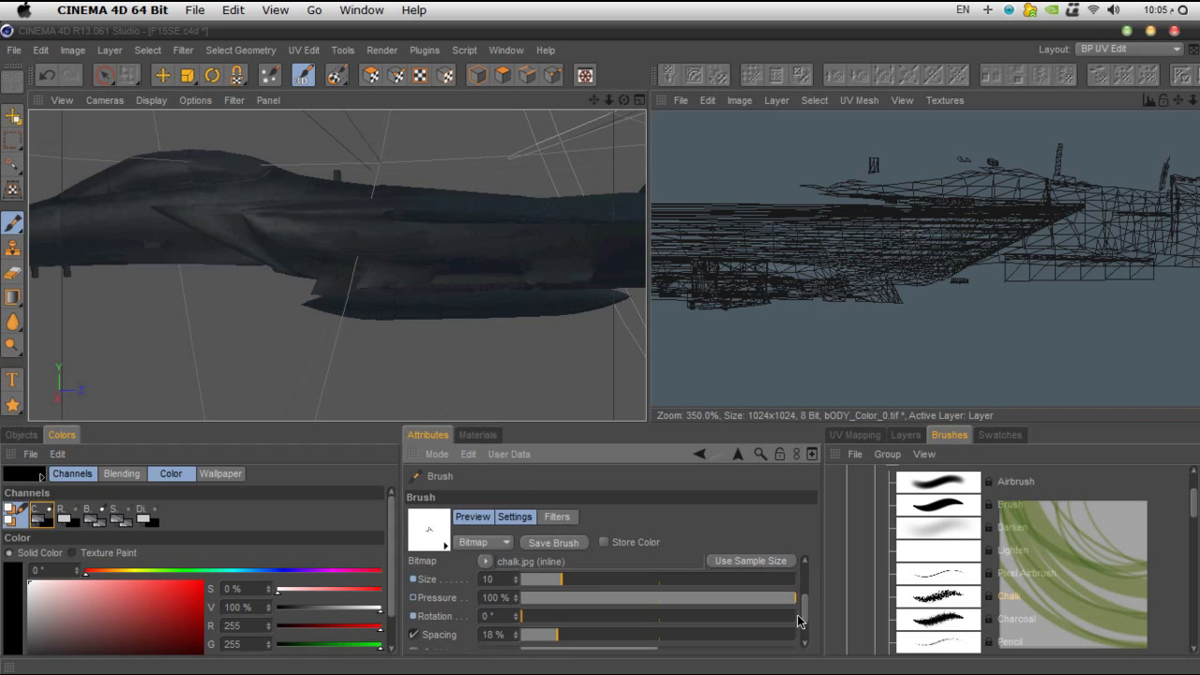
{"action": "left_click_drag", "start_coordinate": [672, 601], "coordinate": [543, 608]}
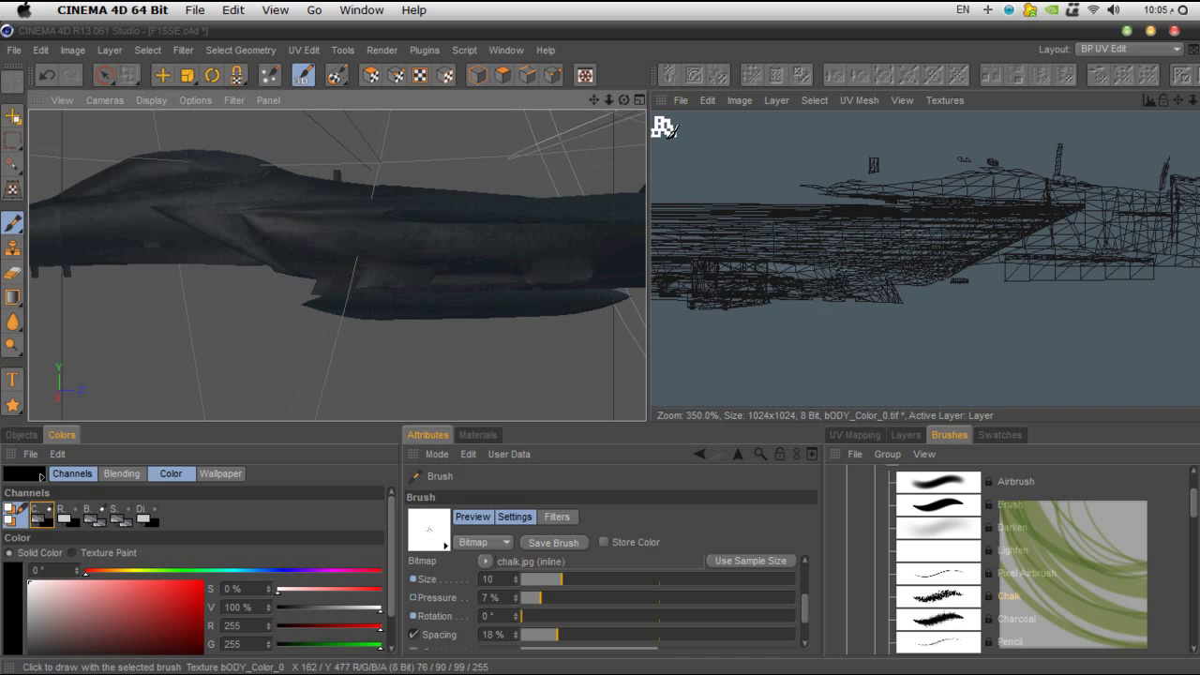
Step: Test-render the jet's nose, canopy and air intakes from above and inspect the enlarged result
{"action": "mouse_move", "coordinate": [624, 99]}
{"action": "left_mouse_down"}
{"action": "mouse_move", "coordinate": [647, 122]}
{"action": "mouse_move", "coordinate": [619, 132]}
{"action": "mouse_move", "coordinate": [596, 112]}
{"action": "mouse_move", "coordinate": [624, 111]}
{"action": "left_mouse_up"}
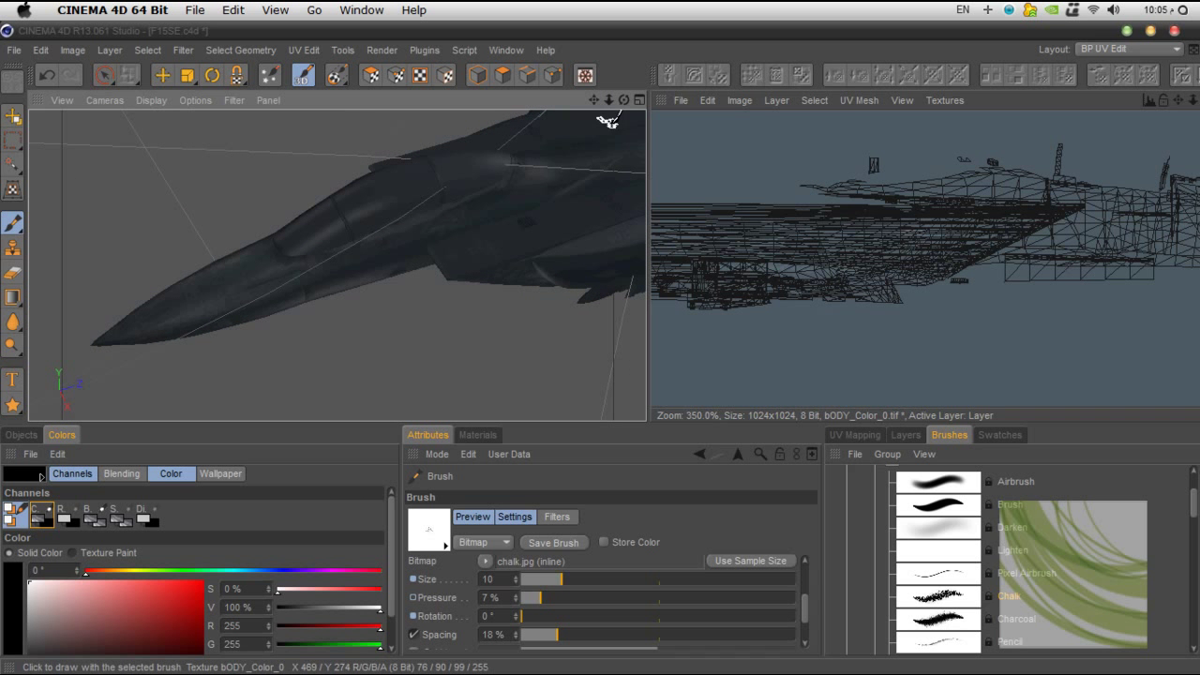
{"action": "mouse_move", "coordinate": [594, 99]}
{"action": "left_mouse_down"}
{"action": "mouse_move", "coordinate": [337, 265]}
{"action": "mouse_move", "coordinate": [554, 278]}
{"action": "mouse_move", "coordinate": [408, 257]}
{"action": "left_mouse_up"}
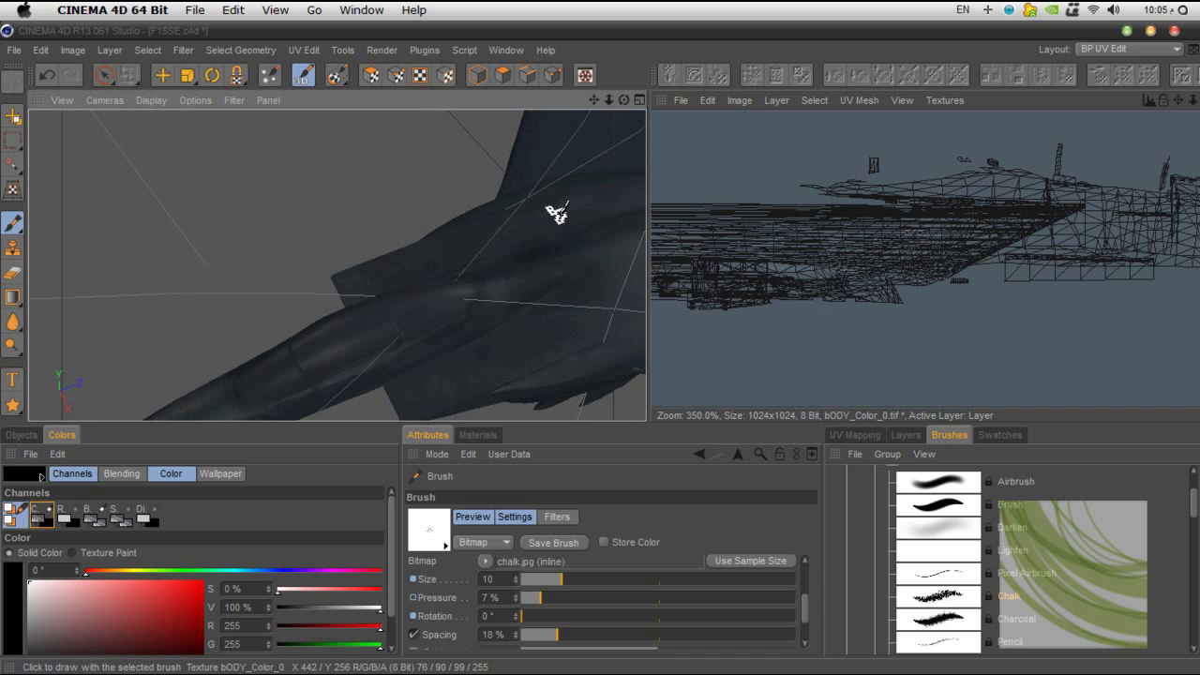
{"action": "mouse_move", "coordinate": [593, 99]}
{"action": "left_mouse_down"}
{"action": "mouse_move", "coordinate": [557, 210]}
{"action": "mouse_move", "coordinate": [622, 102]}
{"action": "mouse_move", "coordinate": [338, 265]}
{"action": "mouse_move", "coordinate": [597, 106]}
{"action": "left_mouse_up"}
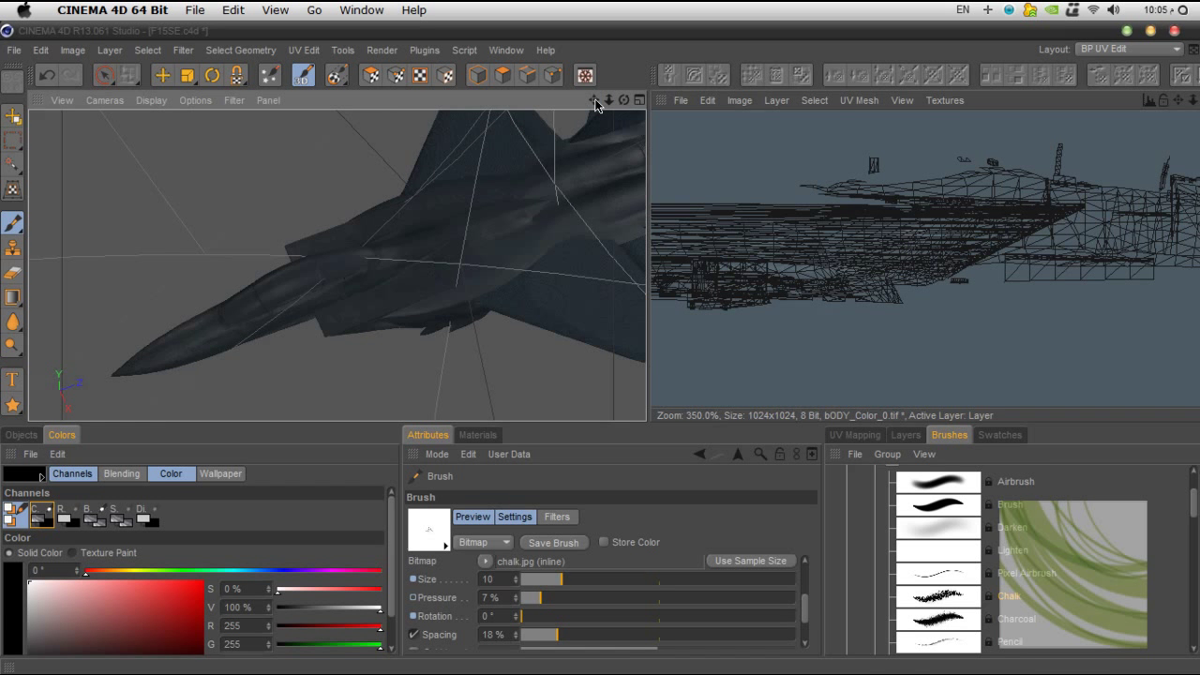
{"action": "key", "text": "shift+r"}
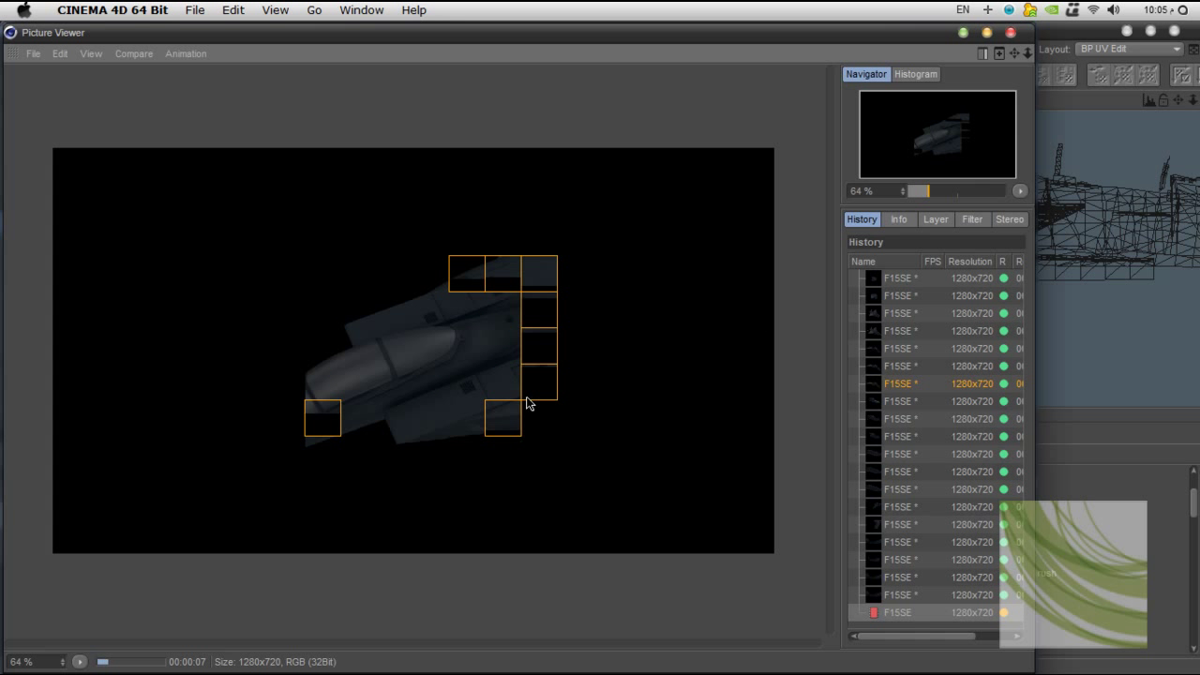
{"action": "scroll", "coordinate": [485, 418], "scroll_direction": "up", "scroll_amount": 1}
{"action": "scroll", "coordinate": [484, 418], "scroll_direction": "up", "scroll_amount": 1}
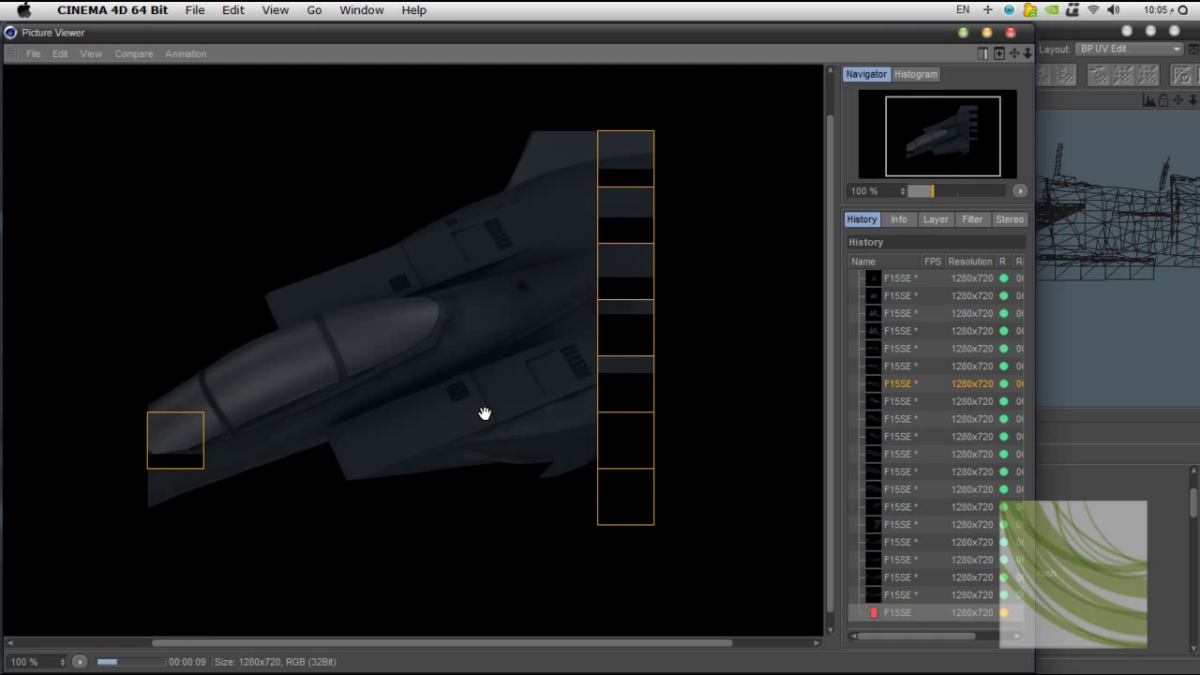
{"action": "left_click_drag", "start_coordinate": [543, 483], "coordinate": [512, 357]}
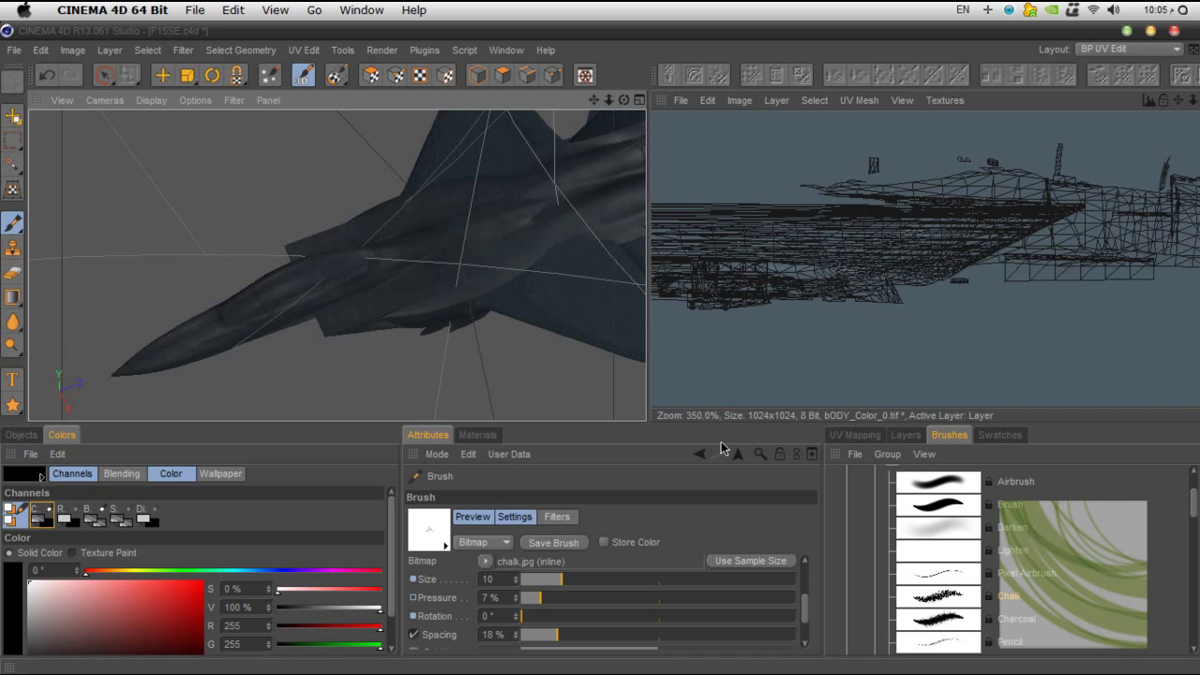
Step: Set the Chalk brush pressure to 16% and inspect the canopy, intakes and nose in a new test render
{"action": "left_click", "coordinate": [486, 435]}
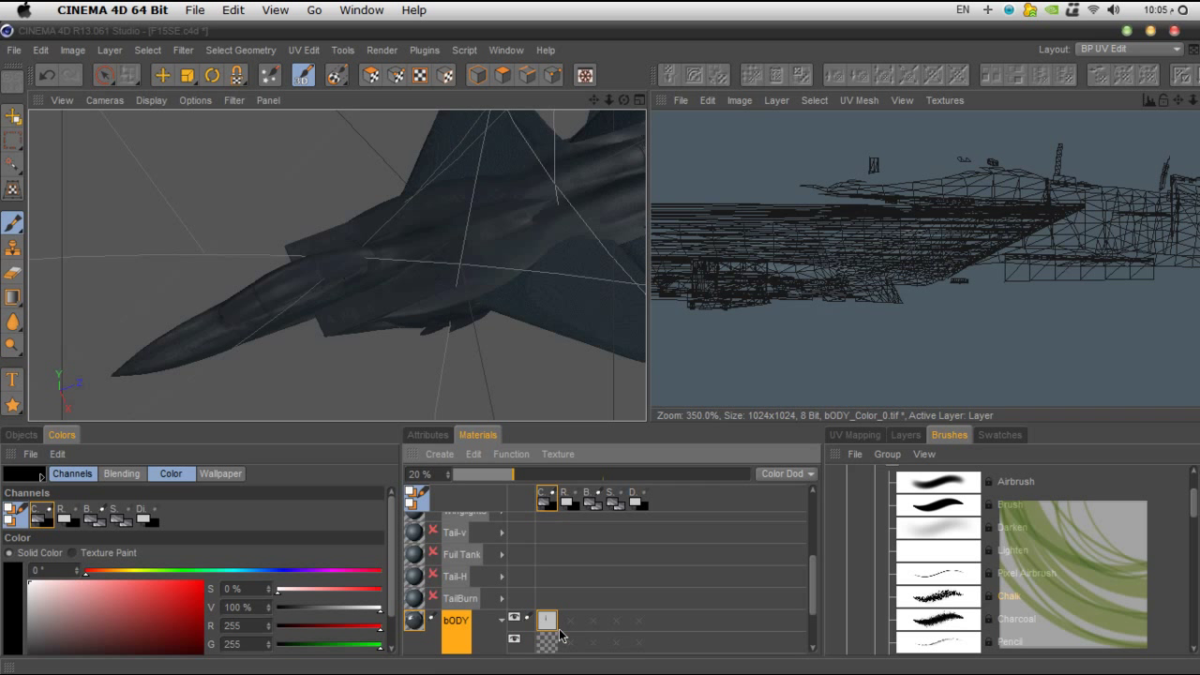
{"action": "left_click", "coordinate": [427, 435]}
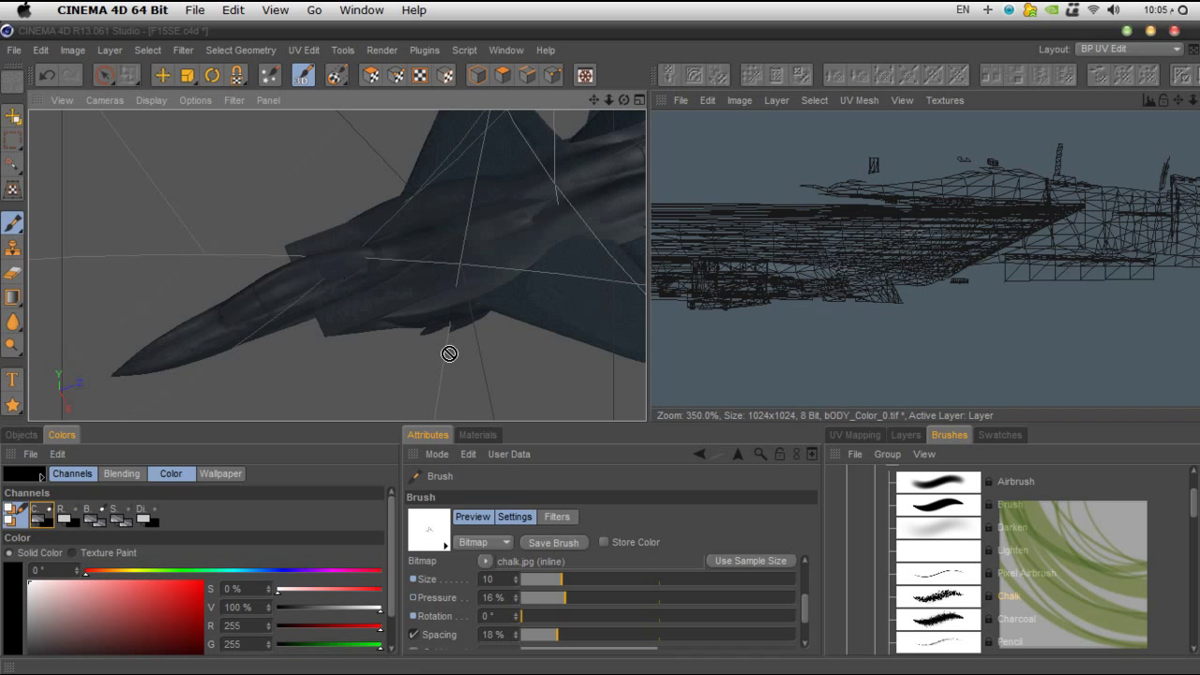
{"action": "key", "text": "shift+r"}
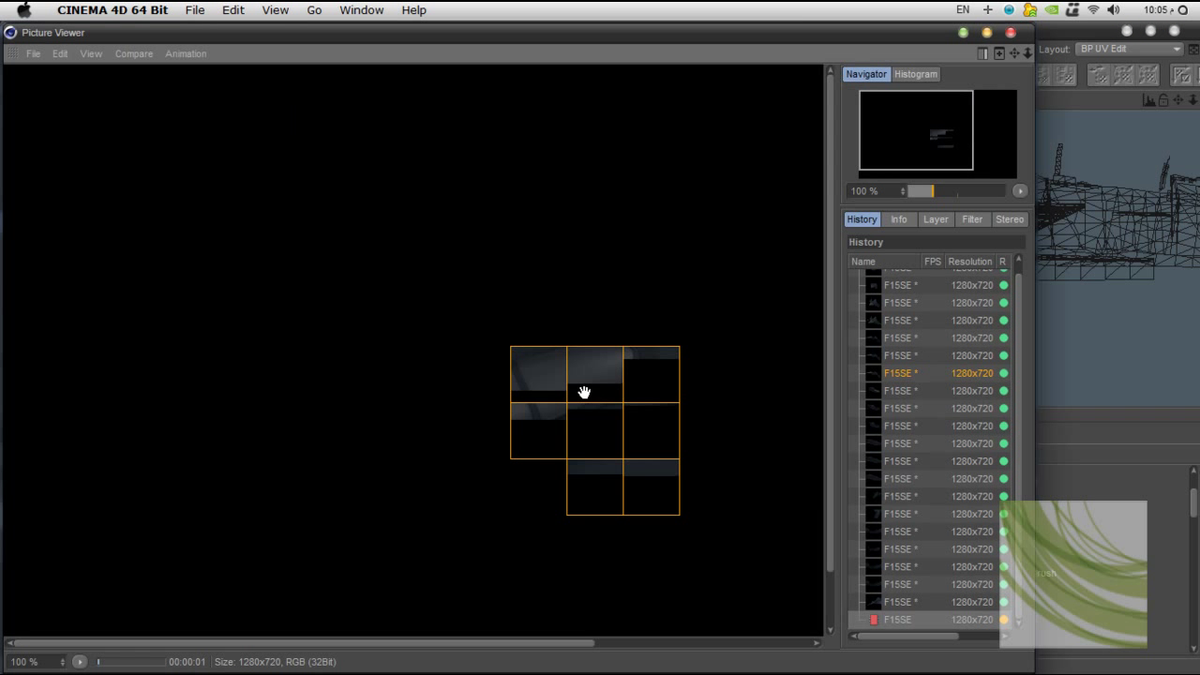
{"action": "left_click_drag", "start_coordinate": [623, 421], "coordinate": [584, 370]}
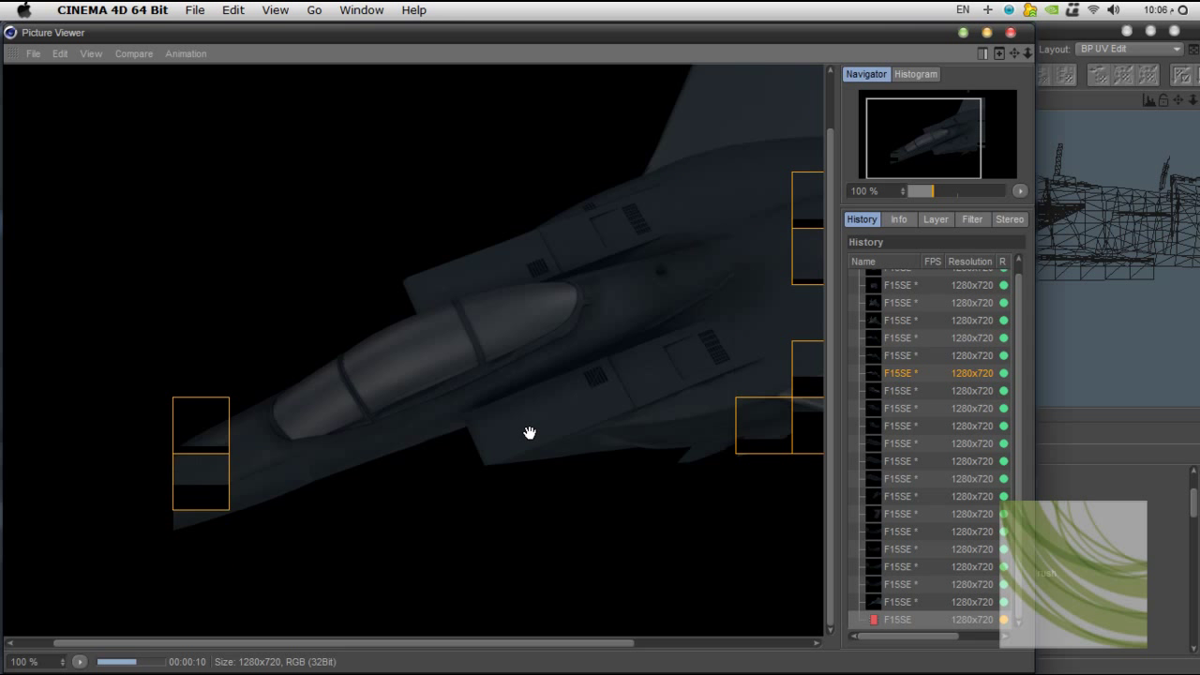
{"action": "left_click_drag", "start_coordinate": [699, 343], "coordinate": [532, 384]}
{"action": "left_click_drag", "start_coordinate": [464, 409], "coordinate": [528, 375]}
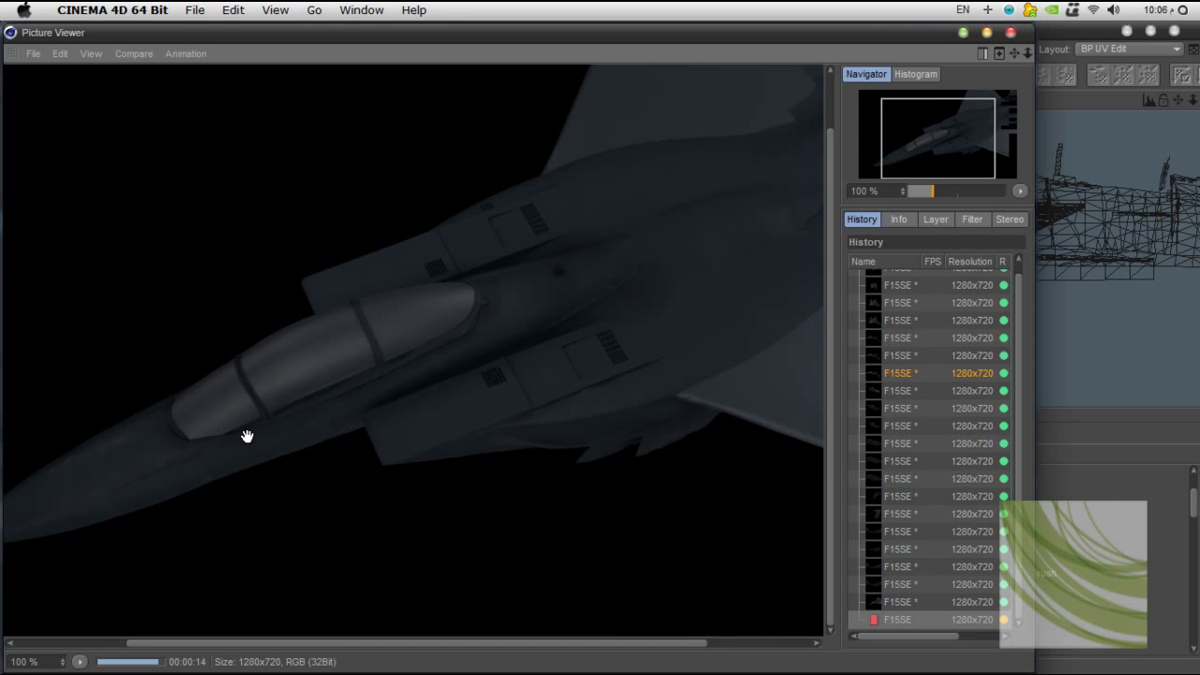
{"action": "left_click_drag", "start_coordinate": [246, 436], "coordinate": [376, 456]}
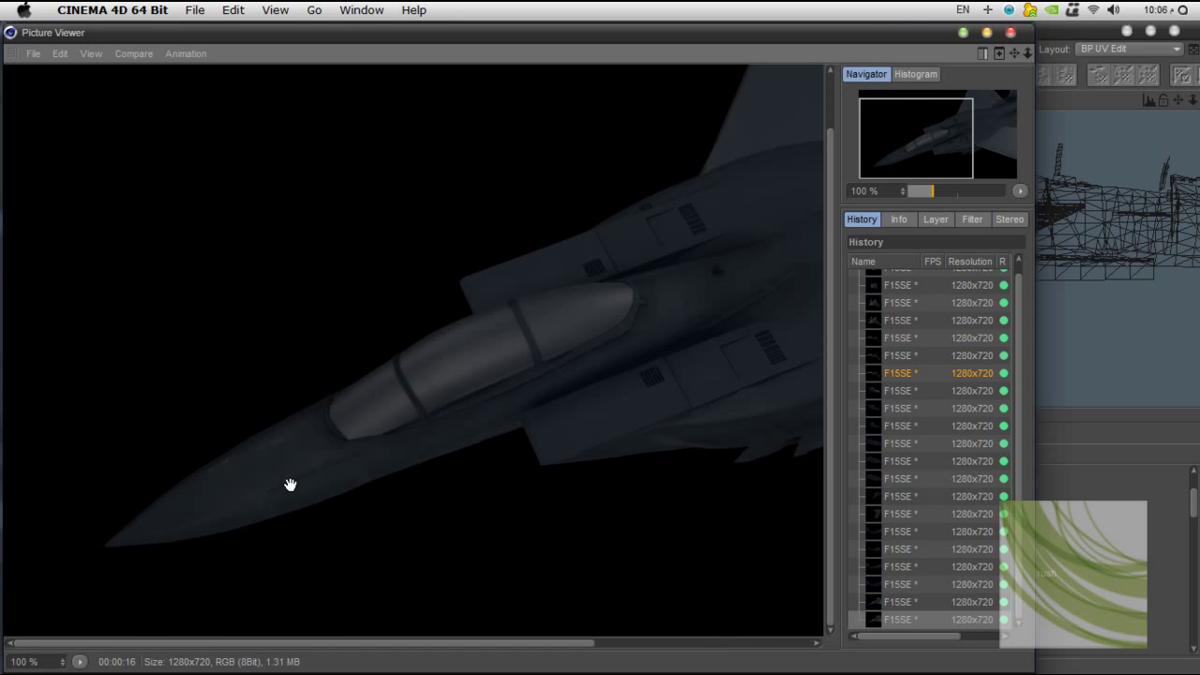
{"action": "left_click_drag", "start_coordinate": [291, 485], "coordinate": [141, 480]}
{"action": "left_click", "coordinate": [1010, 34]}
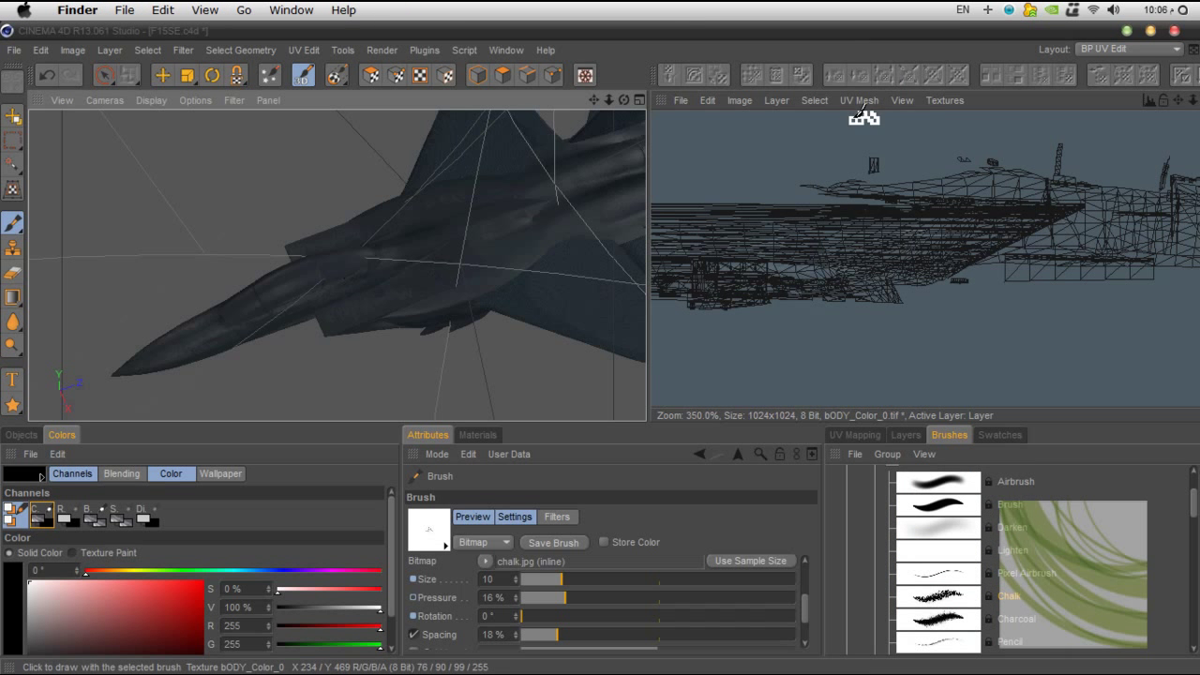
Step: Test-render the forward fuselage from the side, examine the nose, canopy and fuel tank, and close the render
{"action": "left_click_drag", "start_coordinate": [437, 254], "coordinate": [389, 307], "text": "alt"}
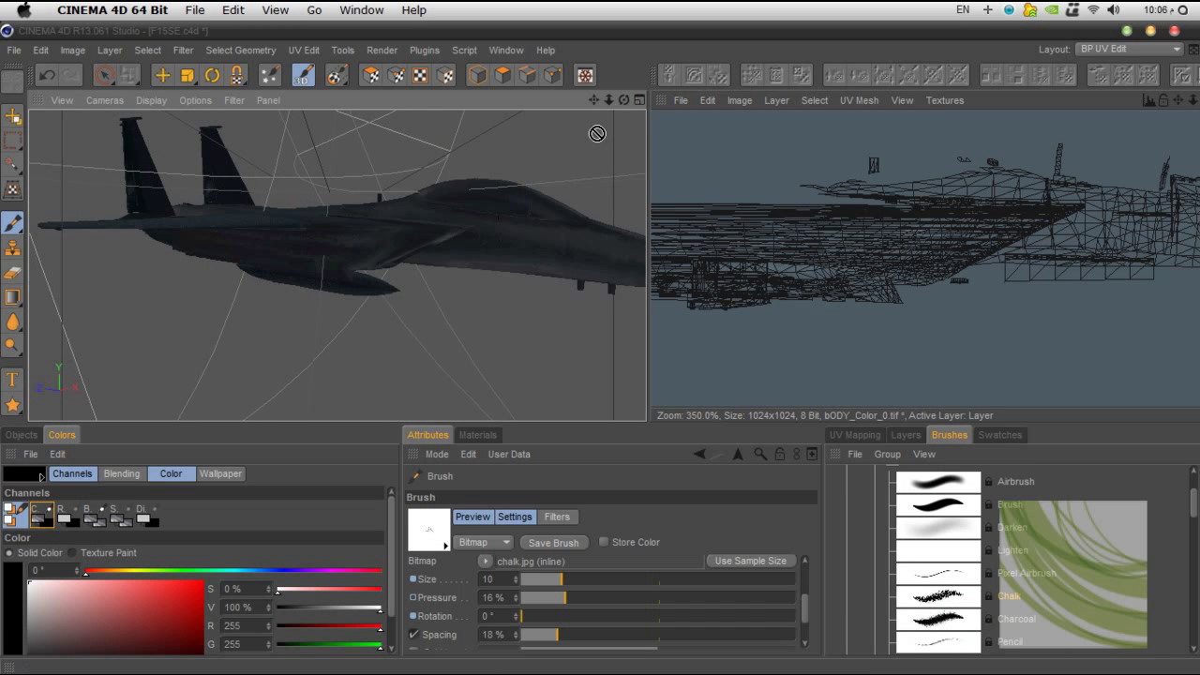
{"action": "left_click_drag", "start_coordinate": [596, 133], "coordinate": [337, 266], "text": "alt"}
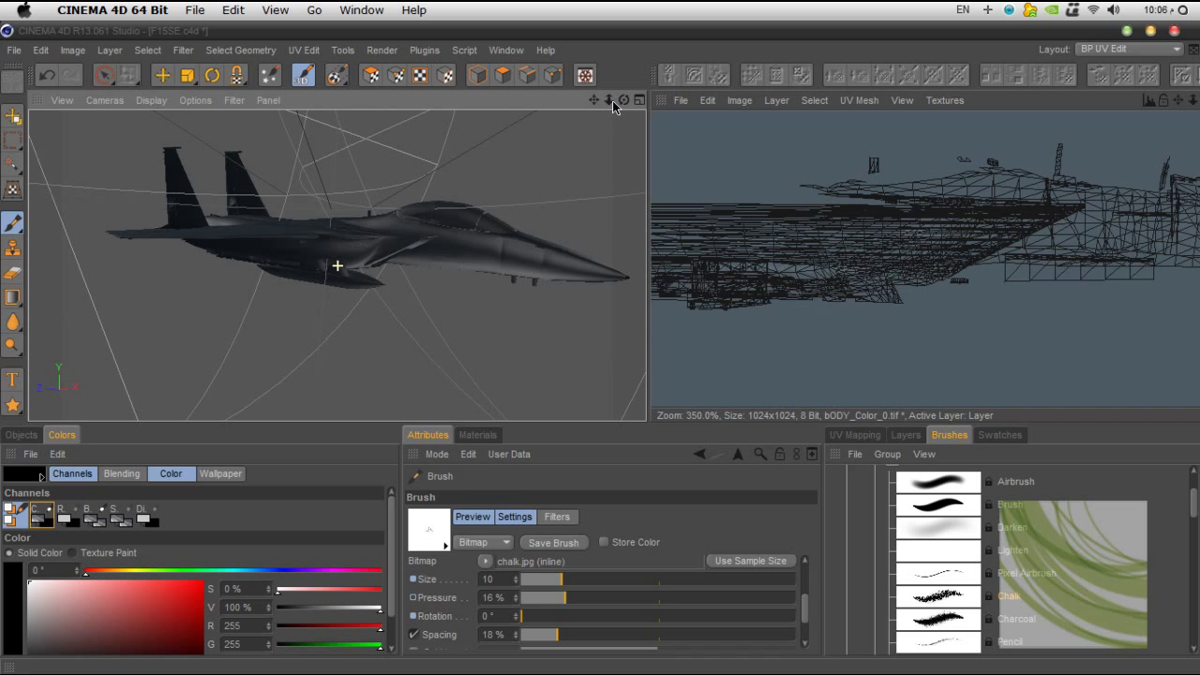
{"action": "left_click_drag", "start_coordinate": [613, 105], "coordinate": [338, 266]}
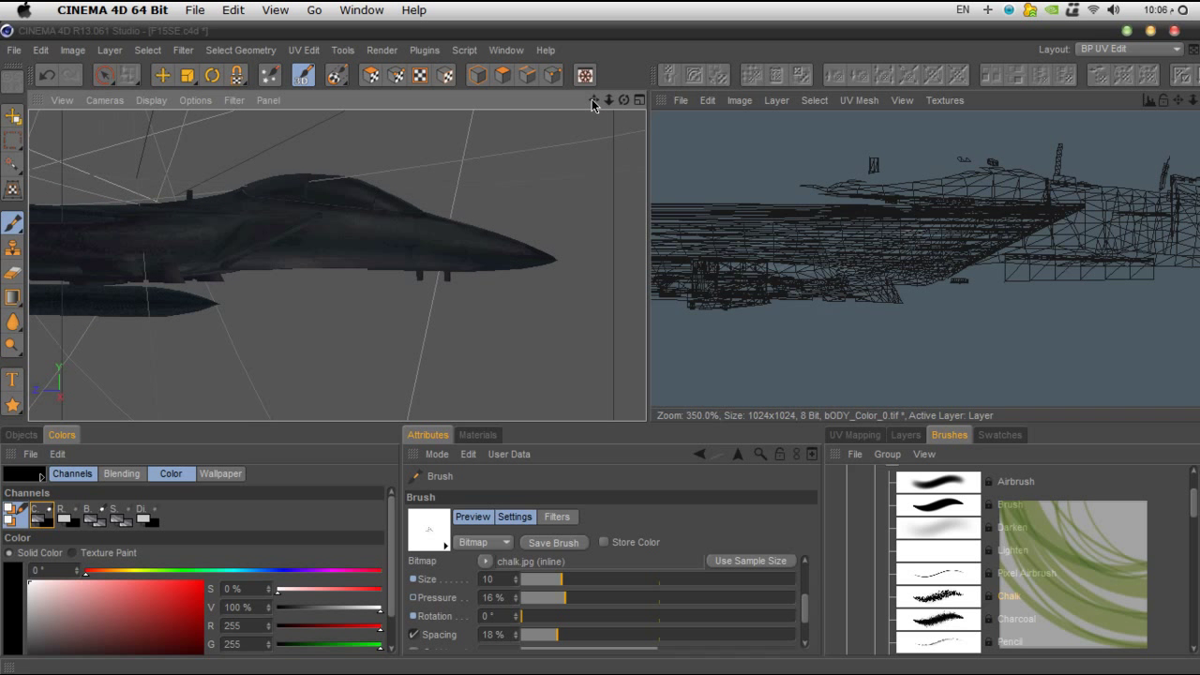
{"action": "key", "text": "shift+r"}
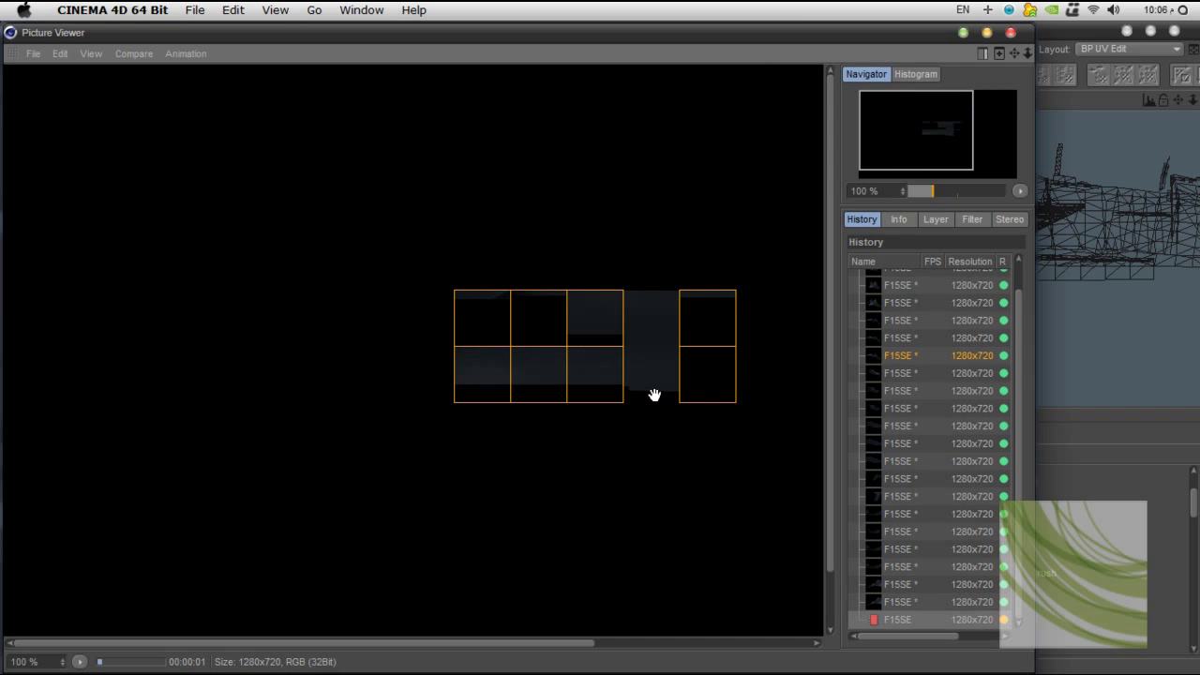
{"action": "left_click_drag", "start_coordinate": [658, 418], "coordinate": [576, 403]}
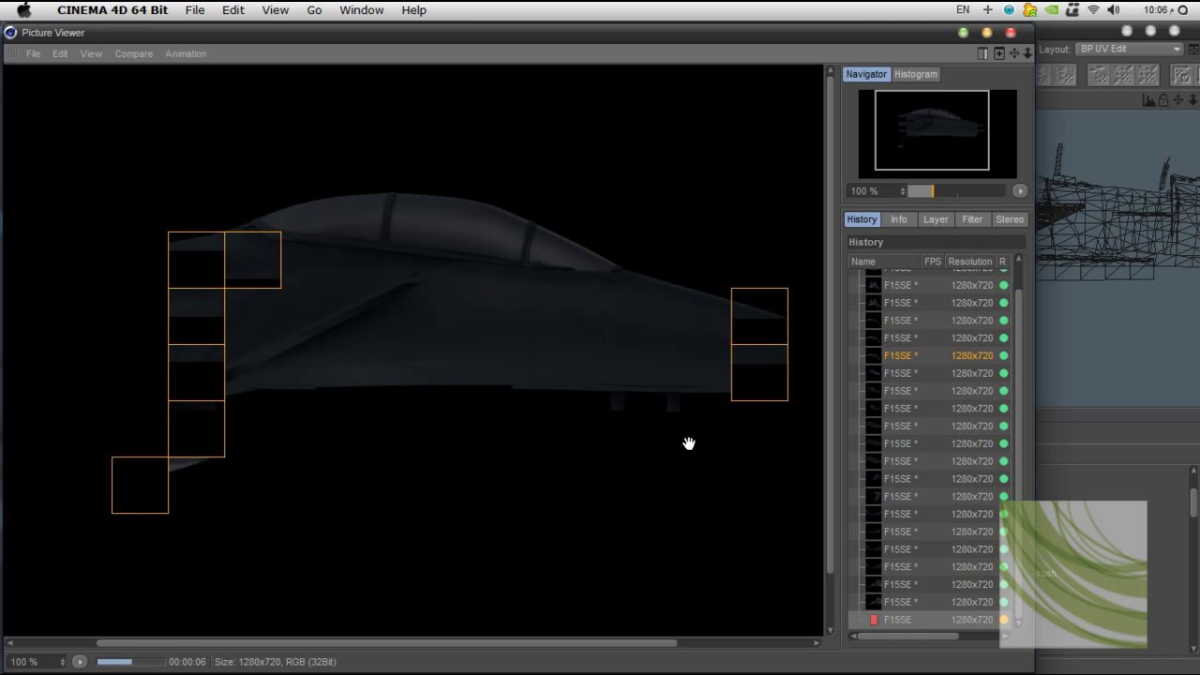
{"action": "left_click_drag", "start_coordinate": [643, 456], "coordinate": [556, 415]}
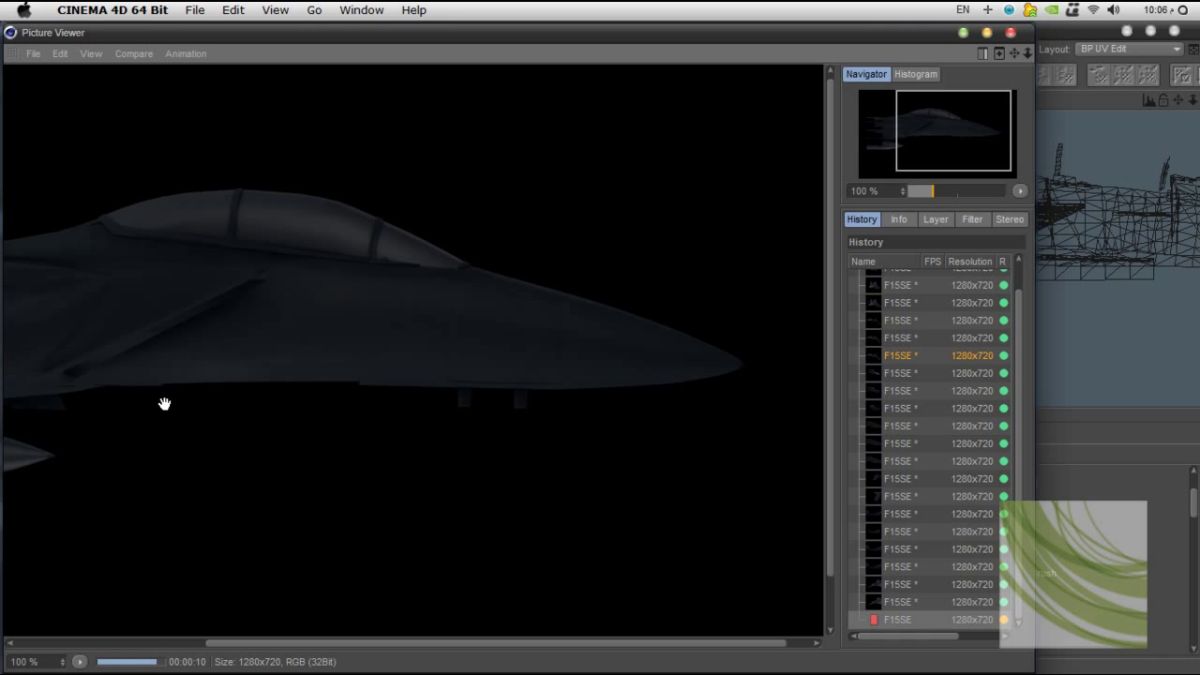
{"action": "left_click_drag", "start_coordinate": [164, 403], "coordinate": [610, 413]}
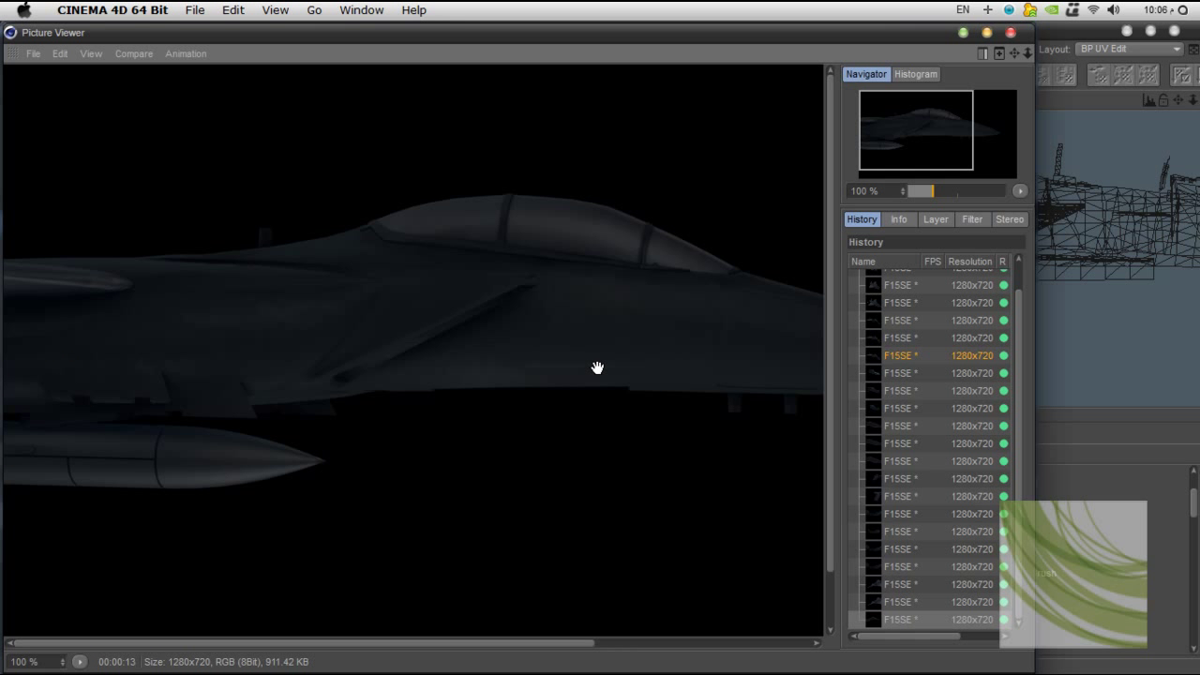
{"action": "left_click", "coordinate": [1011, 33]}
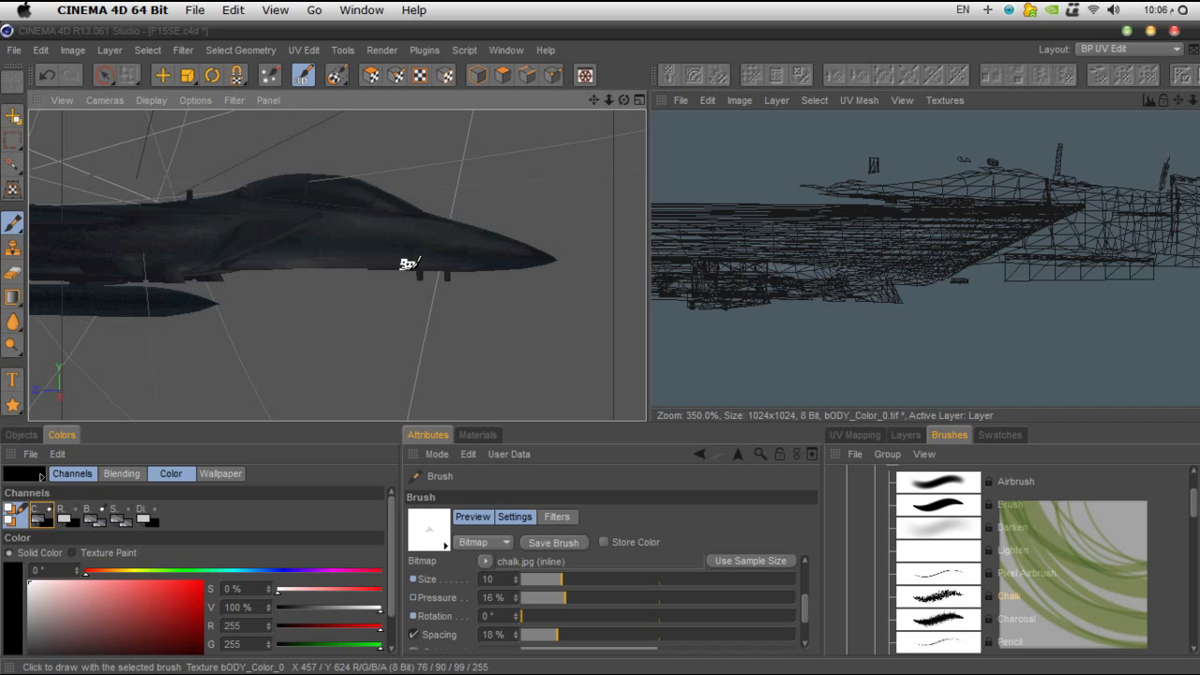
{"action": "mouse_move", "coordinate": [623, 100]}
{"action": "left_mouse_down"}
{"action": "mouse_move", "coordinate": [146, 246]}
{"action": "mouse_move", "coordinate": [337, 265]}
{"action": "mouse_move", "coordinate": [626, 105]}
{"action": "mouse_move", "coordinate": [260, 233]}
{"action": "mouse_move", "coordinate": [630, 99]}
{"action": "left_mouse_up"}
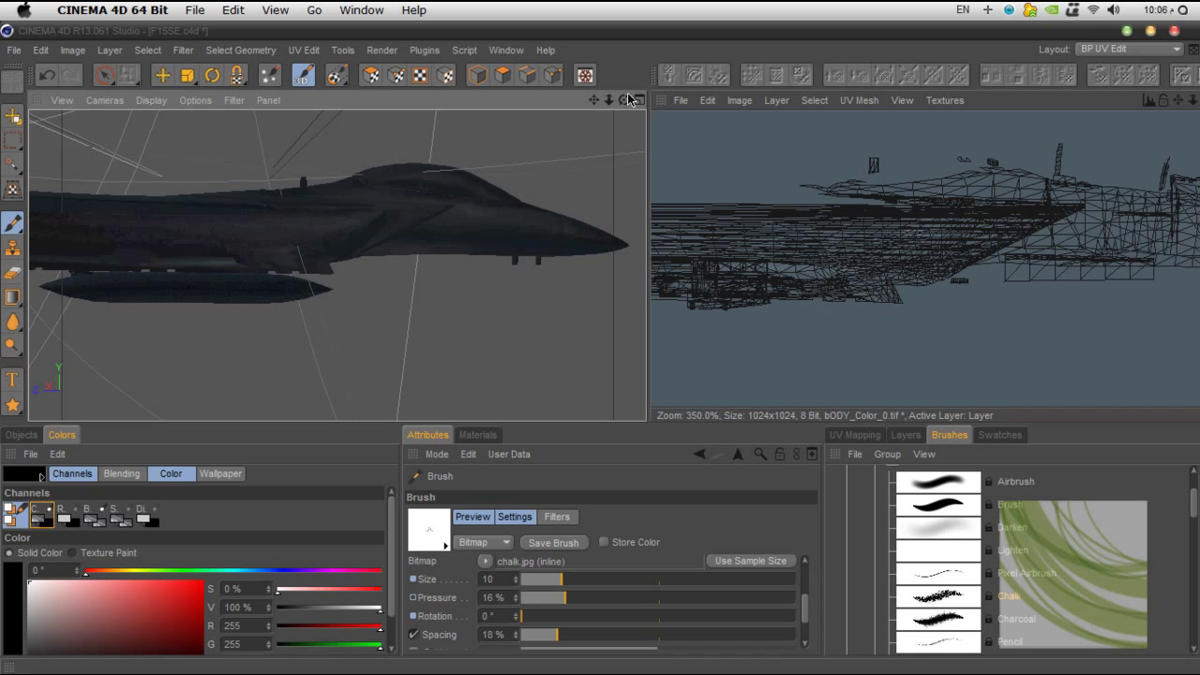